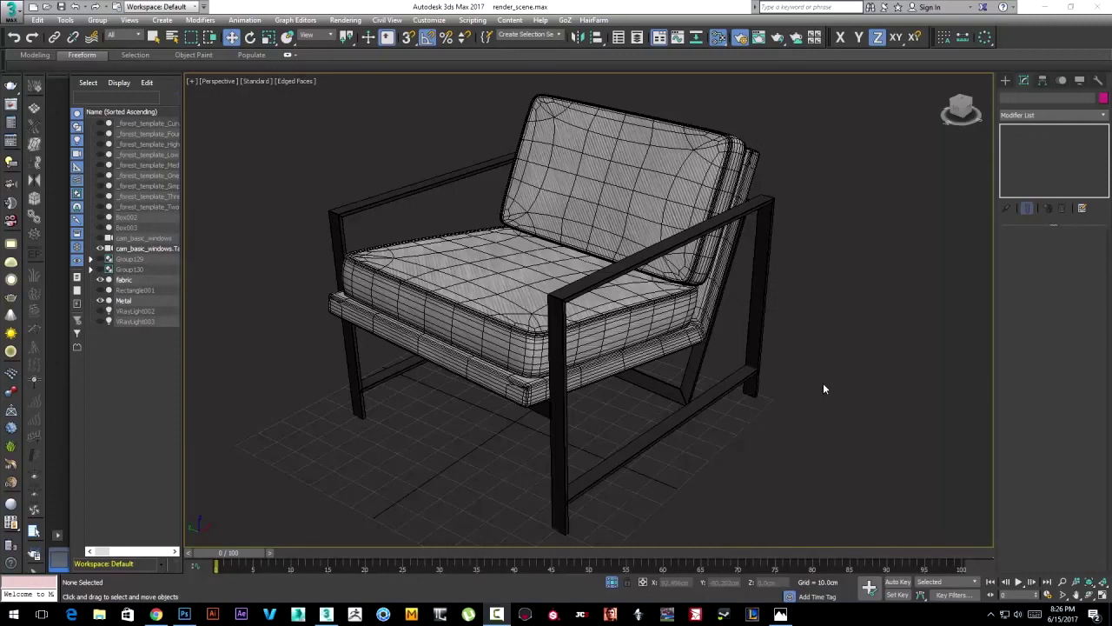
# Turn off Edged Faces for plain shading and select the fabric cushion.
pyautogui.moveTo(819, 223); pyautogui.dragTo(832, 233, button='middle')
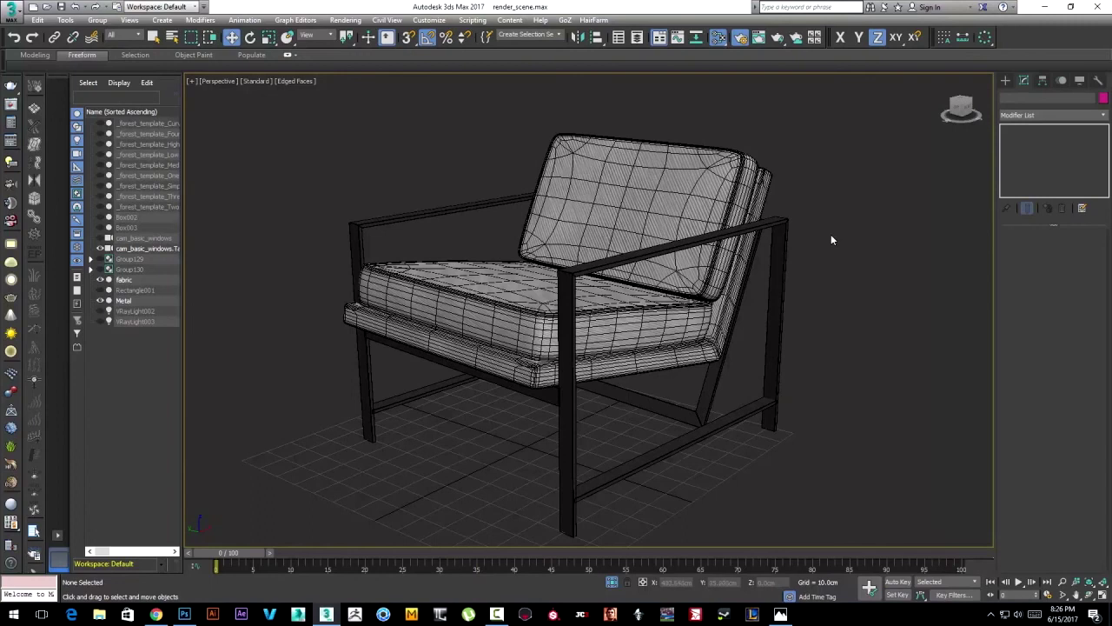
pyautogui.press('F4')
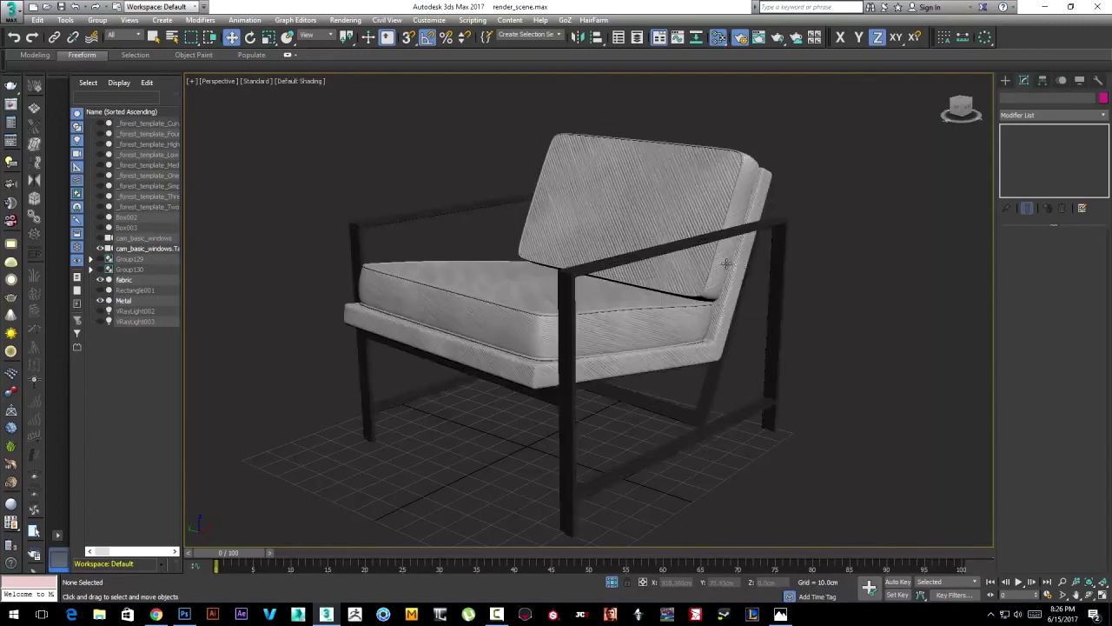
pyautogui.click(718, 265)
pyautogui.scroll(3, 787, 261)
pyautogui.scroll(-4, 785, 269)
# Orbit around the fabric cushion to inspect it from the side and front.
pyautogui.moveTo(785, 268)
pyautogui.keyDown('alt'); pyautogui.mouseDown(button='middle')
pyautogui.moveTo(753, 265)
pyautogui.moveTo(871, 201)
pyautogui.mouseUp(button='middle'); pyautogui.keyUp('alt')
pyautogui.scroll(2, 807, 259)
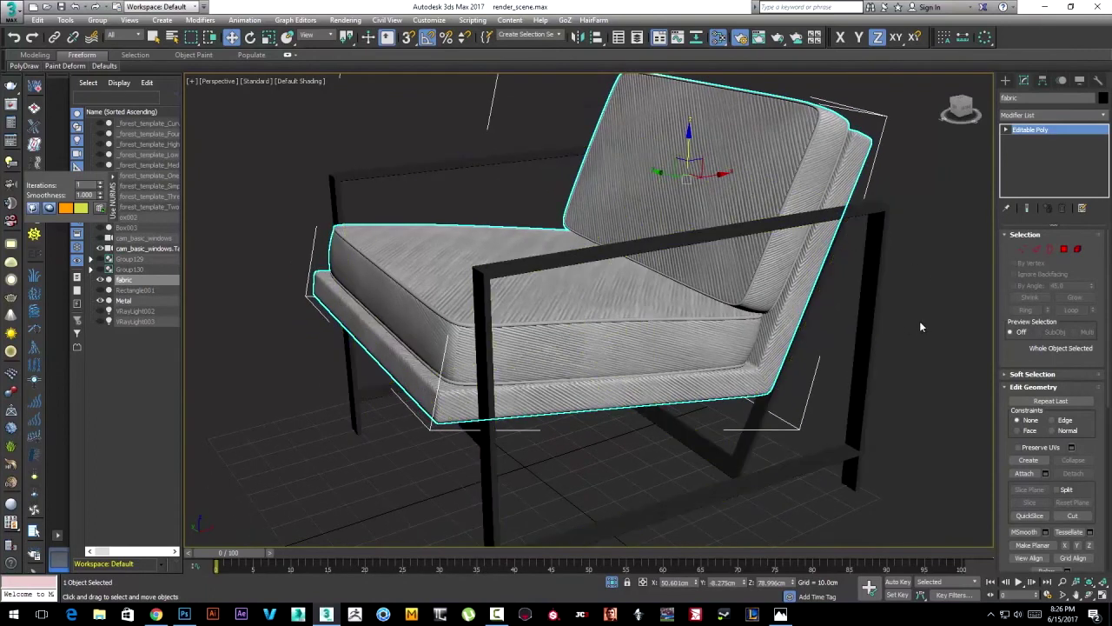
pyautogui.keyDown('alt'); pyautogui.moveTo(748, 379); pyautogui.dragTo(799, 252, button='middle'); pyautogui.keyUp('alt')
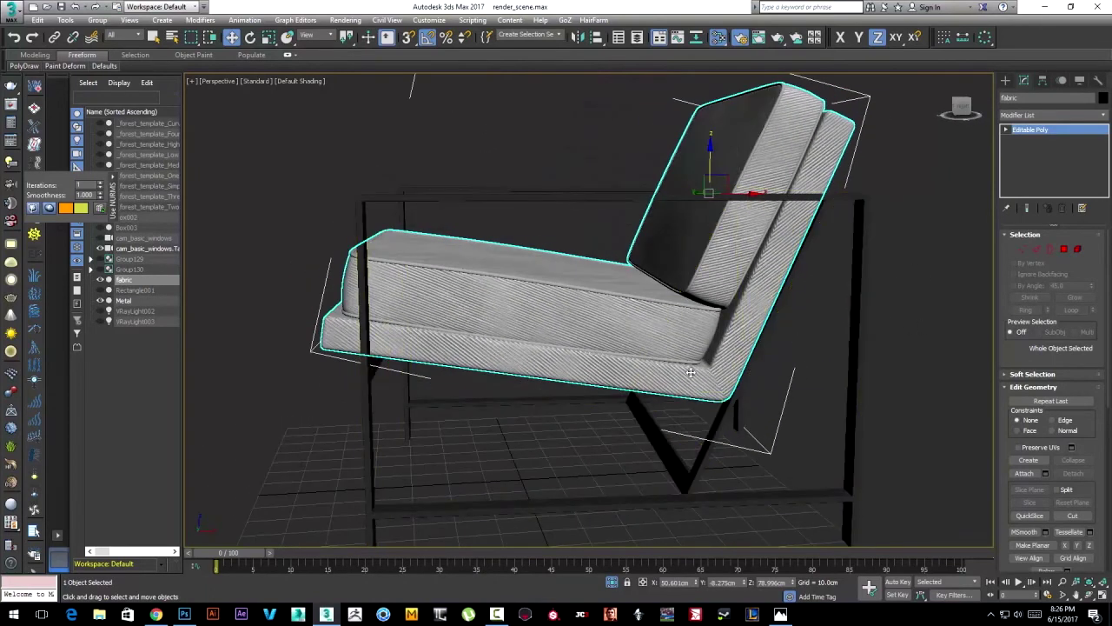
pyautogui.keyDown('alt'); pyautogui.moveTo(766, 321); pyautogui.dragTo(695, 278, button='middle'); pyautogui.keyUp('alt')
pyautogui.moveTo(808, 357)
pyautogui.keyDown('alt'); pyautogui.mouseDown(button='middle')
pyautogui.moveTo(899, 358)
pyautogui.moveTo(758, 346)
pyautogui.moveTo(785, 360)
pyautogui.mouseUp(button='middle'); pyautogui.keyUp('alt')
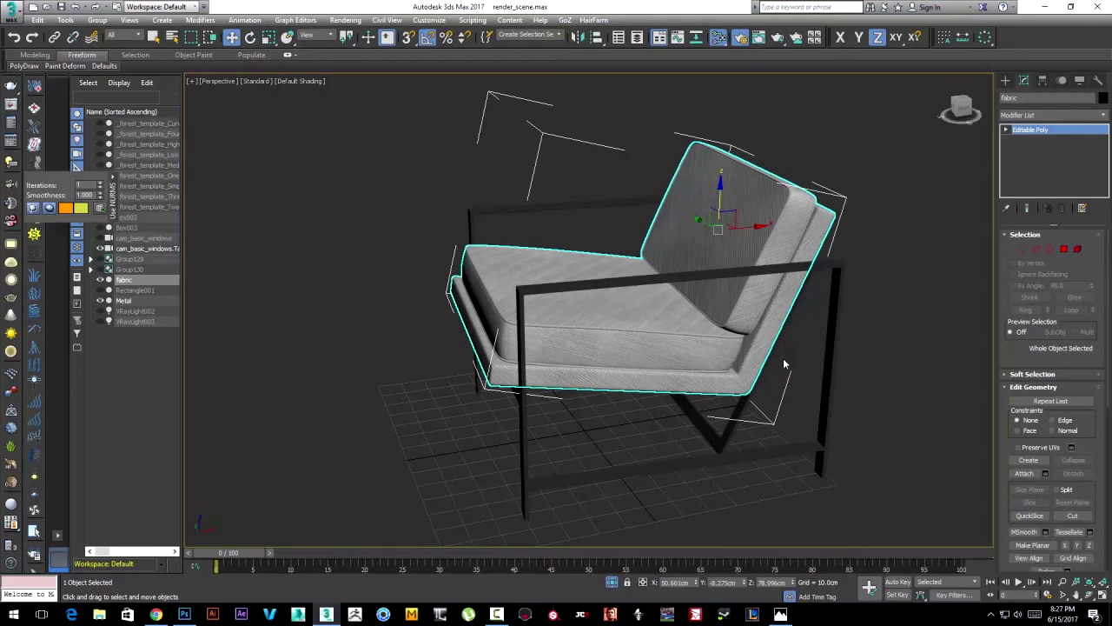
pyautogui.keyDown('alt'); pyautogui.moveTo(856, 331); pyautogui.dragTo(895, 322, button='middle'); pyautogui.keyUp('alt')
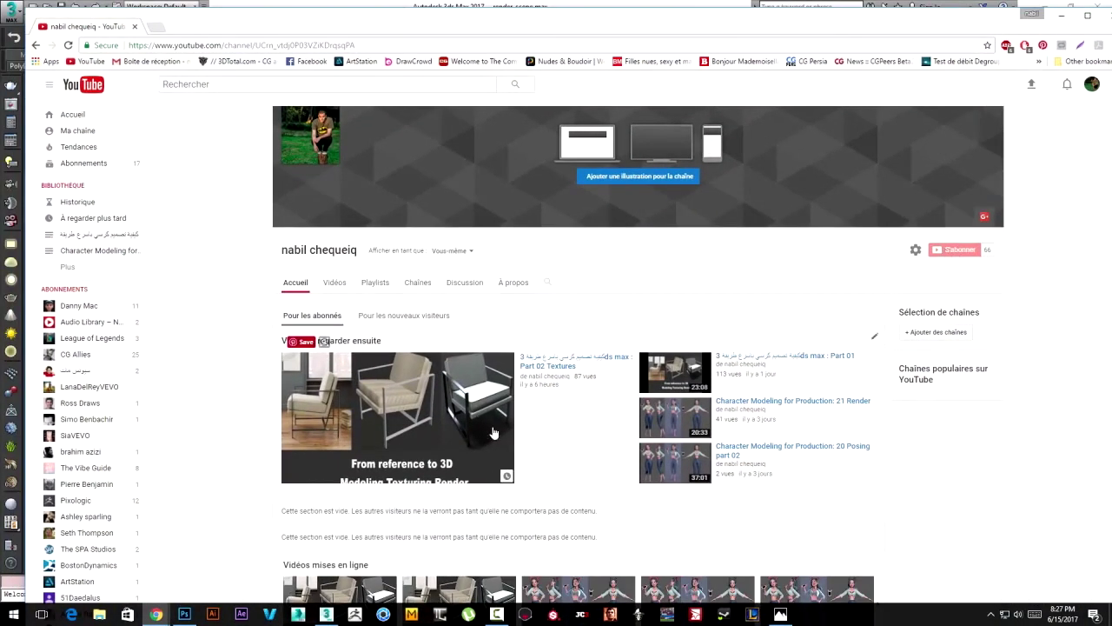
# Scroll through the YouTube channel's chair tutorial videos, then minimise the browser.
pyautogui.scroll(-2, 491, 426)
pyautogui.scroll(-1, 509, 281)
pyautogui.scroll(2, 565, 373)
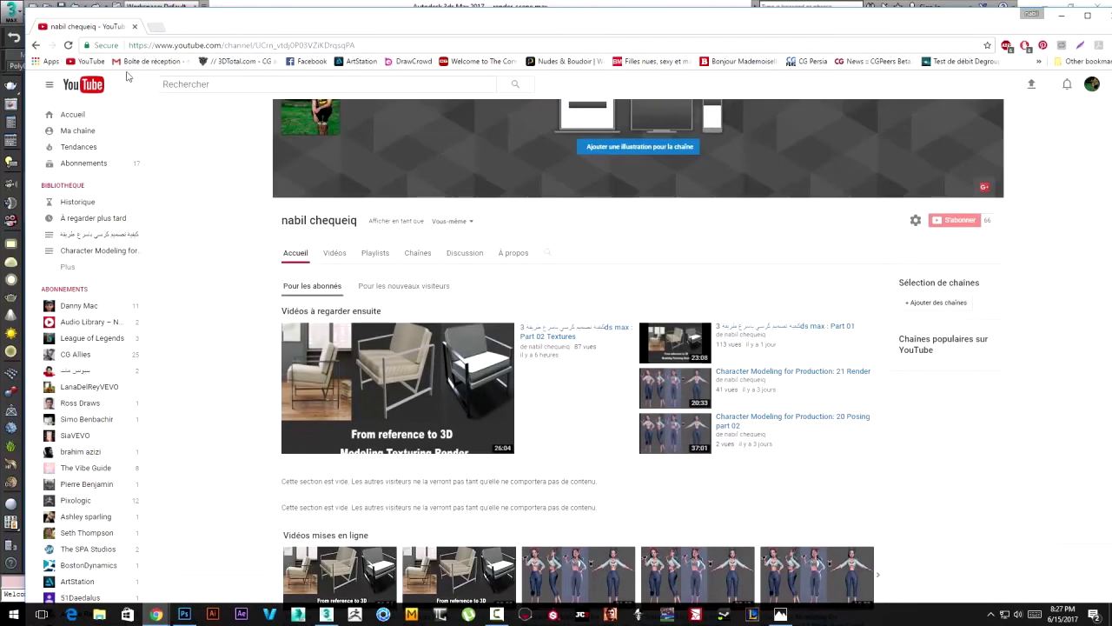
pyautogui.press('super+Down')
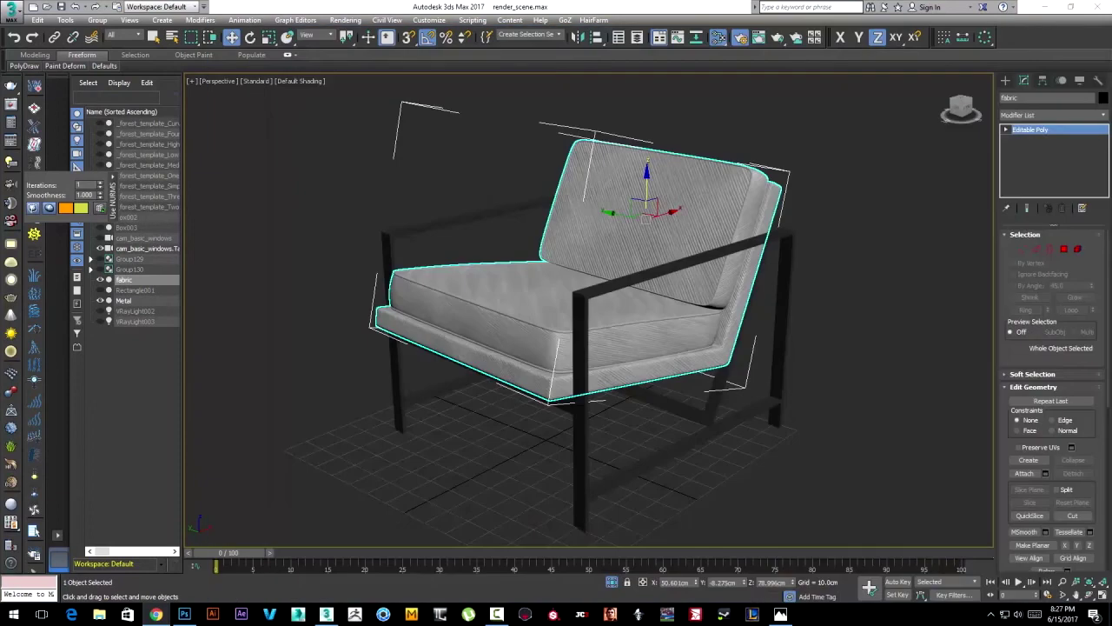
# Move the Facebook browser window aside and dismiss it to get back to 3ds Max.
pyautogui.click(155, 615)
pyautogui.moveTo(608, 42); pyautogui.dragTo(318, 42)
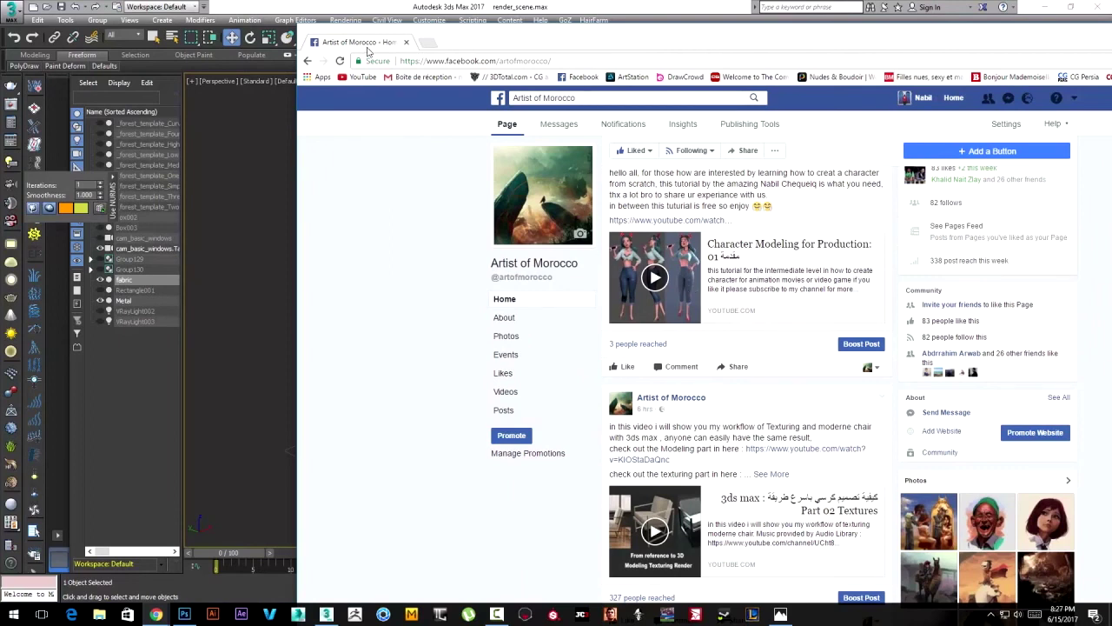
pyautogui.click(156, 615)
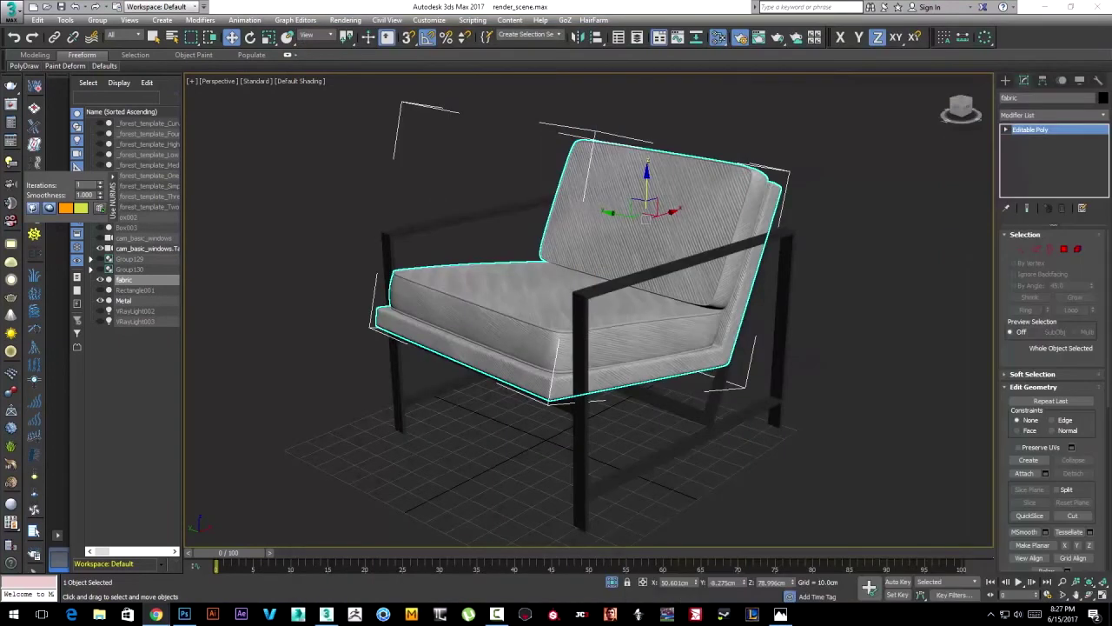
# Pan the chair to the left and isolate the fabric cushion in the viewport.
pyautogui.scroll(-5, 878, 269)
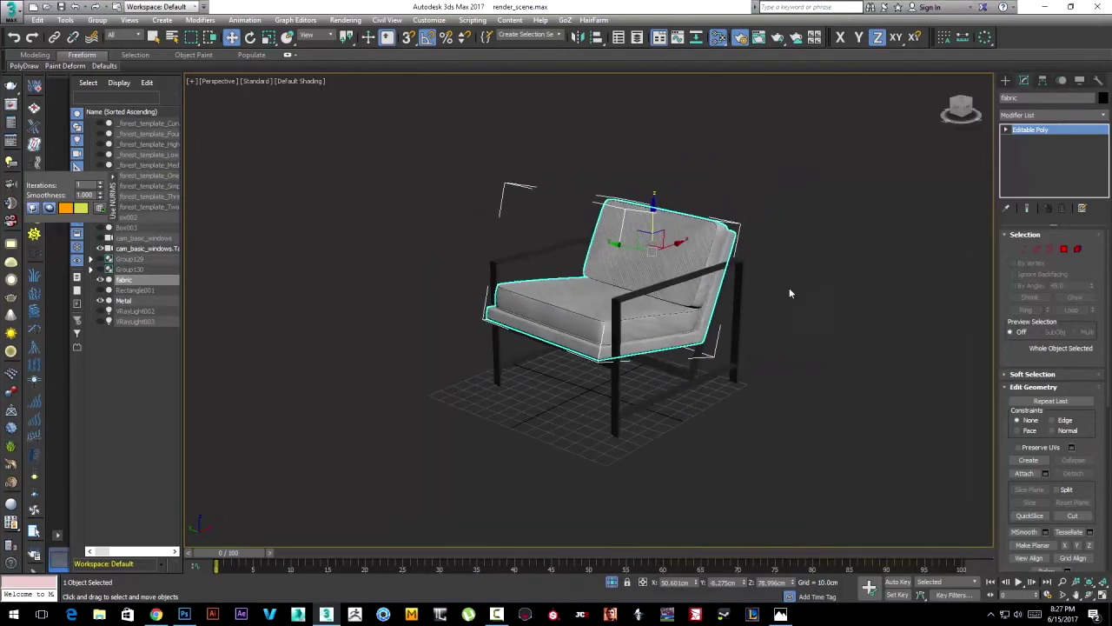
pyautogui.scroll(5, 800, 287)
pyautogui.moveTo(825, 291)
pyautogui.mouseDown(button='middle')
pyautogui.moveTo(778, 284)
pyautogui.moveTo(652, 444)
pyautogui.mouseUp(button='middle')
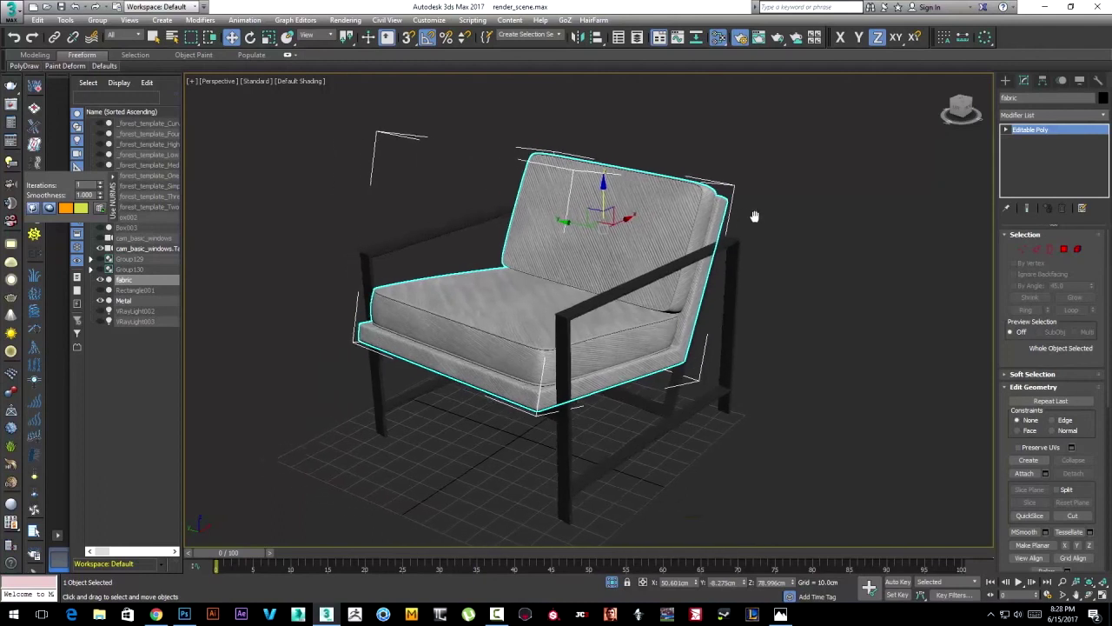
pyautogui.click(613, 585)
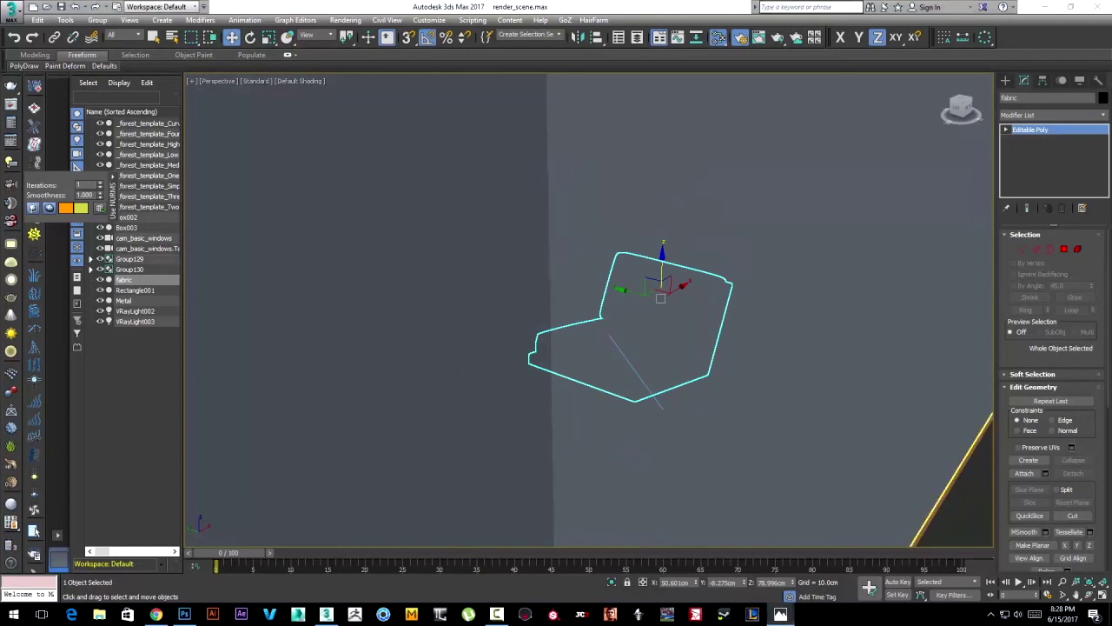
# Bring up the metal-frame-upholstered-chair-1-o.jpg reference photo, reposition it, then minimise it.
pyautogui.hotkey('alt', 'Tab')
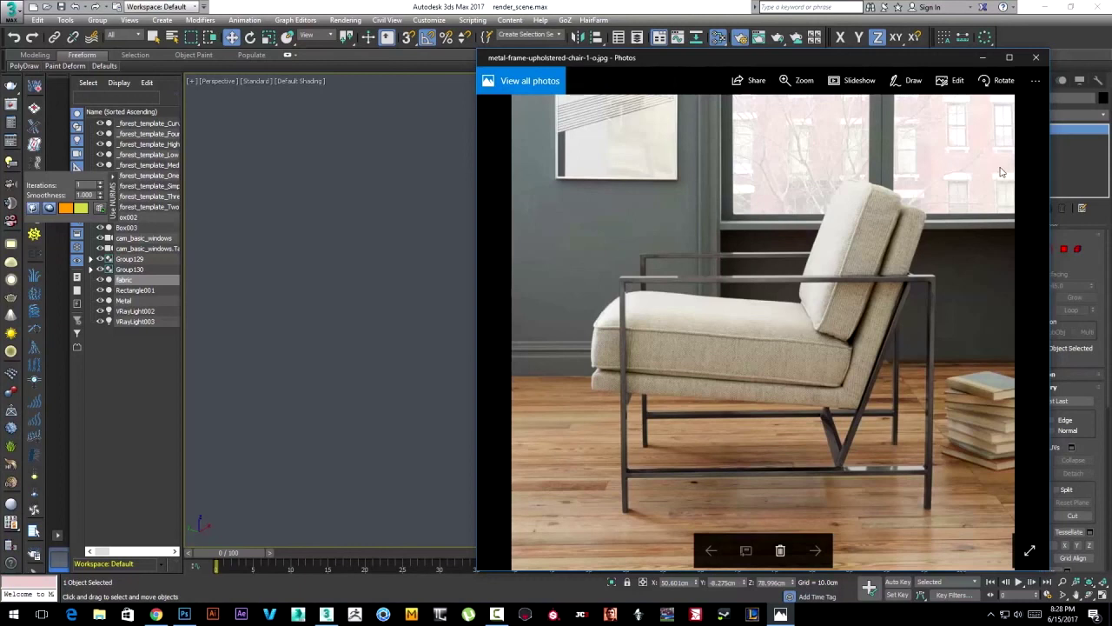
pyautogui.moveTo(829, 57); pyautogui.dragTo(848, 80)
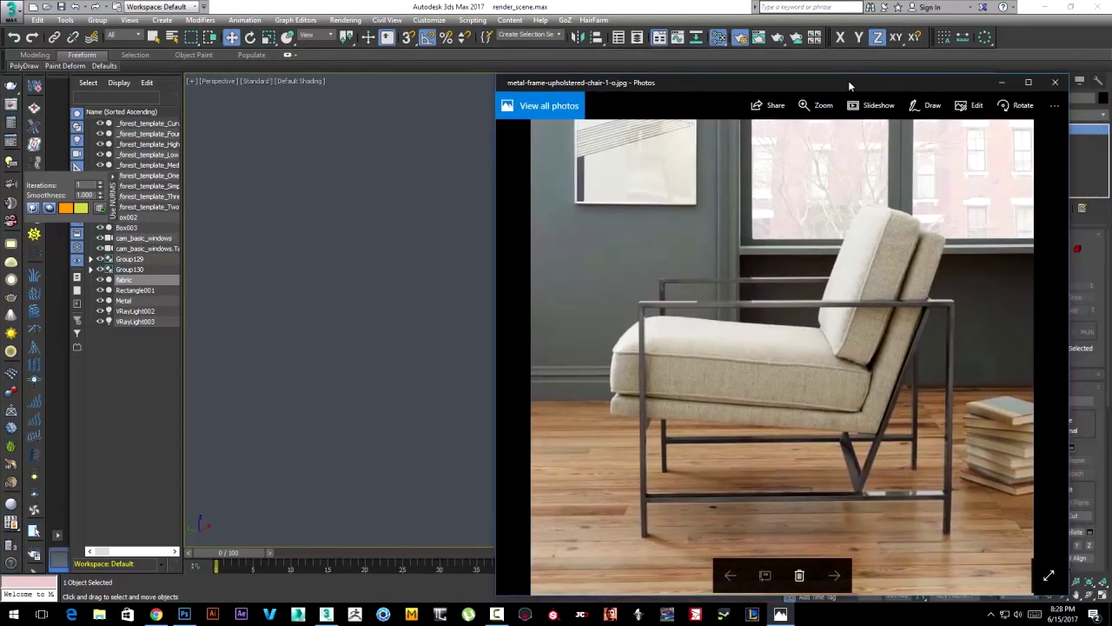
pyautogui.click(1001, 82)
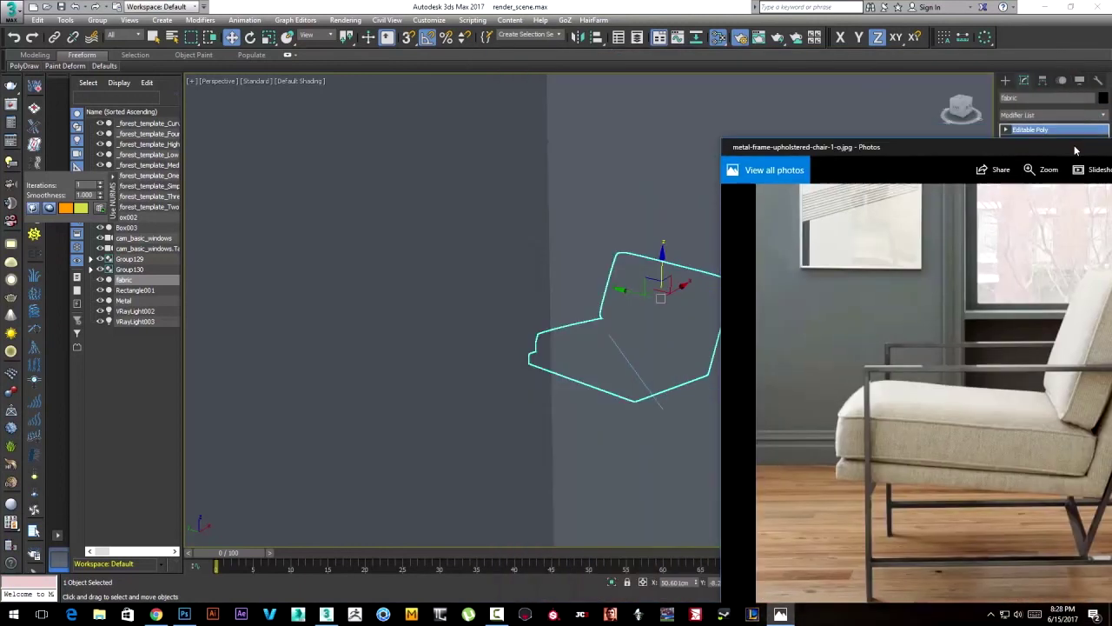
# Orbit out to the walls and windows and select the roof slab Box003.
pyautogui.scroll(-5, 838, 280)
pyautogui.moveTo(839, 280)
pyautogui.keyDown('alt'); pyautogui.mouseDown(button='middle')
pyautogui.moveTo(798, 320)
pyautogui.moveTo(787, 303)
pyautogui.mouseUp(button='middle'); pyautogui.keyUp('alt')
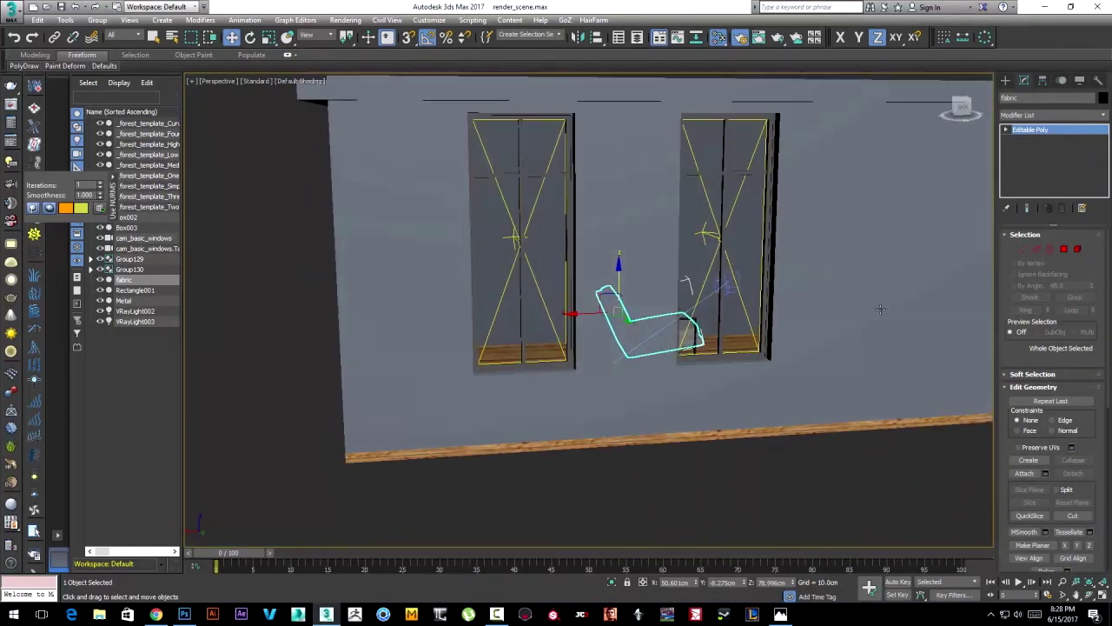
pyautogui.scroll(-3, 787, 303)
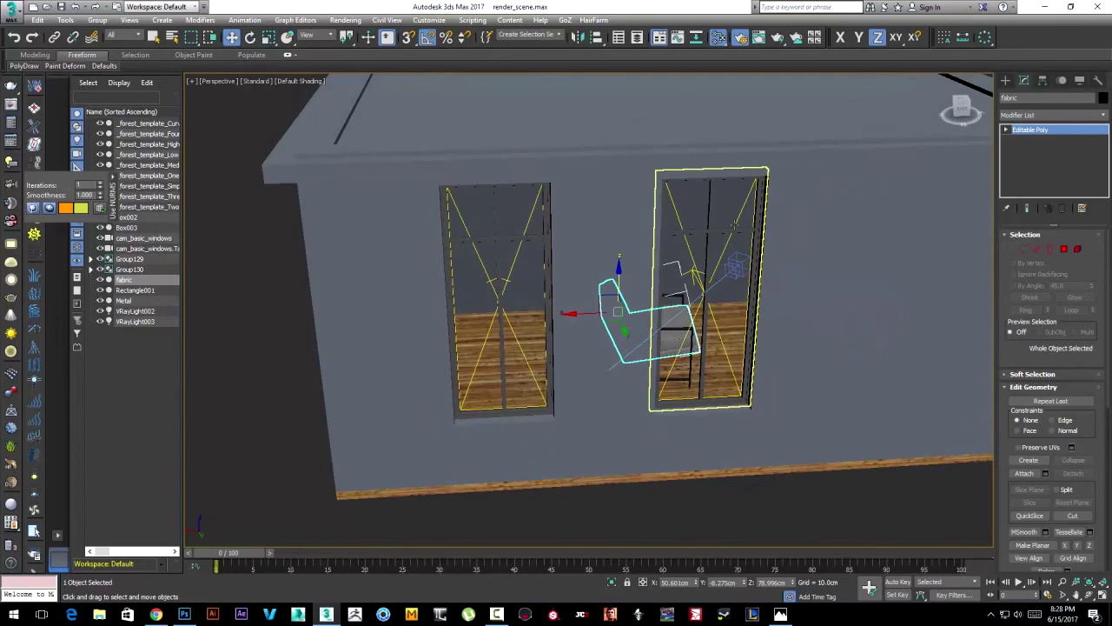
pyautogui.scroll(3, 759, 292)
pyautogui.scroll(3, 759, 293)
pyautogui.moveTo(759, 293)
pyautogui.keyDown('alt'); pyautogui.mouseDown(button='middle')
pyautogui.moveTo(782, 362)
pyautogui.moveTo(752, 331)
pyautogui.moveTo(798, 372)
pyautogui.moveTo(745, 423)
pyautogui.moveTo(809, 377)
pyautogui.moveTo(826, 390)
pyautogui.moveTo(756, 308)
pyautogui.mouseUp(button='middle'); pyautogui.keyUp('alt')
pyautogui.click(782, 170)
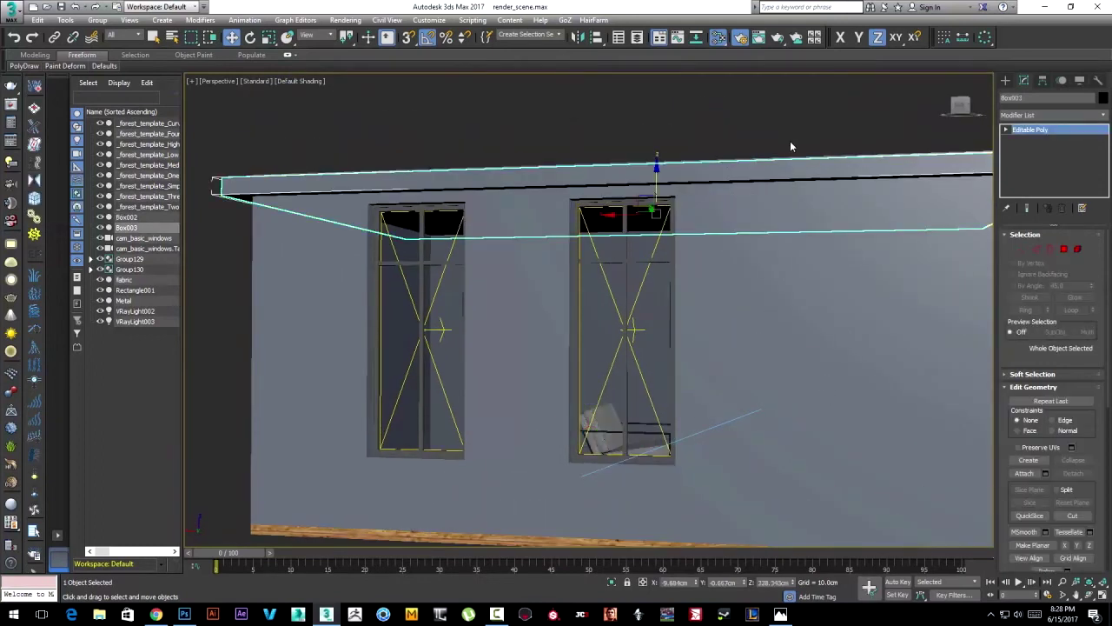
pyautogui.keyDown('alt'); pyautogui.moveTo(790, 141); pyautogui.dragTo(733, 198, button='middle'); pyautogui.keyUp('alt')
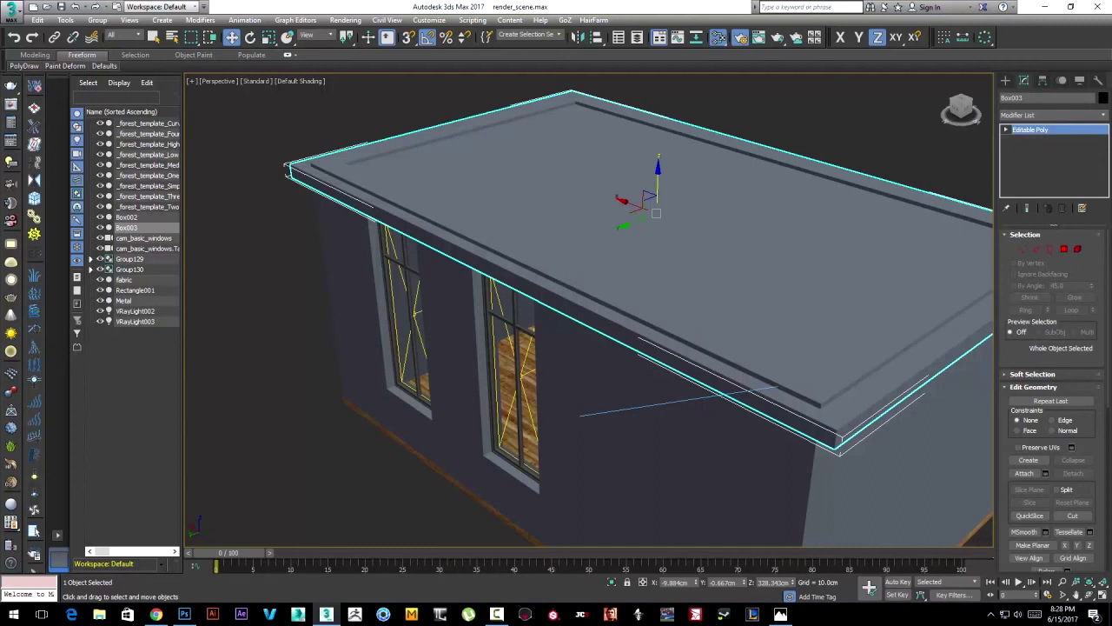
# Make Box003's colour white (255, 255, 255), deselect, and view through cam_basic_windows.
pyautogui.moveTo(347, 155); pyautogui.dragTo(346, 167)
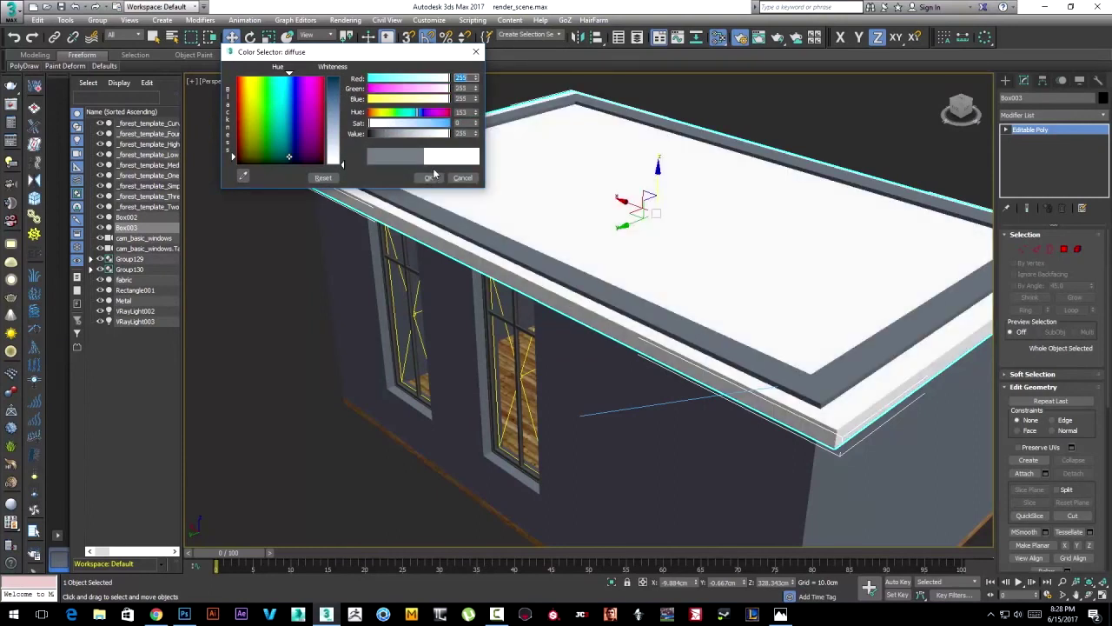
pyautogui.click(429, 178)
pyautogui.click(801, 99)
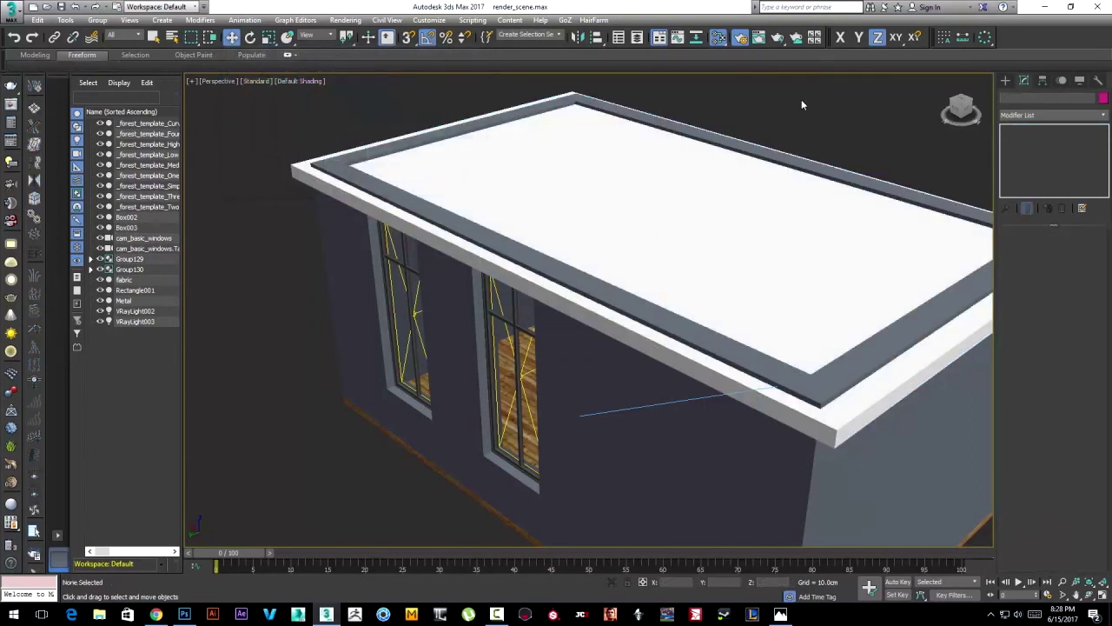
pyautogui.press('c')
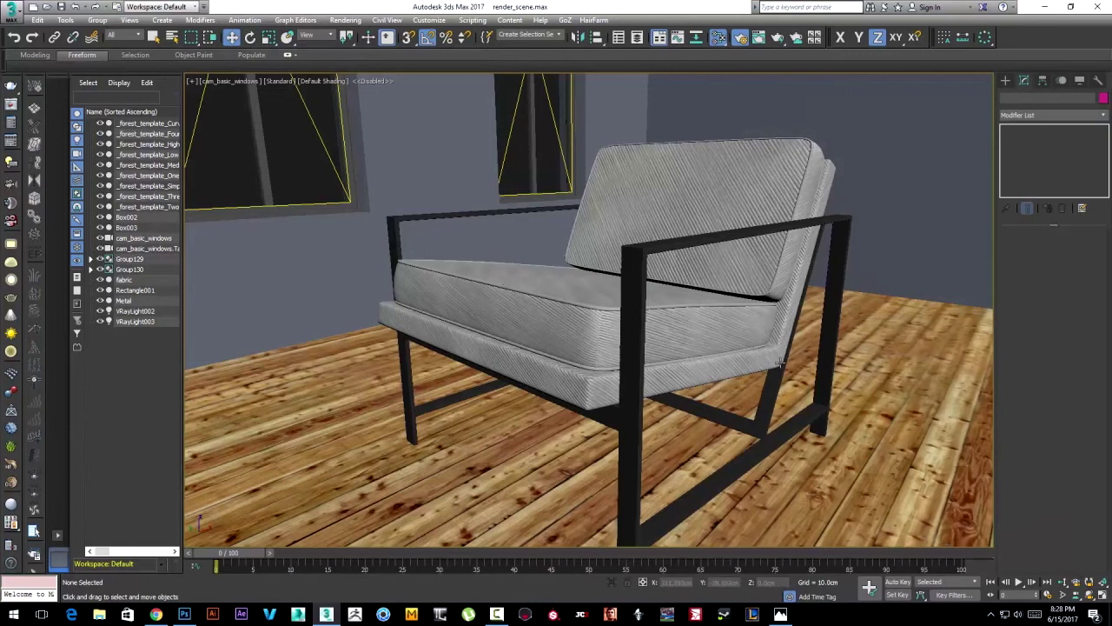
# Return to Perspective, switch to wireframe, and select the VRayLight002 window light.
pyautogui.press('p')
pyautogui.scroll(4, 594, 315)
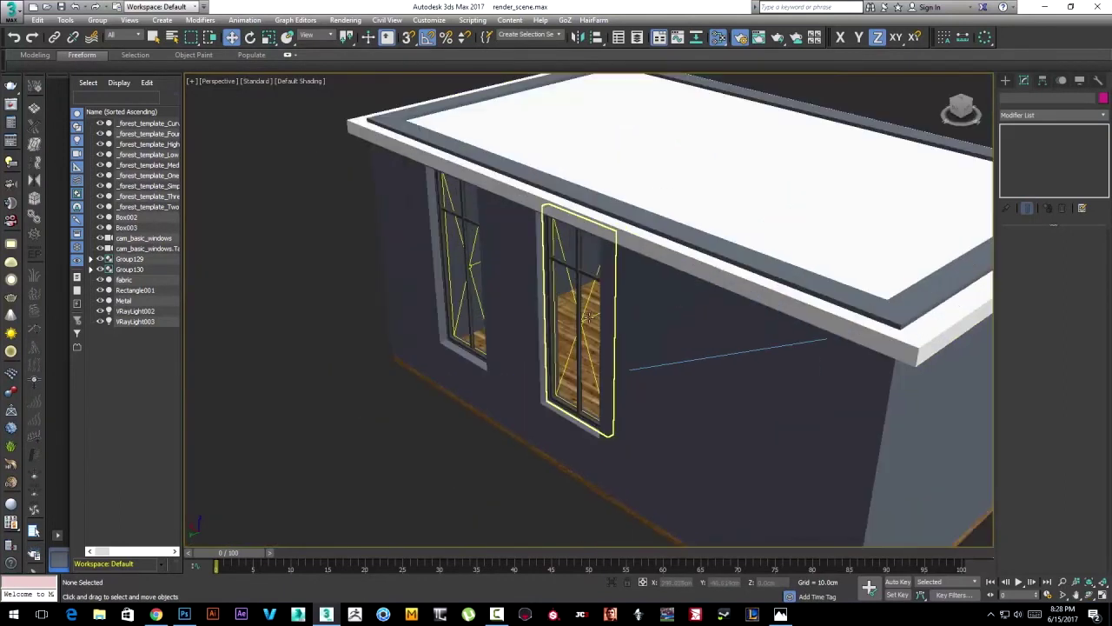
pyautogui.scroll(-5, 595, 314)
pyautogui.keyDown('alt'); pyautogui.moveTo(595, 314); pyautogui.dragTo(592, 316, button='middle'); pyautogui.keyUp('alt')
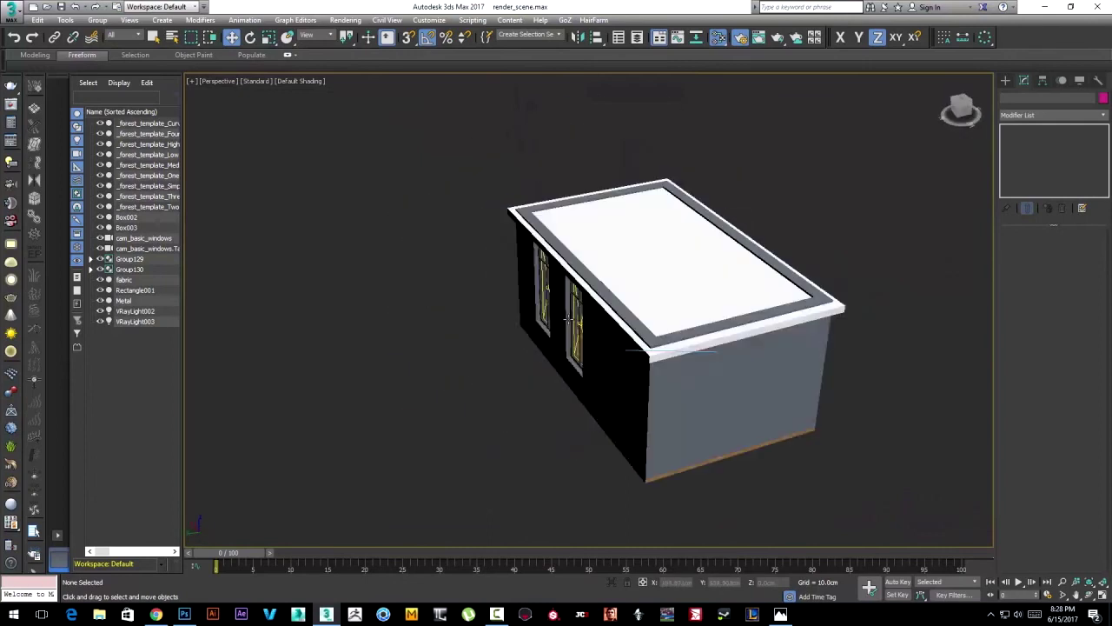
pyautogui.scroll(6, 591, 315)
pyautogui.click(624, 259)
pyautogui.press('F3')
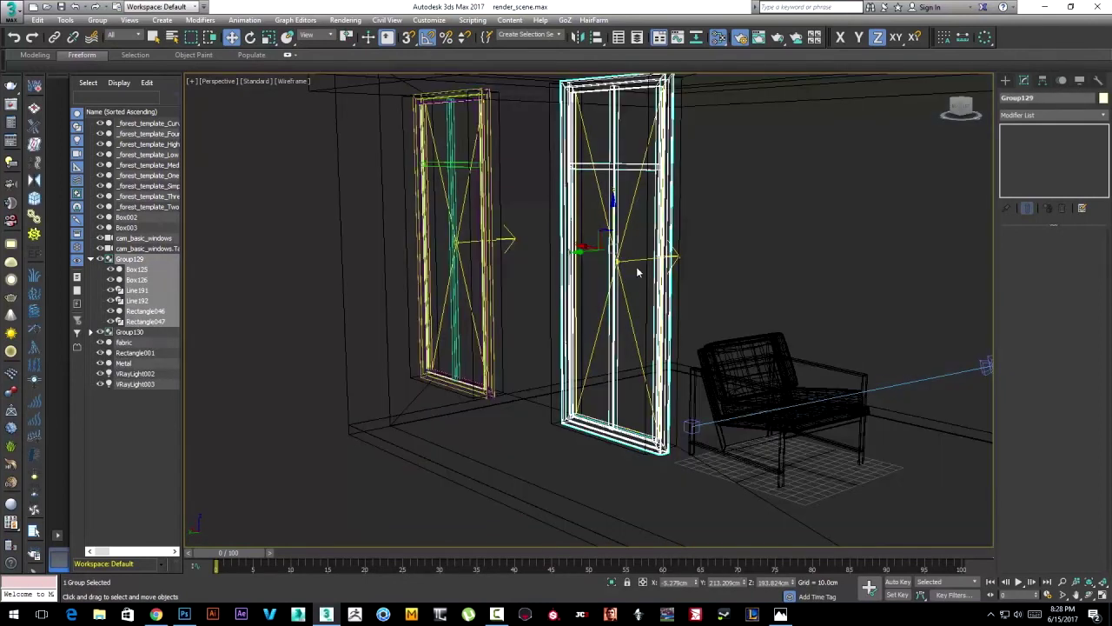
pyautogui.click(637, 259)
# Frame the room with both windows and the chair centred, then bring up Environment and Effects.
pyautogui.scroll(4, 608, 270)
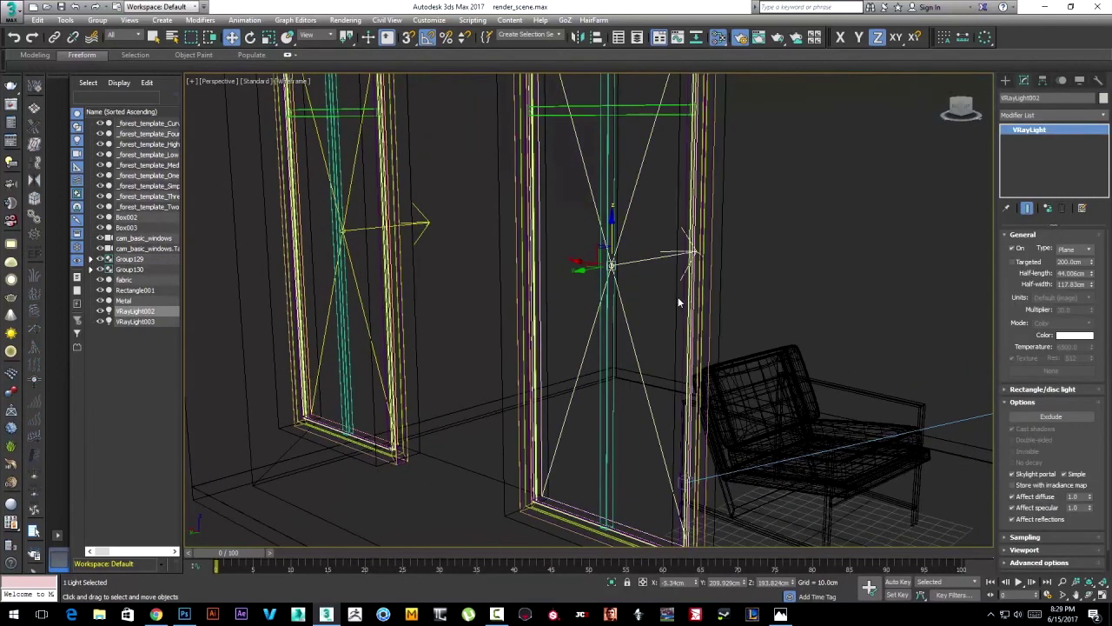
pyautogui.scroll(-1, 1008, 276)
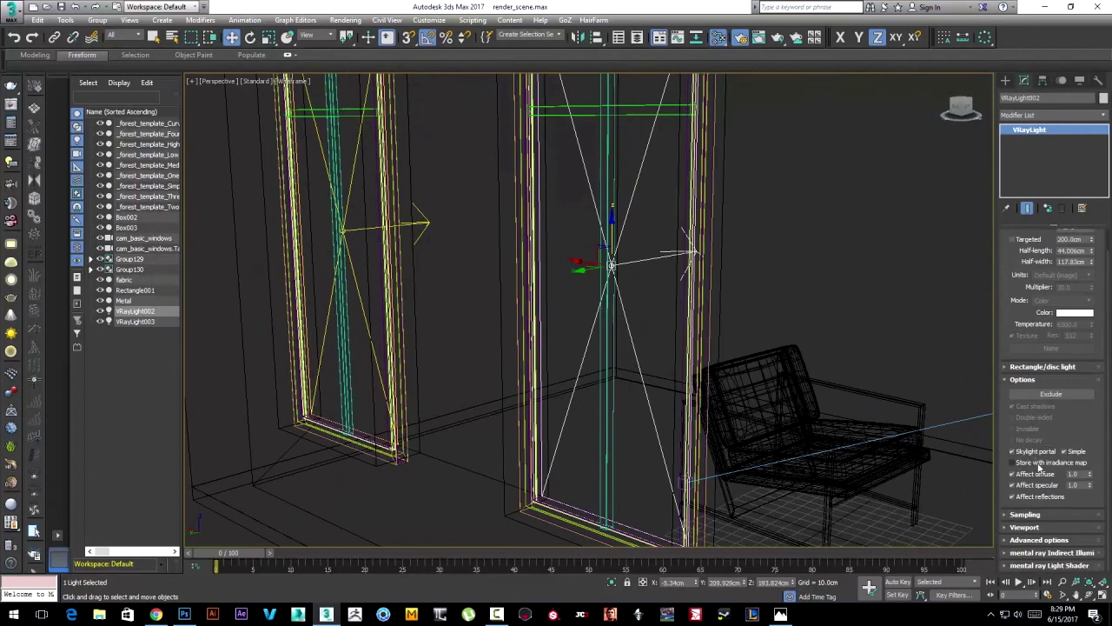
pyautogui.scroll(-3, 726, 327)
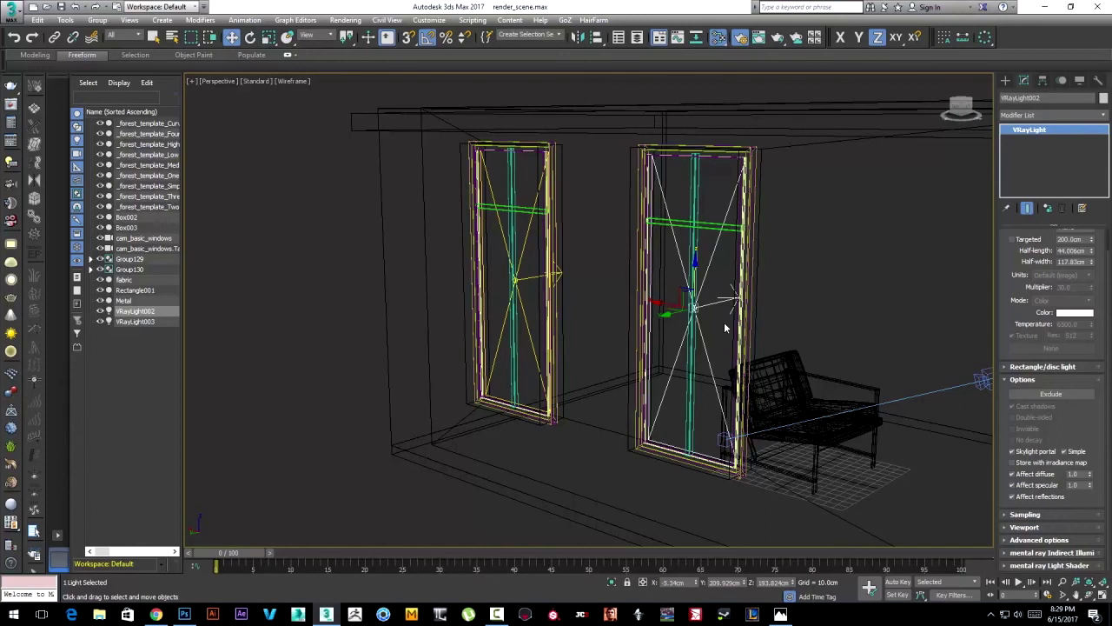
pyautogui.scroll(-2, 711, 311)
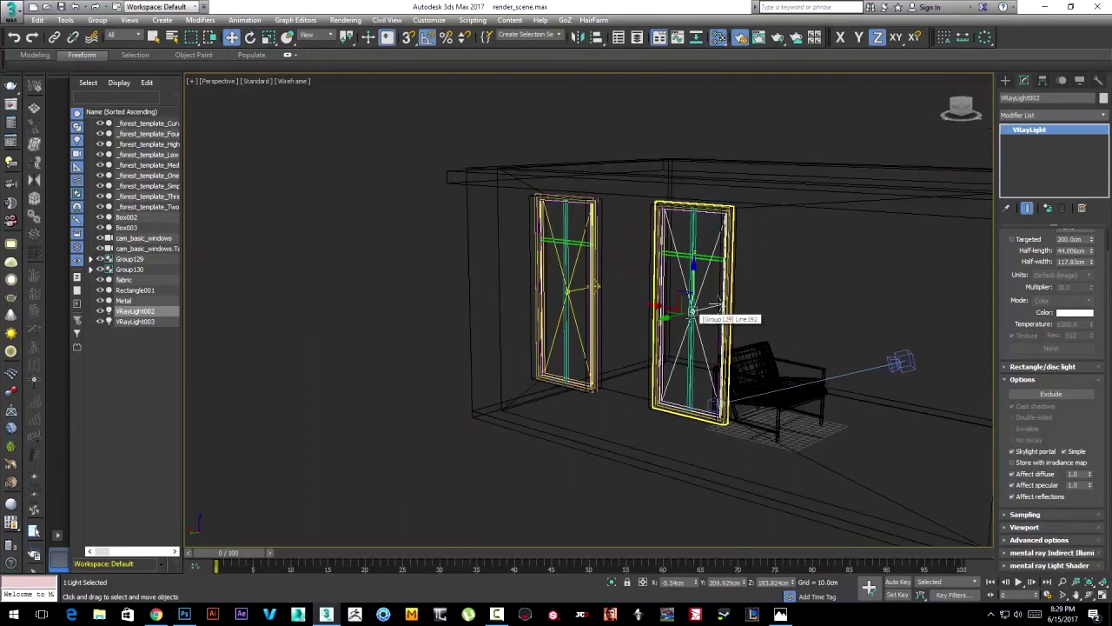
pyautogui.scroll(-2, 711, 309)
pyautogui.scroll(3, 811, 344)
pyautogui.moveTo(796, 336); pyautogui.dragTo(782, 328, button='middle')
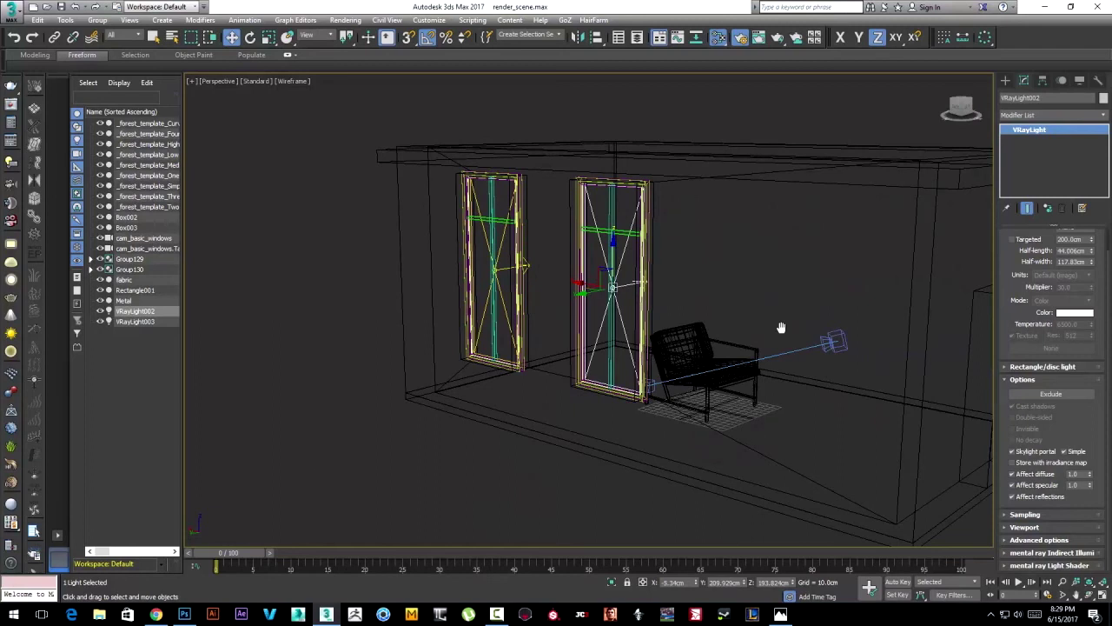
pyautogui.press('8')
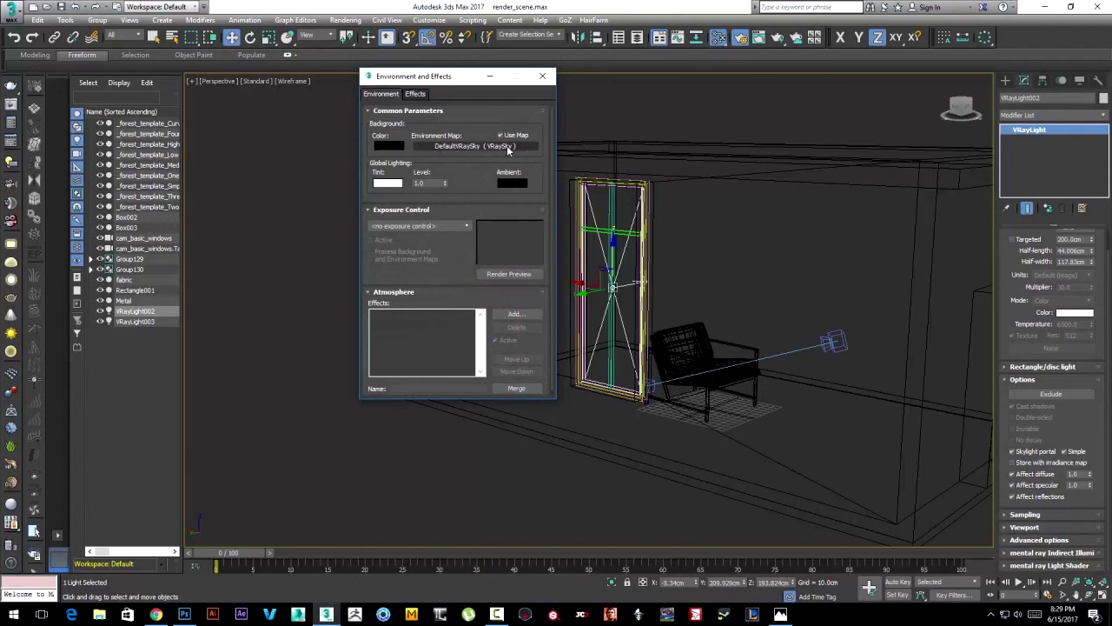
# Reopen Environment and Effects from the Rendering menu and browse for a new Environment Map.
pyautogui.moveTo(443, 76); pyautogui.dragTo(429, 91)
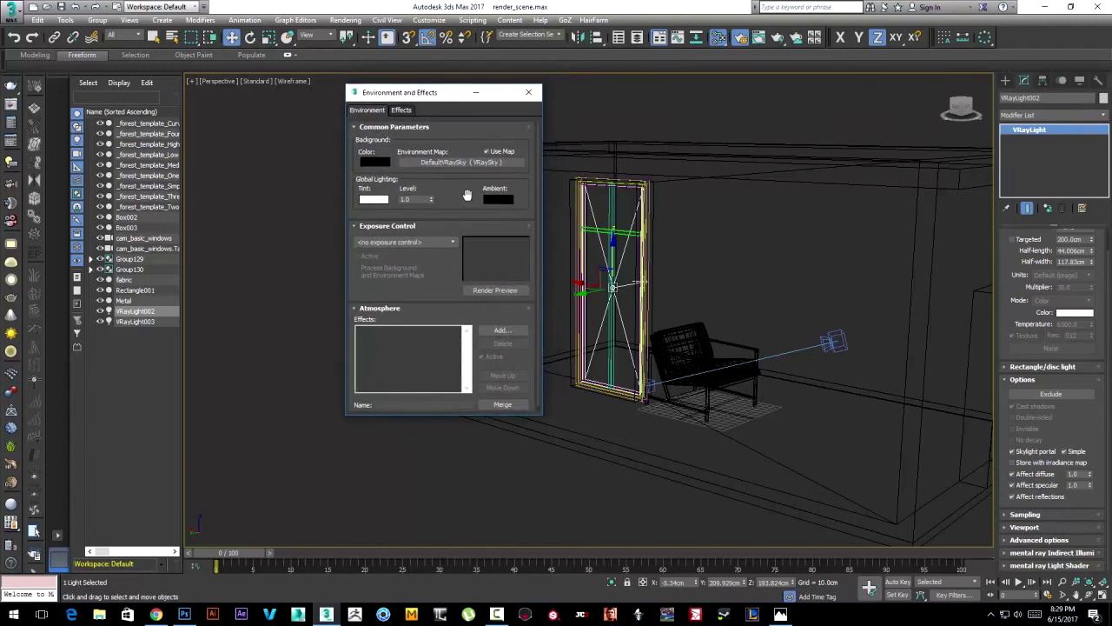
pyautogui.click(345, 20)
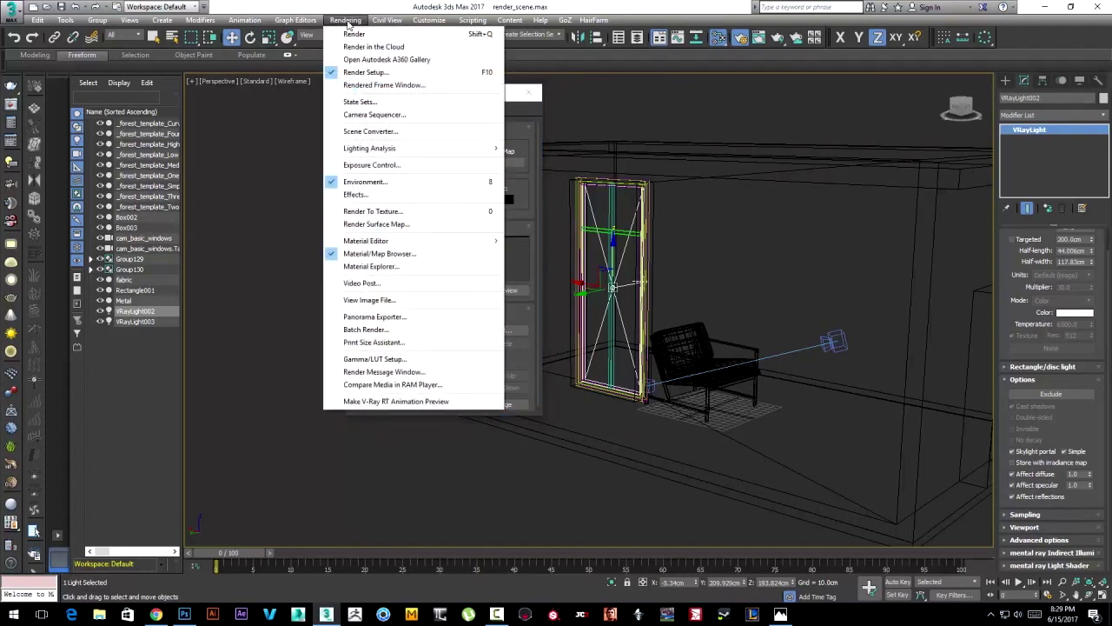
pyautogui.click(357, 182)
pyautogui.click(346, 20)
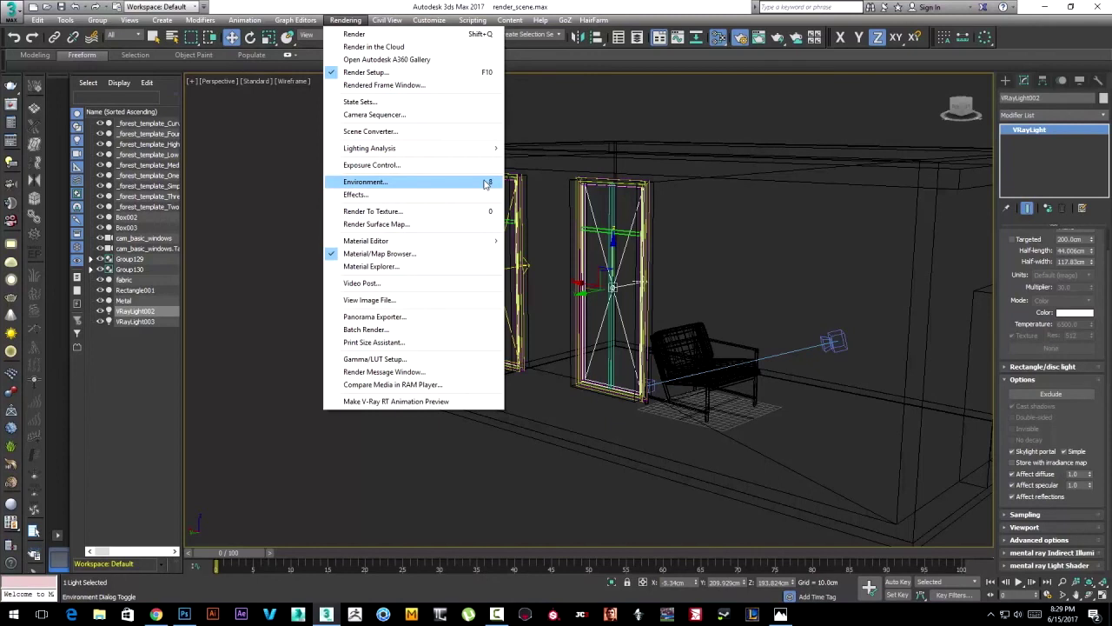
pyautogui.click(412, 189)
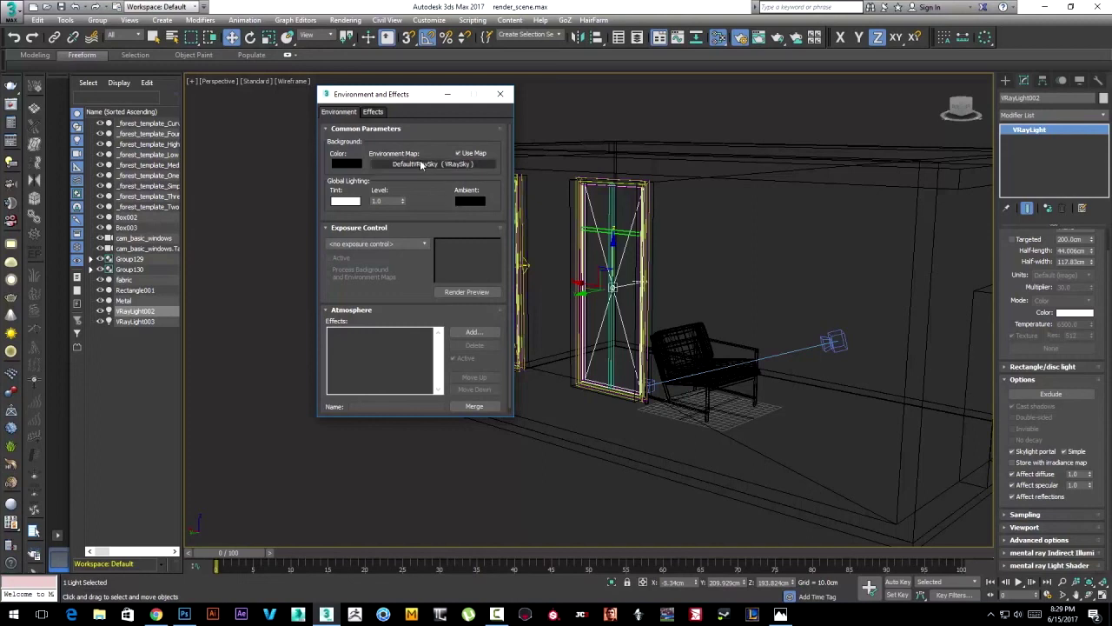
pyautogui.click(434, 164)
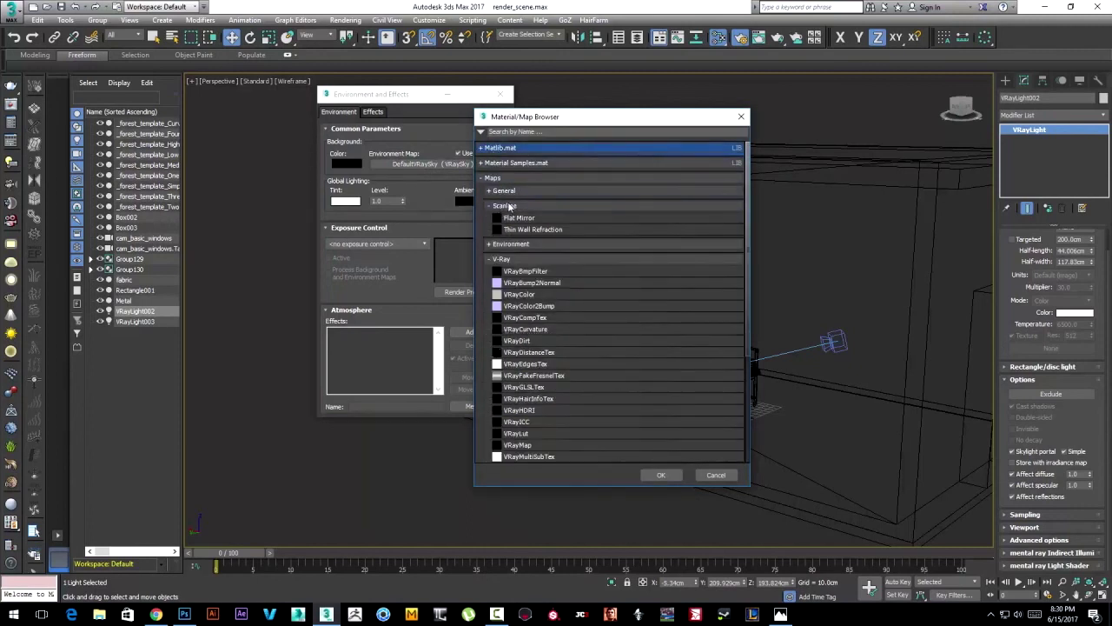
# Pick VRaySky from the V-Ray maps list, confirm it, and close the environment window.
pyautogui.scroll(-1, 536, 348)
pyautogui.scroll(-2, 545, 405)
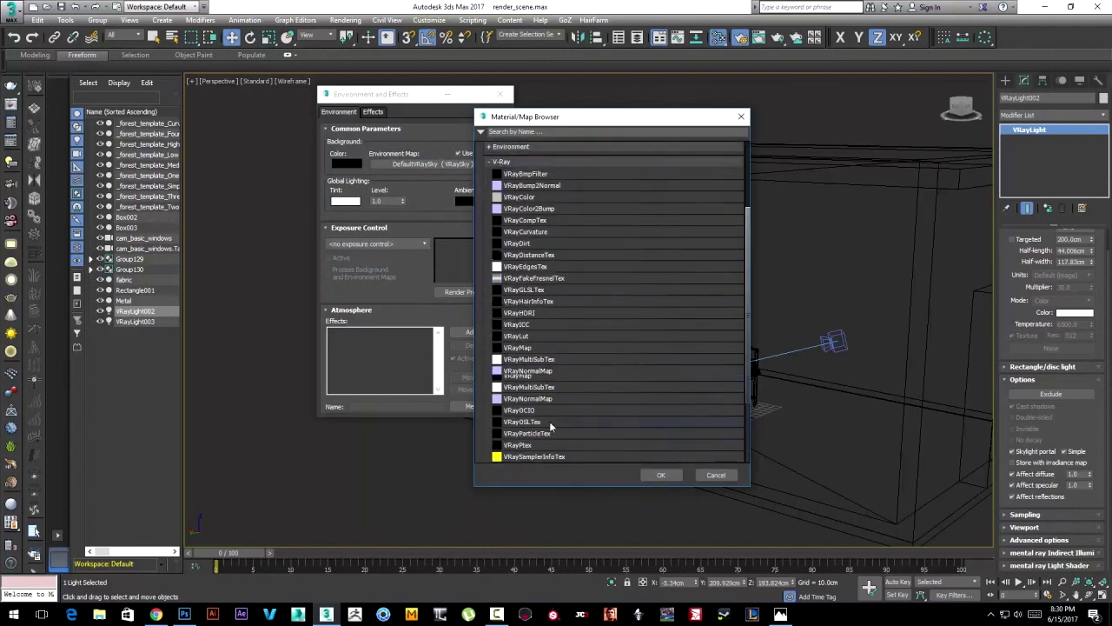
pyautogui.scroll(-3, 545, 405)
pyautogui.click(581, 385)
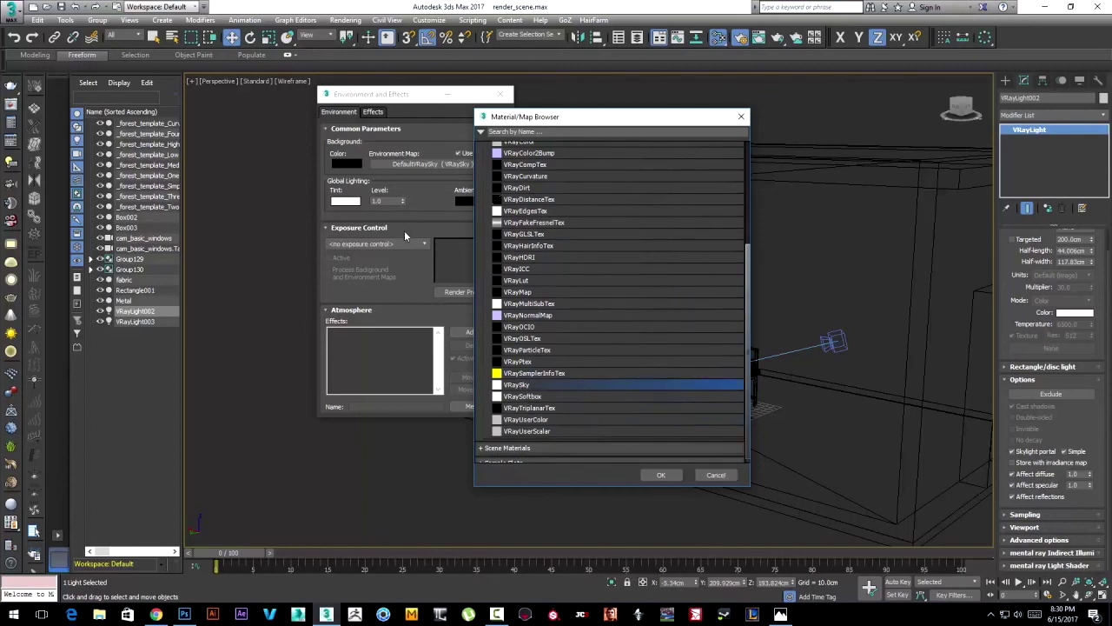
pyautogui.click(660, 475)
pyautogui.click(502, 94)
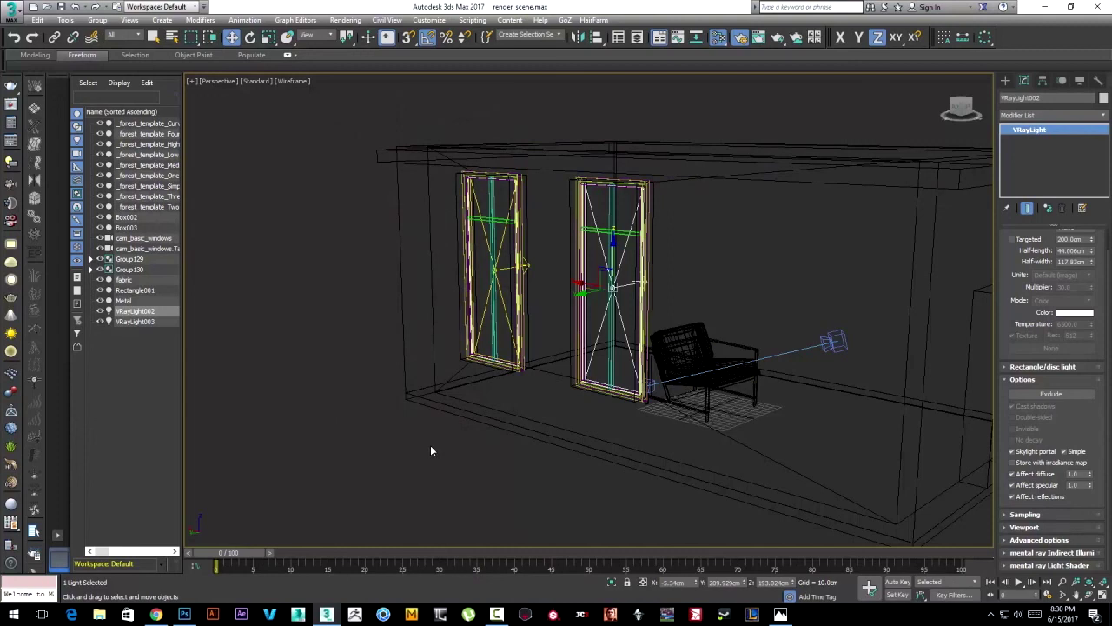
# Zoom and orbit out over the room, then view through the cam_basic_windows camera.
pyautogui.scroll(-3, 736, 315)
pyautogui.keyDown('alt'); pyautogui.moveTo(703, 312); pyautogui.dragTo(743, 313, button='middle'); pyautogui.keyUp('alt')
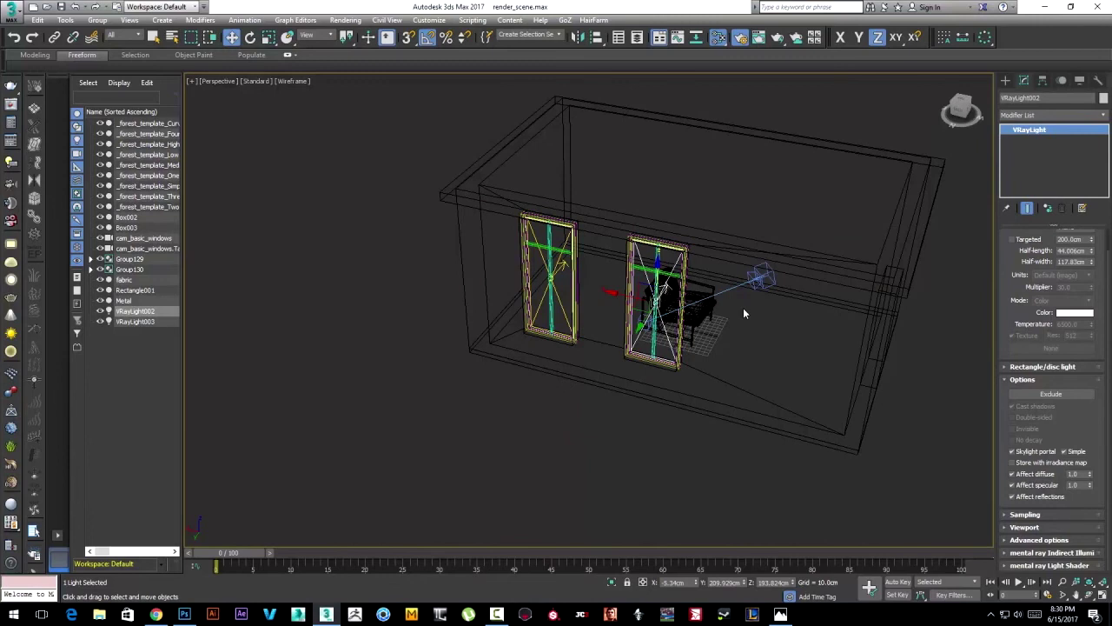
pyautogui.press('c')
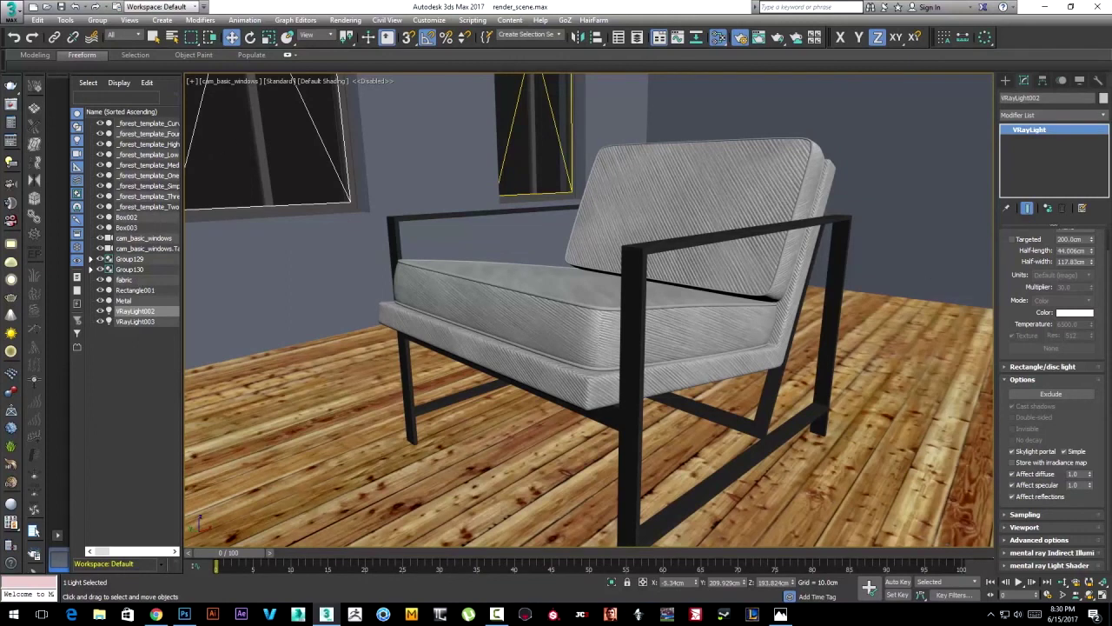
# Open Render Setup and set the Common output size to 600 × 450.
pyautogui.press('F10')
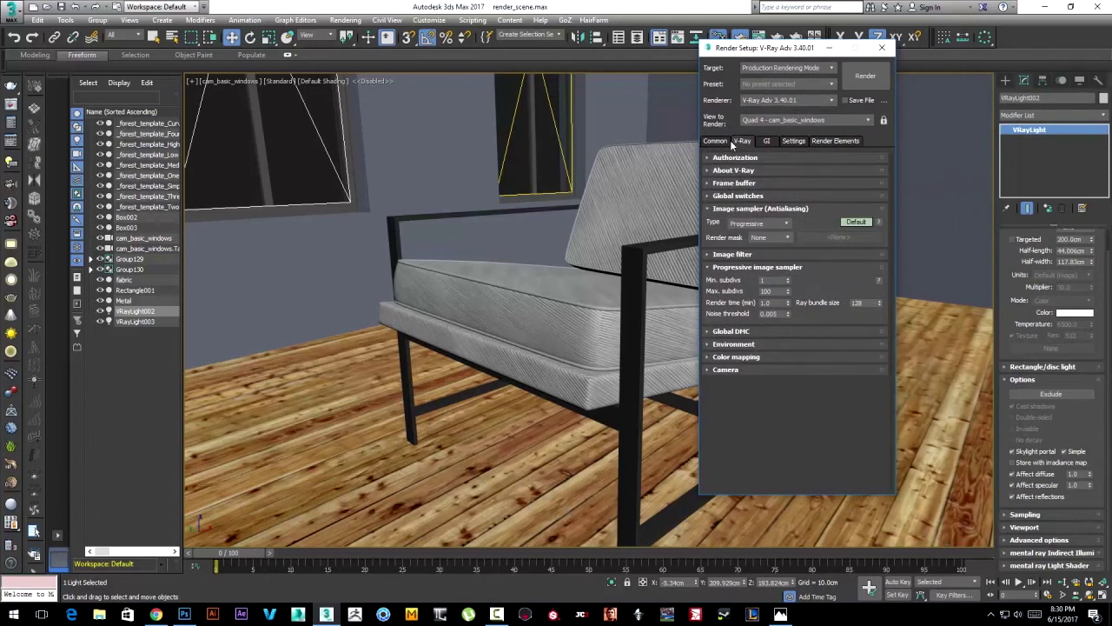
pyautogui.click(710, 141)
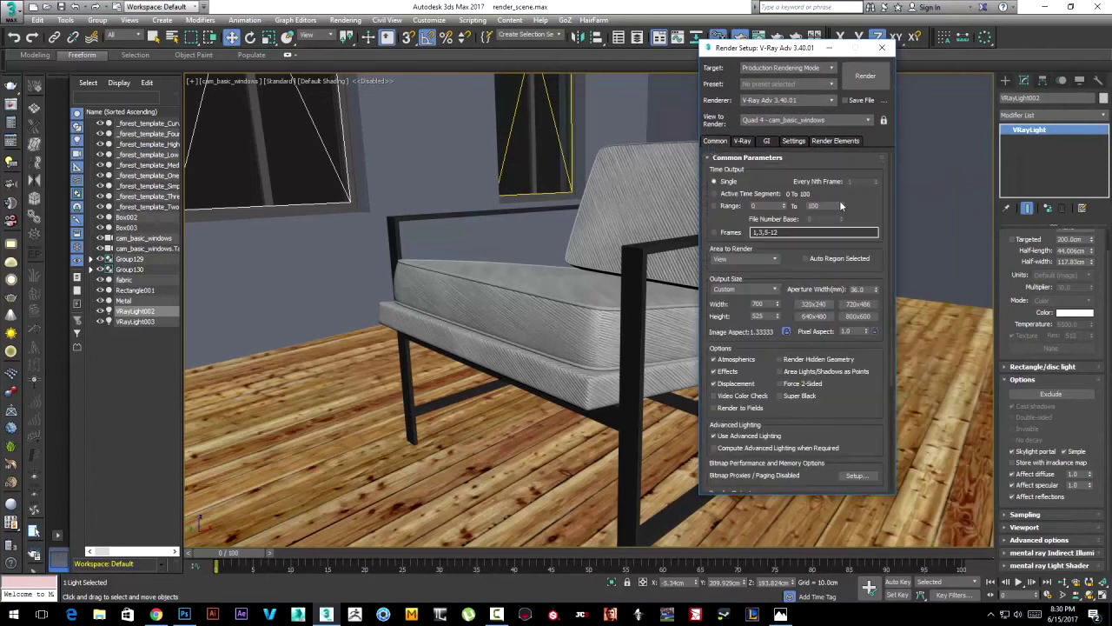
pyautogui.doubleClick(763, 316)
pyautogui.doubleClick(770, 303)
pyautogui.write('0')
pyautogui.press('Tab')
pyautogui.moveTo(767, 50); pyautogui.dragTo(806, 50)
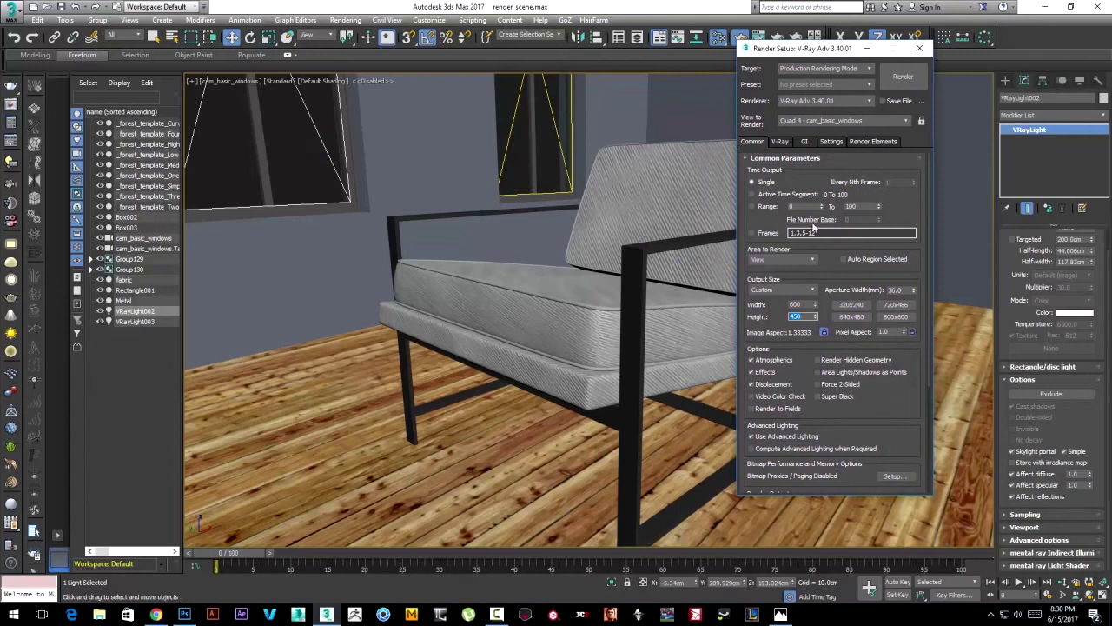
# Review the V-Ray, GI and preset options, keeping V-Ray Adv 3.40.01 as renderer.
pyautogui.click(786, 141)
pyautogui.click(804, 141)
pyautogui.click(753, 140)
pyautogui.click(848, 87)
pyautogui.click(761, 96)
pyautogui.click(865, 101)
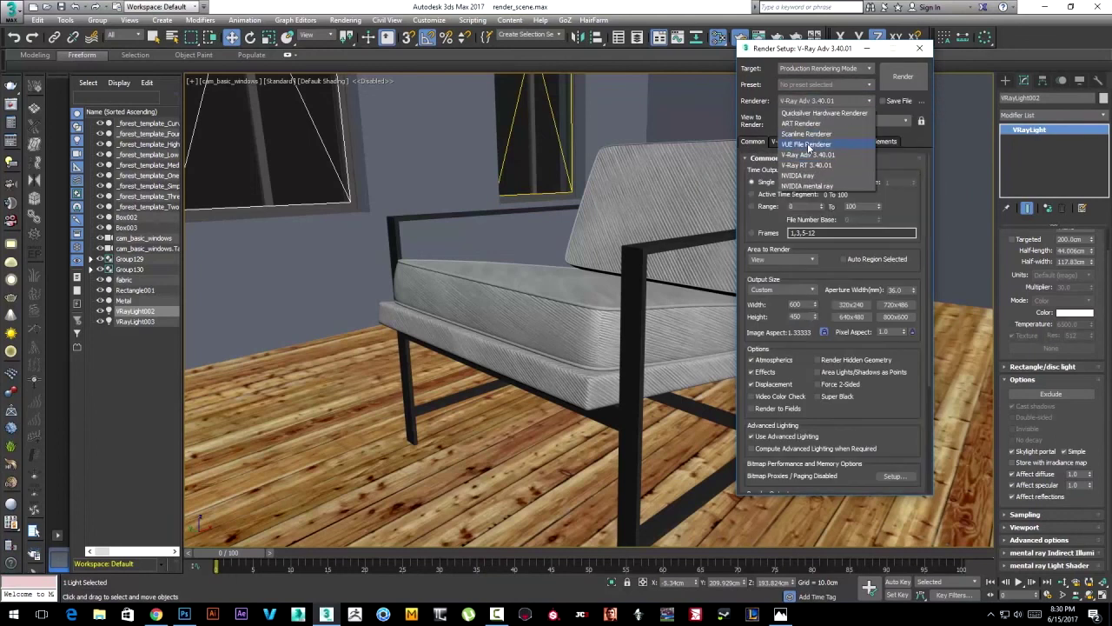
pyautogui.click(879, 162)
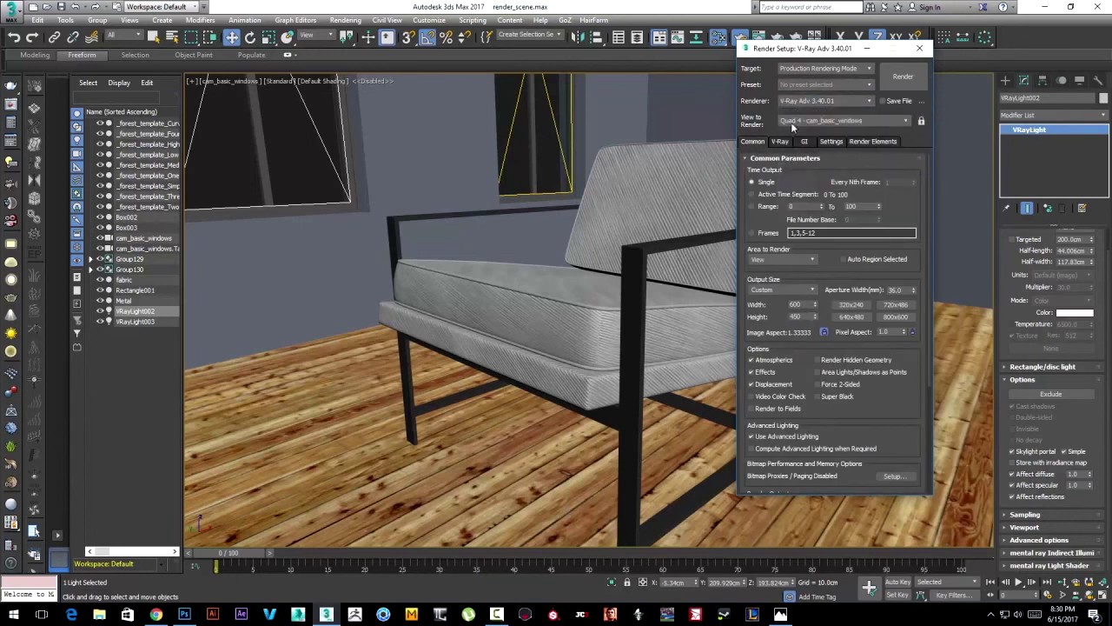
# Re-enter the output width as 600 and close Render Setup.
pyautogui.scroll(-2, 907, 383)
pyautogui.scroll(-4, 906, 383)
pyautogui.scroll(6, 882, 292)
pyautogui.moveTo(809, 304); pyautogui.dragTo(777, 306)
pyautogui.write('600')
pyautogui.press('Tab')
pyautogui.click(920, 48)
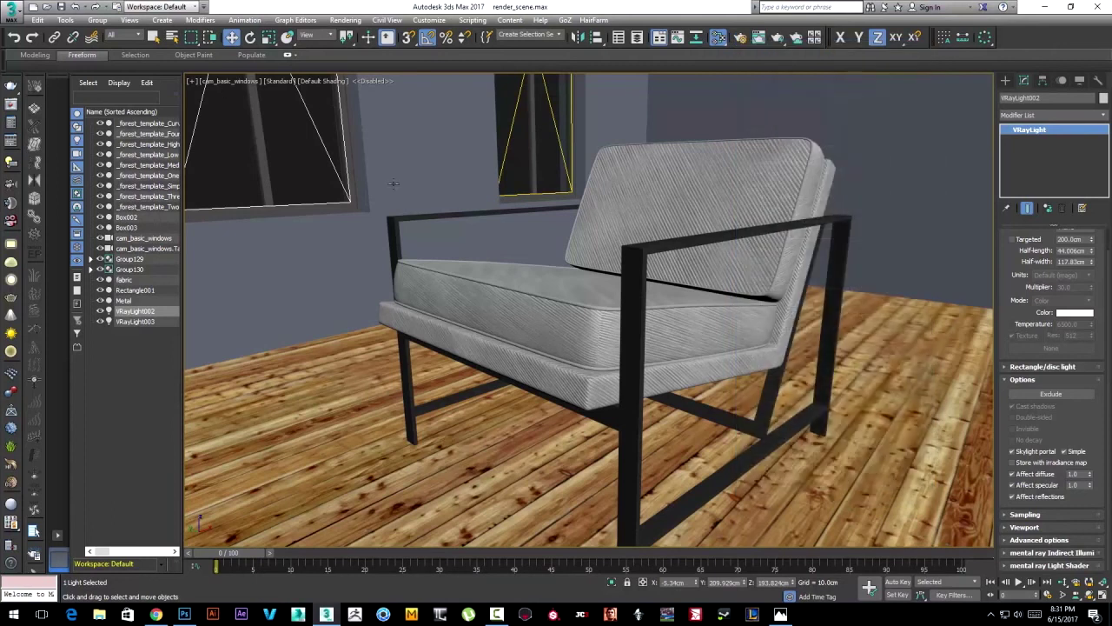
# Turn on safe frames in the camera view, then select the wooden floor.
pyautogui.hotkey('shift', 'f')
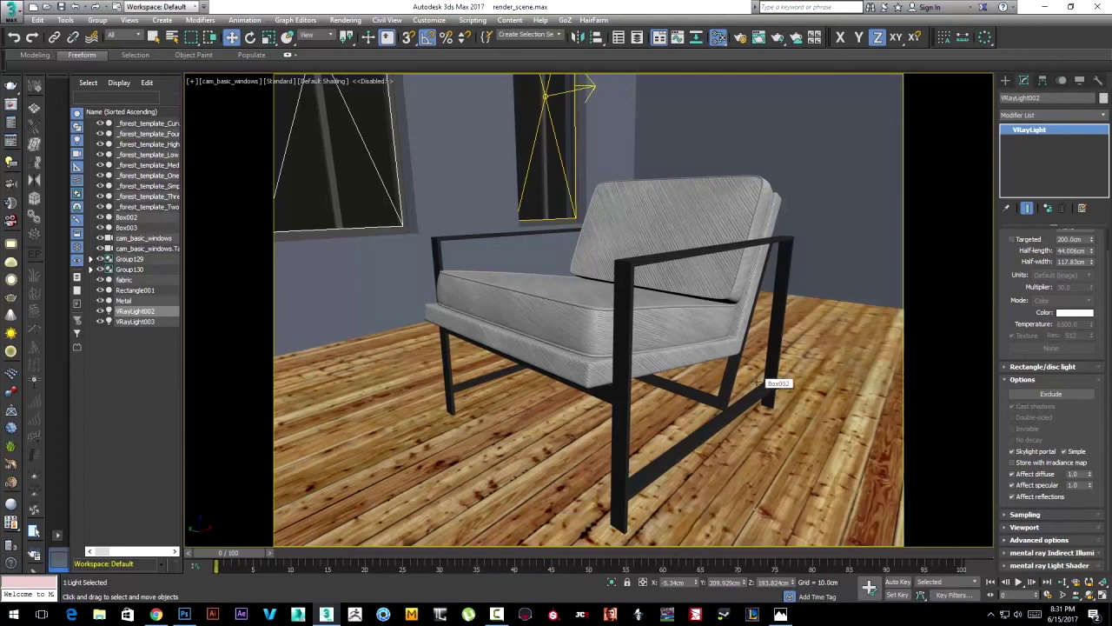
pyautogui.hotkey('shift', 'f')
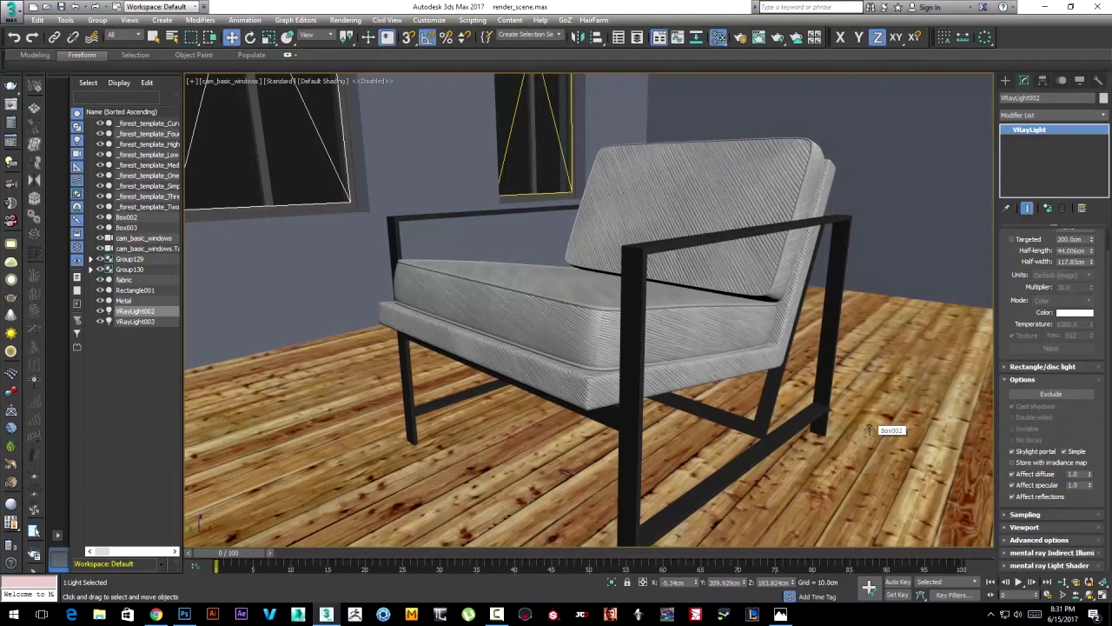
pyautogui.hotkey('shift', 'f')
pyautogui.click(230, 80)
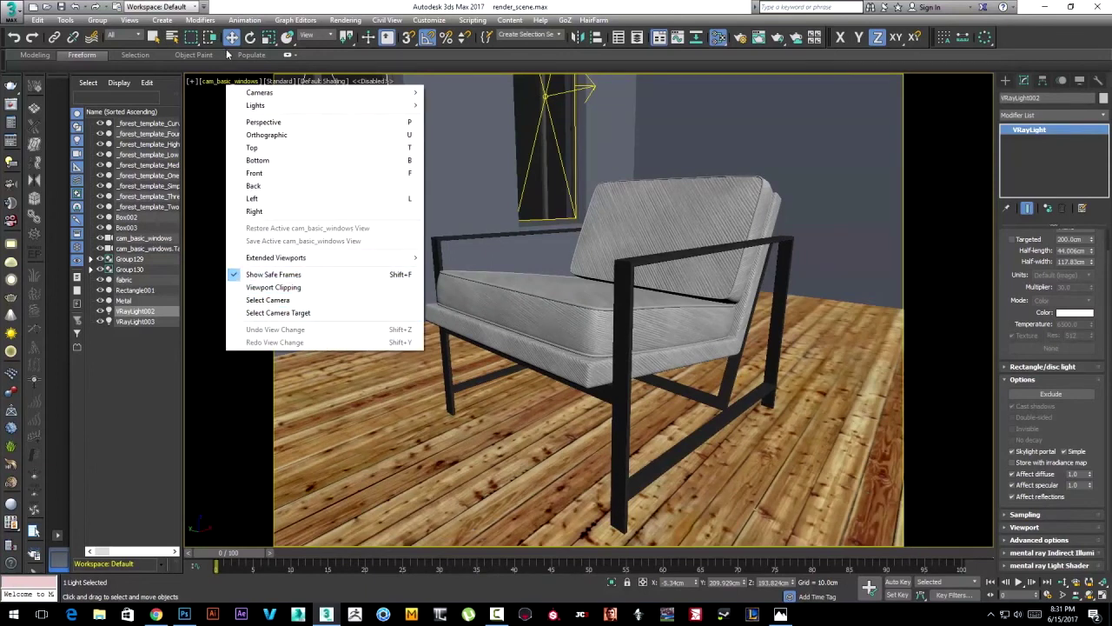
pyautogui.click(222, 82)
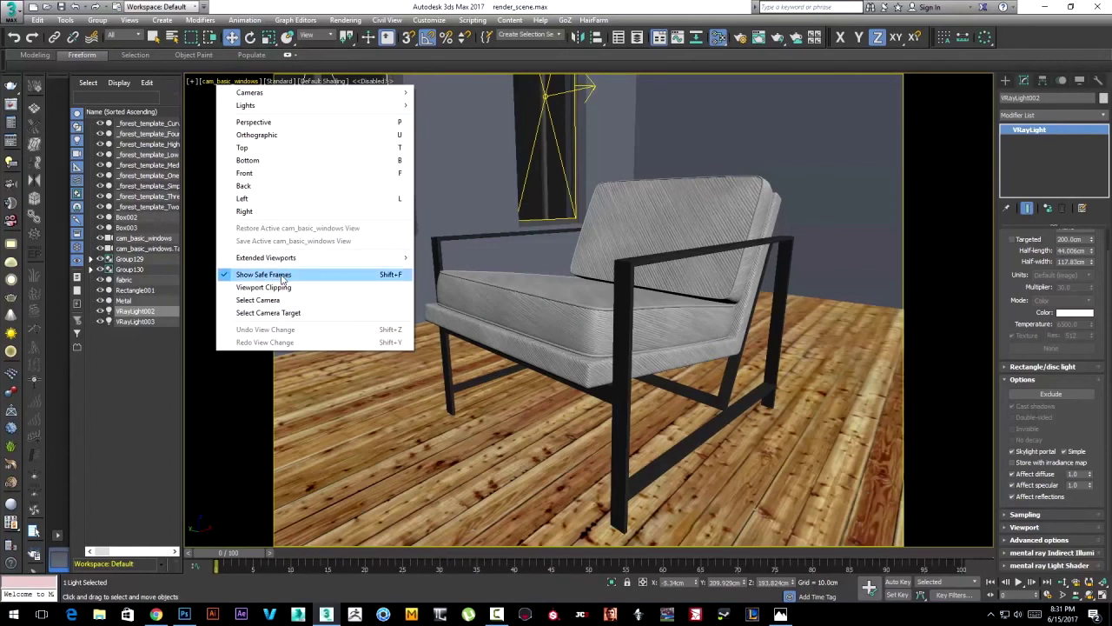
pyautogui.click(658, 365)
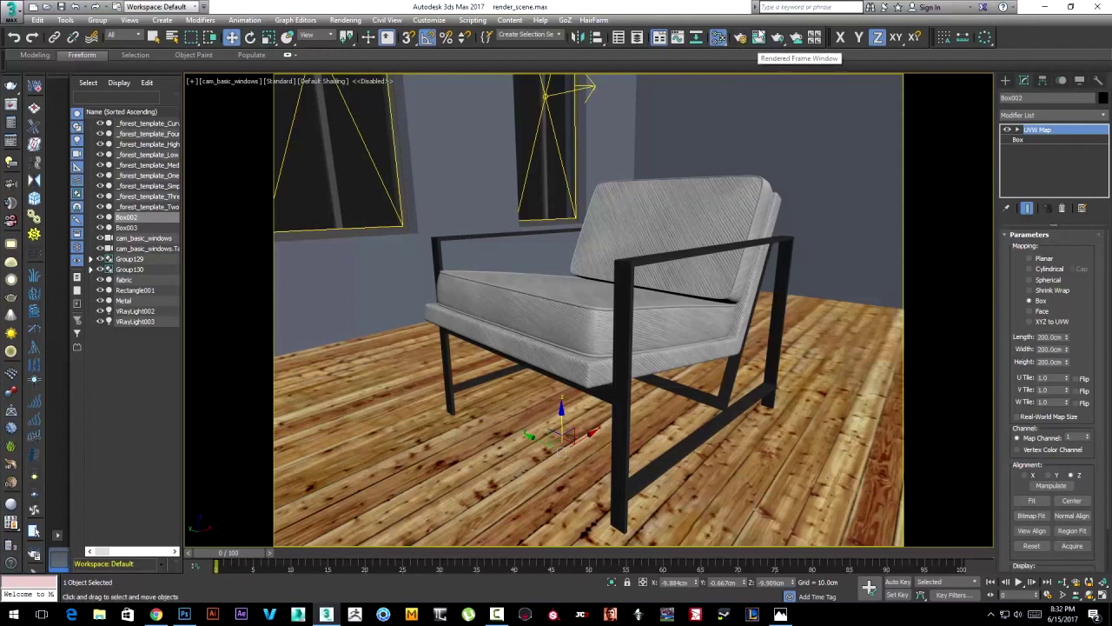
# Open Render Setup's V-Ray tab and bring up the frame buffer with the last render.
pyautogui.click(758, 39)
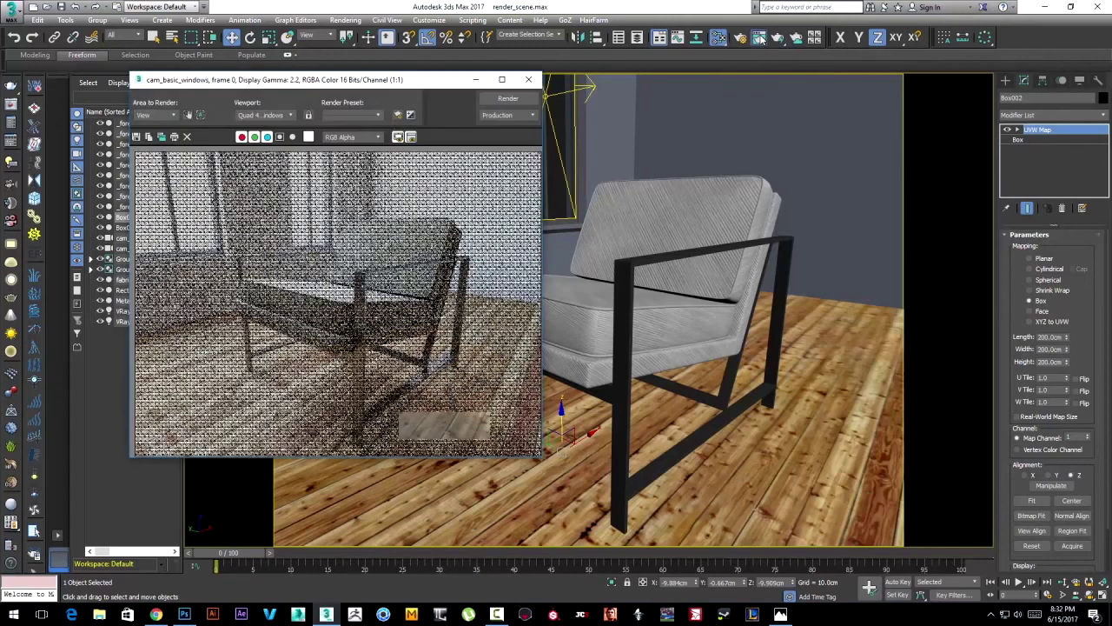
pyautogui.click(528, 79)
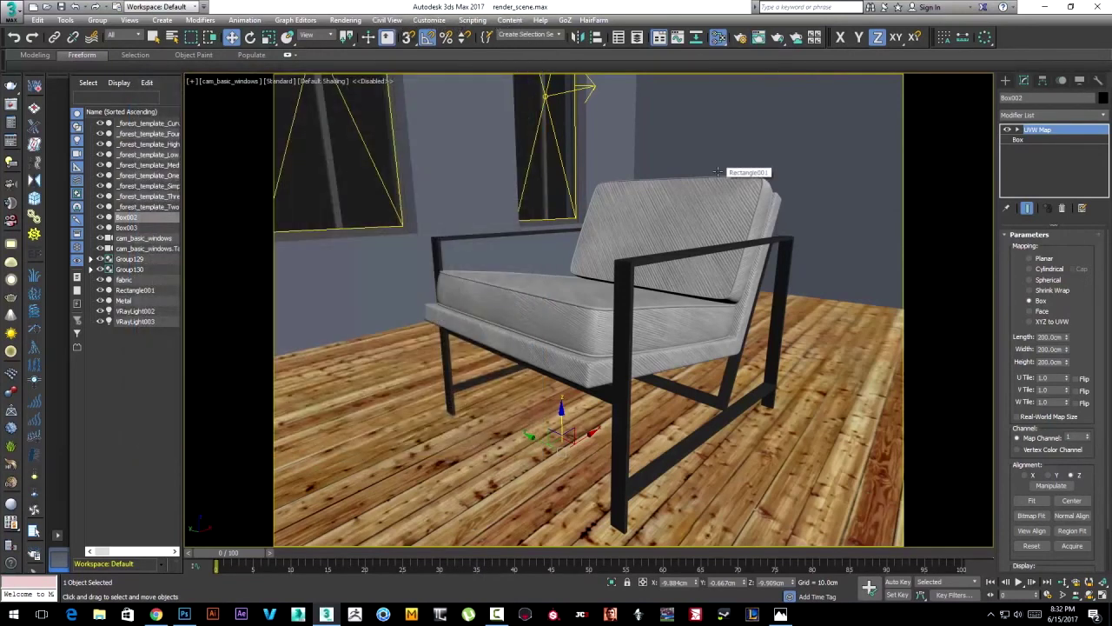
pyautogui.press('F10')
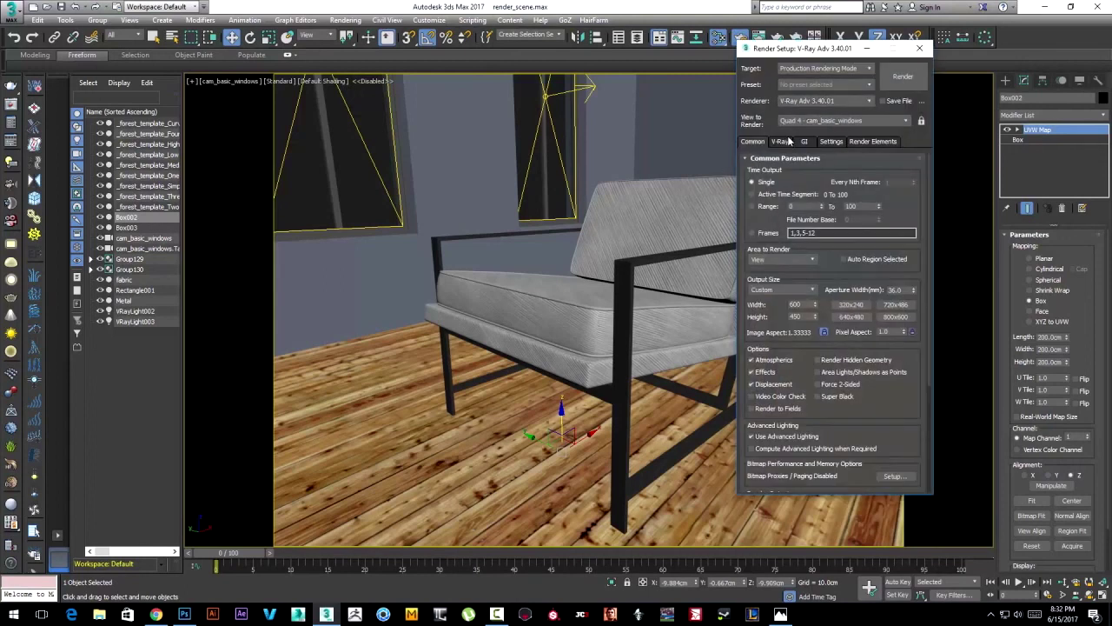
pyautogui.click(780, 141)
pyautogui.click(761, 184)
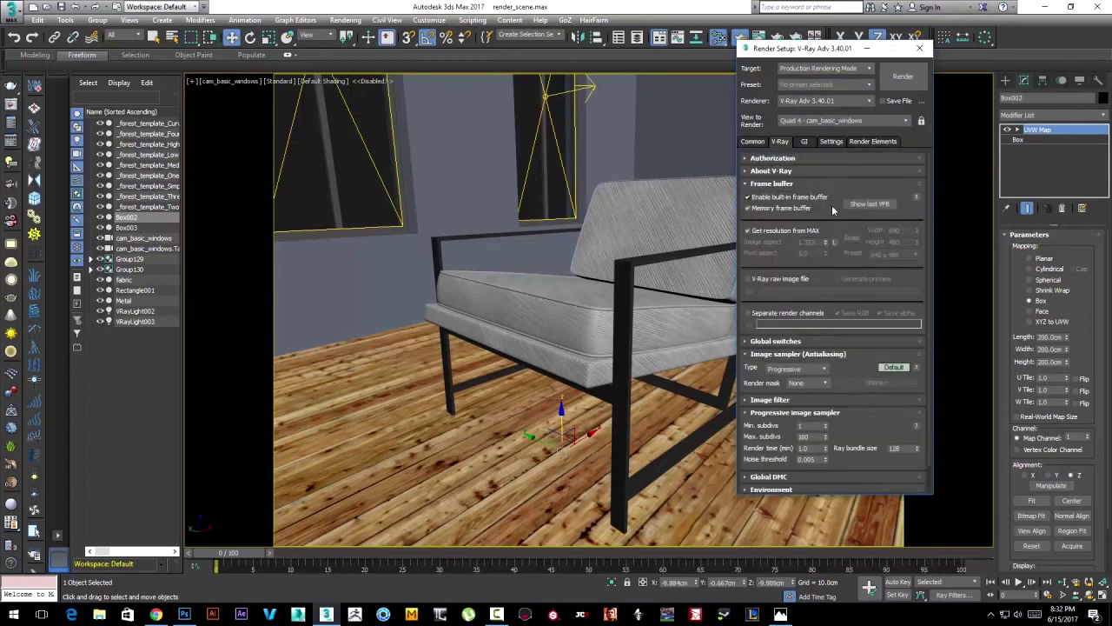
pyautogui.click(876, 206)
# Render the camera view, inspect the floor under the chair up close, and close the render window.
pyautogui.click(643, 95)
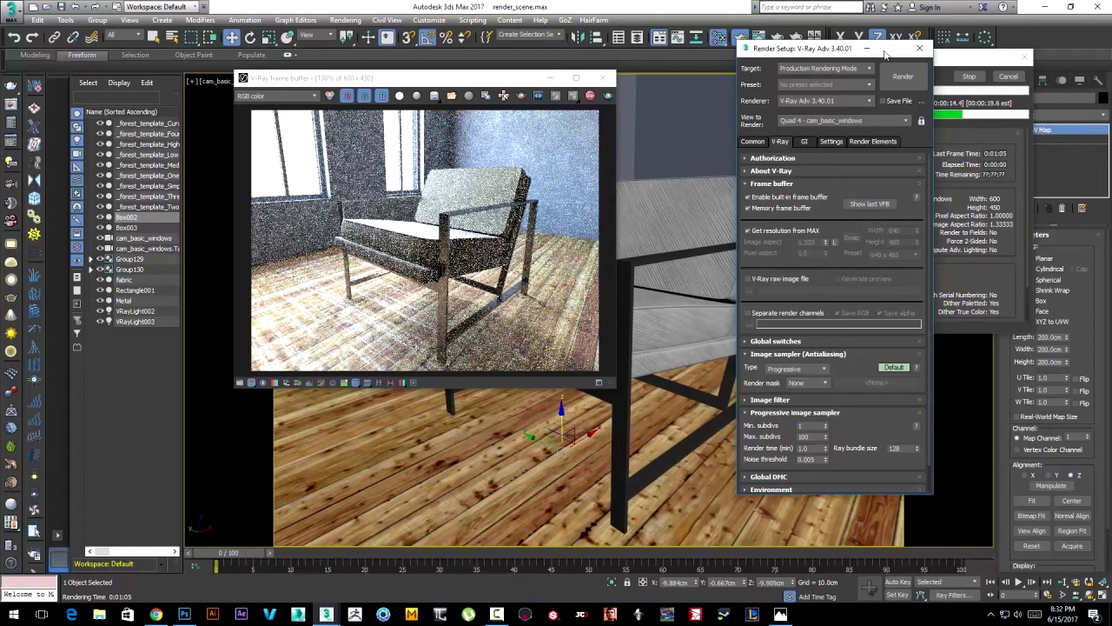
pyautogui.click(475, 87)
pyautogui.moveTo(475, 87); pyautogui.dragTo(531, 83)
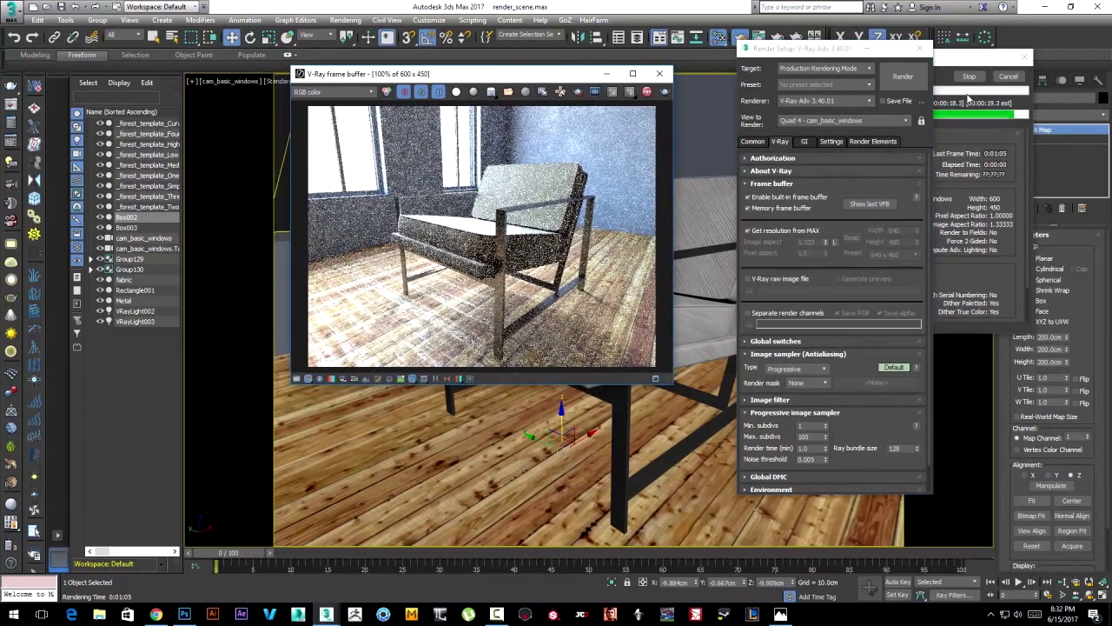
pyautogui.click(1009, 80)
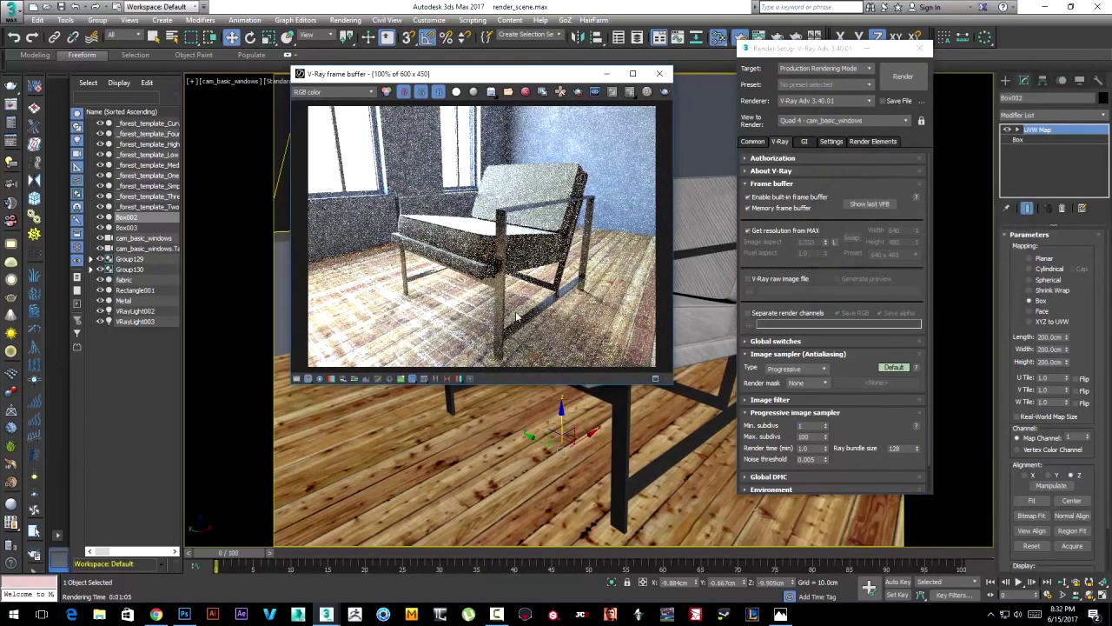
pyautogui.scroll(1, 383, 311)
pyautogui.moveTo(383, 311)
pyautogui.mouseDown(button='middle')
pyautogui.moveTo(550, 193)
pyautogui.moveTo(487, 228)
pyautogui.mouseUp(button='middle')
pyautogui.scroll(-1, 487, 228)
pyautogui.click(660, 73)
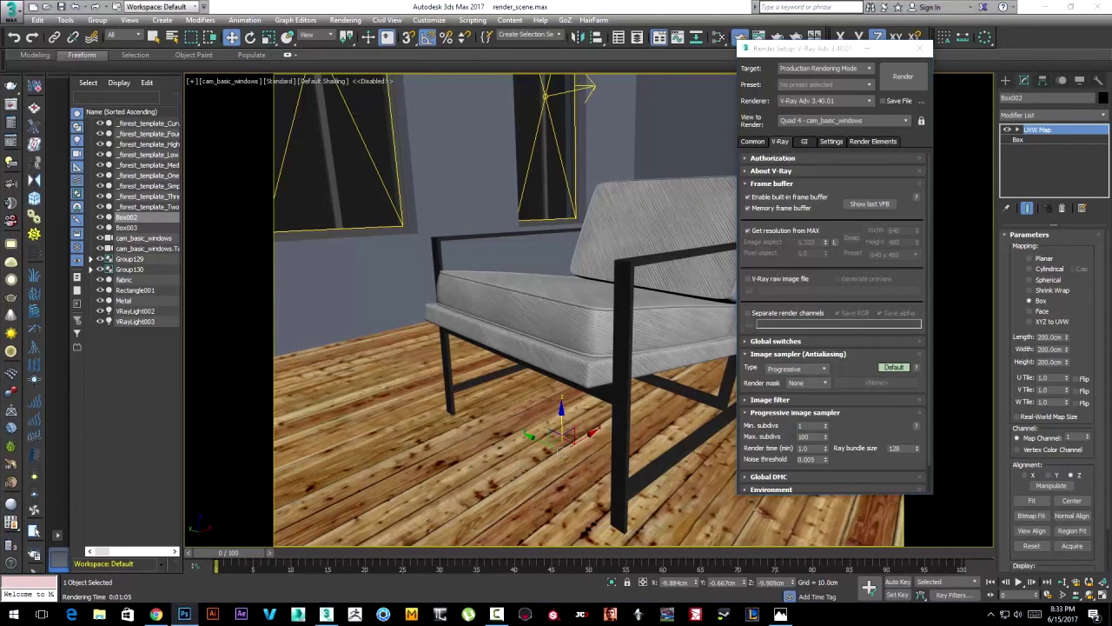
# Expand V-Ray's Image filter rollout to show the Lanczos filter at size 2.0.
pyautogui.moveTo(792, 243)
pyautogui.mouseDown()
pyautogui.moveTo(793, 184)
pyautogui.moveTo(785, 231)
pyautogui.mouseUp()
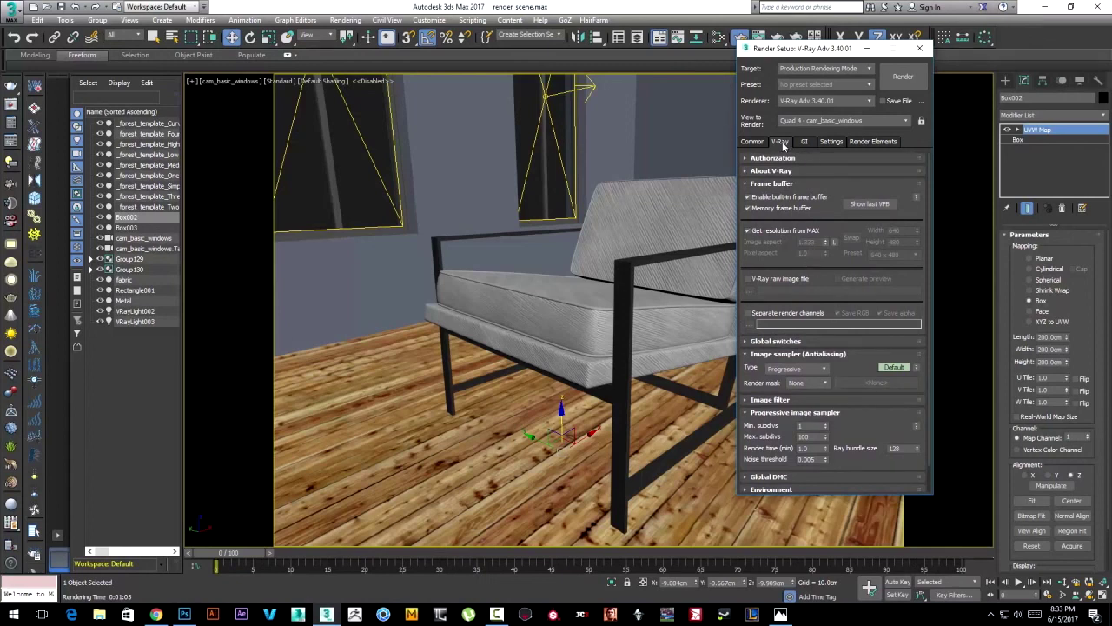
pyautogui.scroll(-2, 785, 228)
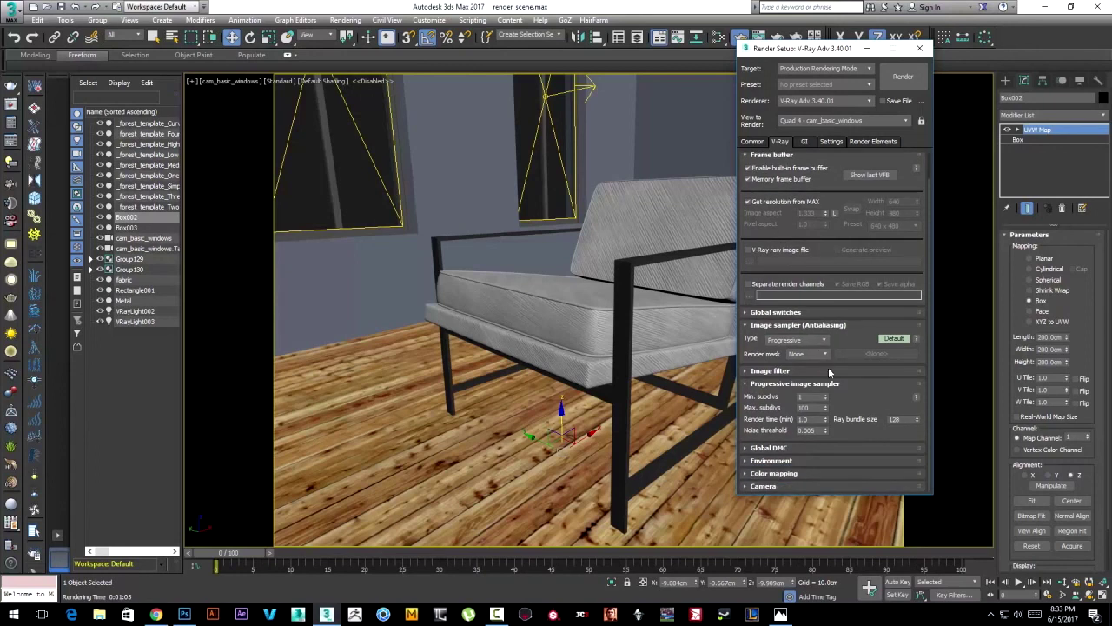
pyautogui.click(772, 372)
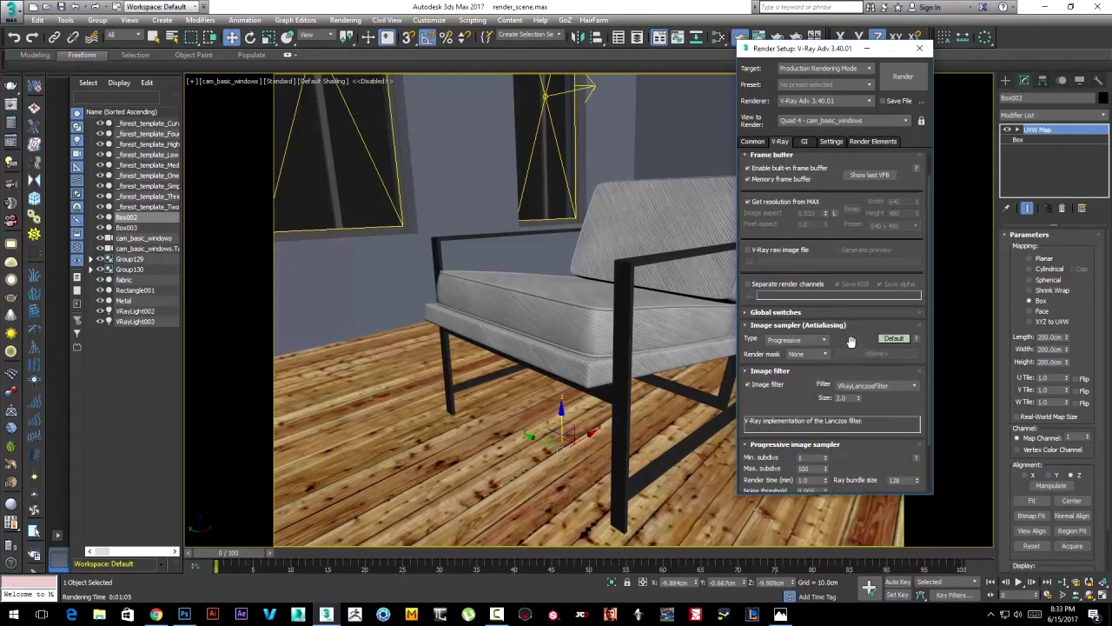
pyautogui.scroll(-2, 789, 348)
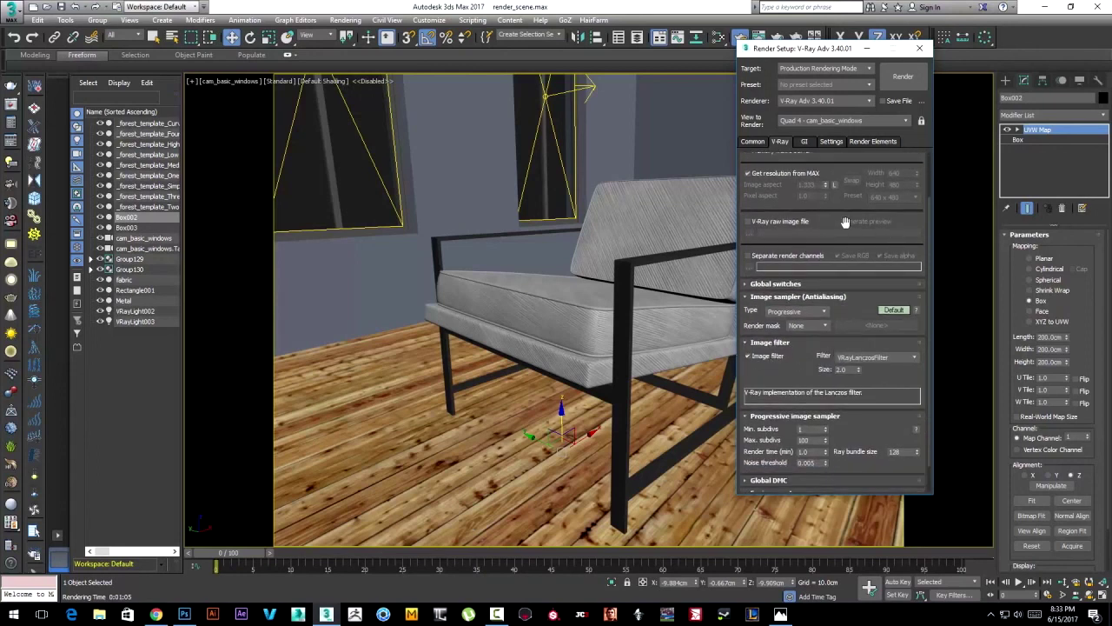
pyautogui.moveTo(844, 222); pyautogui.dragTo(839, 300)
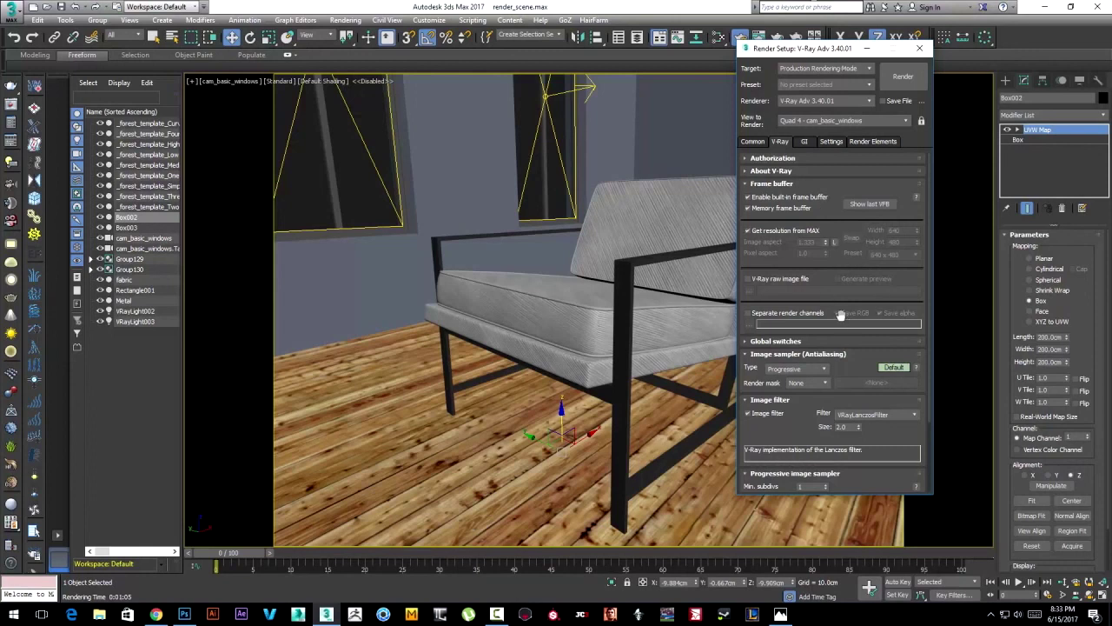
pyautogui.moveTo(835, 213)
pyautogui.mouseDown()
pyautogui.moveTo(836, 173)
pyautogui.moveTo(838, 190)
pyautogui.mouseUp()
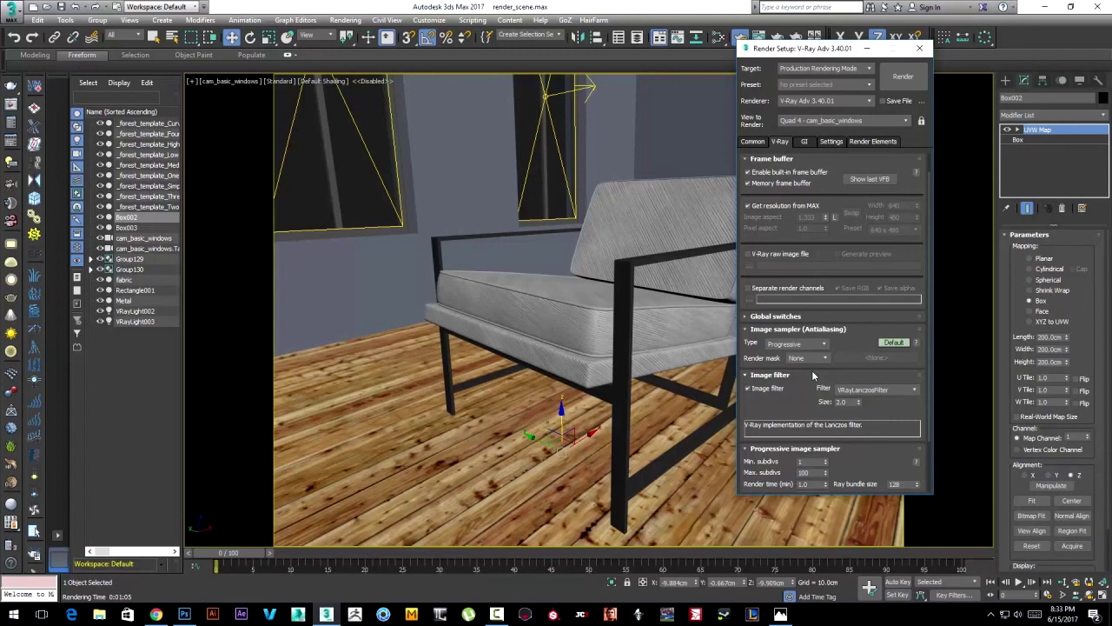
pyautogui.moveTo(857, 338); pyautogui.dragTo(859, 273)
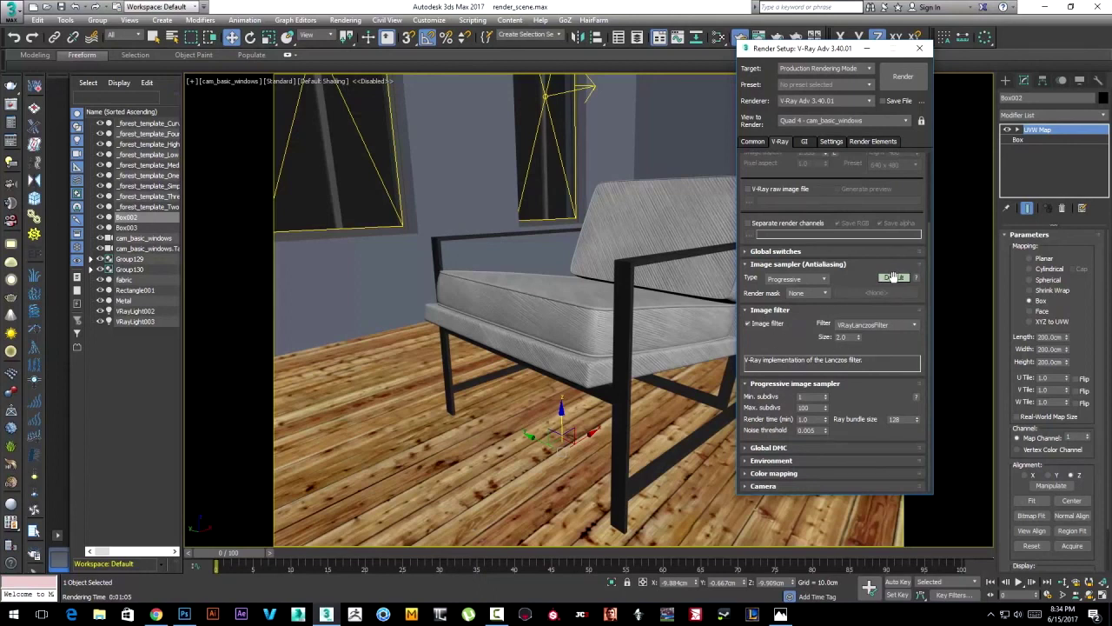
# Cycle the Image sampler (Antialiasing) options to Expert level.
pyautogui.click(894, 277)
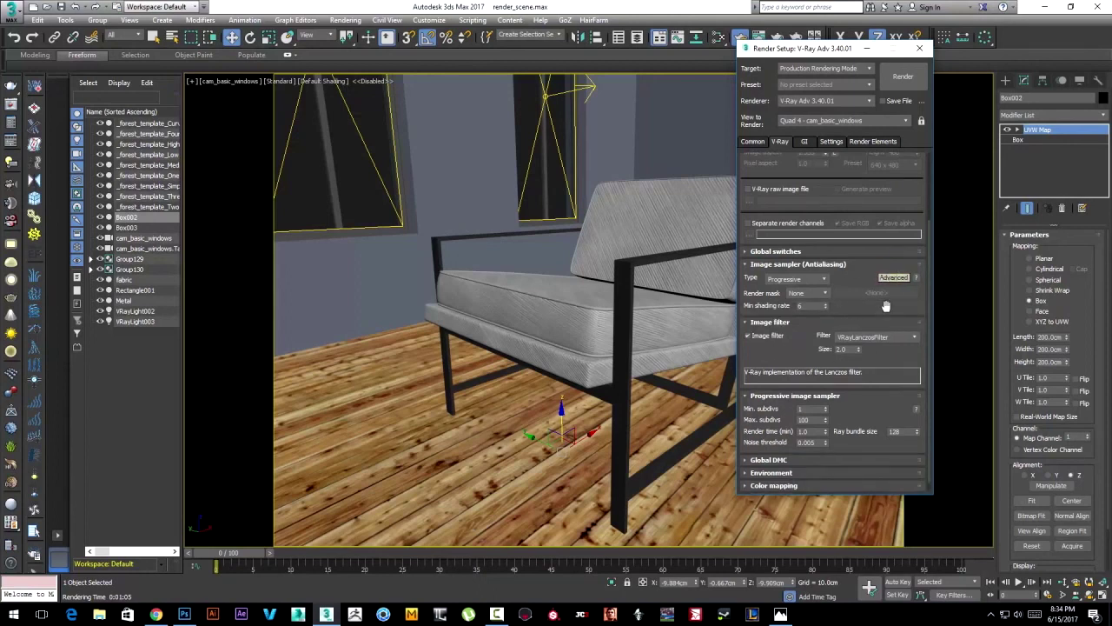
pyautogui.click(894, 278)
pyautogui.click(895, 278)
pyautogui.click(895, 278)
pyautogui.click(895, 278)
pyautogui.click(894, 277)
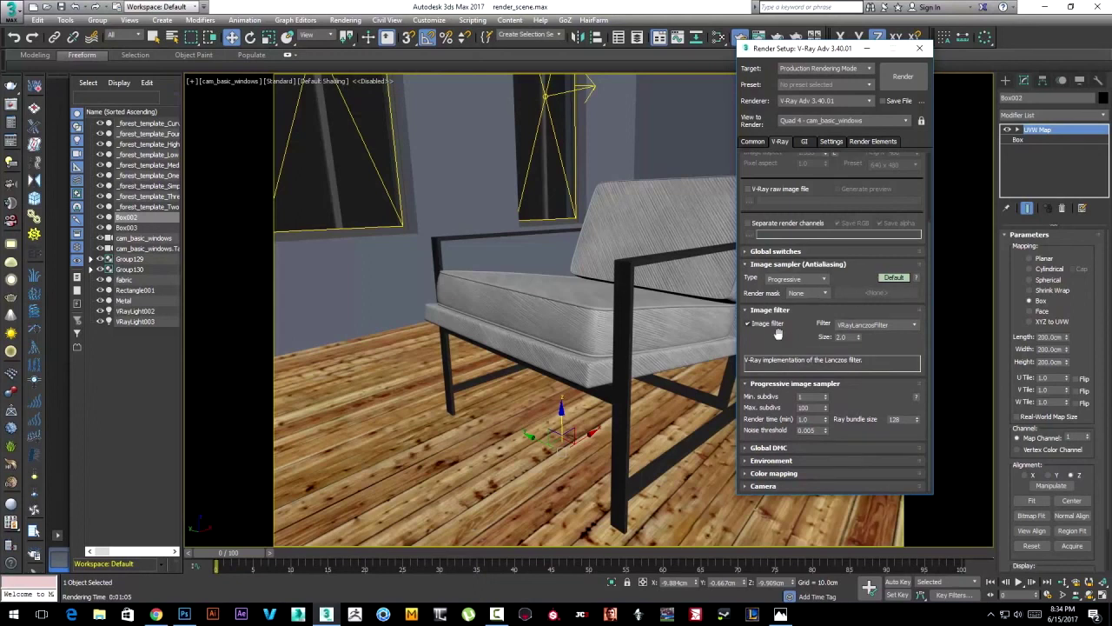
pyautogui.click(893, 277)
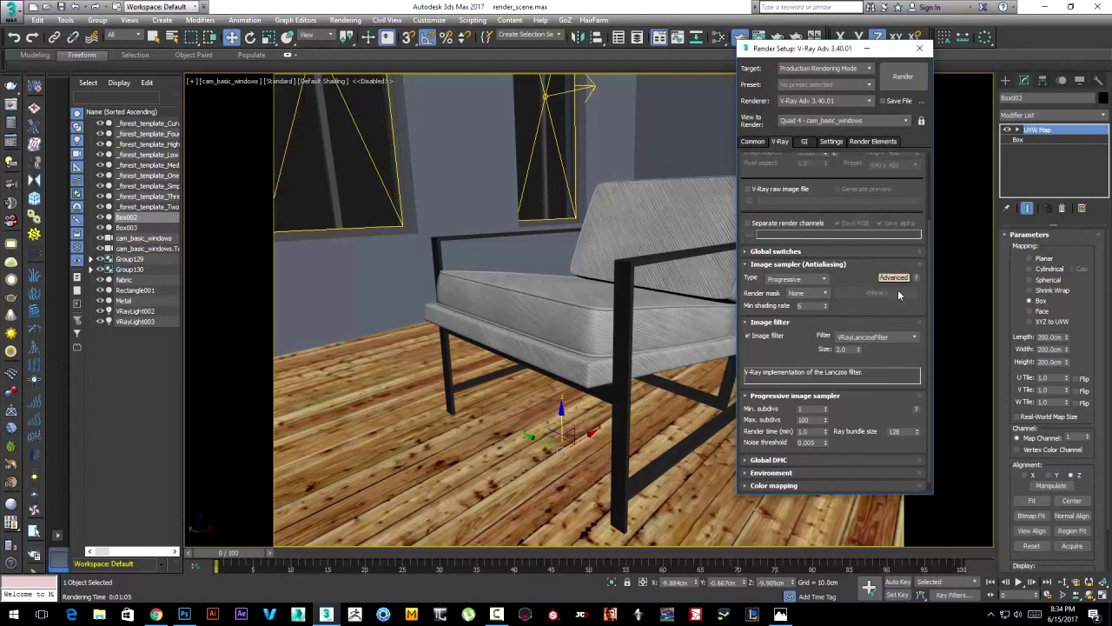
pyautogui.click(894, 278)
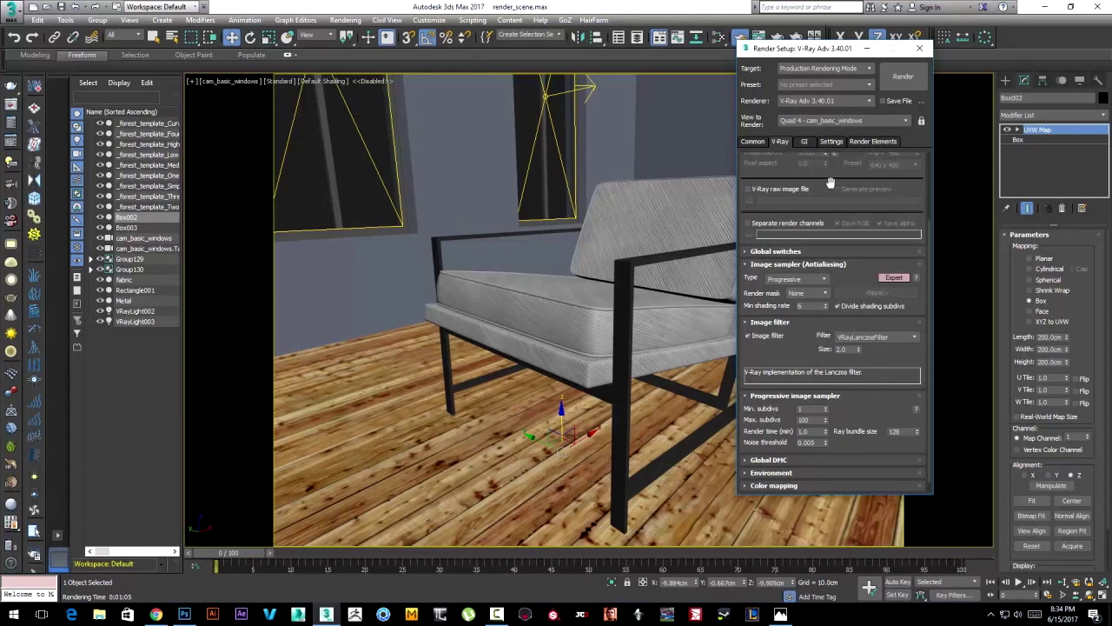
# Collapse the Frame buffer rollout at the top of the V-Ray tab.
pyautogui.moveTo(830, 183); pyautogui.dragTo(830, 171)
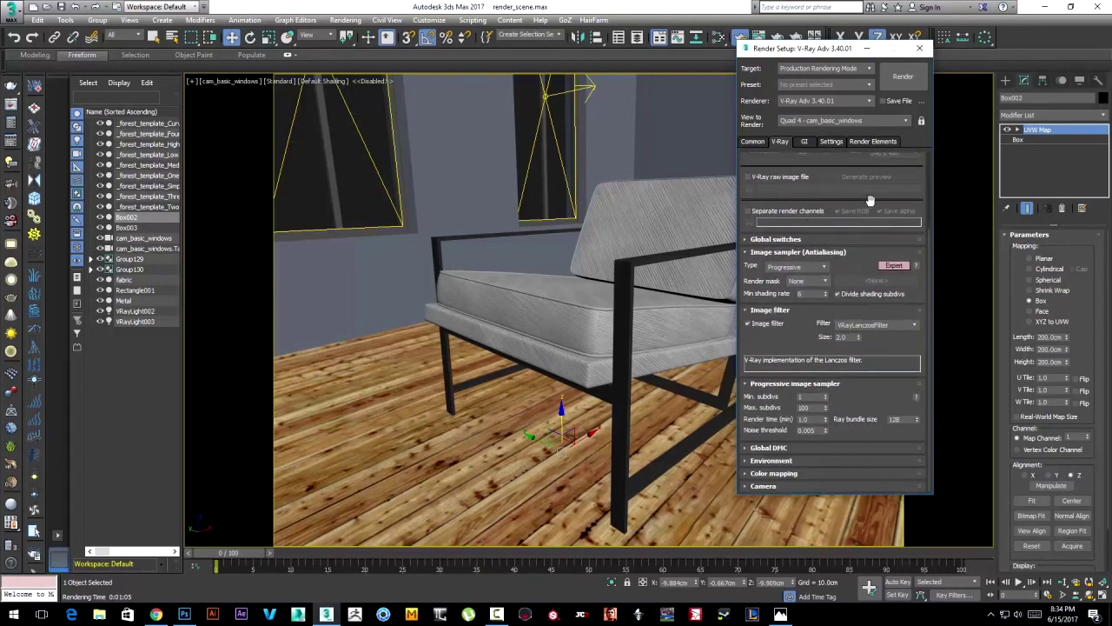
pyautogui.moveTo(837, 184)
pyautogui.mouseDown()
pyautogui.moveTo(832, 304)
pyautogui.moveTo(829, 205)
pyautogui.mouseUp()
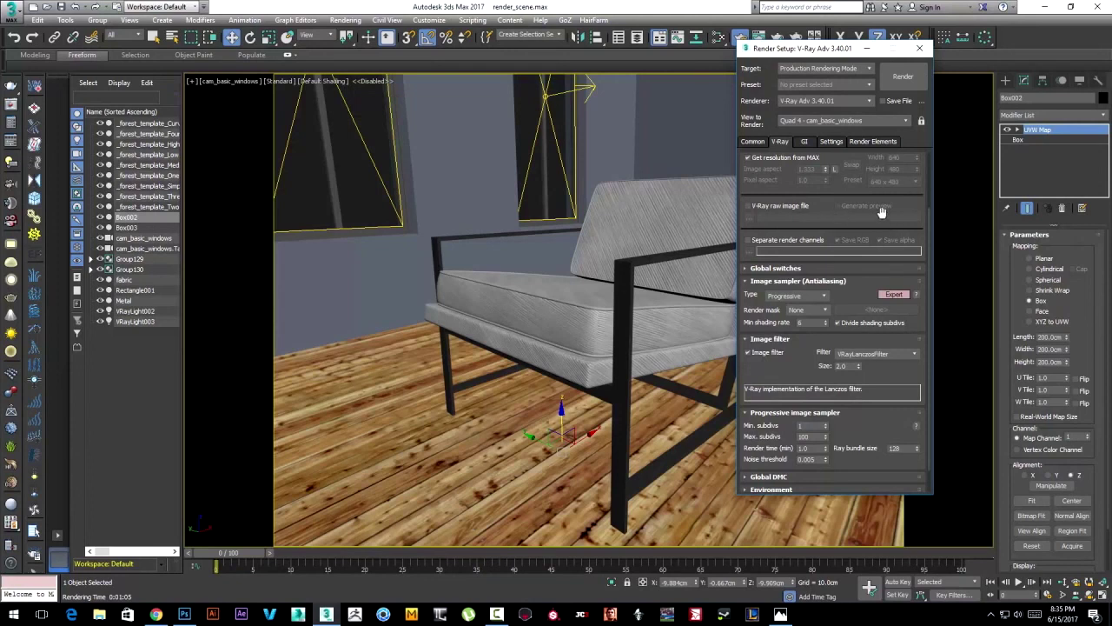
pyautogui.scroll(1, 825, 191)
pyautogui.scroll(1, 826, 187)
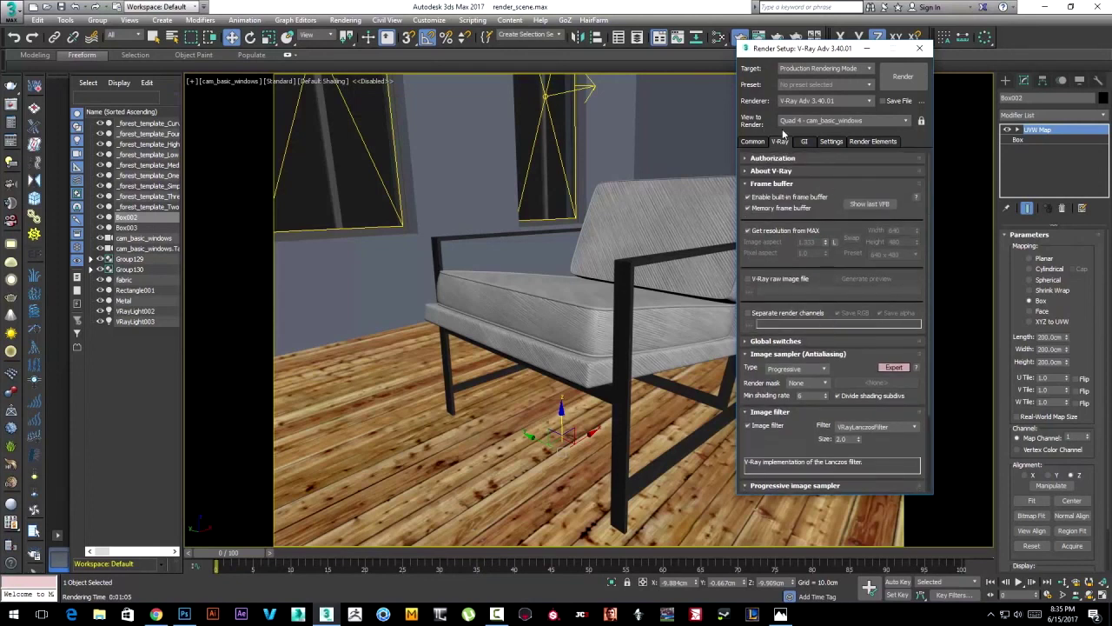
pyautogui.click(771, 184)
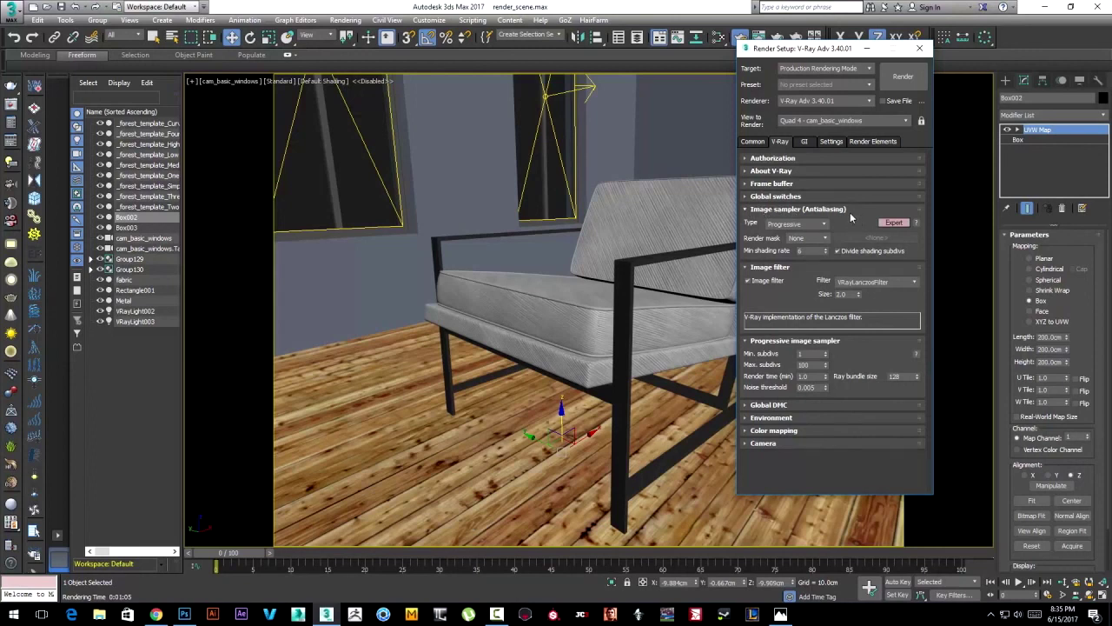
# Reopen the Image sampler rollout, try Bucket, and test-render with the Progressive sampler.
pyautogui.click(851, 214)
pyautogui.click(780, 198)
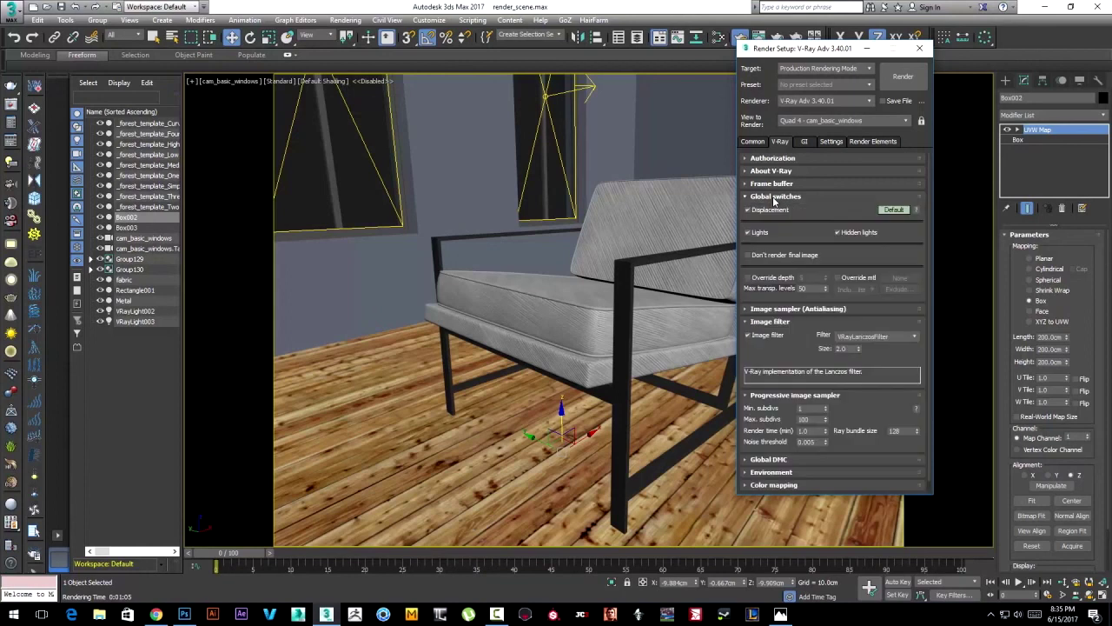
pyautogui.click(784, 199)
pyautogui.click(785, 210)
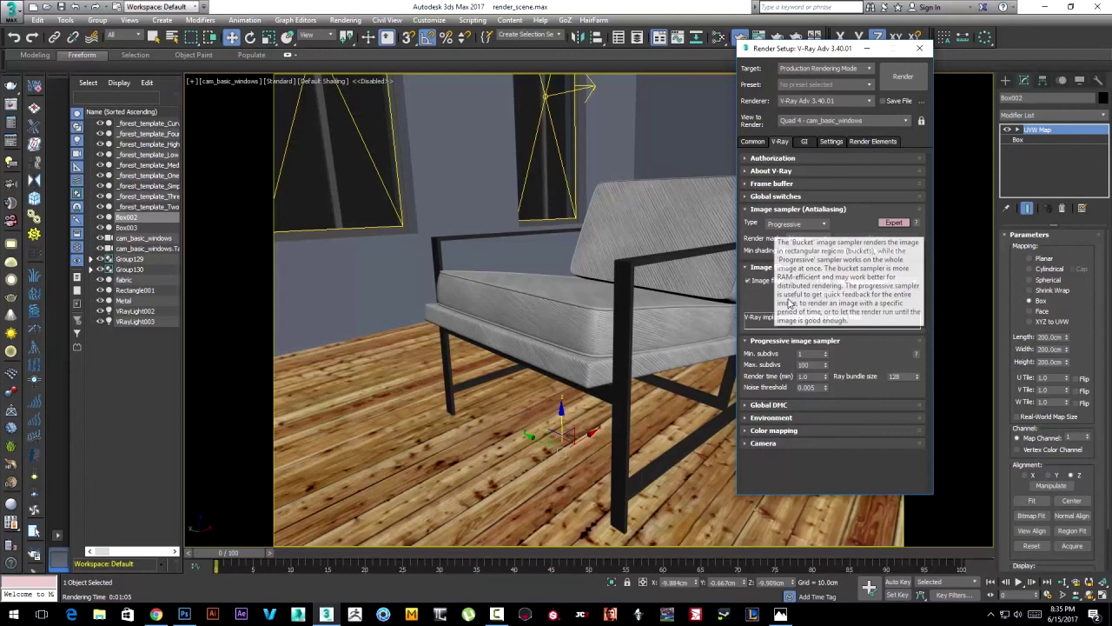
pyautogui.click(817, 224)
pyautogui.click(787, 234)
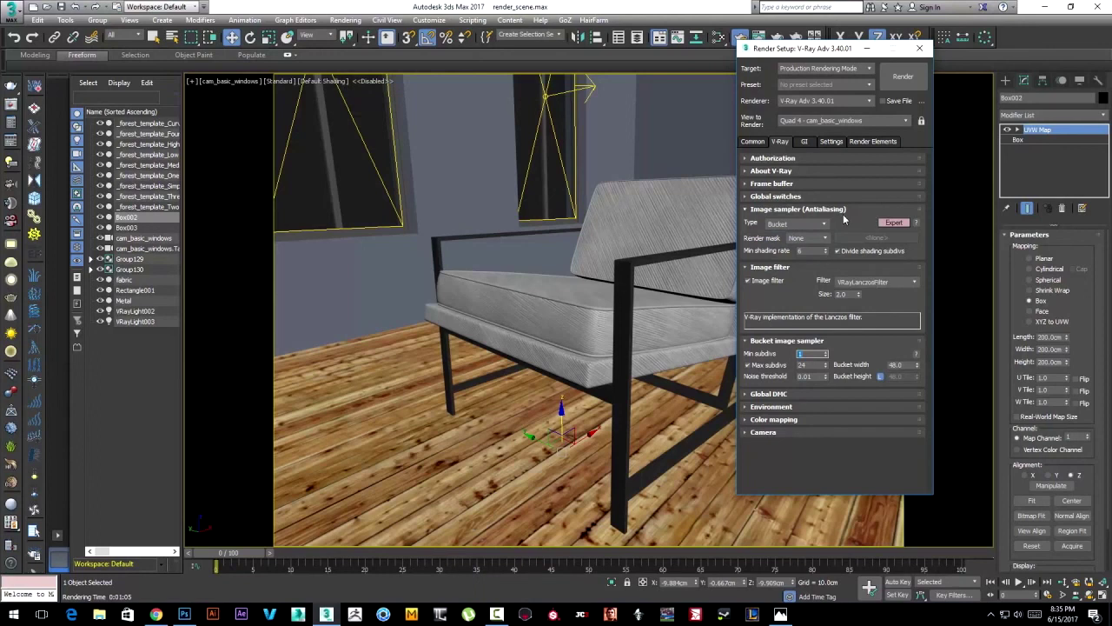
pyautogui.click(802, 224)
pyautogui.click(786, 245)
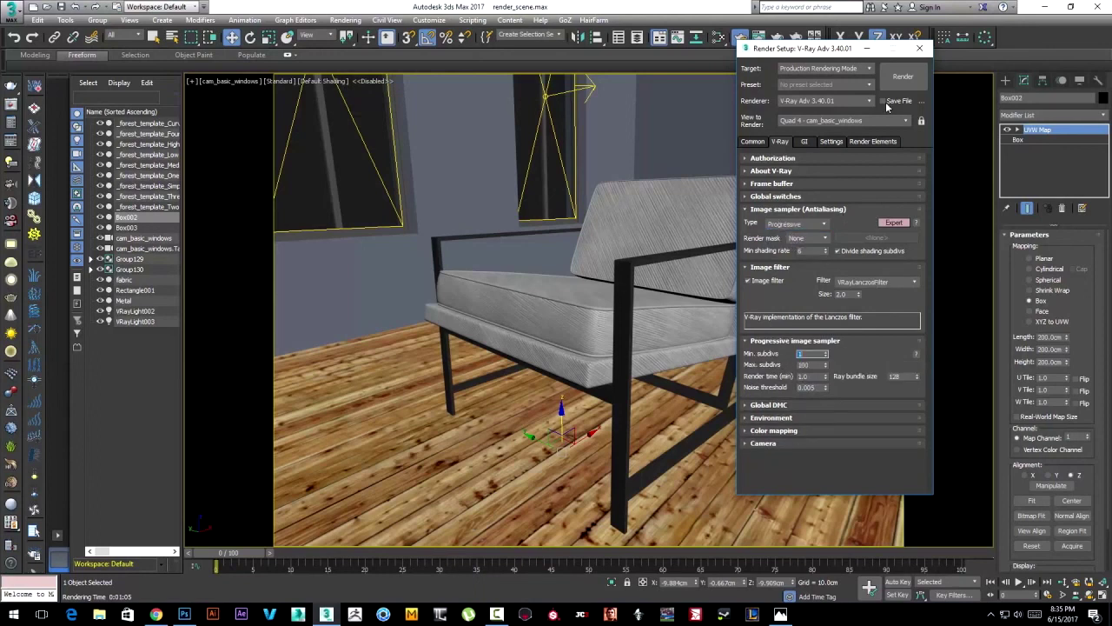
pyautogui.click(903, 77)
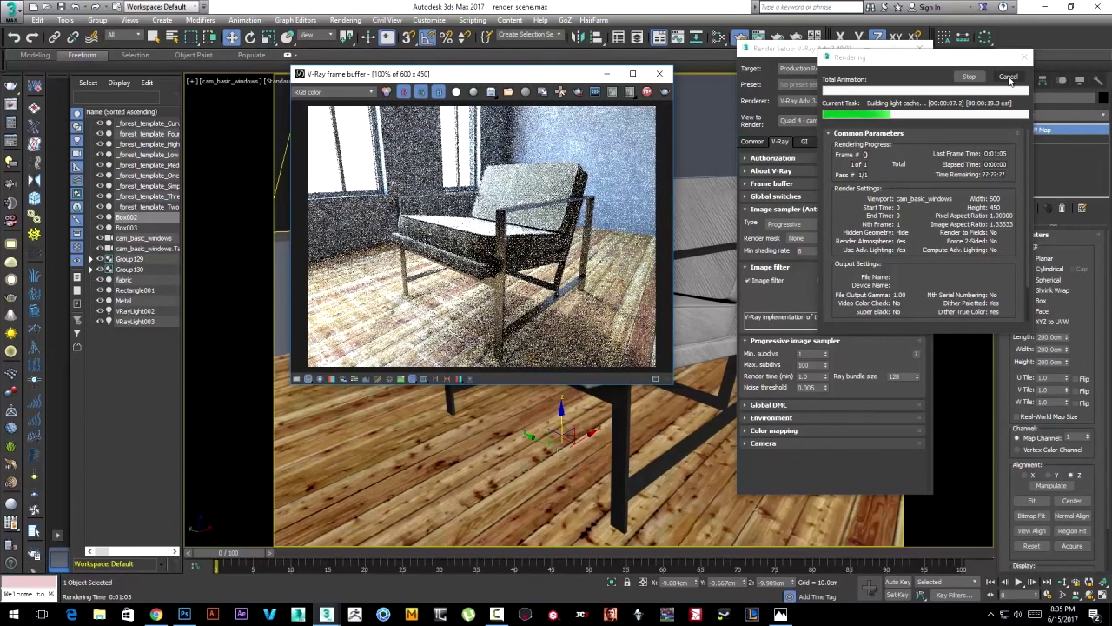
pyautogui.click(1009, 80)
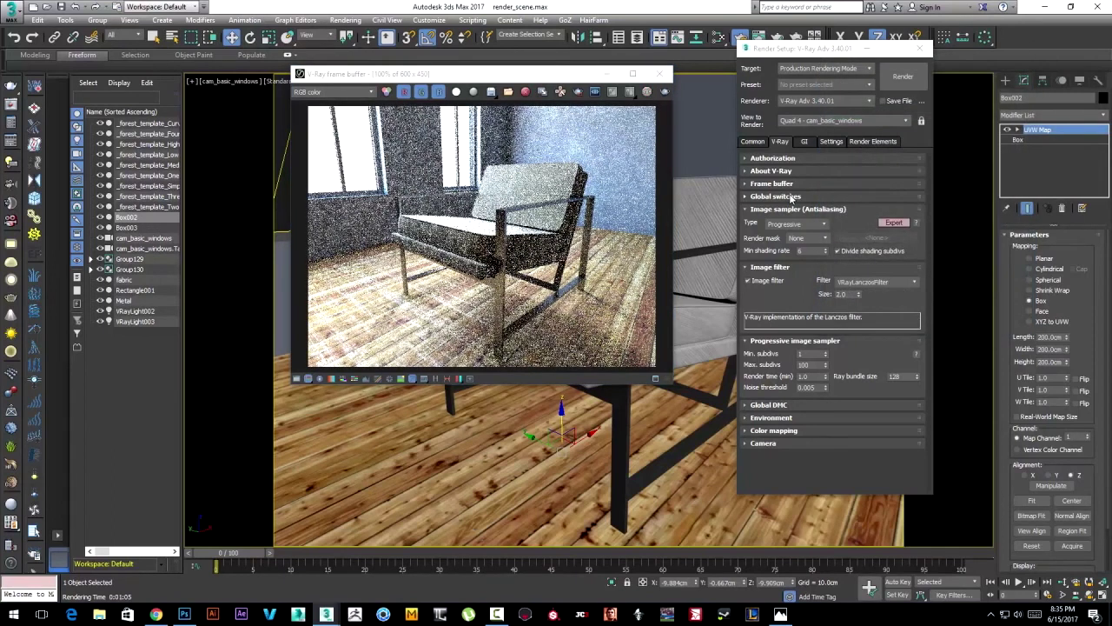
# Switch the image sampler to Bucket, test-render, and return options to Default level.
pyautogui.click(807, 224)
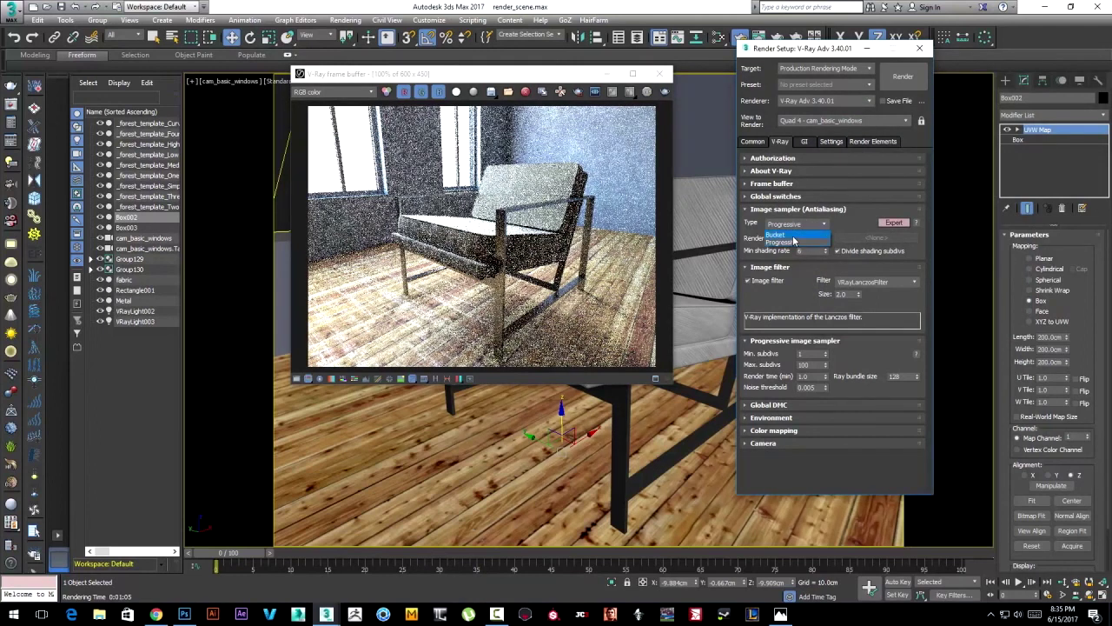
pyautogui.click(775, 234)
pyautogui.hotkey('shift', 'q')
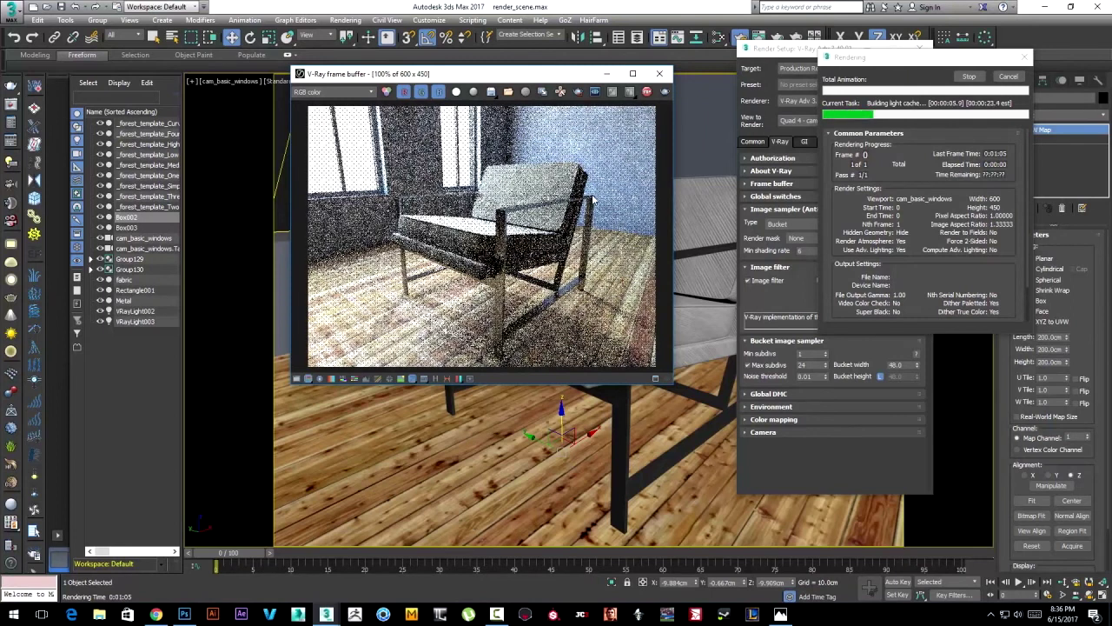
pyautogui.click(1009, 77)
pyautogui.click(659, 77)
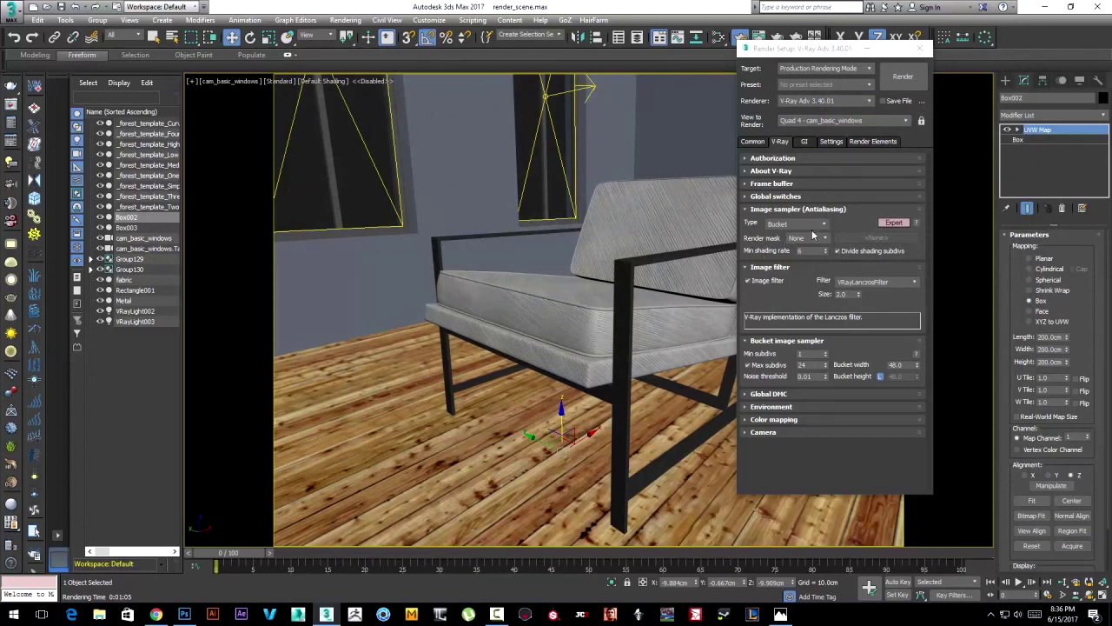
pyautogui.click(889, 222)
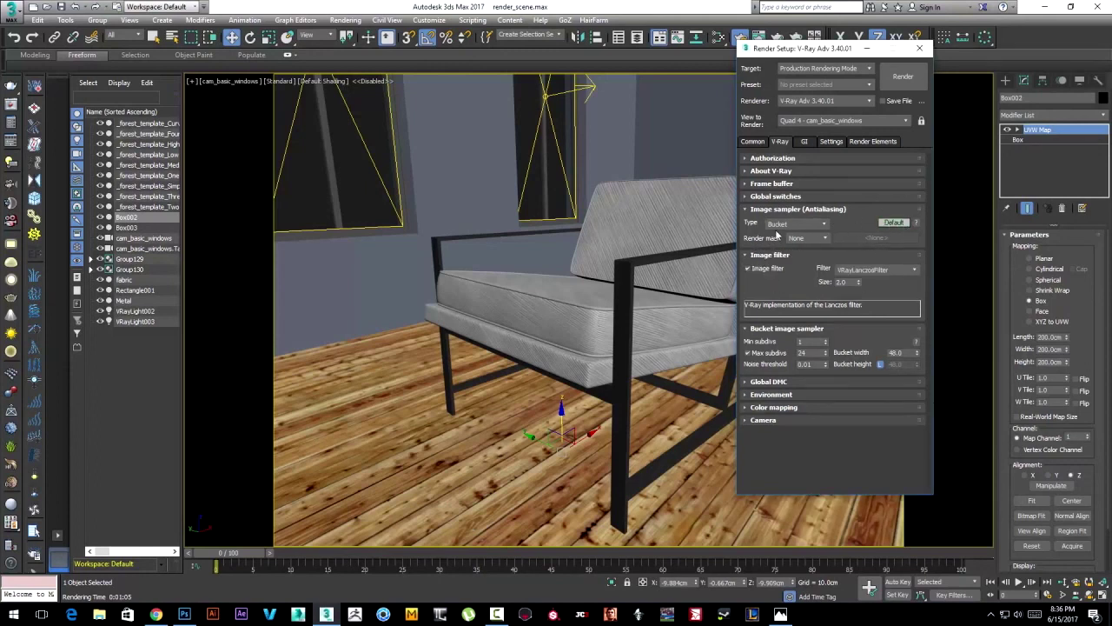
# Turn off the image filter and collapse the Image filter and Frame buffer rollouts.
pyautogui.click(749, 269)
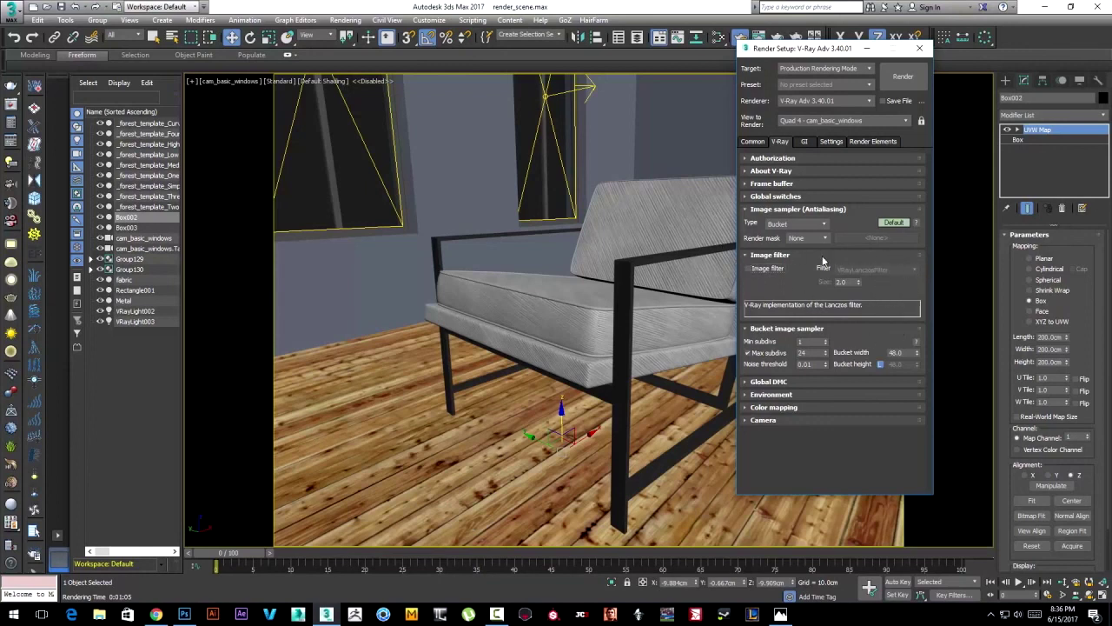
pyautogui.click(750, 256)
pyautogui.click(749, 255)
pyautogui.click(750, 255)
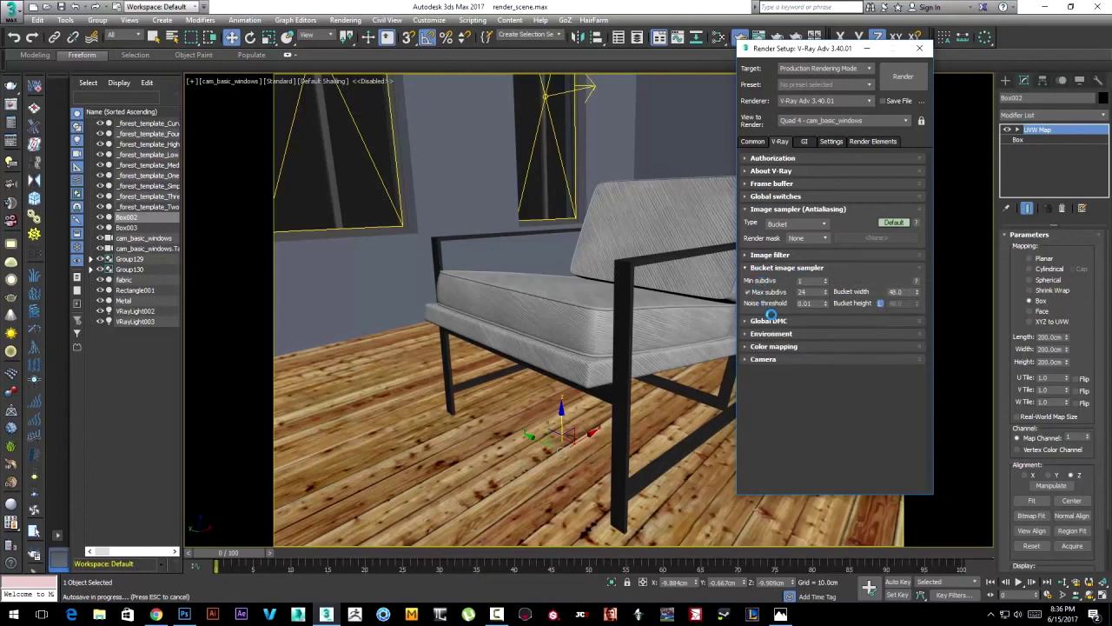
pyautogui.click(770, 185)
pyautogui.click(770, 184)
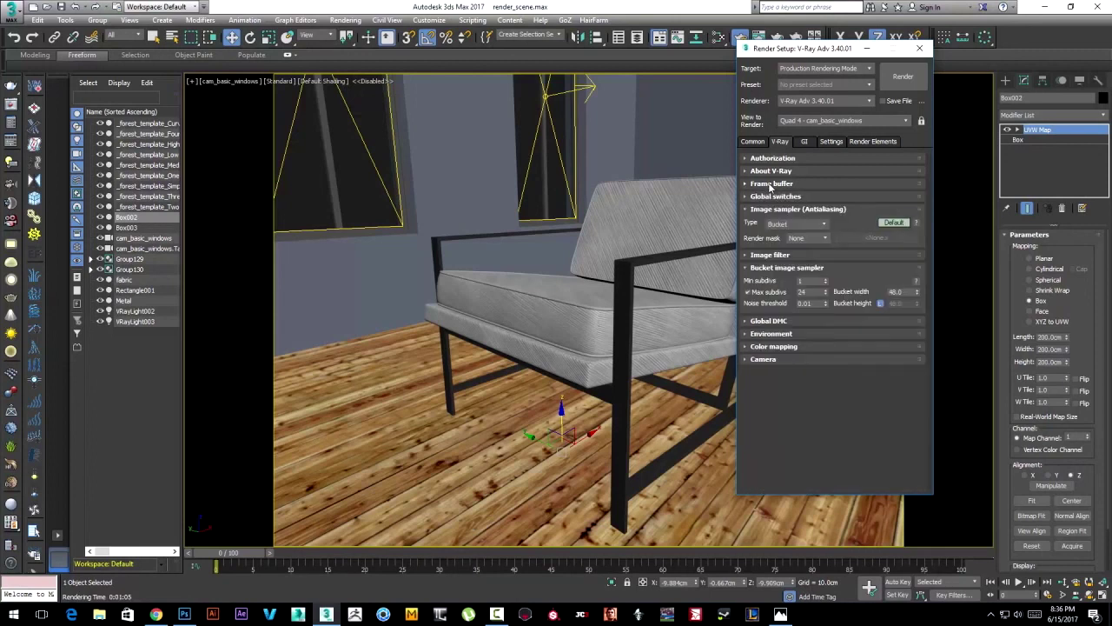
pyautogui.click(770, 196)
pyautogui.click(770, 196)
# Set the Bucket sampler's Max subdivs to 8 and Bucket width to 16.
pyautogui.doubleClick(813, 292)
pyautogui.write('8')
pyautogui.press('Tab')
pyautogui.doubleClick(888, 292)
pyautogui.write('16')
pyautogui.press('Return')
pyautogui.click(869, 276)
# Expand Global DMC at Advanced level and set Noise threshold 0.01, Adaptive amount 0.99.
pyautogui.click(789, 322)
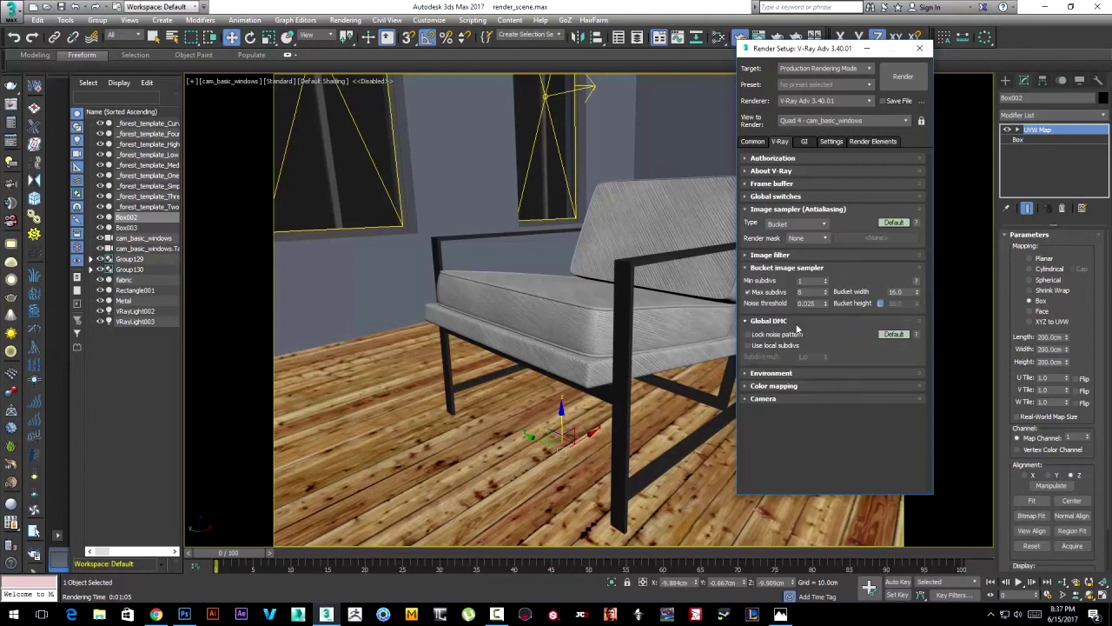
pyautogui.click(895, 336)
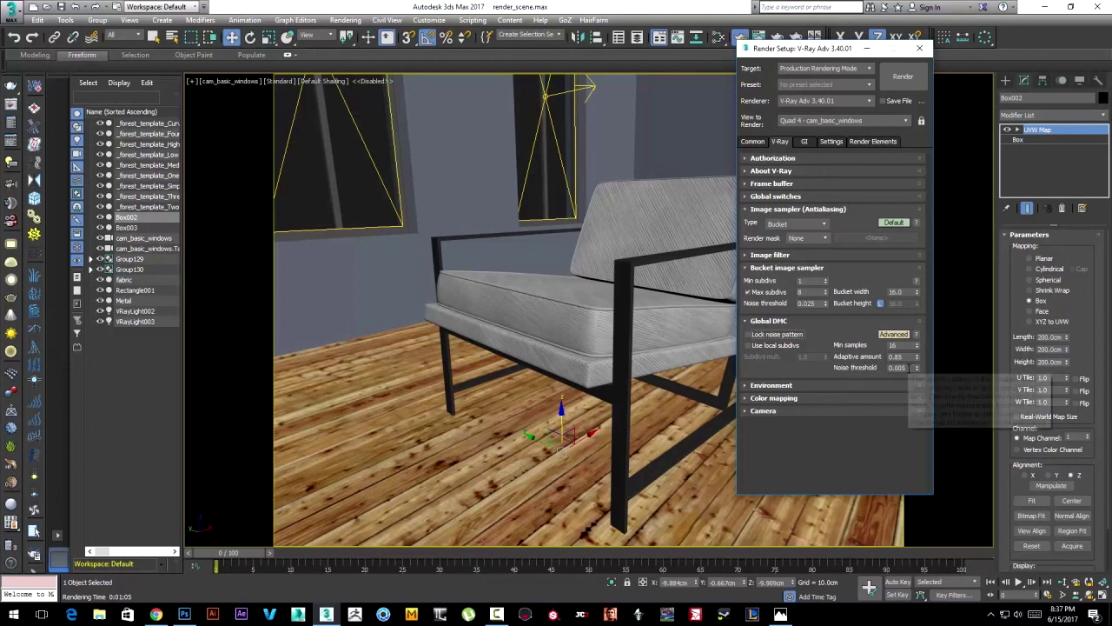
pyautogui.doubleClick(904, 367)
pyautogui.write('0.005')
pyautogui.press('Return')
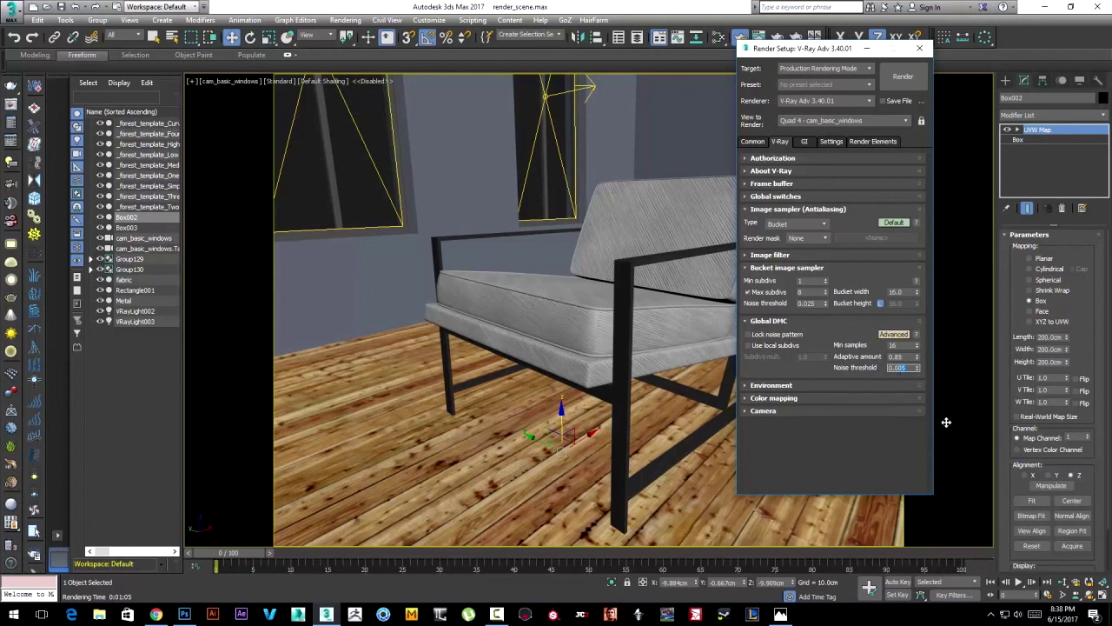
pyautogui.write('0.01')
pyautogui.press('Return')
pyautogui.doubleClick(909, 356)
pyautogui.write('99')
pyautogui.press('Return')
# Expand Color mapping to Expert level and set the Burn value to 0.2.
pyautogui.click(789, 399)
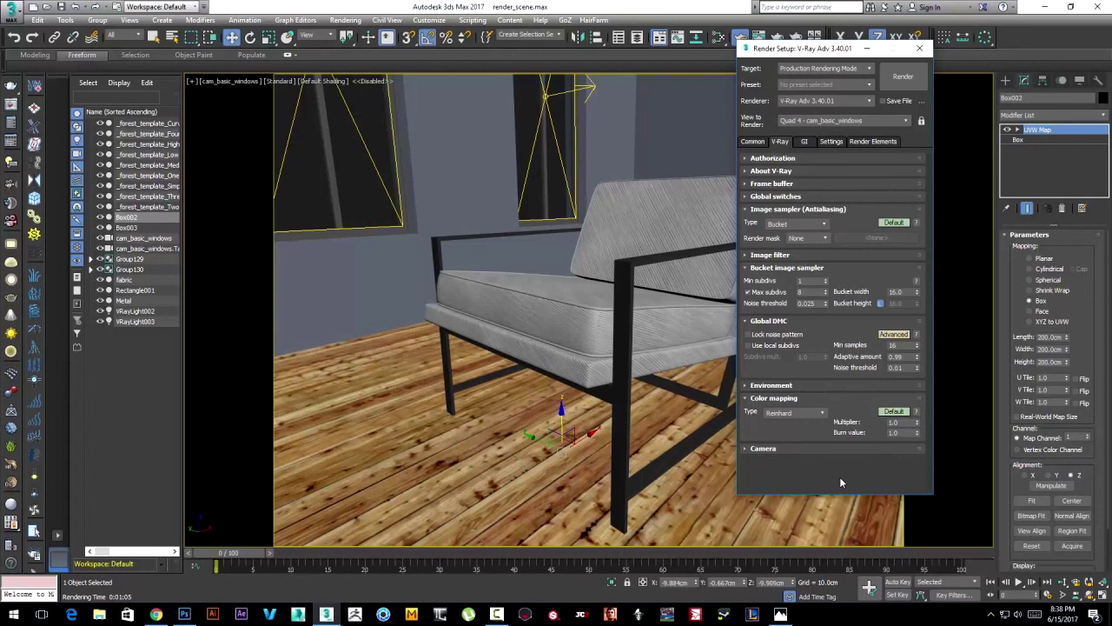
pyautogui.click(893, 411)
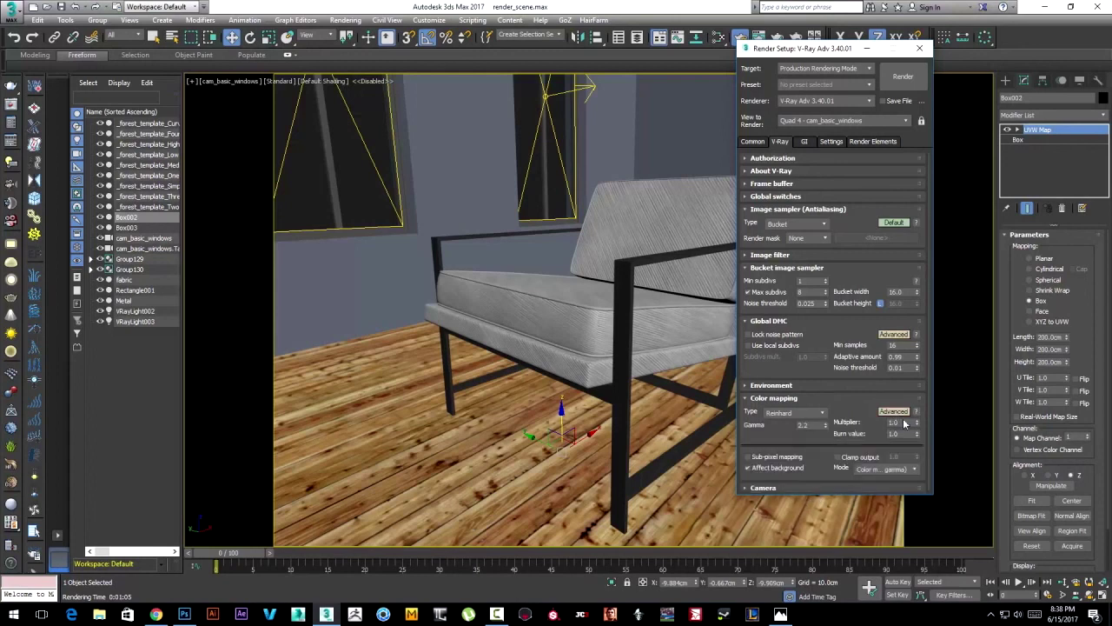
pyautogui.click(895, 411)
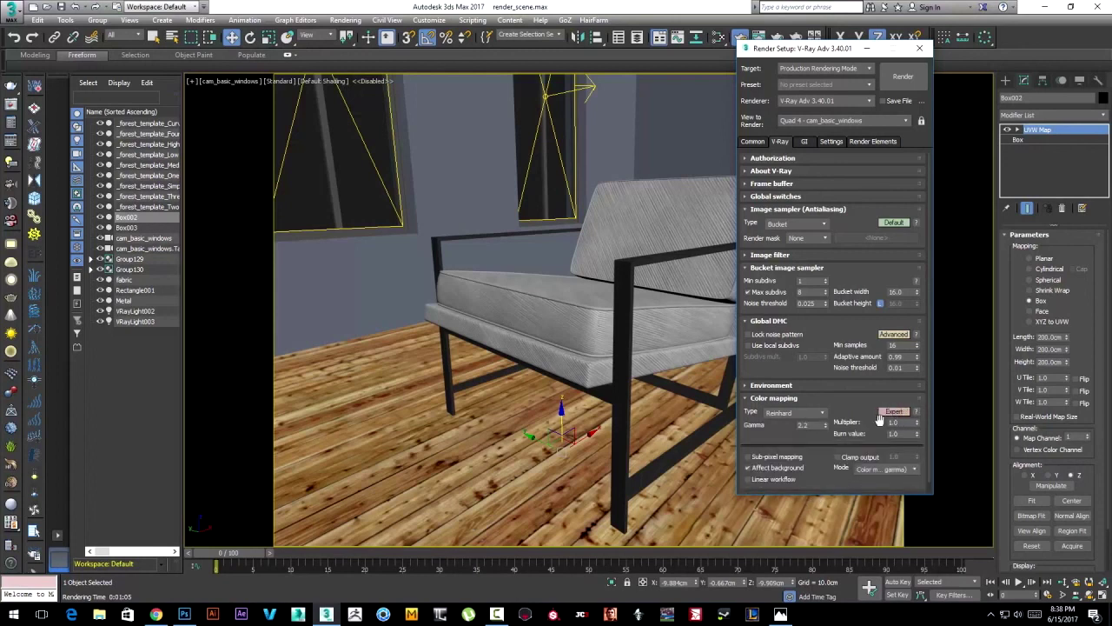
pyautogui.scroll(-1, 862, 409)
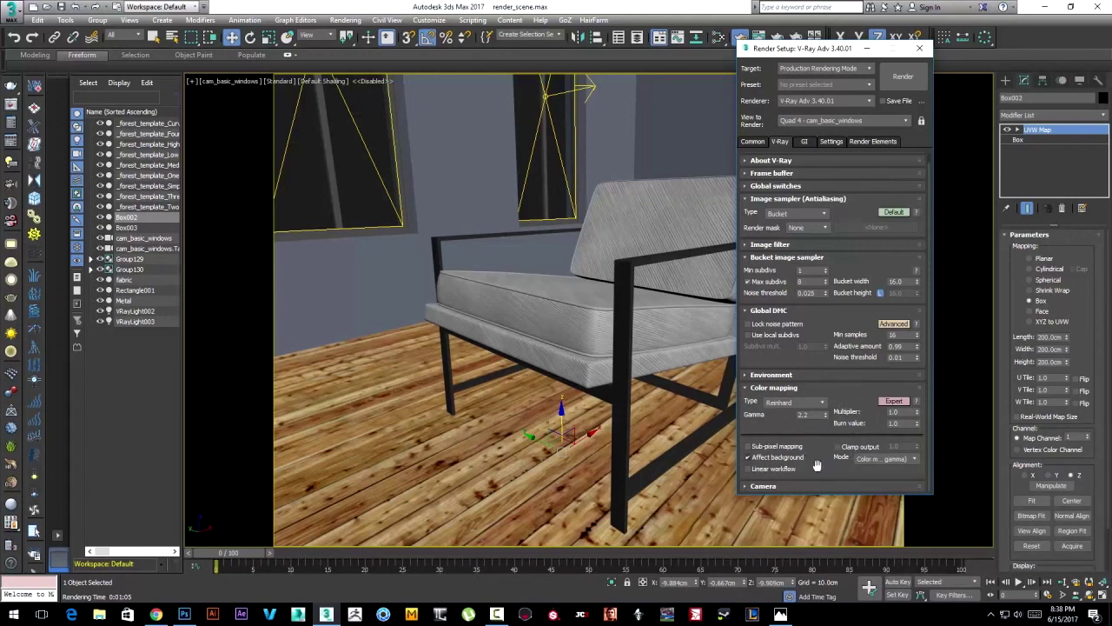
pyautogui.doubleClick(896, 424)
pyautogui.write('0.2')
pyautogui.press('Return')
# On the GI tab, choose Irradiance map as the primary GI engine.
pyautogui.click(804, 141)
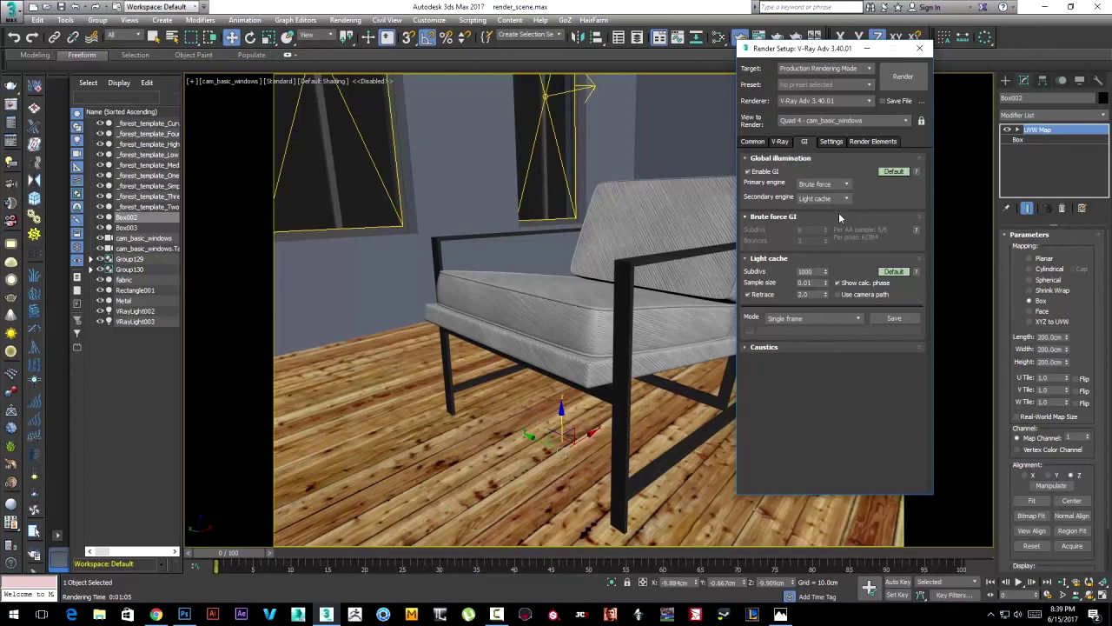
pyautogui.click(843, 184)
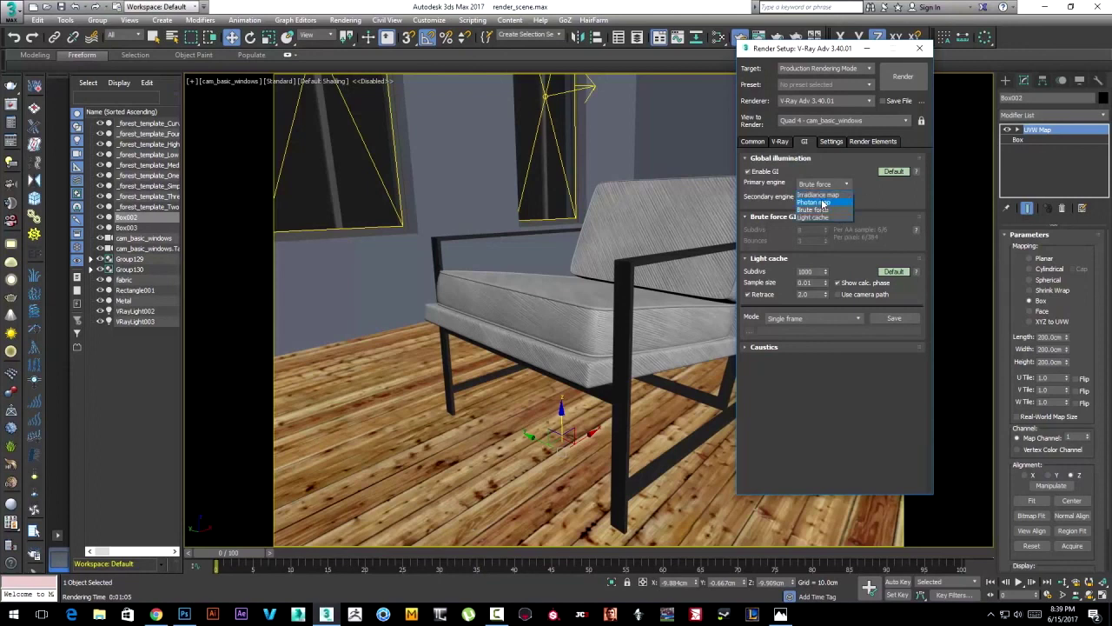
pyautogui.click(822, 195)
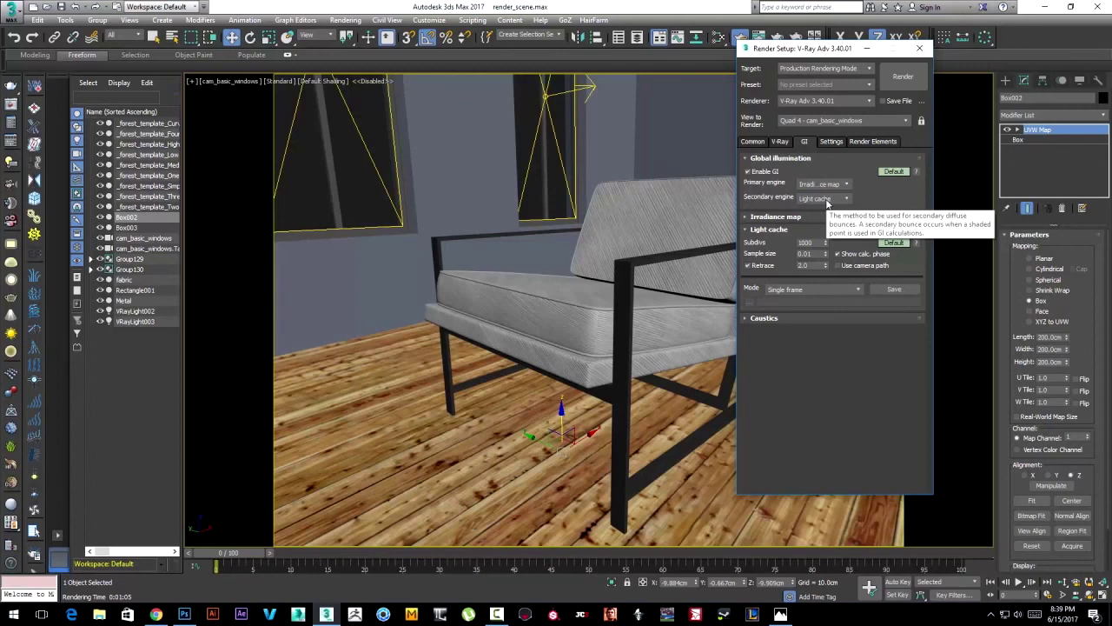
pyautogui.click(843, 184)
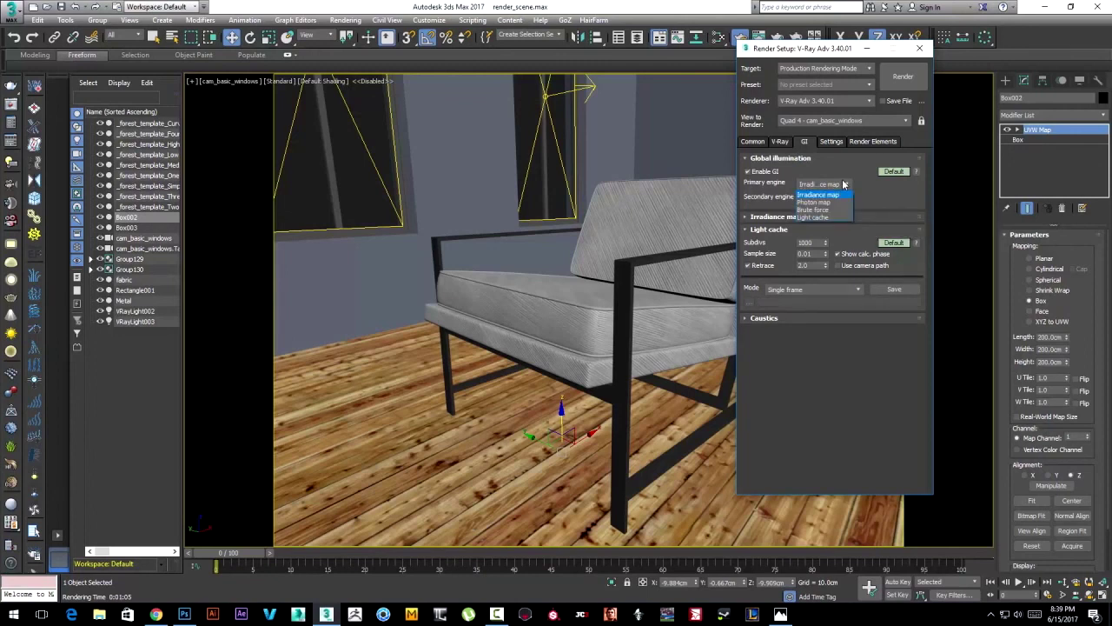
pyautogui.click(843, 184)
pyautogui.click(843, 184)
# Expand the Irradiance map rollout and set it and Global illumination to Expert mode.
pyautogui.click(830, 195)
pyautogui.click(776, 216)
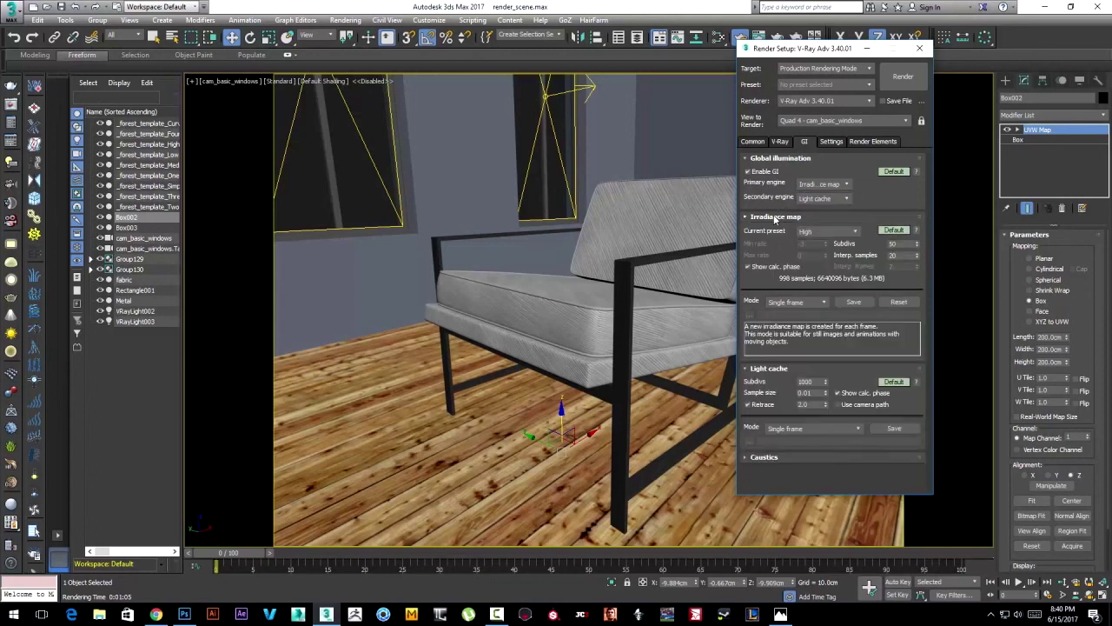
pyautogui.click(893, 230)
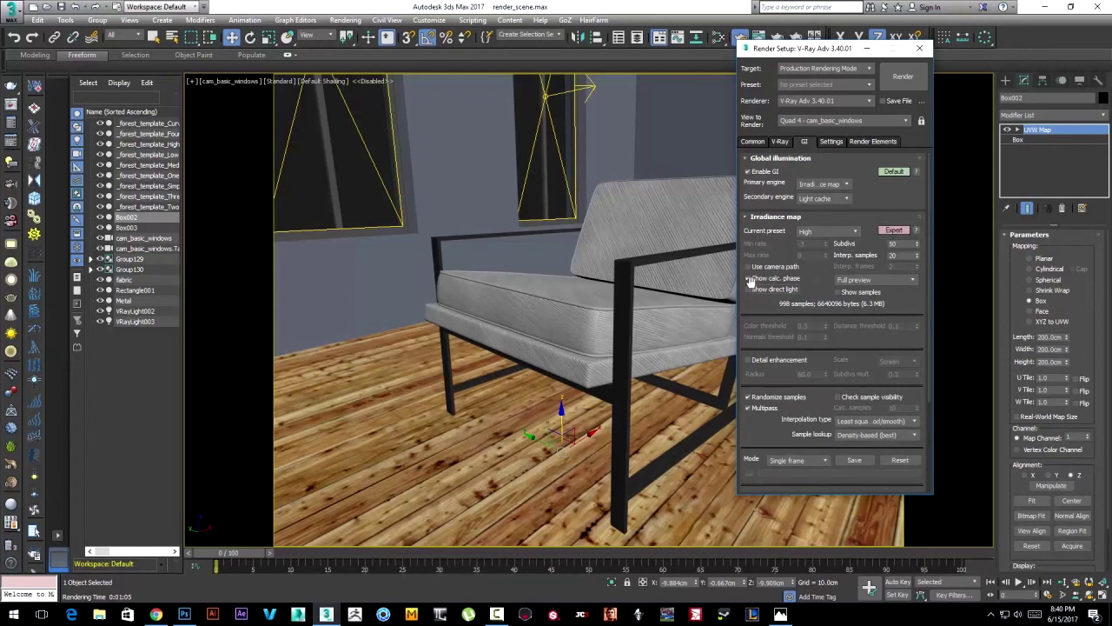
pyautogui.click(892, 172)
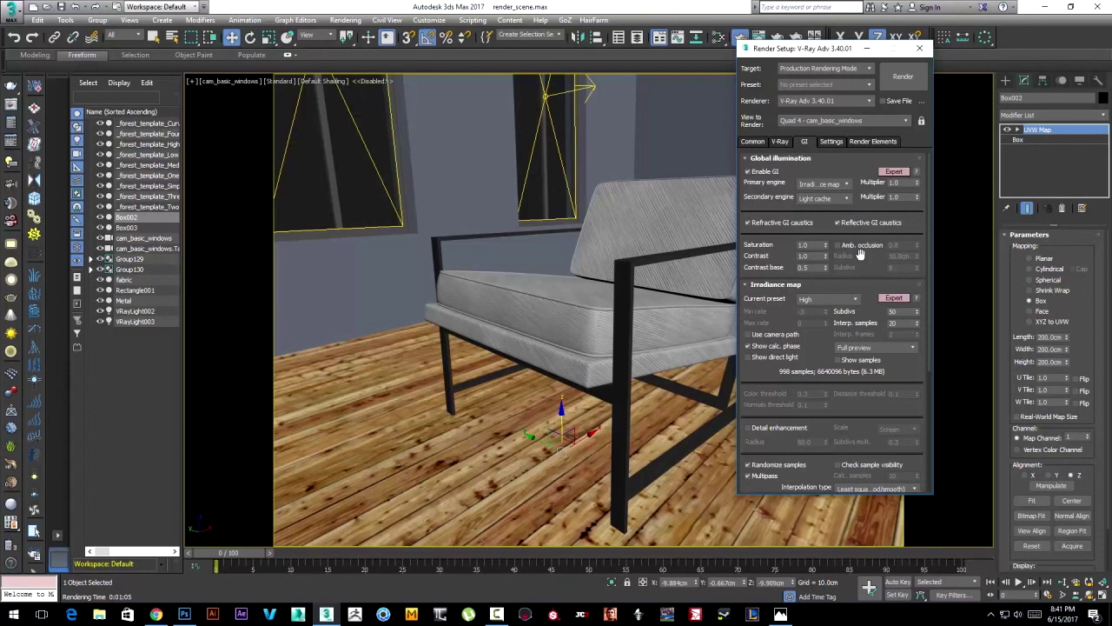
# Switch the irradiance map Current preset to Medium.
pyautogui.scroll(-1, 869, 271)
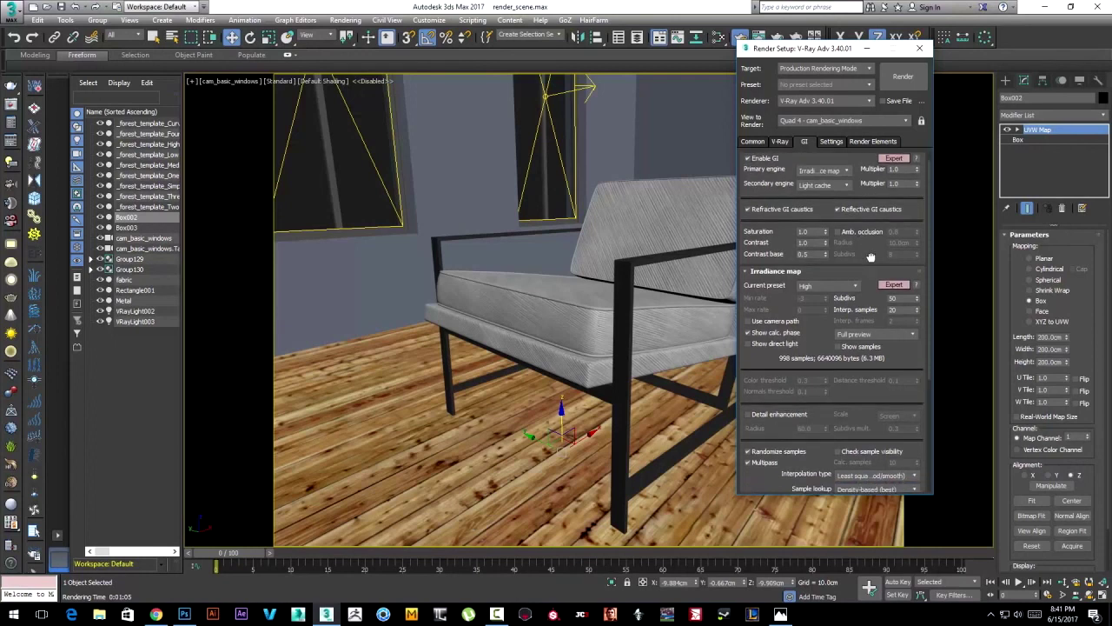
pyautogui.scroll(-1, 869, 252)
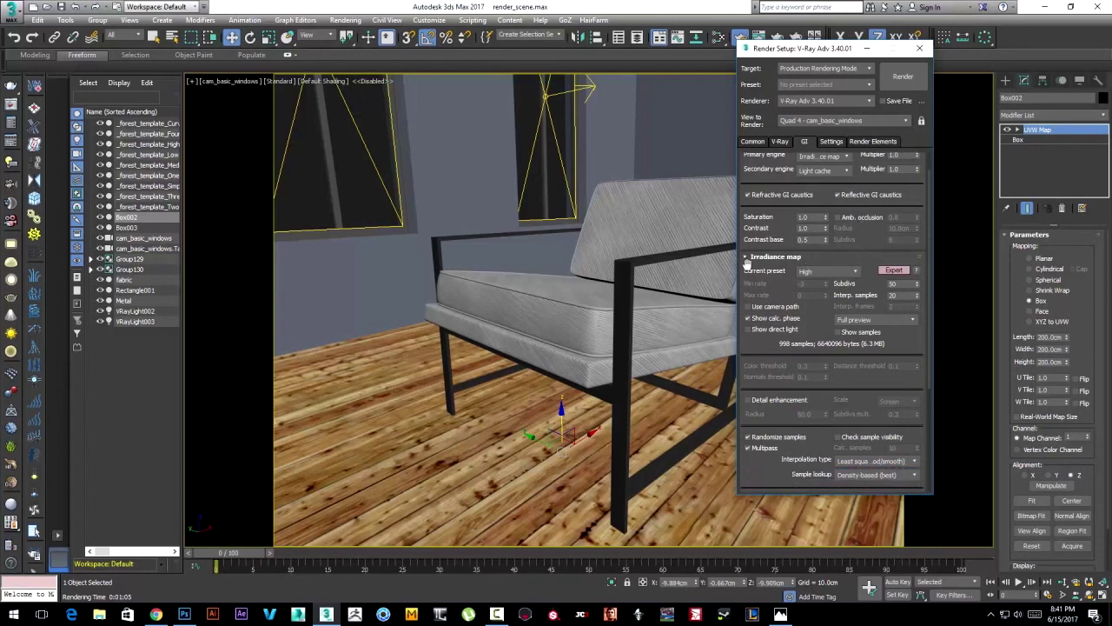
pyautogui.click(848, 278)
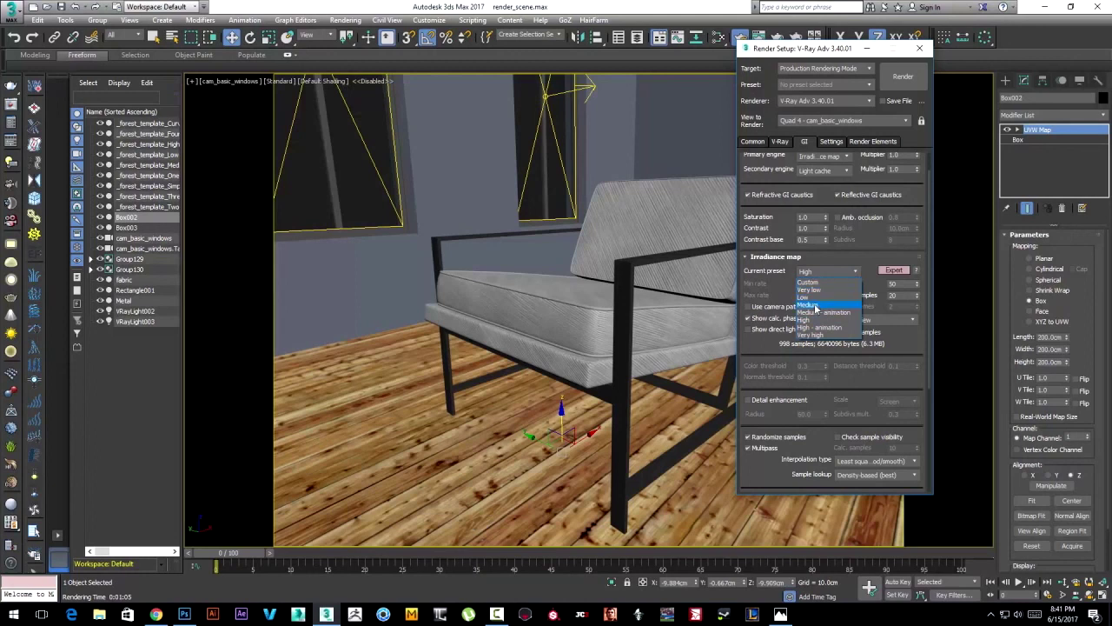
pyautogui.click(815, 305)
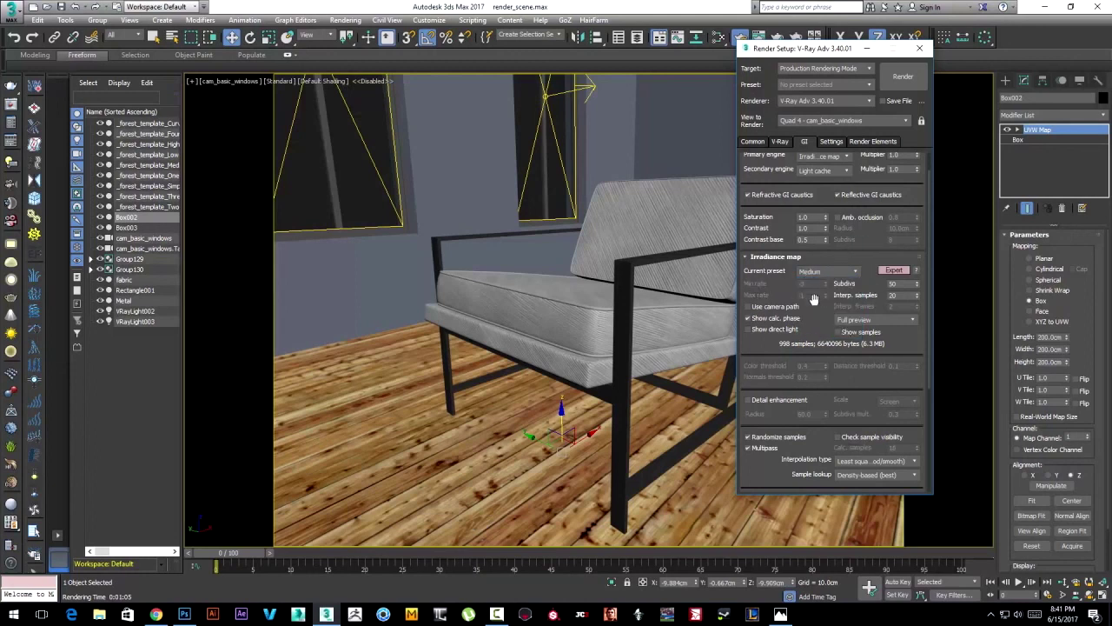
pyautogui.moveTo(873, 264); pyautogui.dragTo(869, 253)
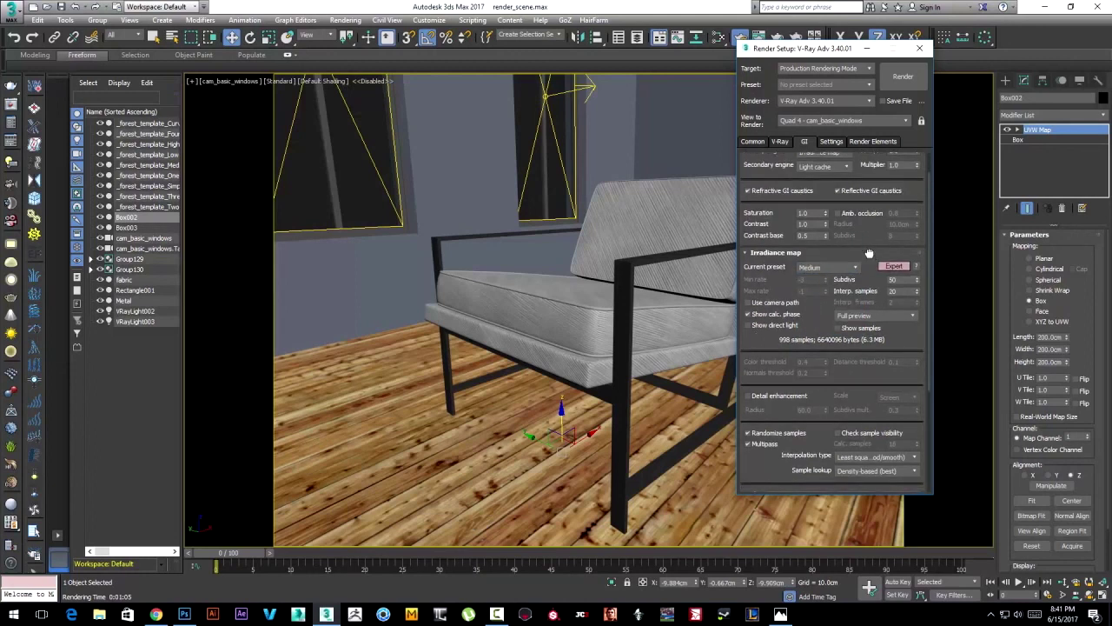
# Set the irradiance map Subdivs to 200 and Interp. samples to 40.
pyautogui.doubleClick(895, 279)
pyautogui.moveTo(892, 279); pyautogui.dragTo(880, 280)
pyautogui.write('210')
pyautogui.write('00')
pyautogui.press('Tab')
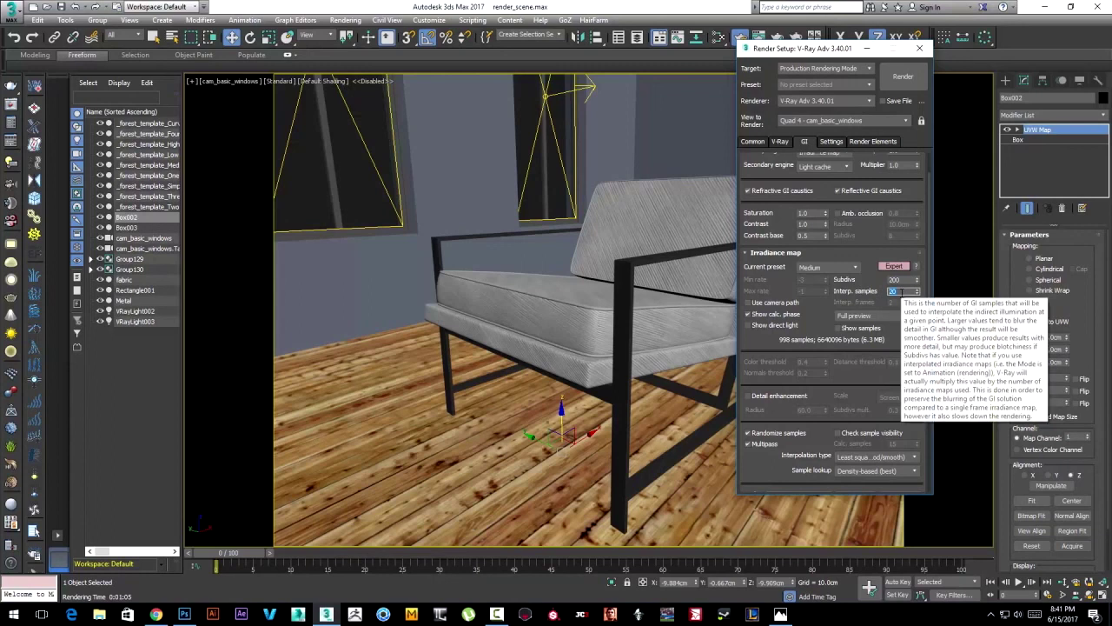
pyautogui.write('34')
pyautogui.write('40')
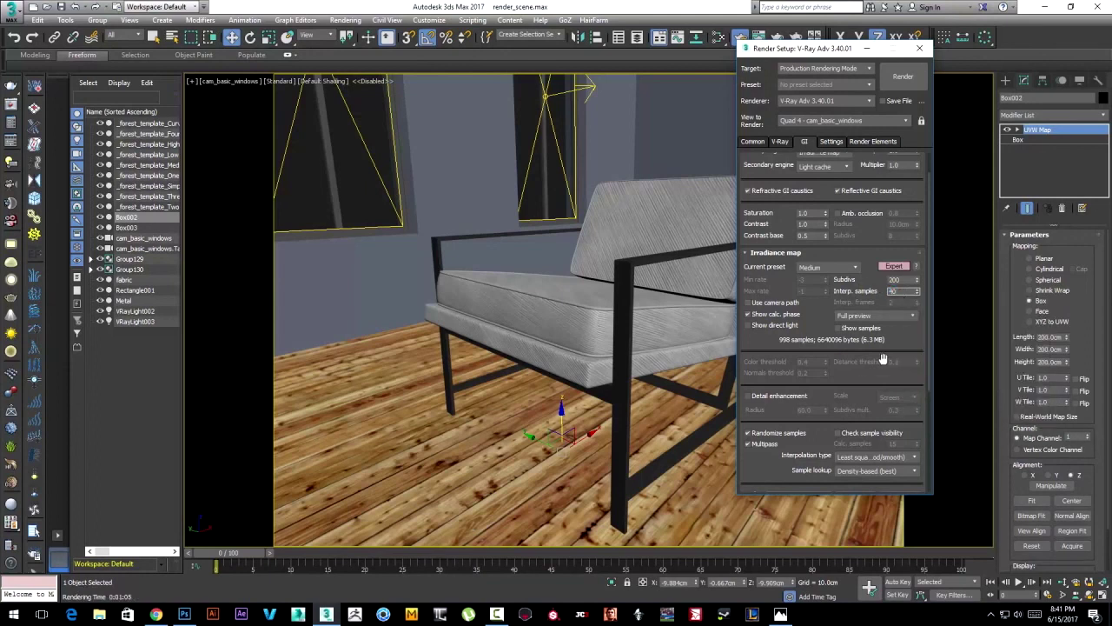
pyautogui.moveTo(873, 276); pyautogui.dragTo(872, 242)
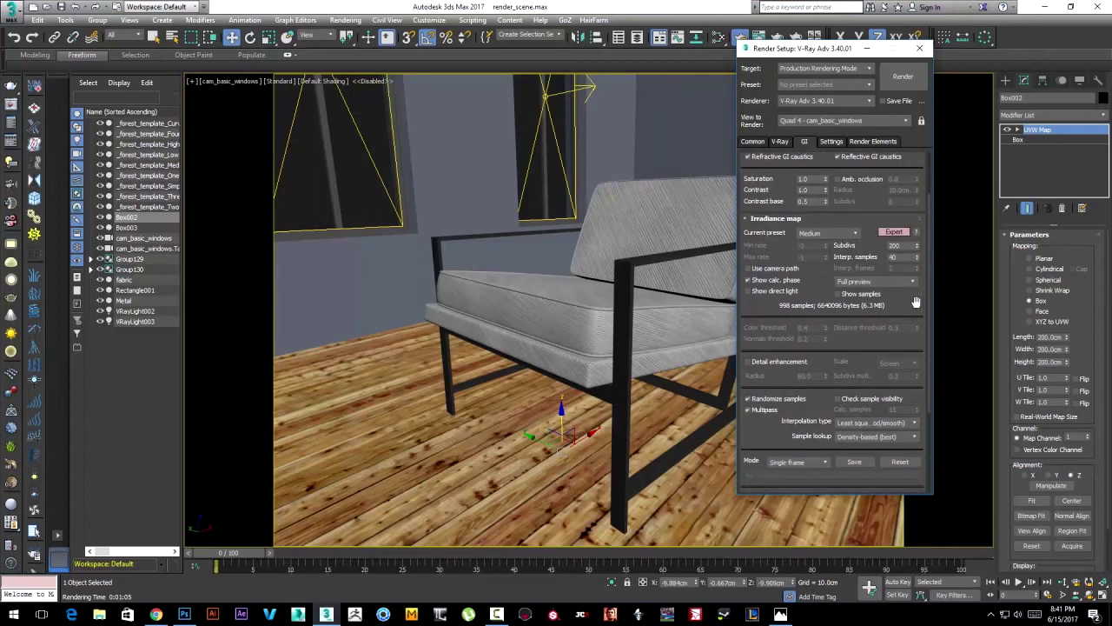
pyautogui.moveTo(915, 302); pyautogui.dragTo(904, 214)
pyautogui.moveTo(860, 256); pyautogui.dragTo(856, 218)
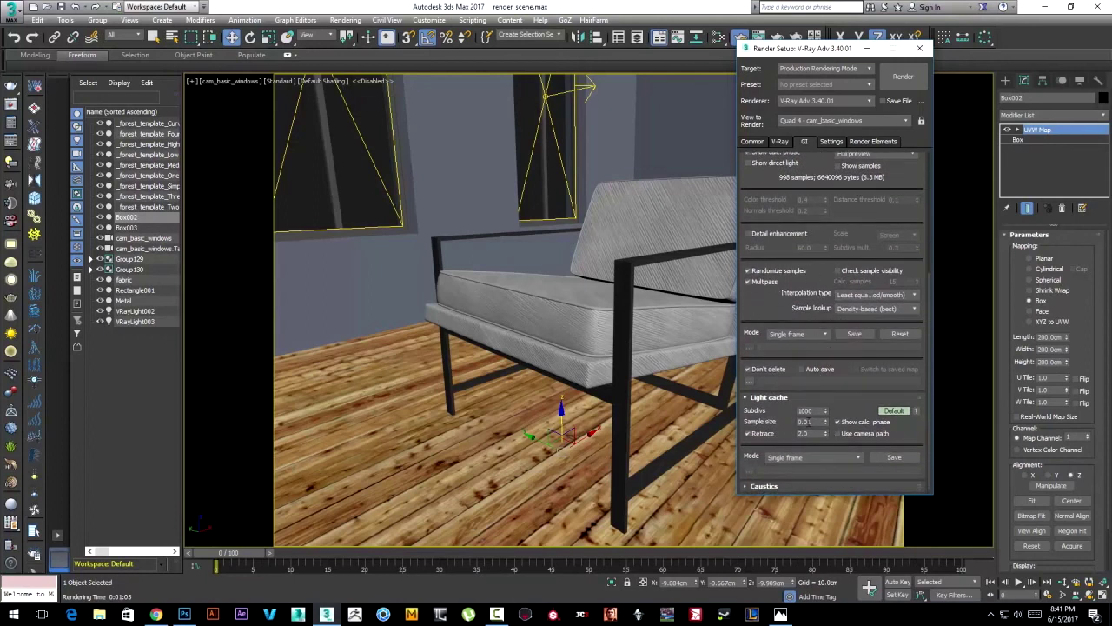
# Show the expert Light cache settings and set Light cache Subdivs to 1500.
pyautogui.click(892, 411)
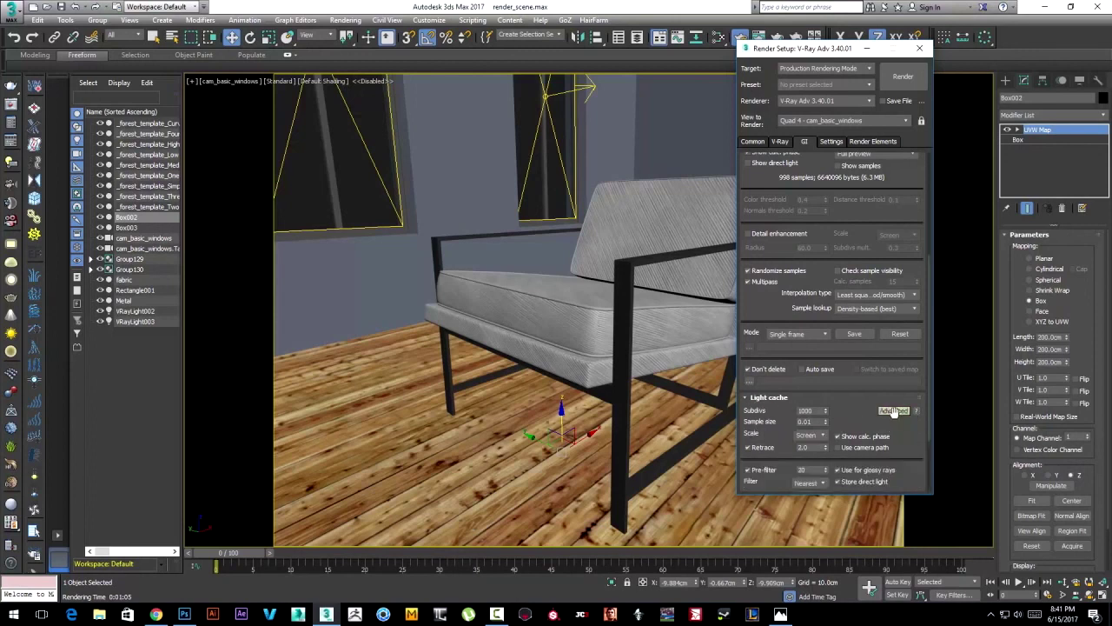
pyautogui.moveTo(857, 410); pyautogui.dragTo(860, 253)
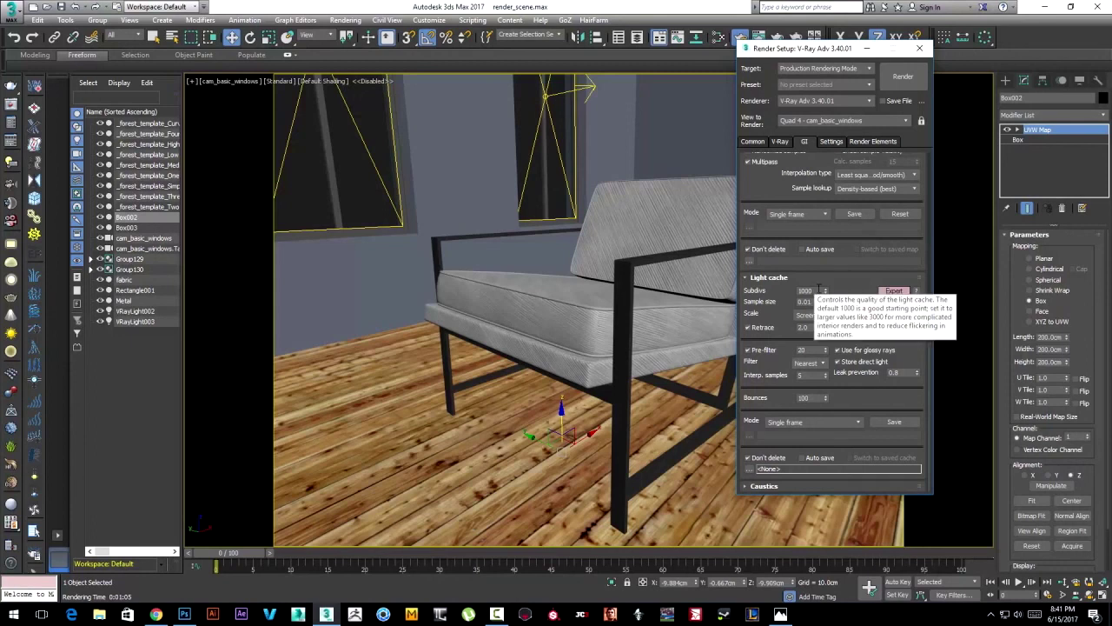
pyautogui.moveTo(821, 290); pyautogui.dragTo(765, 291)
pyautogui.write('1300')
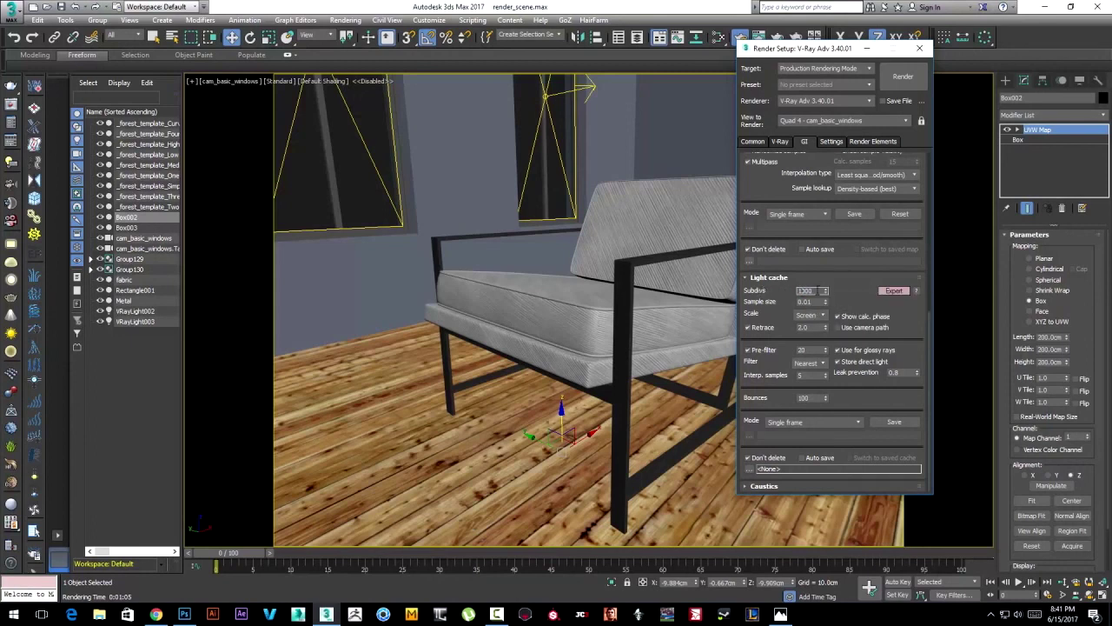
pyautogui.write('1400')
pyautogui.press('Return')
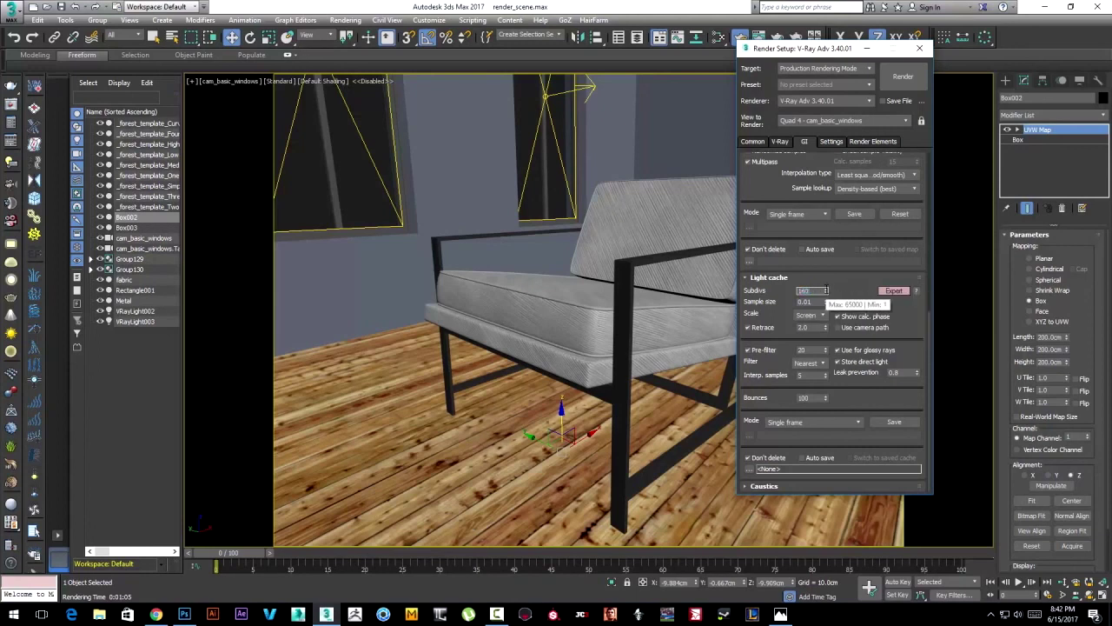
pyautogui.write('5')
pyautogui.click(836, 278)
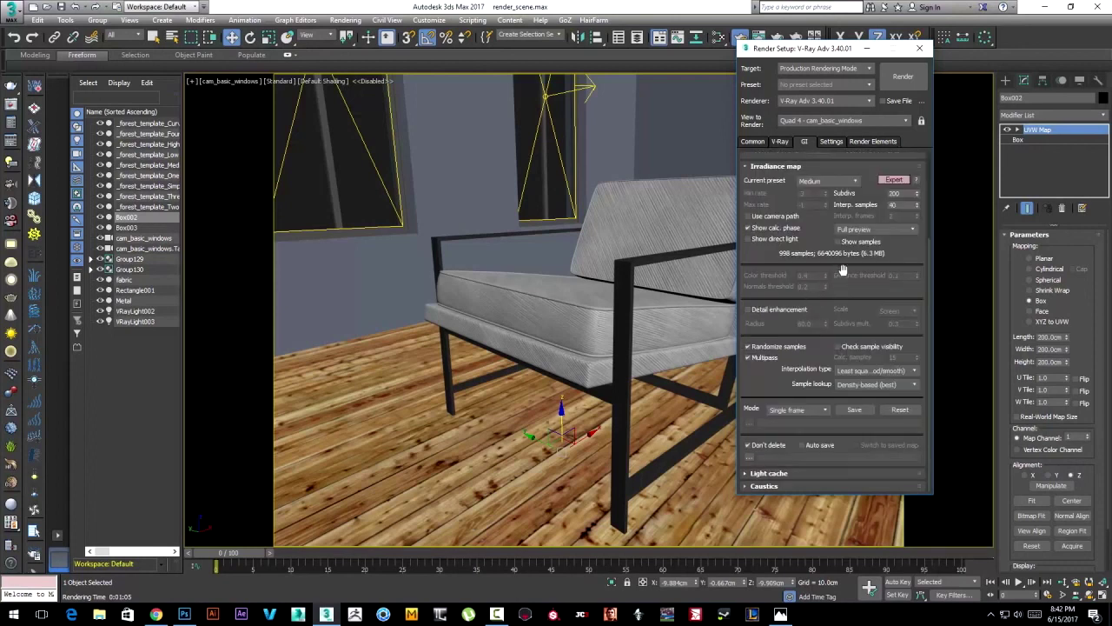
pyautogui.click(768, 473)
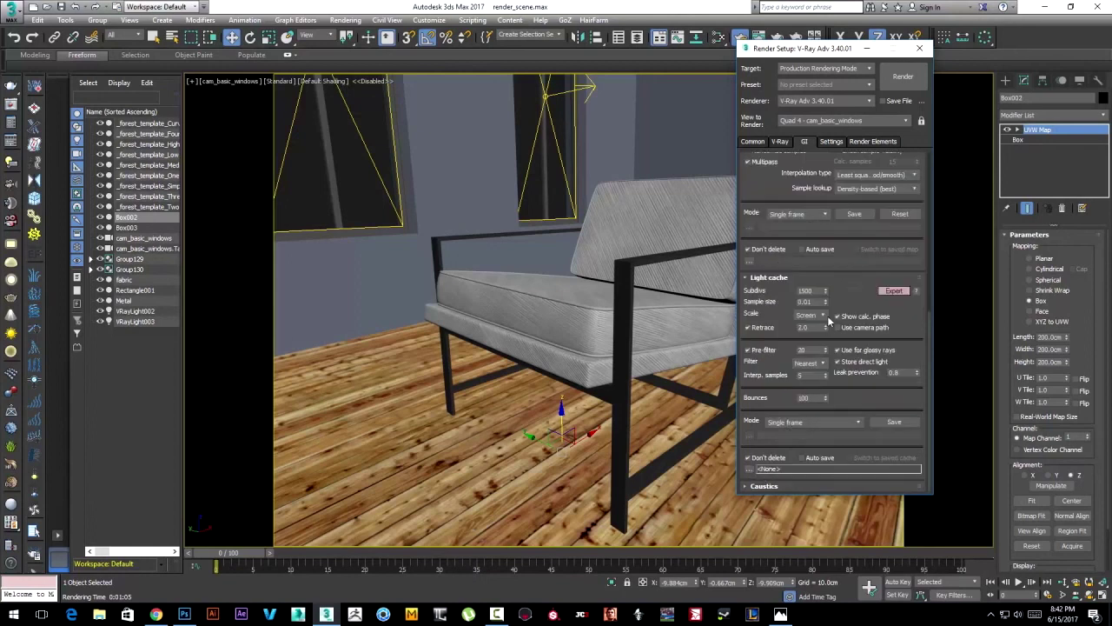
# Enter Light cache Sample size 0.006, Retrace 1.0 and Pre-filter 150.
pyautogui.doubleClick(805, 302)
pyautogui.doubleClick(808, 302)
pyautogui.write('0.006')
pyautogui.click(854, 295)
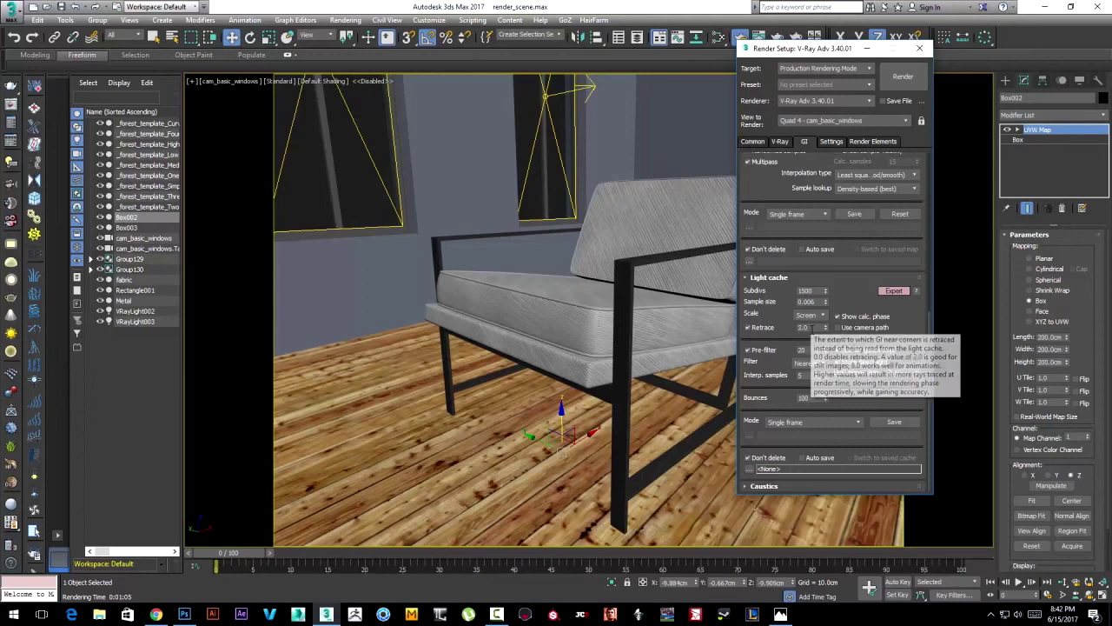
pyautogui.click(806, 327)
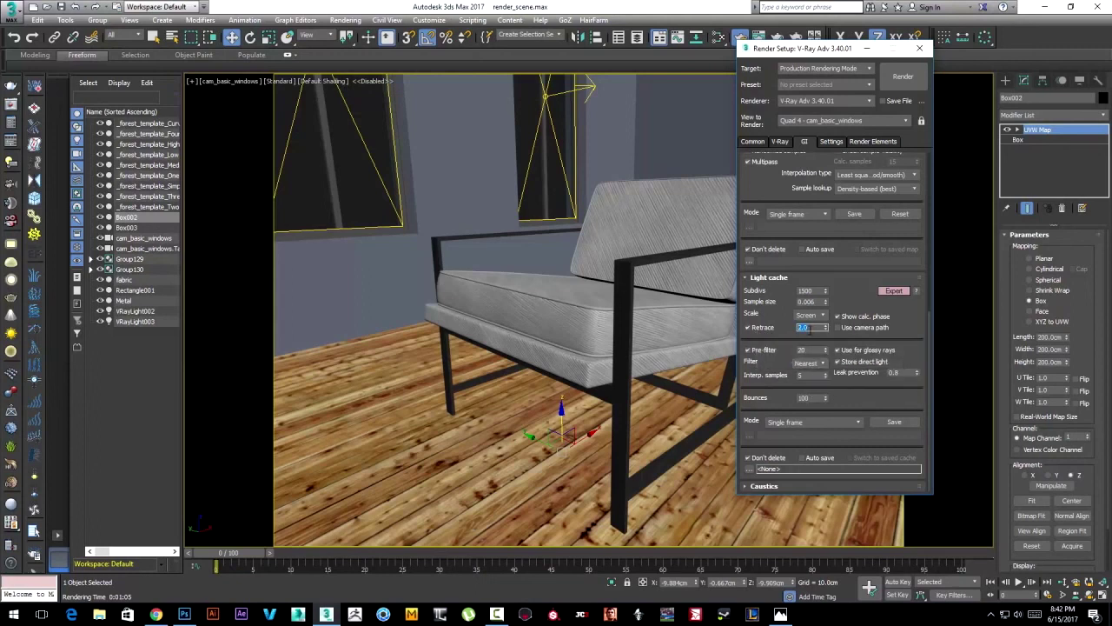
pyautogui.write('1')
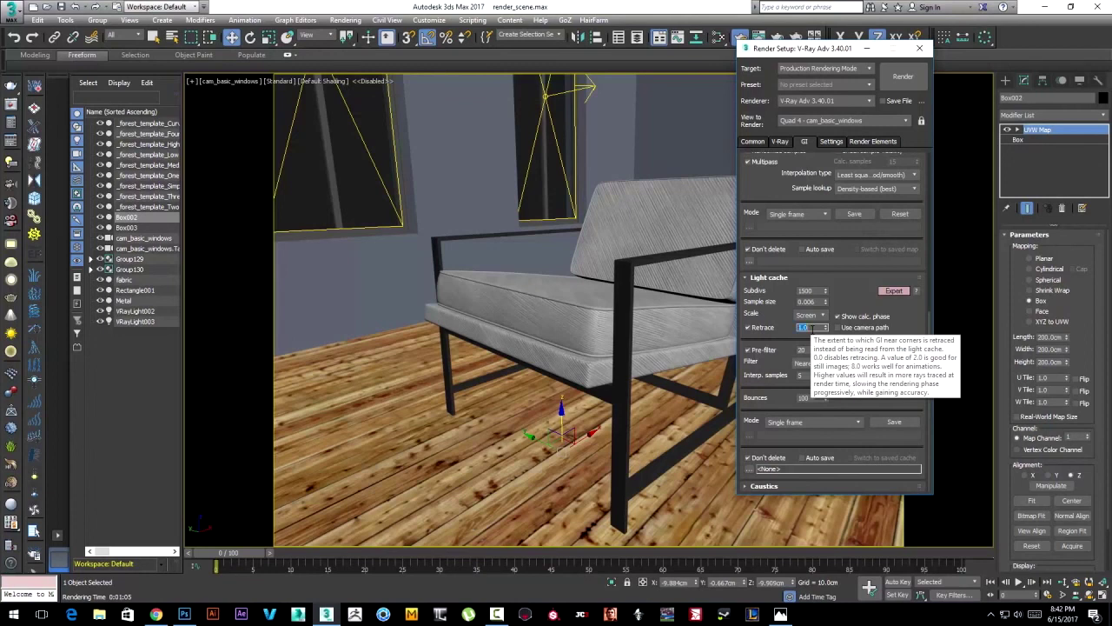
pyautogui.press('Return')
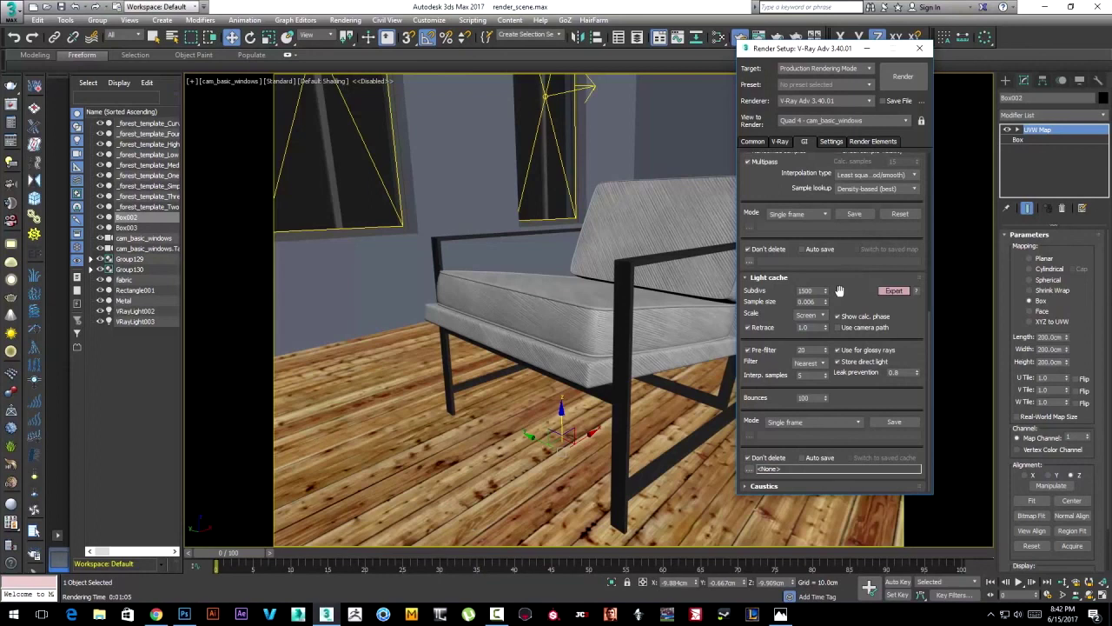
pyautogui.doubleClick(806, 350)
pyautogui.moveTo(805, 349)
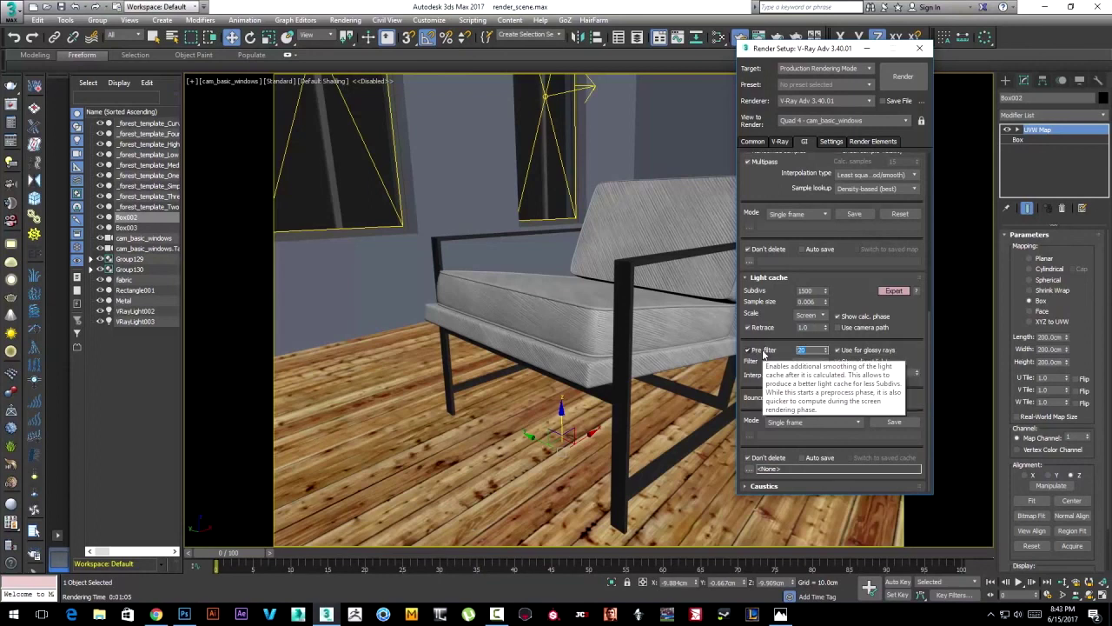
pyautogui.write('150')
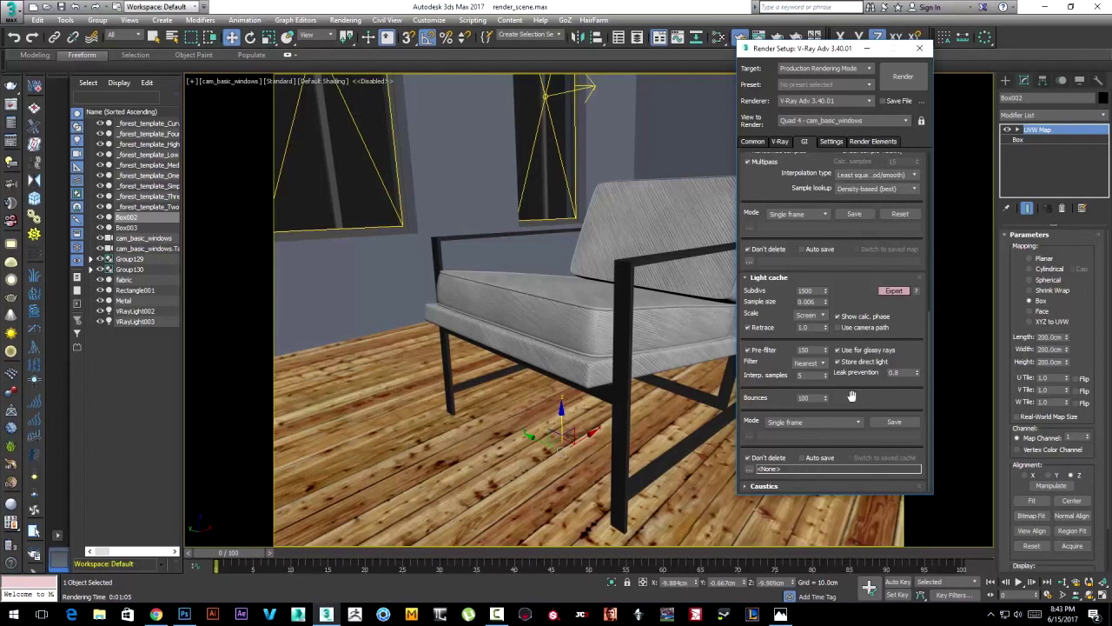
pyautogui.scroll(1, 882, 335)
pyautogui.scroll(3, 882, 341)
pyautogui.scroll(3, 876, 304)
pyautogui.scroll(2, 870, 260)
# Show the expert System settings and set Dyn mem limit to 20000 MB.
pyautogui.click(833, 147)
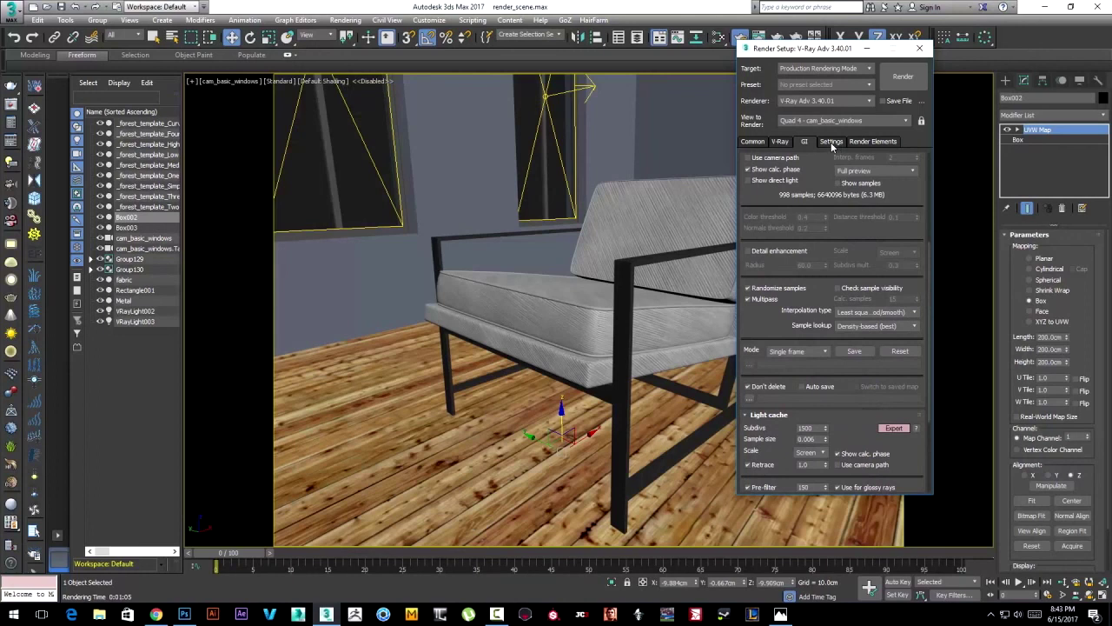
pyautogui.click(774, 289)
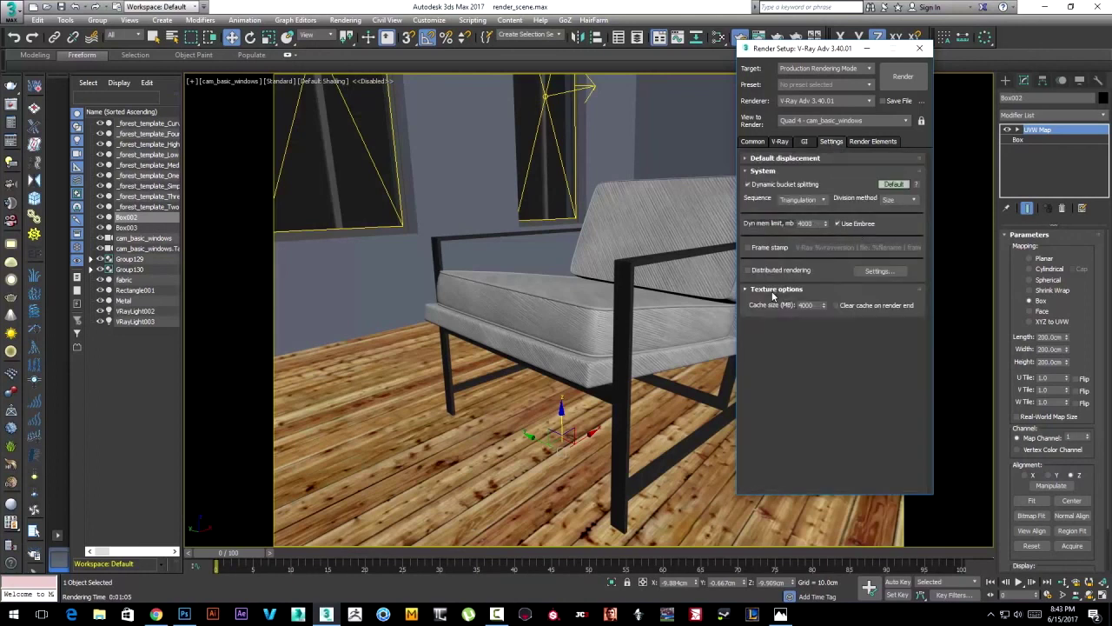
pyautogui.click(895, 184)
pyautogui.click(897, 185)
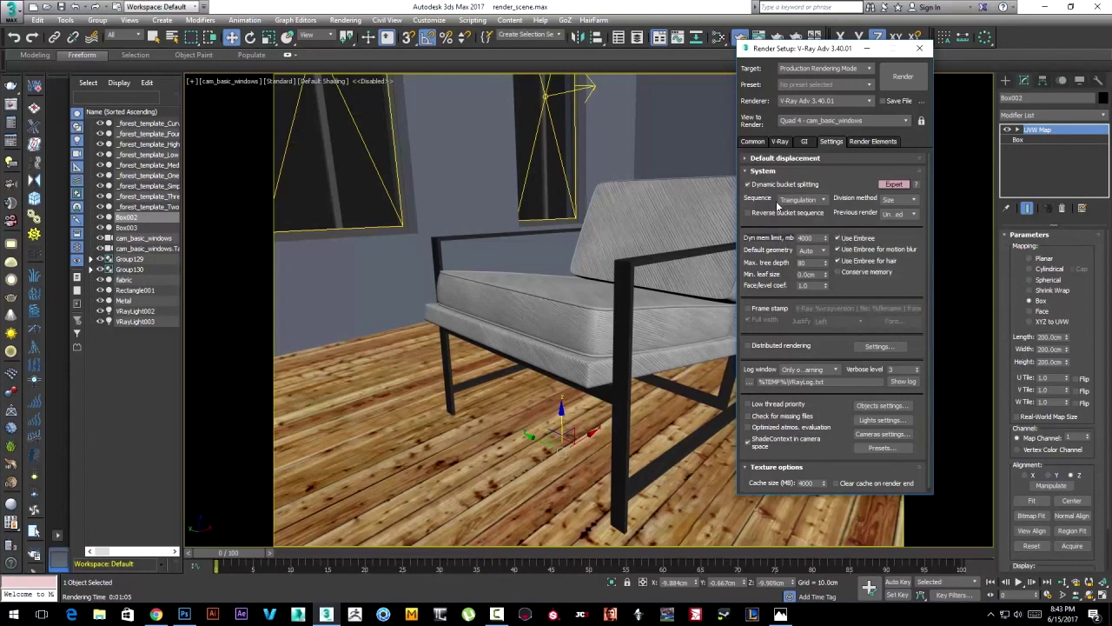
pyautogui.doubleClick(806, 237)
pyautogui.write('20000')
# Toggle Use Embree off and back on, then show the Common parameters.
pyautogui.click(846, 238)
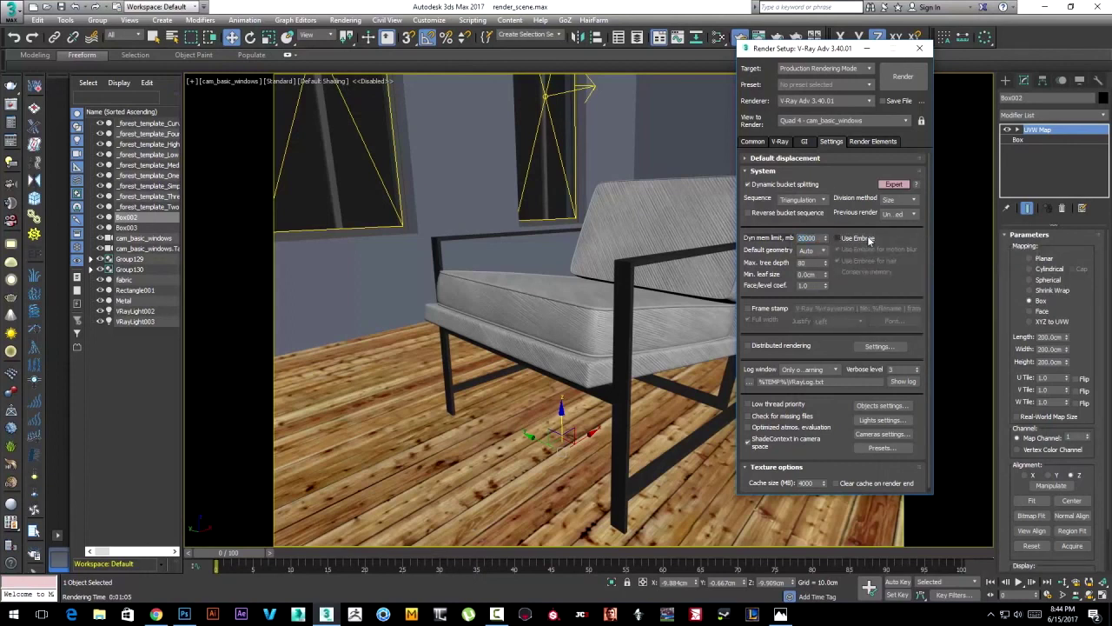
pyautogui.click(846, 238)
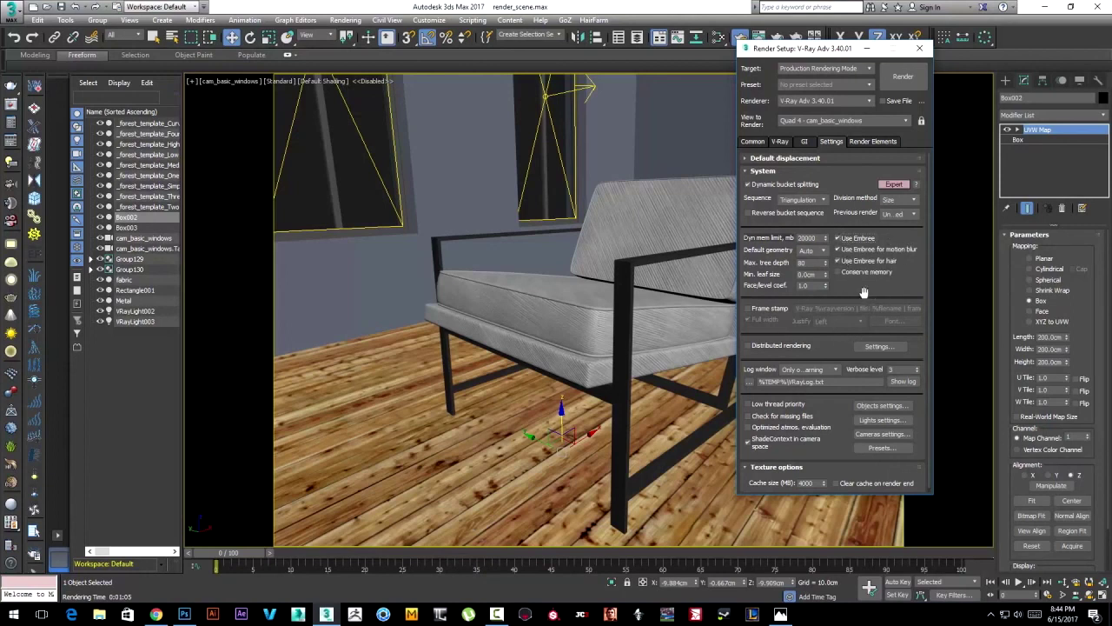
pyautogui.scroll(-1, 904, 297)
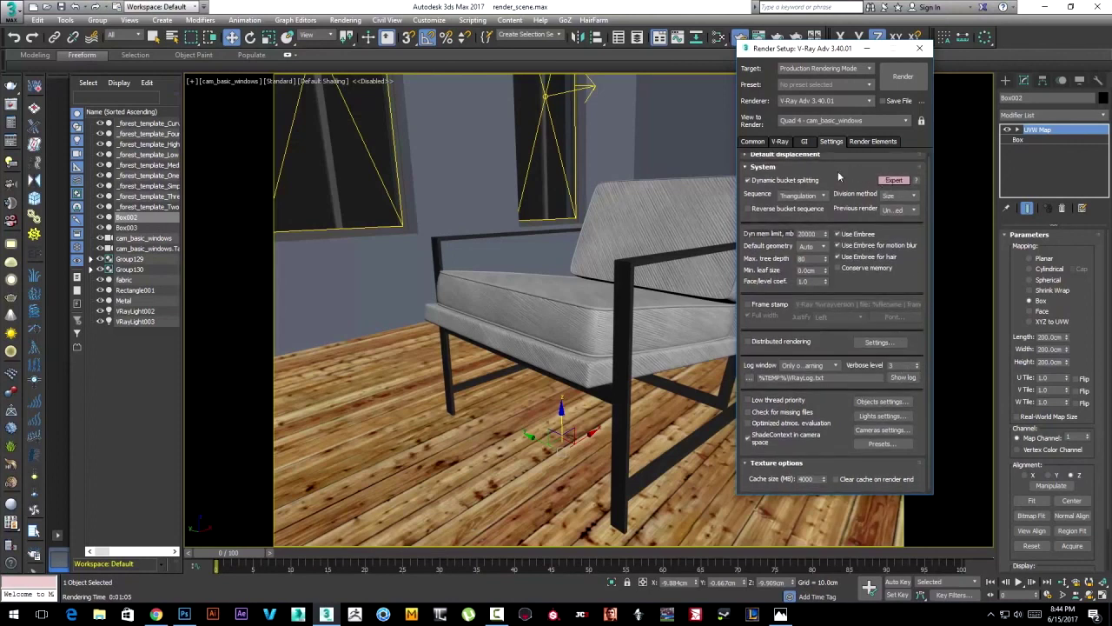
pyautogui.scroll(1, 841, 178)
pyautogui.click(780, 142)
pyautogui.click(752, 142)
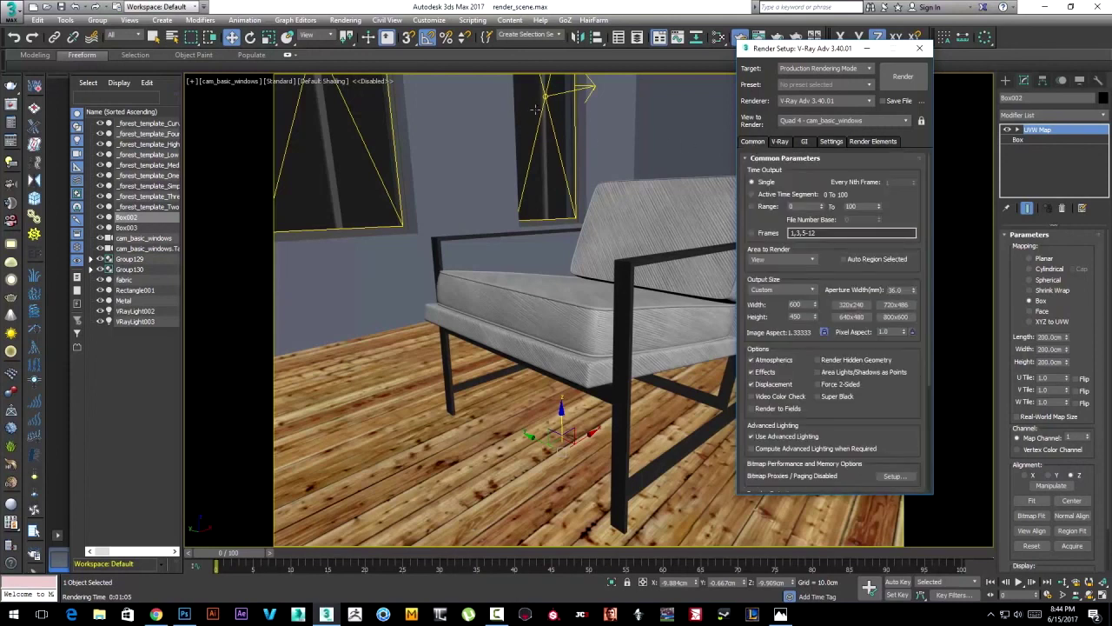
# Select VRayLight003, glance at Environment and Effects, then close it and Render Setup.
pyautogui.click(588, 89)
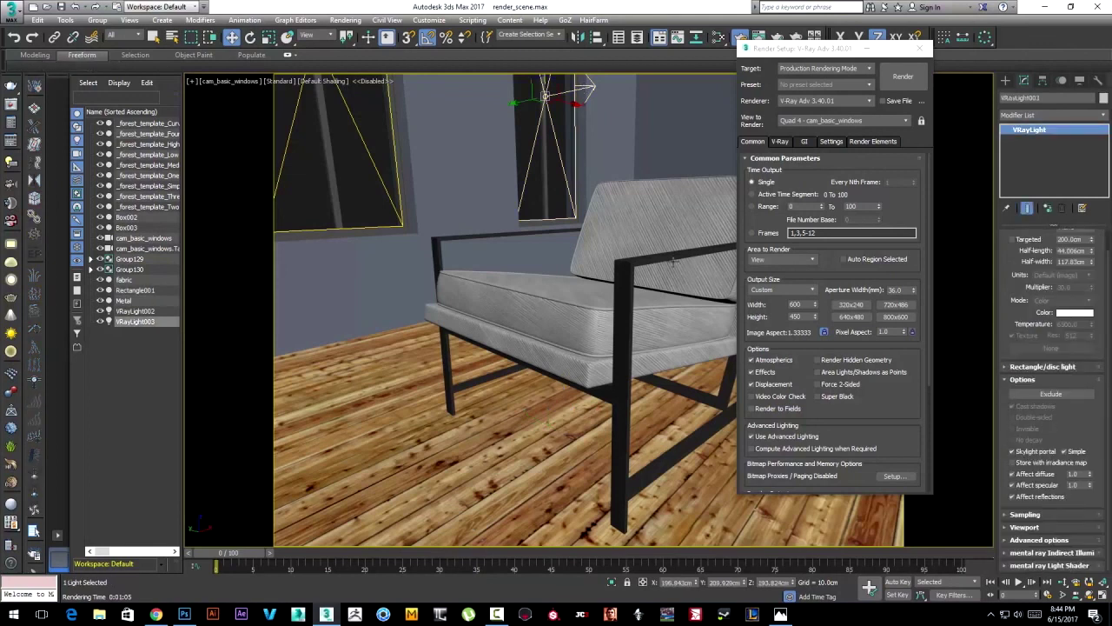
pyautogui.press('8')
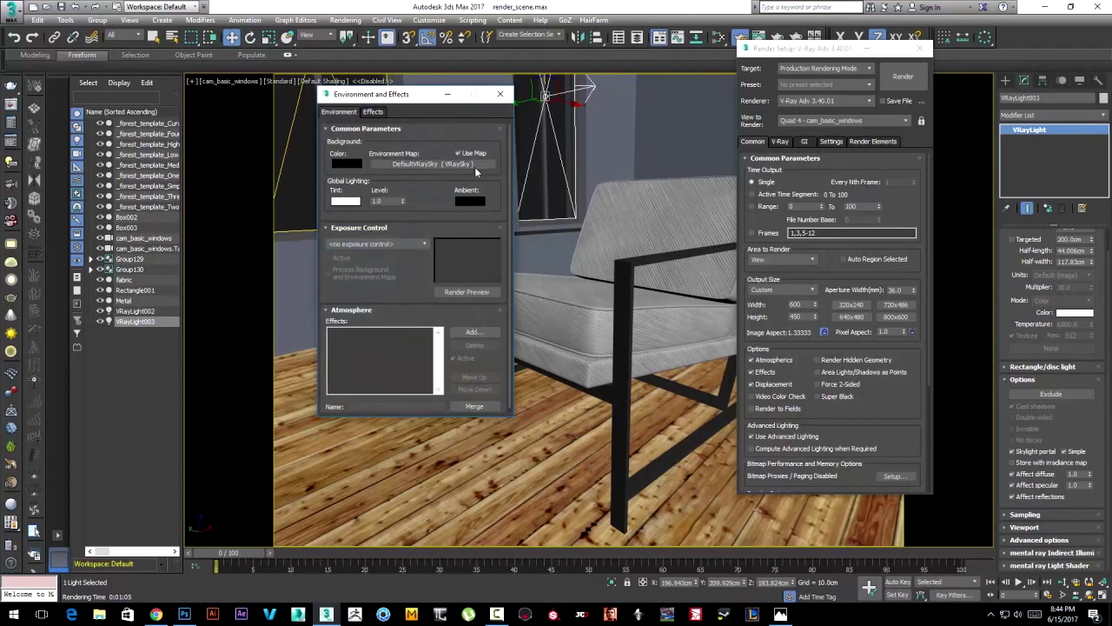
pyautogui.click(499, 94)
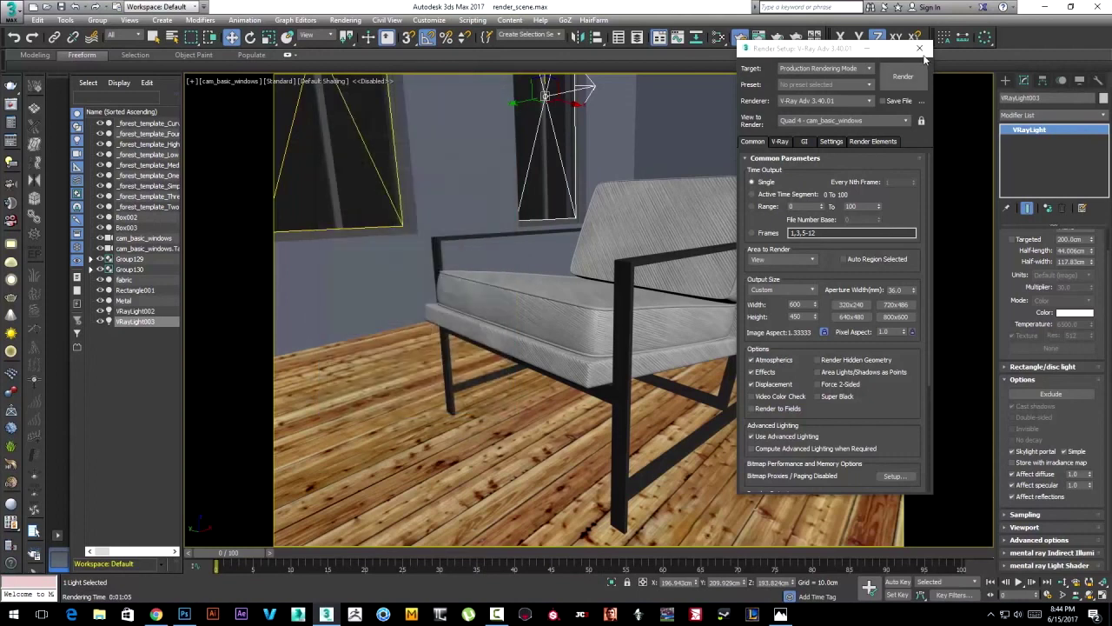
pyautogui.click(925, 48)
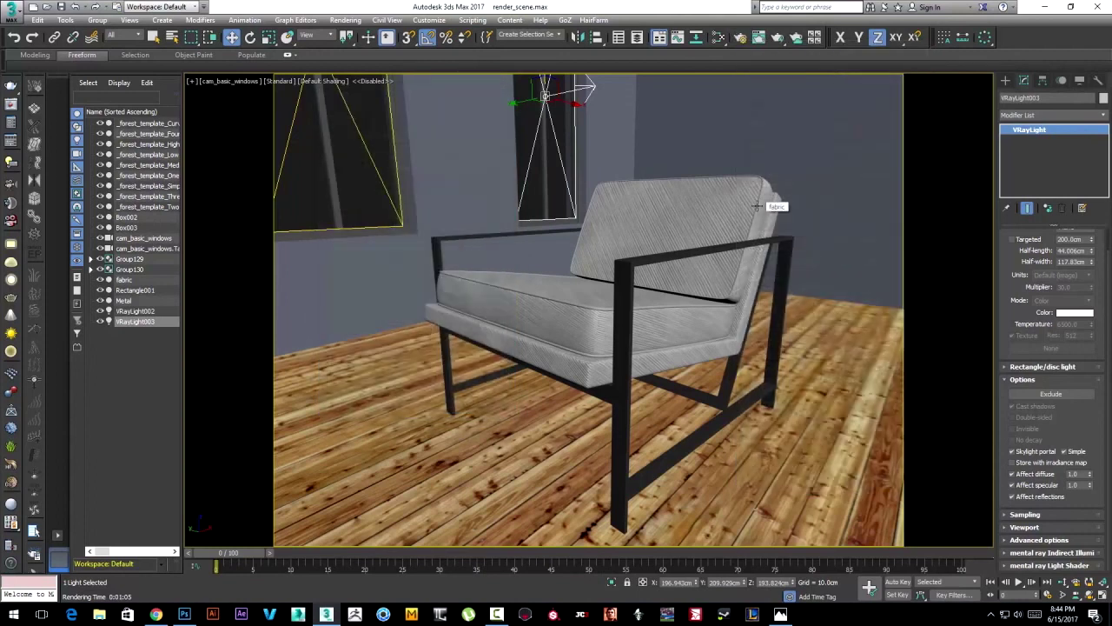
# Render the camera view with V-Ray (Shift+Q), enlarging the frame buffer while it renders.
pyautogui.hotkey('shift', 'q')
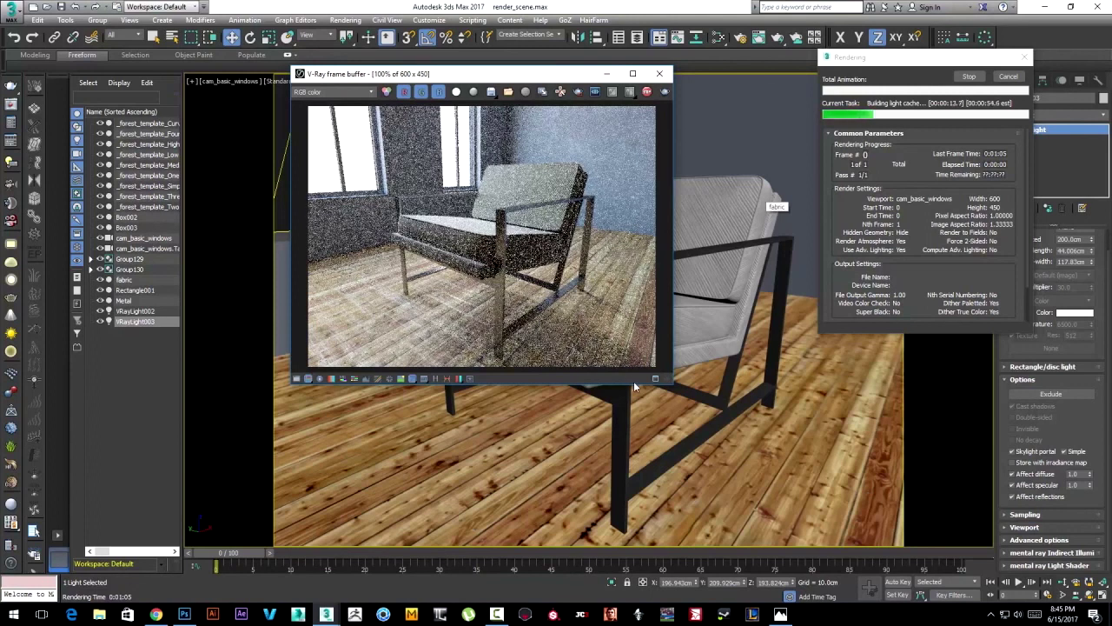
pyautogui.moveTo(673, 385); pyautogui.dragTo(671, 407)
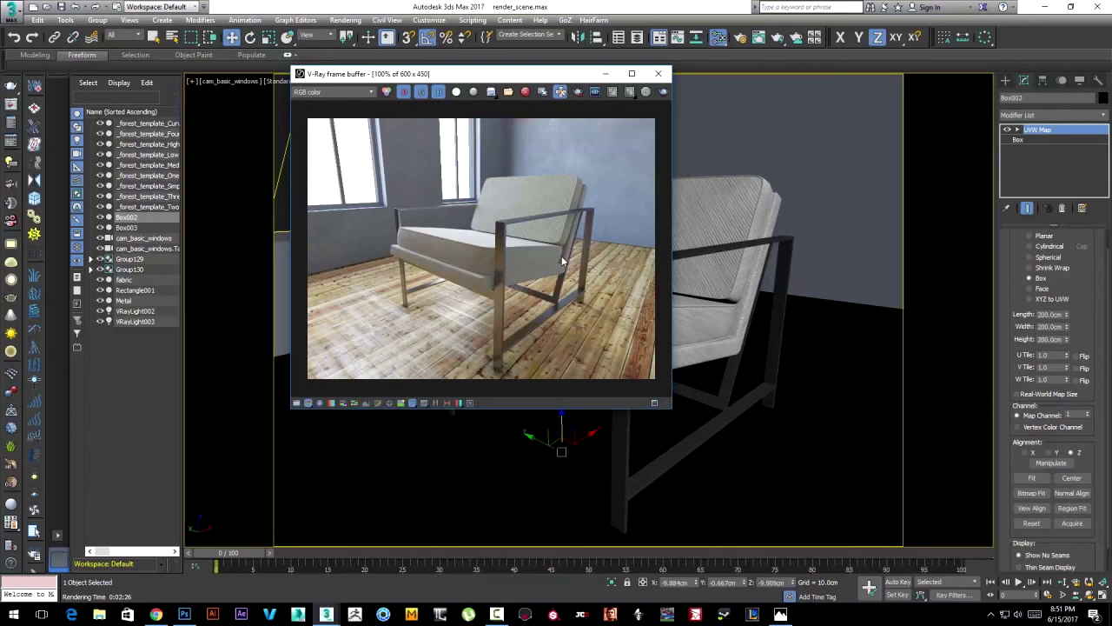
# Zoom and pan the V-Ray render to inspect the cushion and leg close-up.
pyautogui.scroll(1, 560, 203)
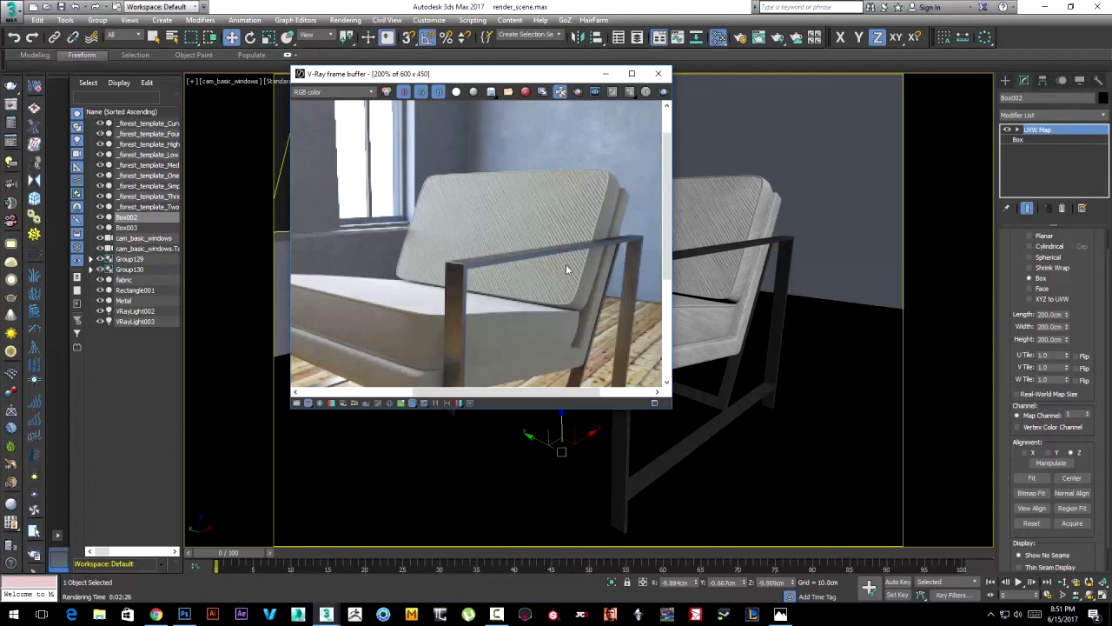
pyautogui.scroll(-1, 566, 264)
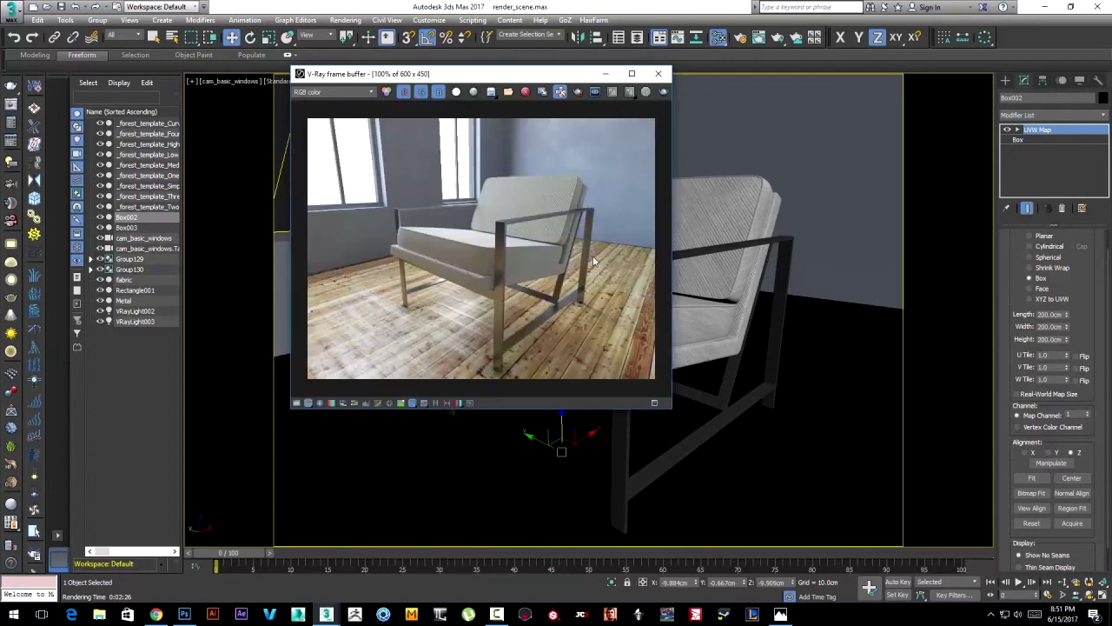
pyautogui.scroll(1, 490, 194)
pyautogui.scroll(-1, 529, 217)
pyautogui.scroll(2, 559, 237)
pyautogui.scroll(-1, 531, 257)
pyautogui.moveTo(533, 241)
pyautogui.mouseDown(button='middle')
pyautogui.moveTo(433, 280)
pyautogui.moveTo(534, 342)
pyautogui.moveTo(536, 255)
pyautogui.moveTo(586, 269)
pyautogui.moveTo(587, 259)
pyautogui.moveTo(559, 273)
pyautogui.mouseUp(button='middle')
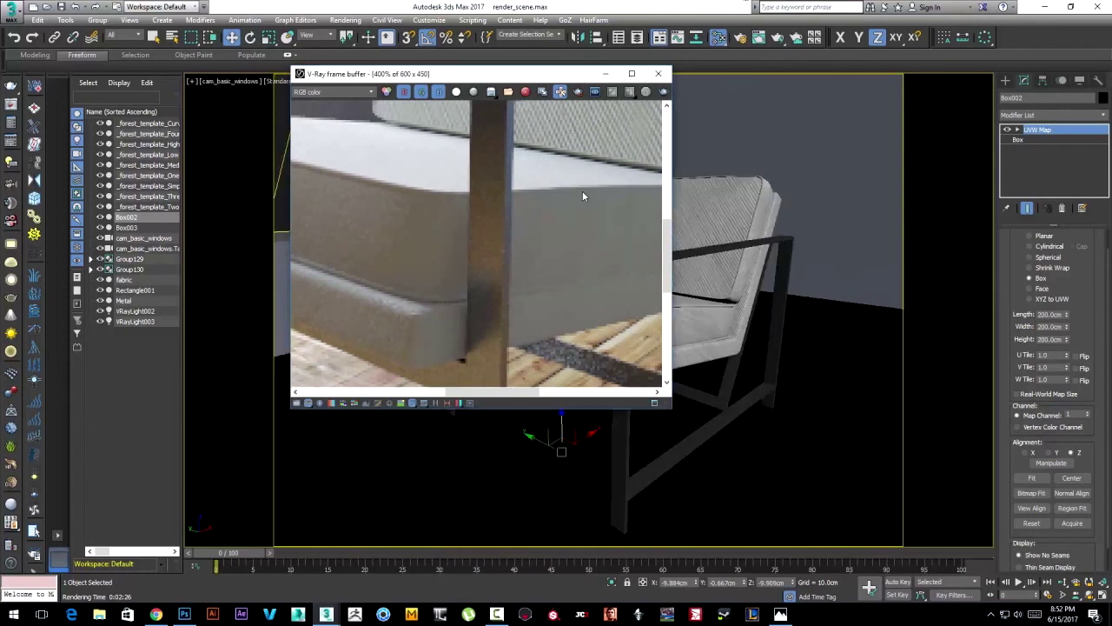
pyautogui.scroll(-2, 583, 196)
pyautogui.scroll(1, 510, 128)
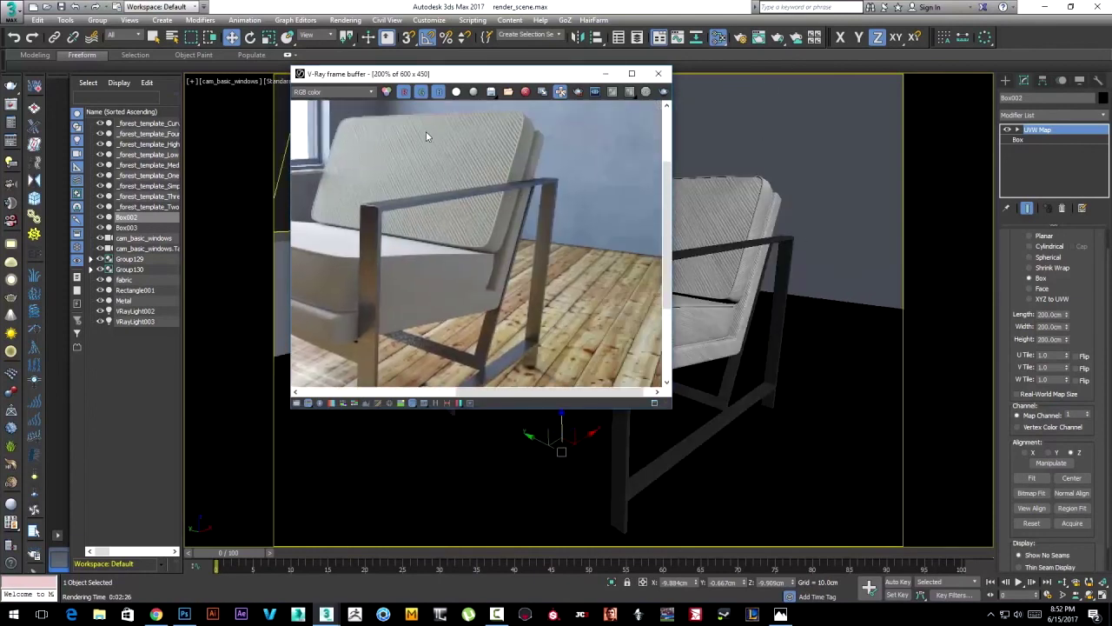
pyautogui.scroll(1, 480, 228)
pyautogui.scroll(-1, 483, 229)
pyautogui.scroll(2, 590, 228)
pyautogui.moveTo(591, 228); pyautogui.dragTo(624, 184, button='middle')
pyautogui.scroll(-1, 518, 204)
pyautogui.moveTo(519, 206)
pyautogui.mouseDown(button='middle')
pyautogui.moveTo(606, 236)
pyautogui.moveTo(419, 222)
pyautogui.moveTo(474, 240)
pyautogui.moveTo(489, 217)
pyautogui.moveTo(556, 228)
pyautogui.moveTo(526, 234)
pyautogui.moveTo(544, 225)
pyautogui.moveTo(504, 221)
pyautogui.mouseUp(button='middle')
pyautogui.scroll(-1, 548, 216)
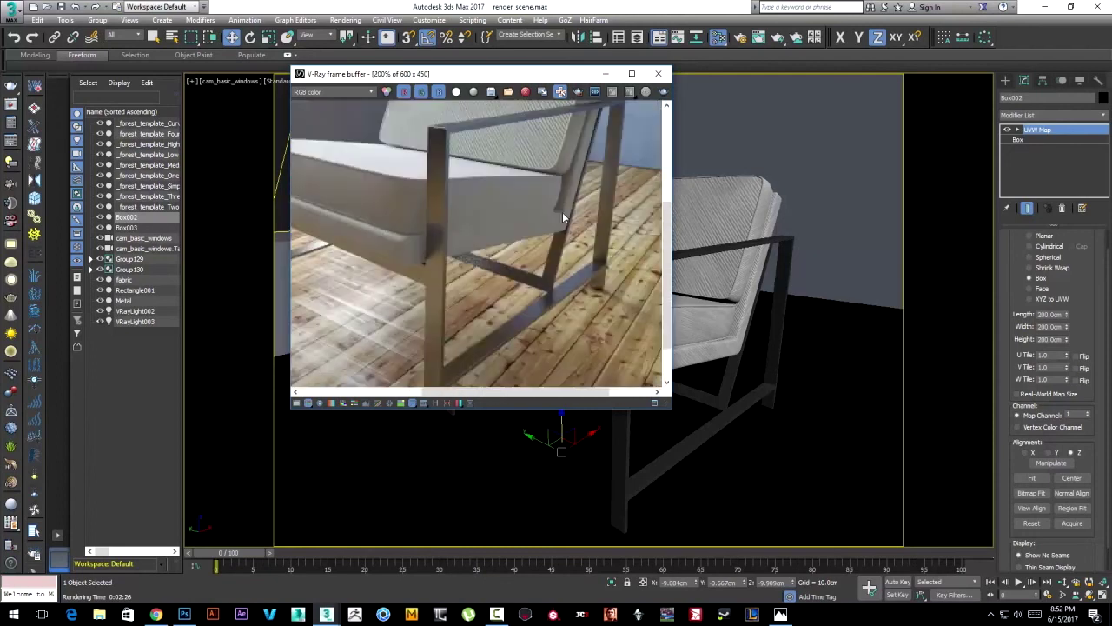
pyautogui.scroll(-1, 563, 212)
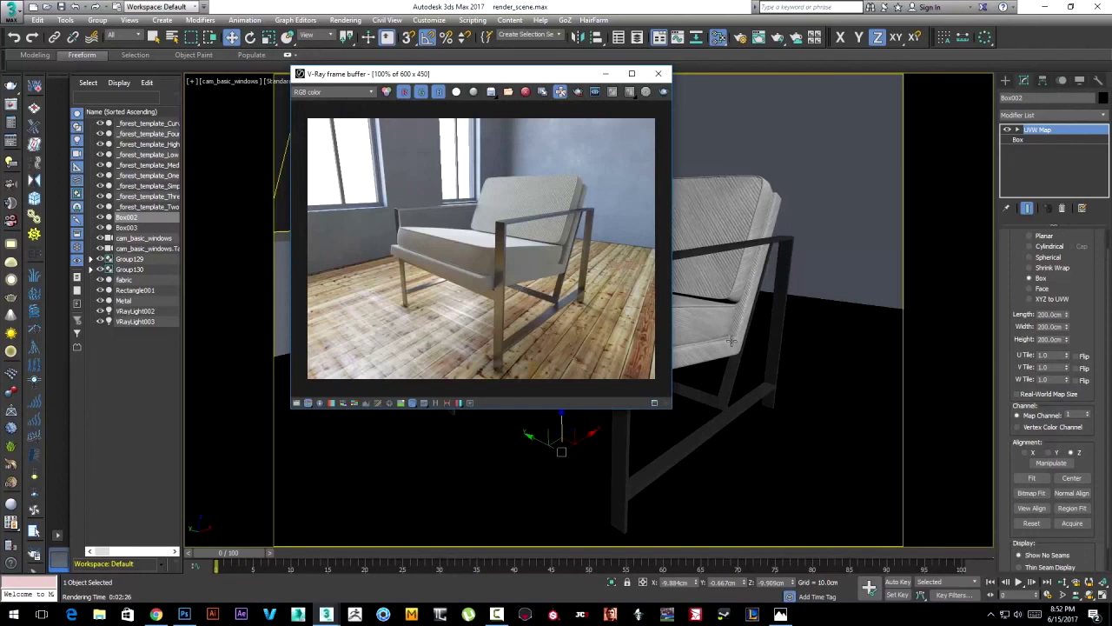
pyautogui.scroll(2, 542, 248)
pyautogui.scroll(-1, 543, 247)
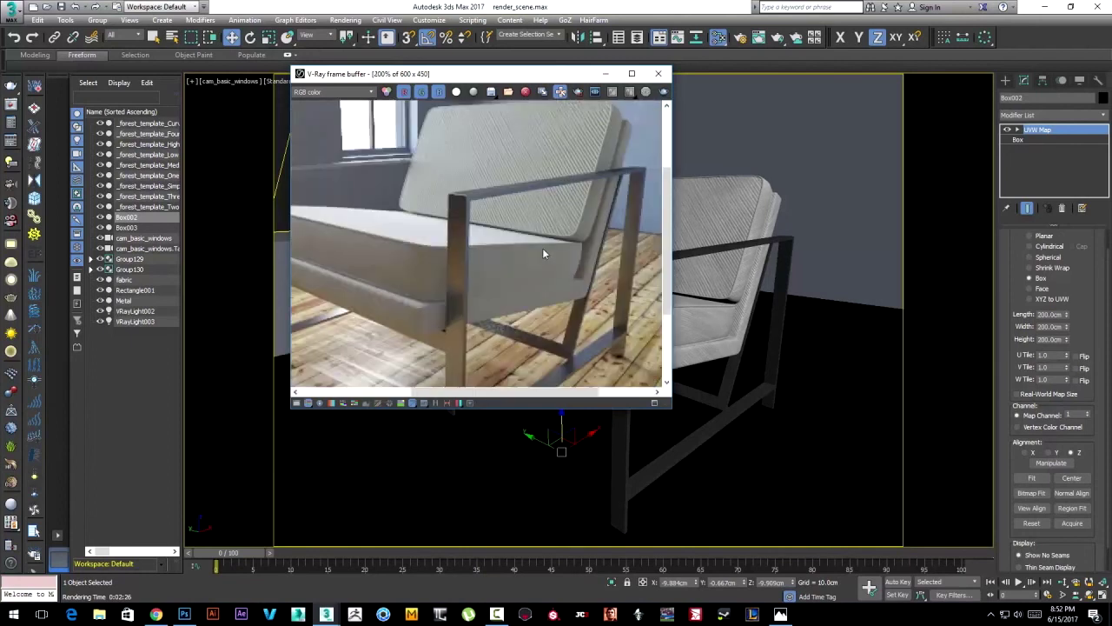
pyautogui.scroll(-1, 543, 247)
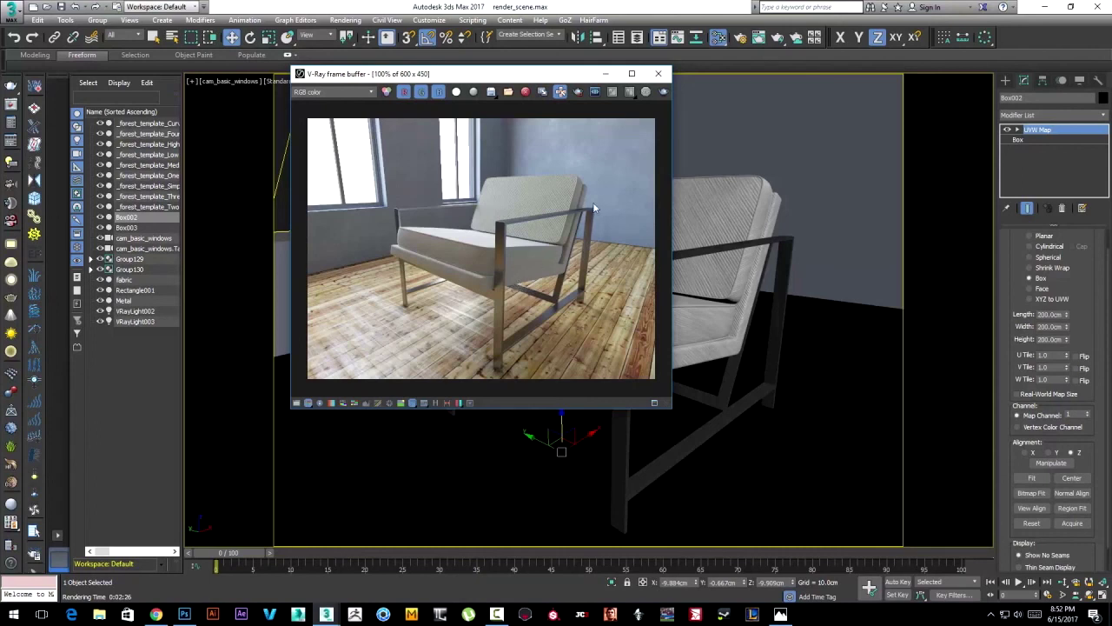
pyautogui.scroll(1, 494, 275)
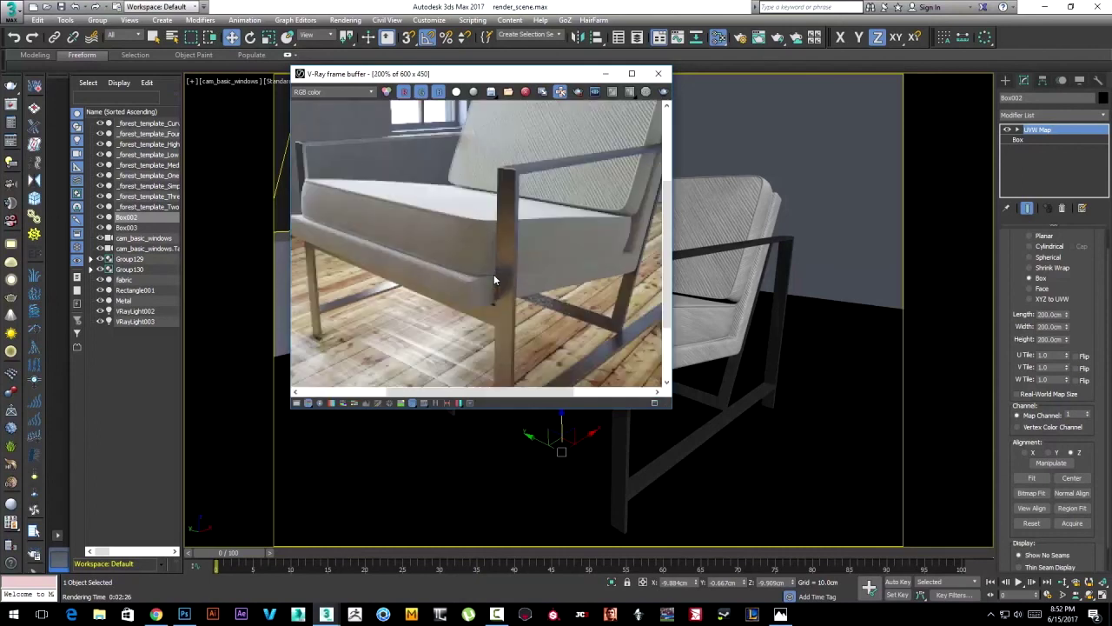
pyautogui.scroll(-1, 494, 279)
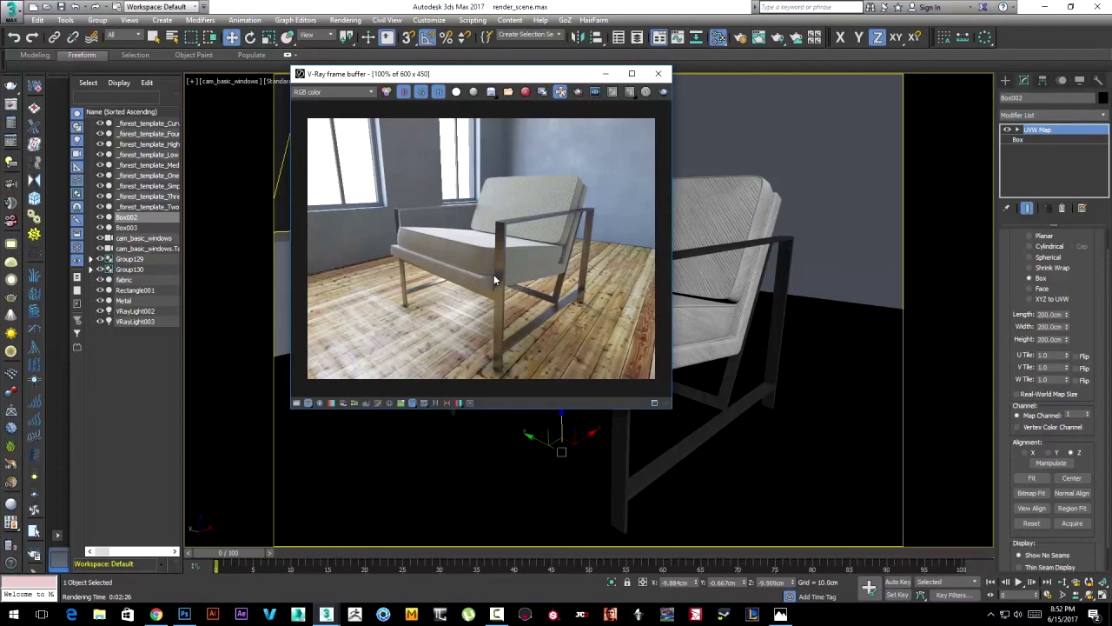
# Close the frame buffer, select the fabric cushion, and bring up the reference chair photo.
pyautogui.click(658, 73)
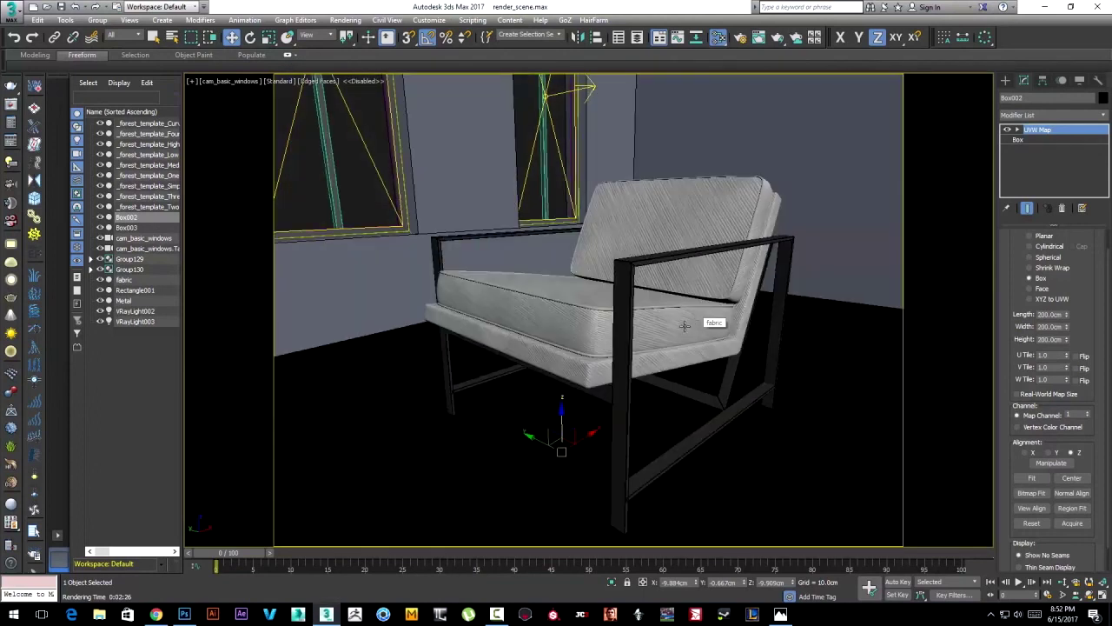
pyautogui.click(685, 325)
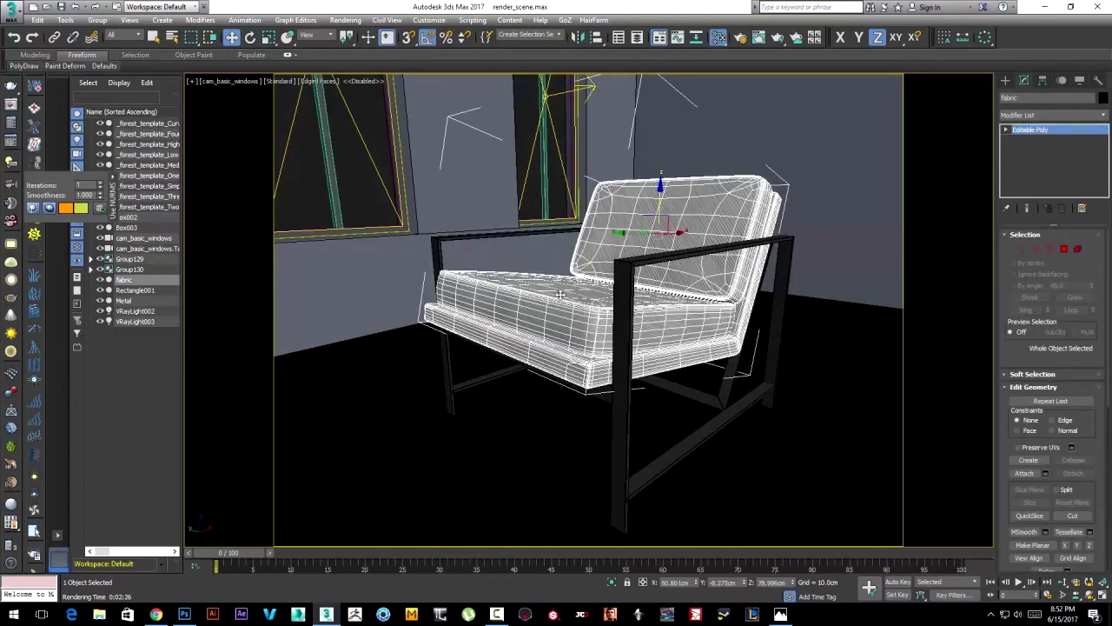
pyautogui.click(785, 617)
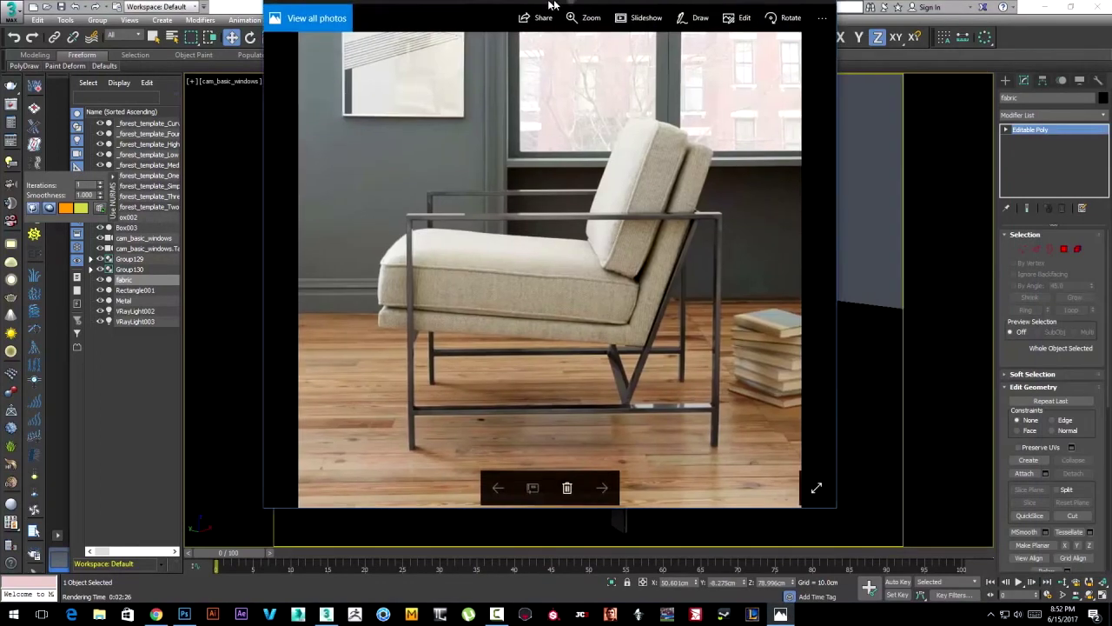
# Zoom the reference photo, position its window over the viewport for comparison, then close it.
pyautogui.scroll(3, 680, 372)
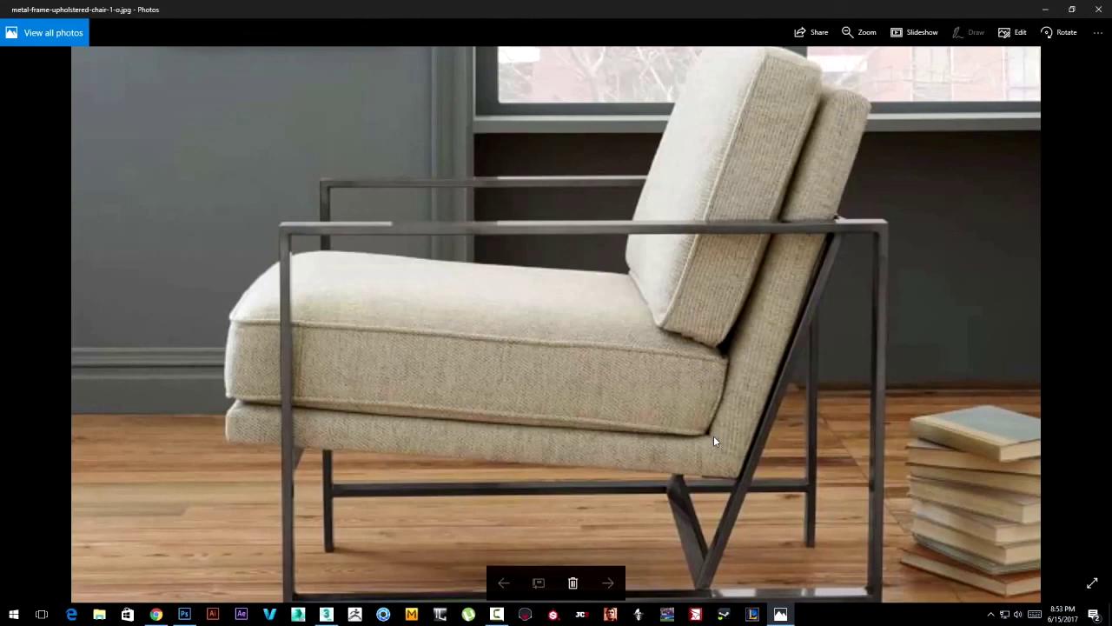
pyautogui.scroll(-1, 777, 149)
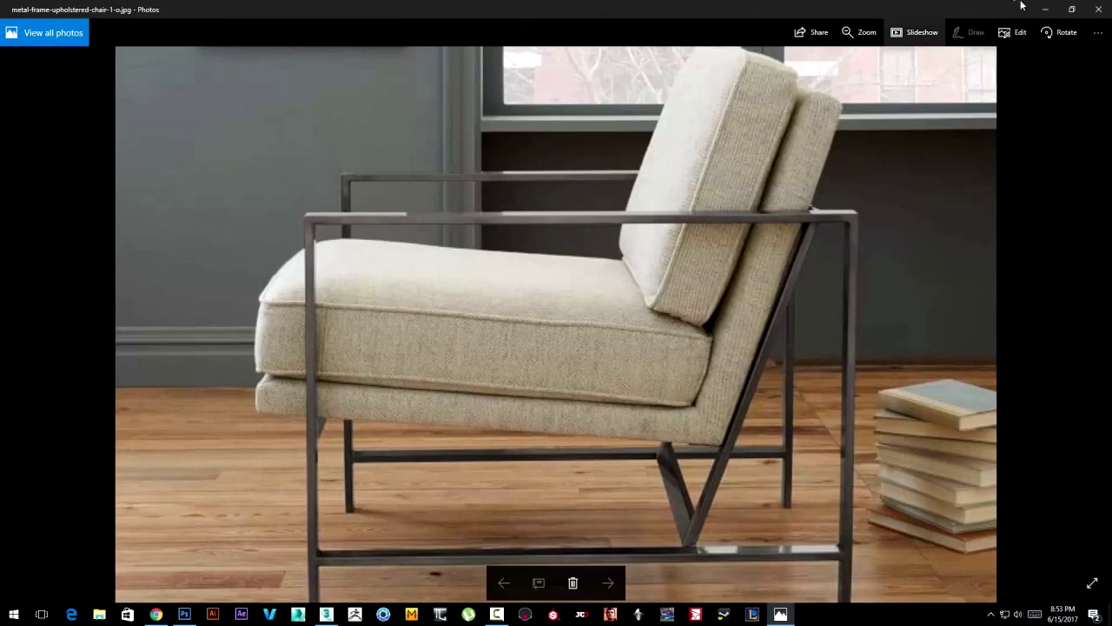
pyautogui.moveTo(1007, 8); pyautogui.dragTo(961, 278)
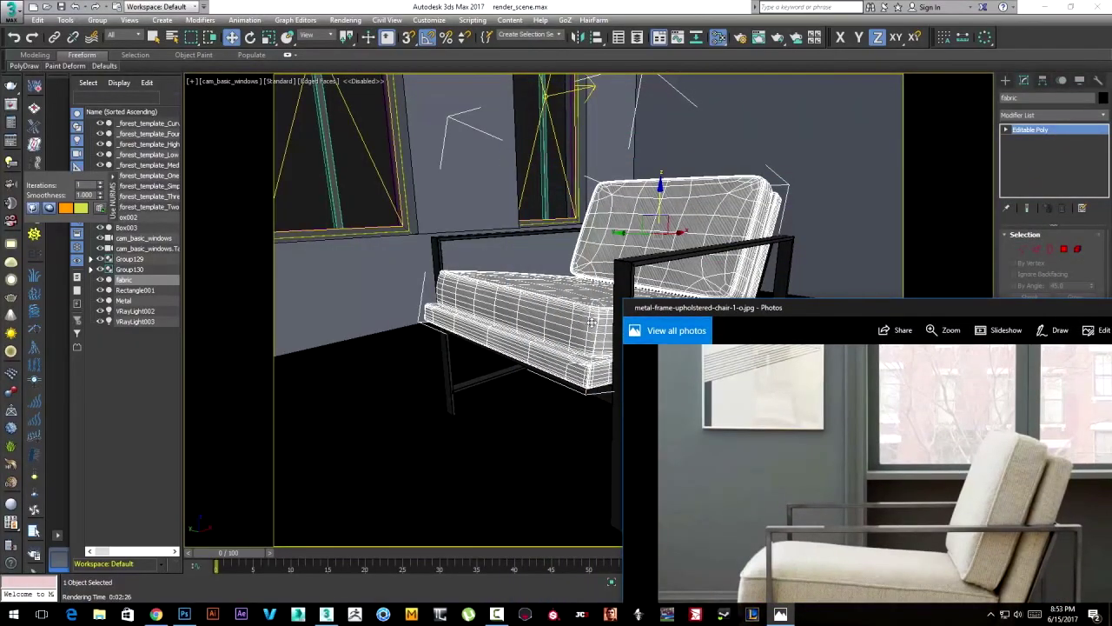
pyautogui.moveTo(991, 316); pyautogui.dragTo(805, 128)
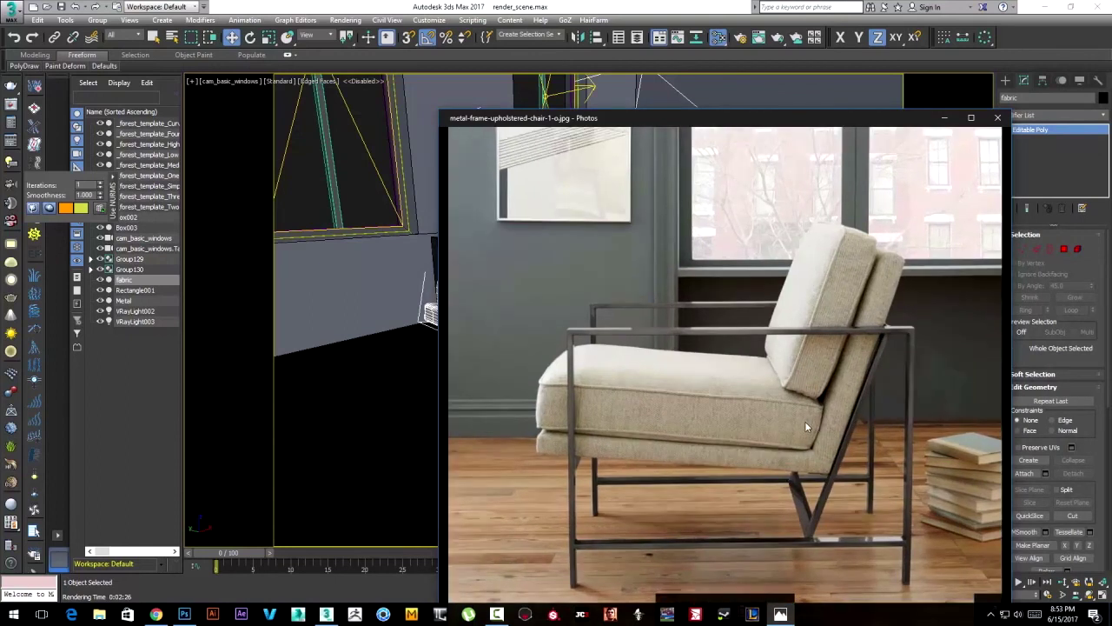
pyautogui.scroll(1, 805, 421)
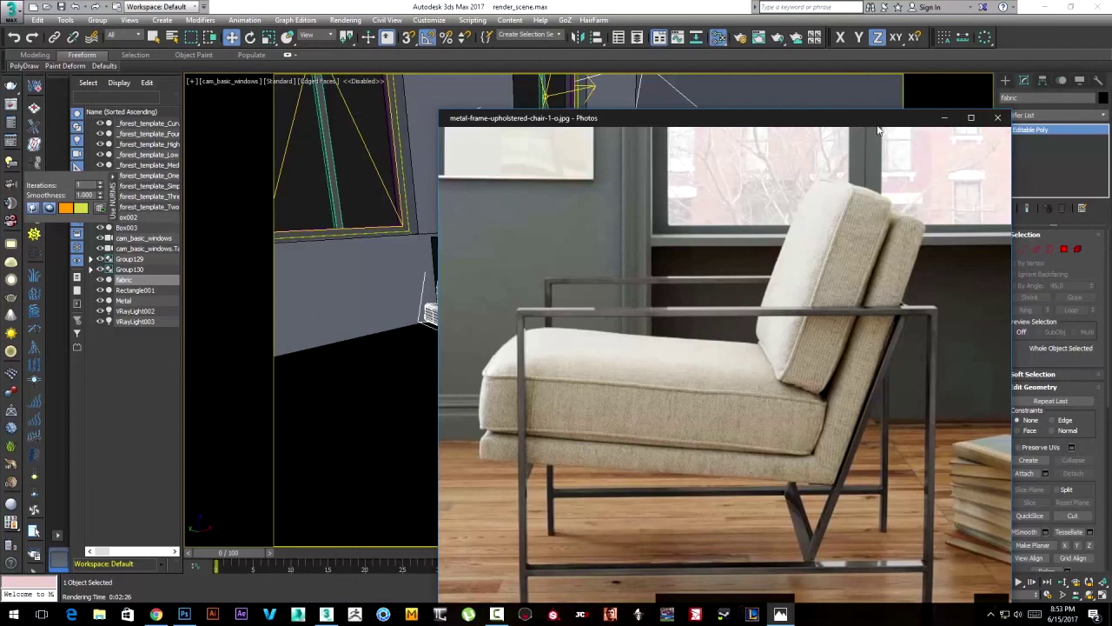
pyautogui.hotkey('alt', 'F4')
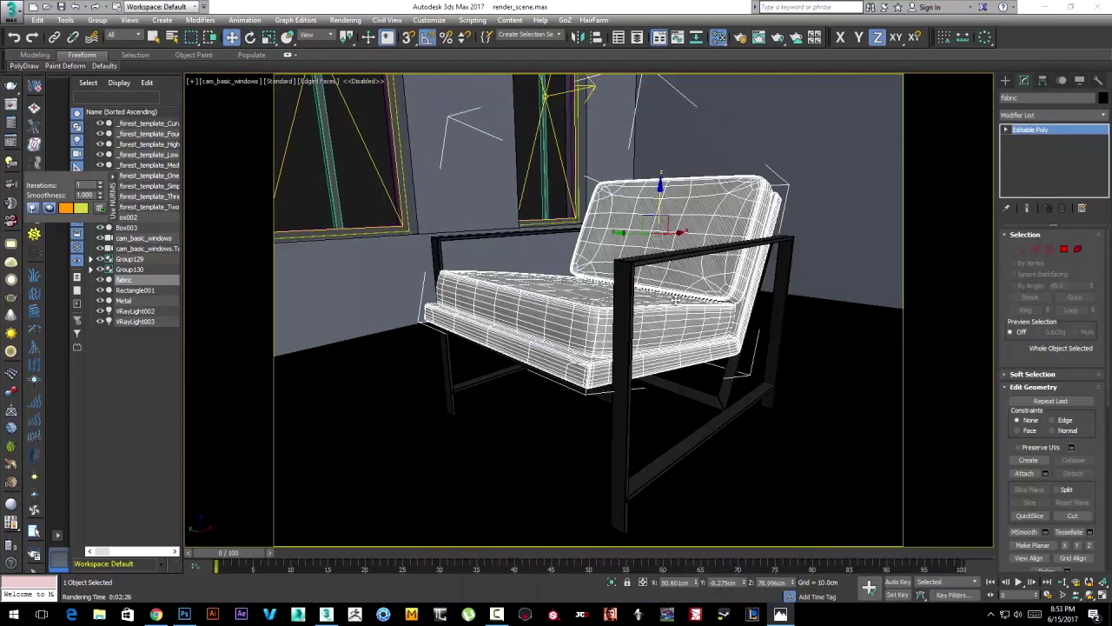
# Isolate the fabric cushion and enable Soft Selection in Vertex mode.
pyautogui.click(698, 321)
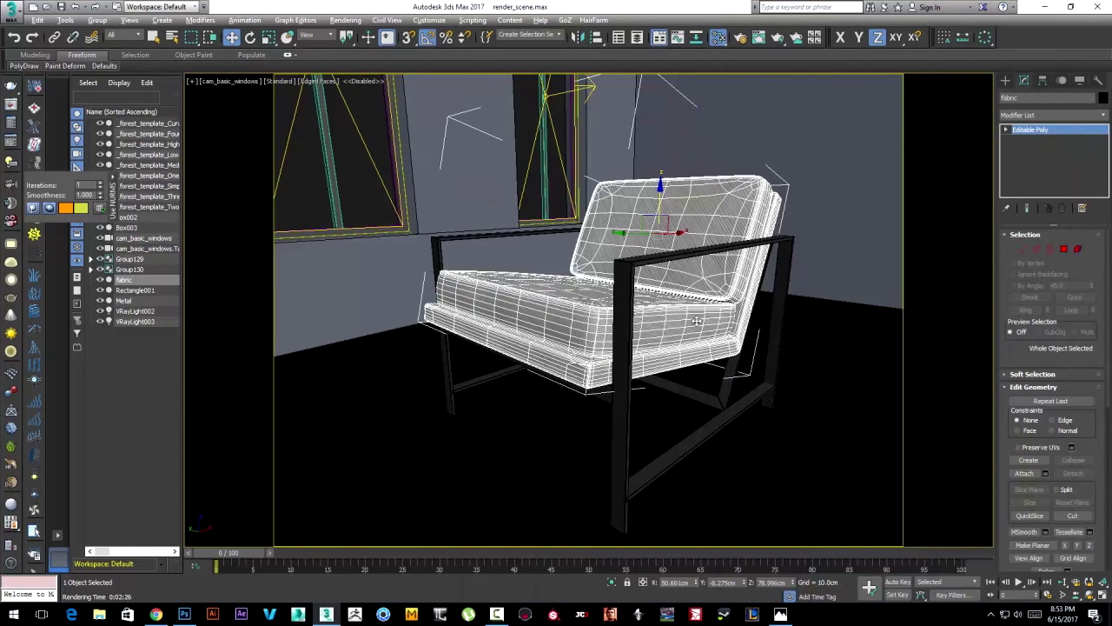
pyautogui.hotkey('alt', 'q')
pyautogui.moveTo(698, 321)
pyautogui.keyDown('alt'); pyautogui.mouseDown(button='middle')
pyautogui.moveTo(702, 332)
pyautogui.moveTo(807, 325)
pyautogui.moveTo(770, 314)
pyautogui.mouseUp(button='middle'); pyautogui.keyUp('alt')
pyautogui.press('F3')
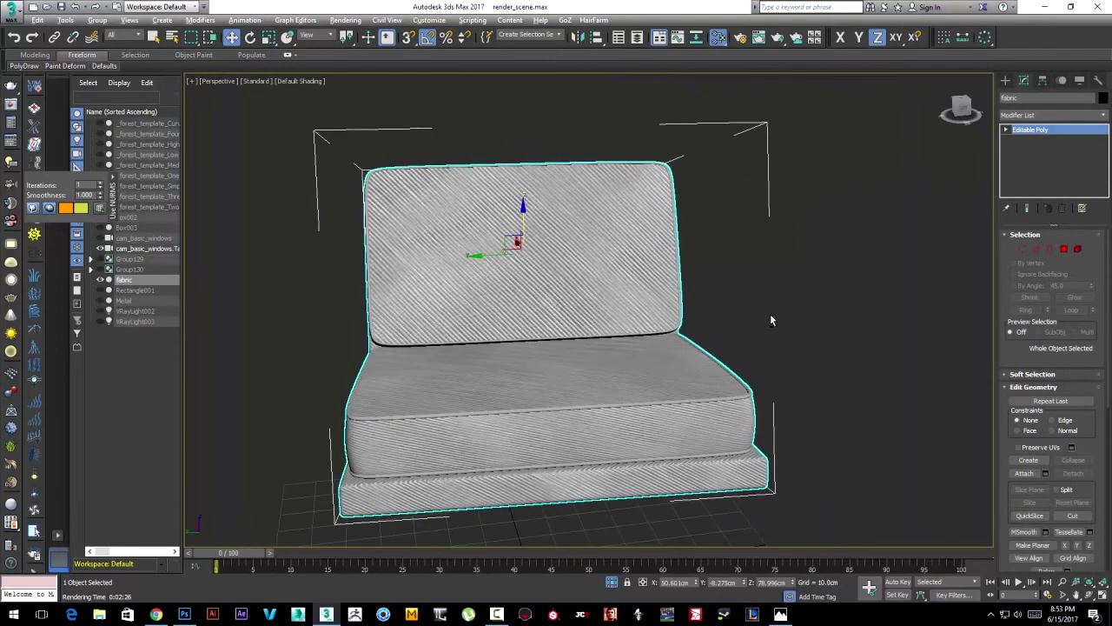
pyautogui.click(1035, 250)
pyautogui.scroll(-2, 1026, 369)
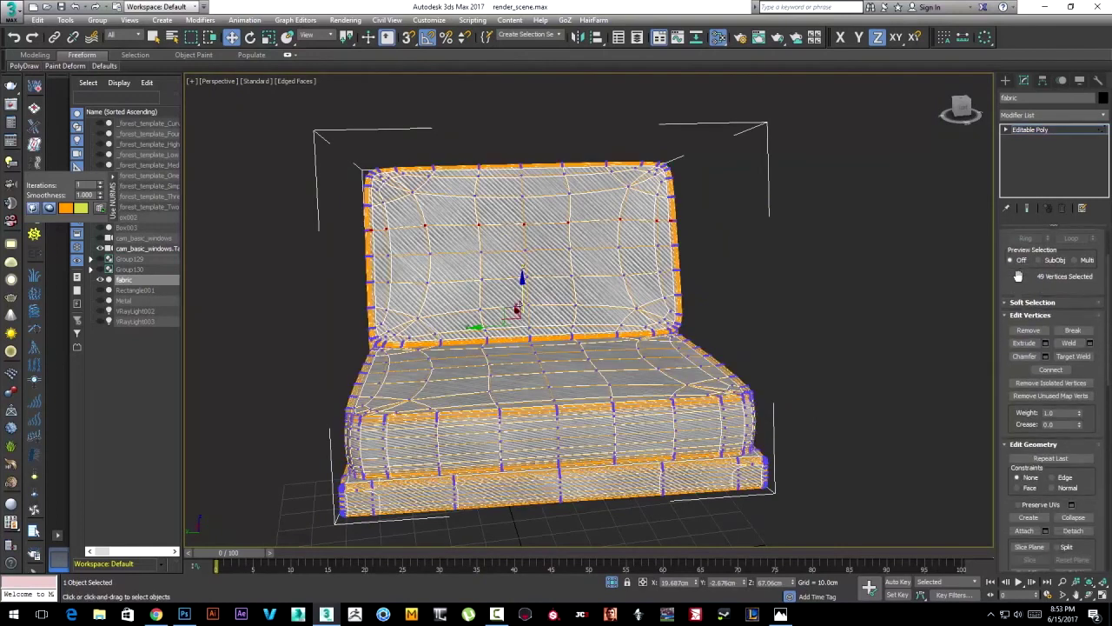
pyautogui.click(1032, 301)
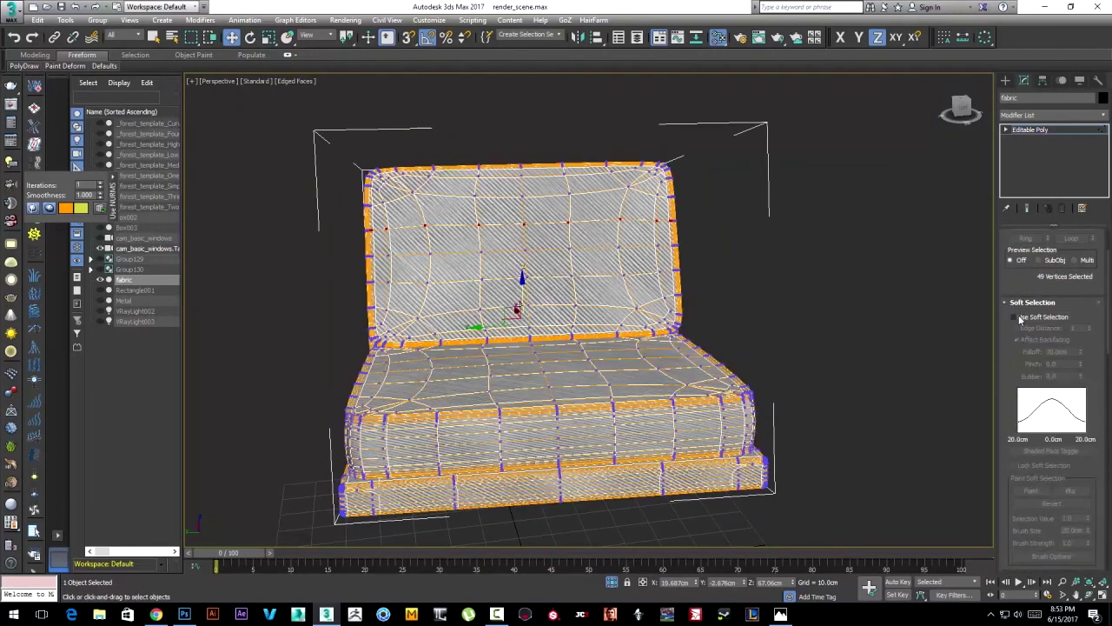
pyautogui.click(1013, 316)
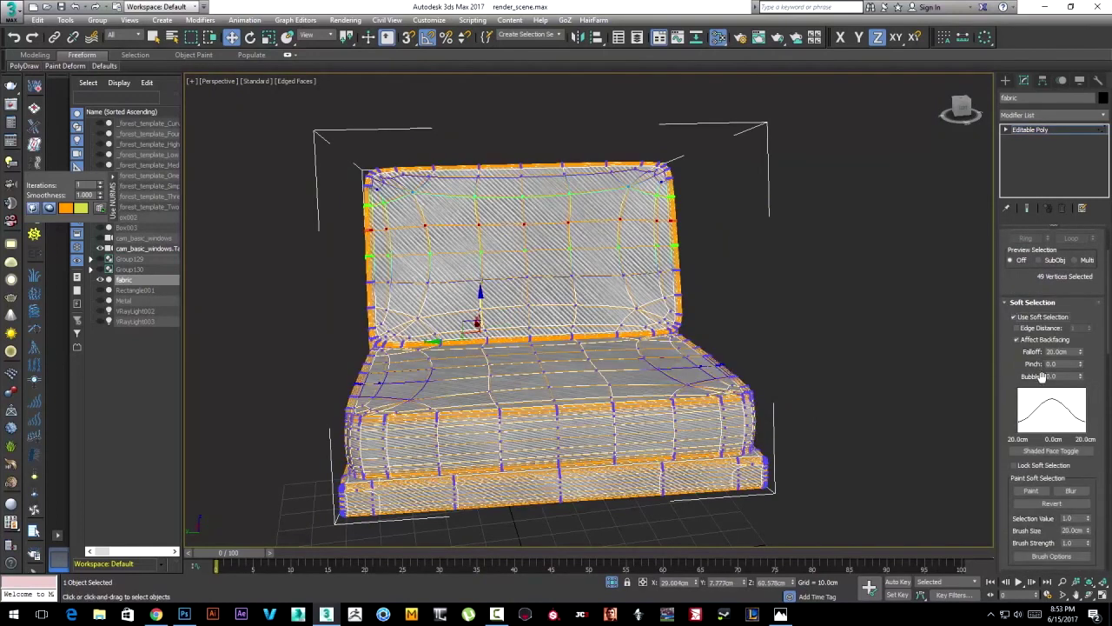
# Raise the seat's front edge vertices slightly with soft falloff.
pyautogui.click(677, 396)
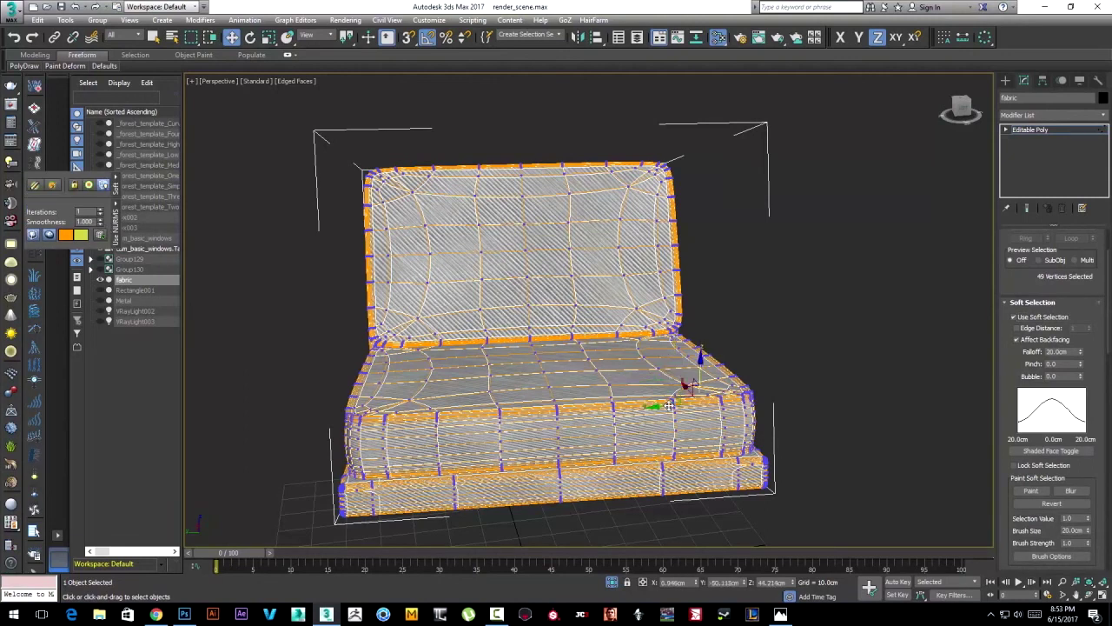
pyautogui.scroll(4, 673, 399)
pyautogui.scroll(2, 672, 400)
pyautogui.scroll(-1, 787, 396)
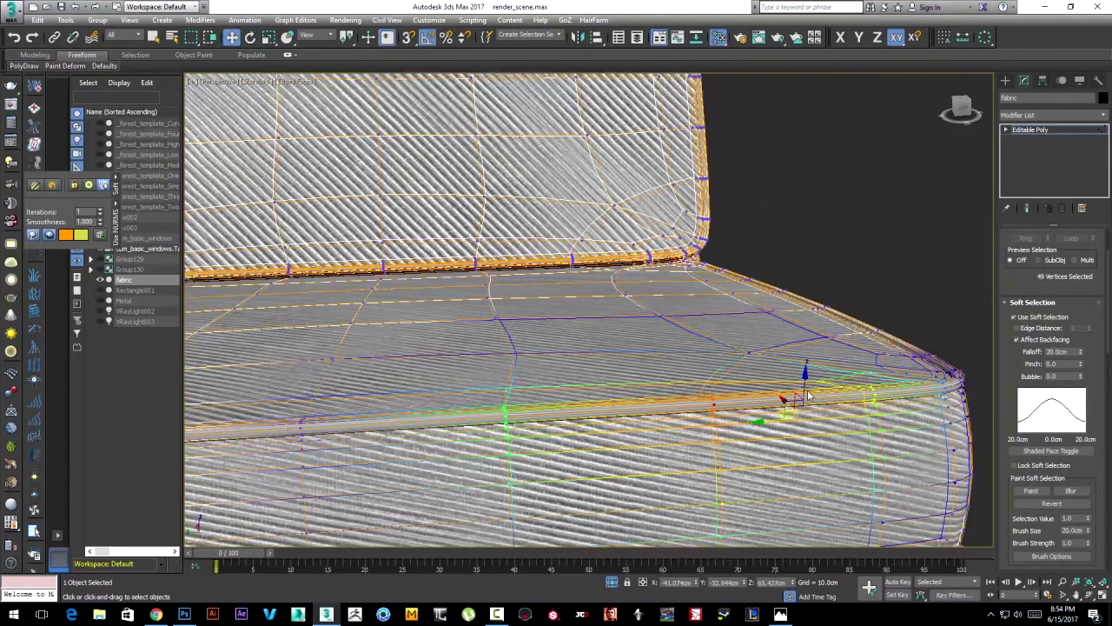
pyautogui.moveTo(803, 383); pyautogui.dragTo(804, 374)
pyautogui.scroll(-5, 803, 374)
pyautogui.keyDown('alt'); pyautogui.moveTo(789, 371); pyautogui.dragTo(937, 391, button='middle'); pyautogui.keyUp('alt')
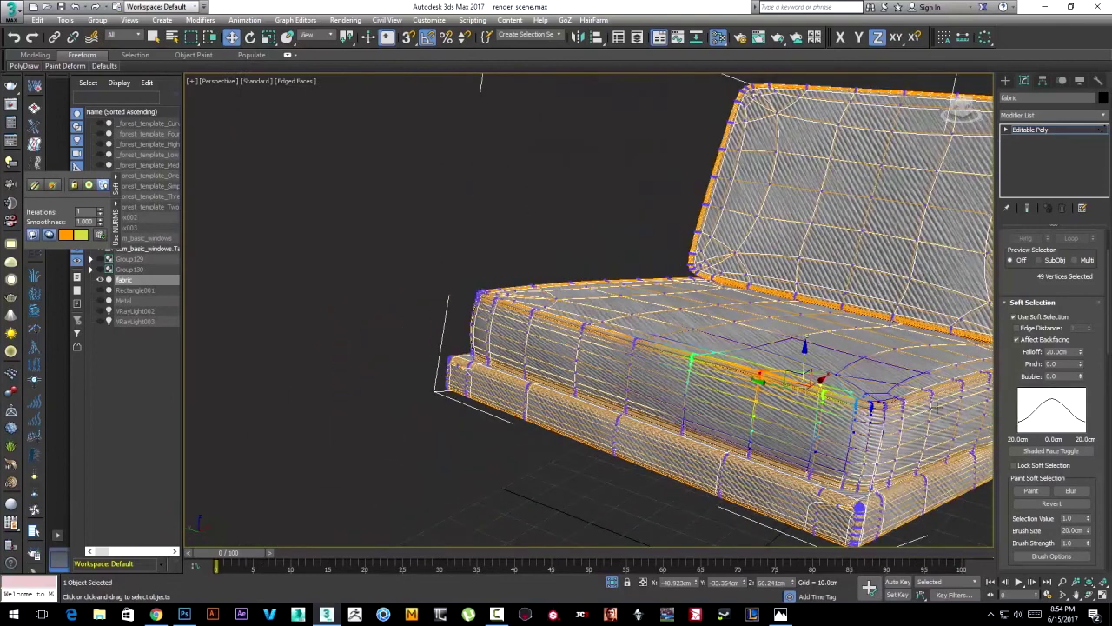
pyautogui.scroll(4, 938, 387)
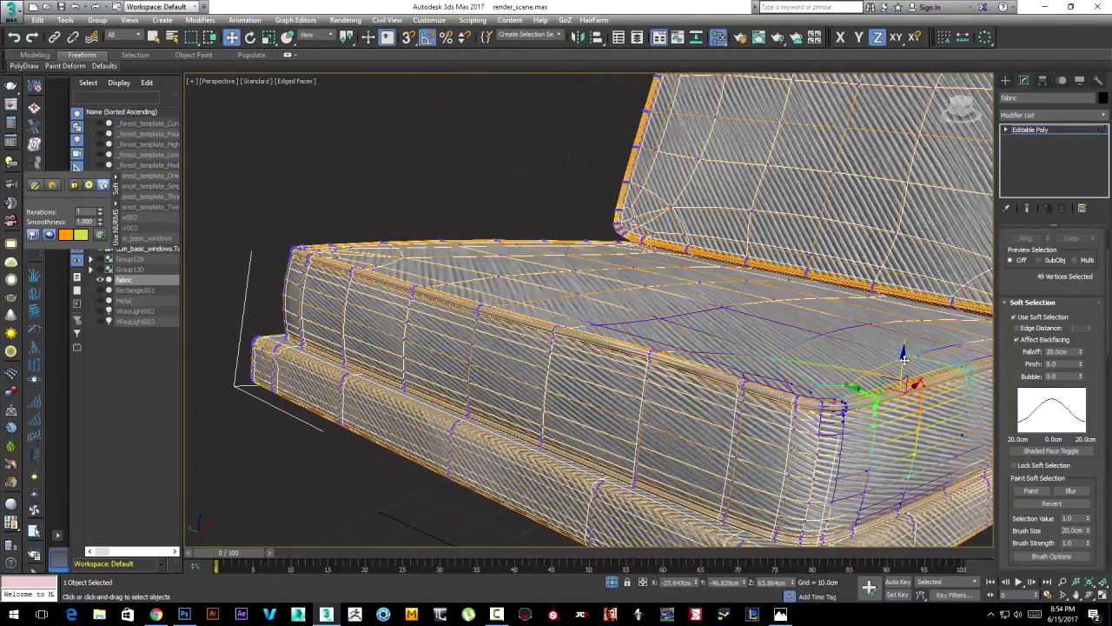
pyautogui.scroll(-4, 904, 360)
pyautogui.scroll(4, 765, 391)
pyautogui.moveTo(869, 382)
pyautogui.keyDown('alt'); pyautogui.mouseDown(button='middle')
pyautogui.moveTo(677, 398)
pyautogui.moveTo(742, 421)
pyautogui.mouseUp(button='middle'); pyautogui.keyUp('alt')
# Nudge vertices at the inner seat-back corner and lower backrest, then view the cushion shaded.
pyautogui.click(741, 387)
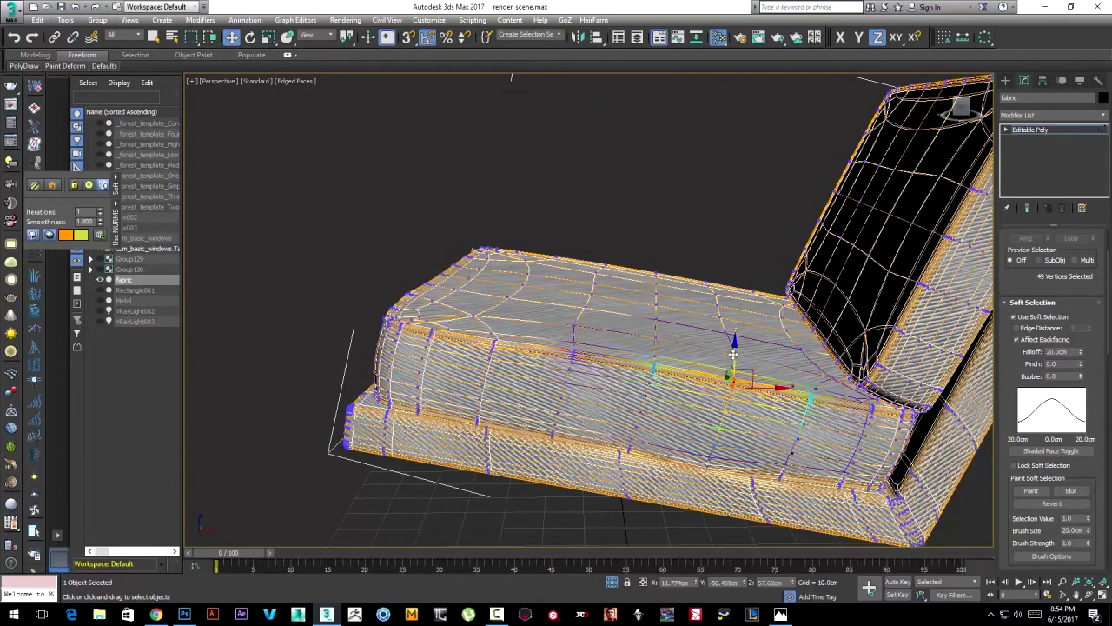
pyautogui.click(895, 400)
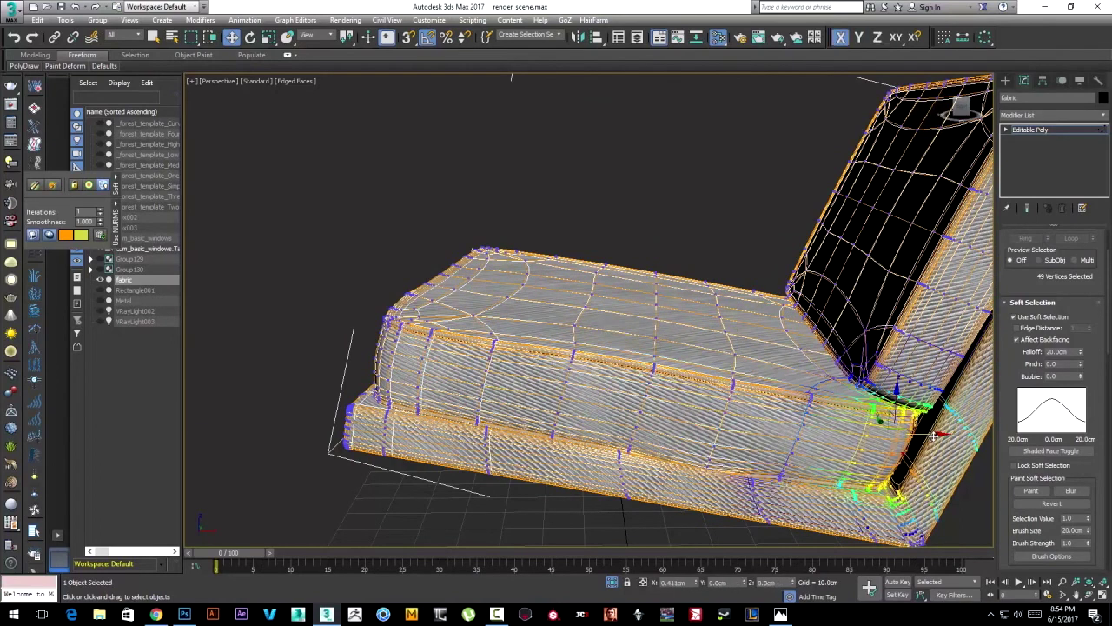
pyautogui.click(938, 360)
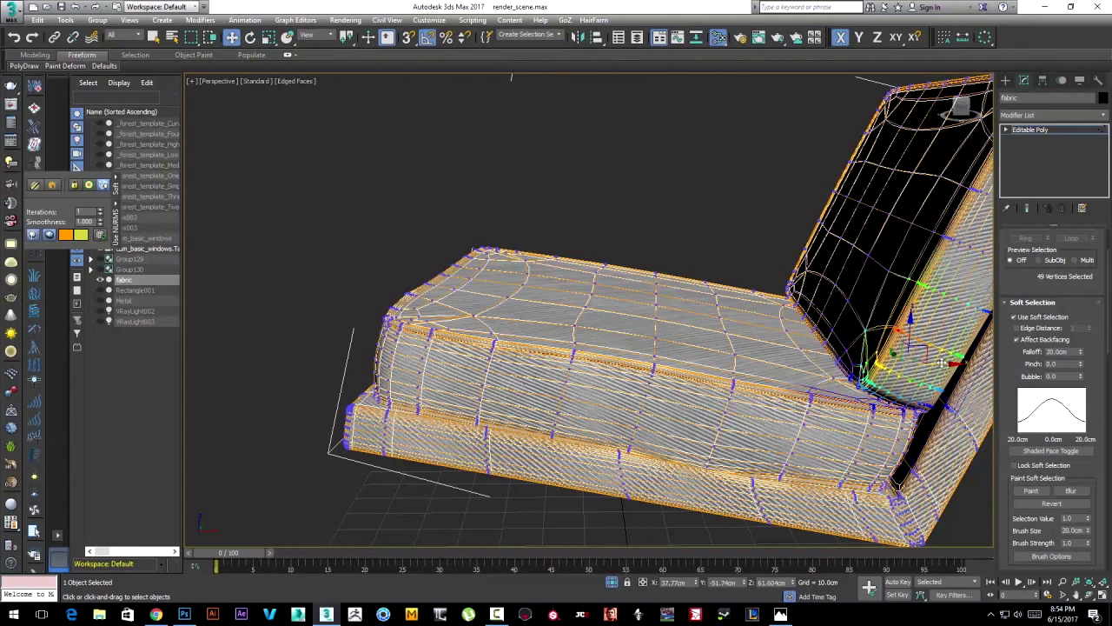
pyautogui.moveTo(941, 361); pyautogui.dragTo(938, 364)
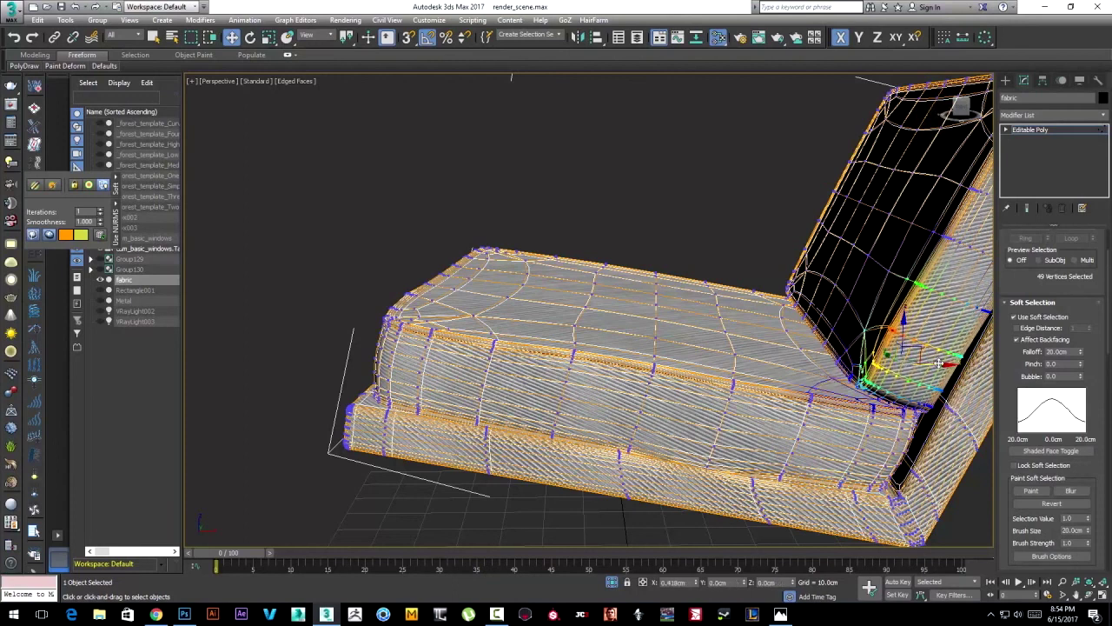
pyautogui.press('F4')
pyautogui.scroll(-8, 744, 228)
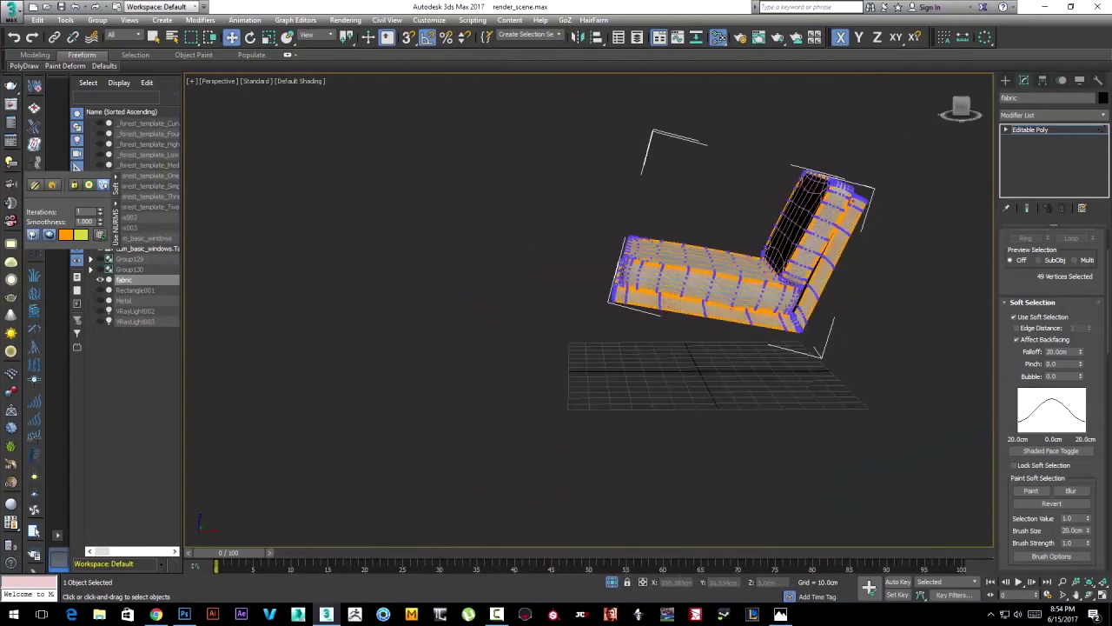
pyautogui.scroll(5, 699, 318)
pyautogui.moveTo(818, 360)
pyautogui.keyDown('alt'); pyautogui.mouseDown(button='middle')
pyautogui.moveTo(809, 405)
pyautogui.moveTo(912, 299)
pyautogui.moveTo(926, 373)
pyautogui.moveTo(827, 305)
pyautogui.mouseUp(button='middle'); pyautogui.keyUp('alt')
# Exit vertex editing and zoom out until the whole shaded fabric cushion is visible.
pyautogui.press('1')
pyautogui.click(942, 310)
pyautogui.click(826, 305)
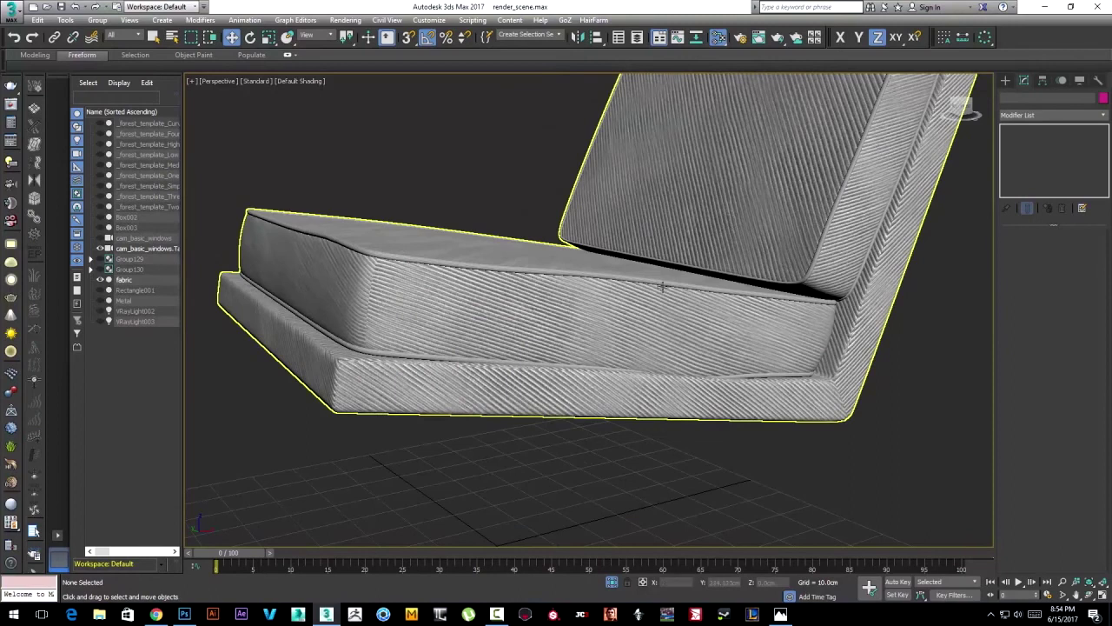
pyautogui.keyDown('alt'); pyautogui.moveTo(371, 255); pyautogui.dragTo(392, 268, button='middle'); pyautogui.keyUp('alt')
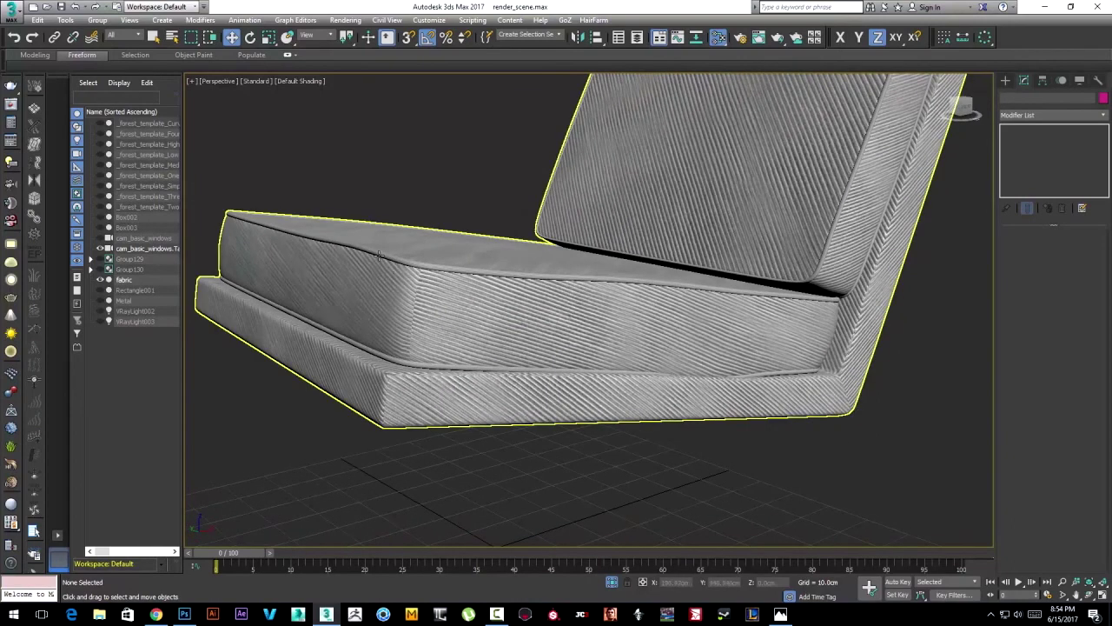
pyautogui.scroll(-3, 747, 342)
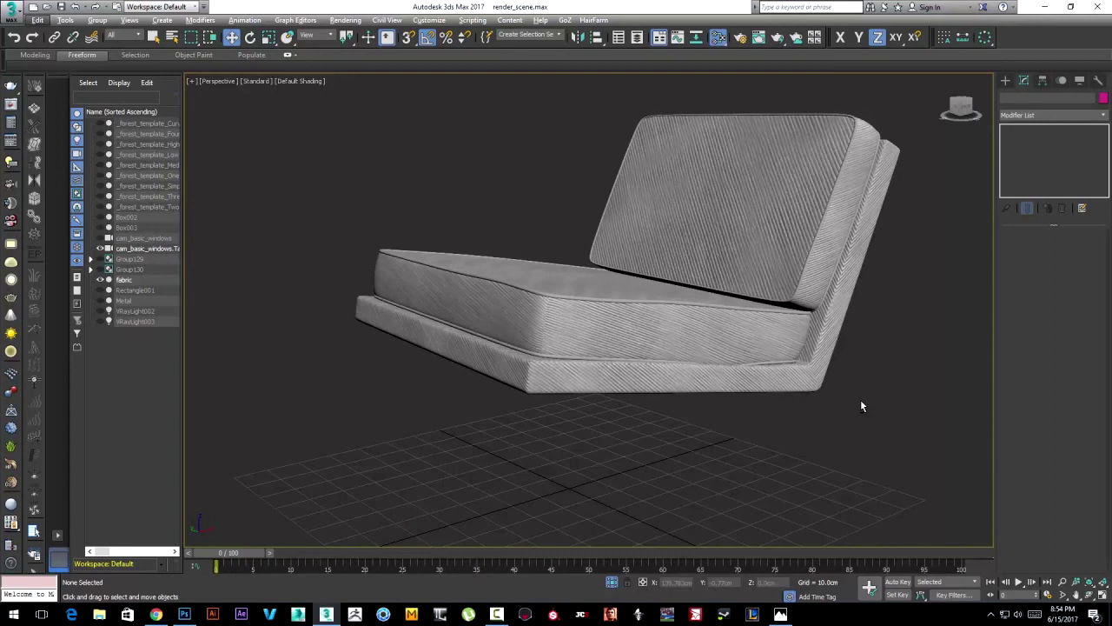
pyautogui.hotkey('ctrl', 'z')
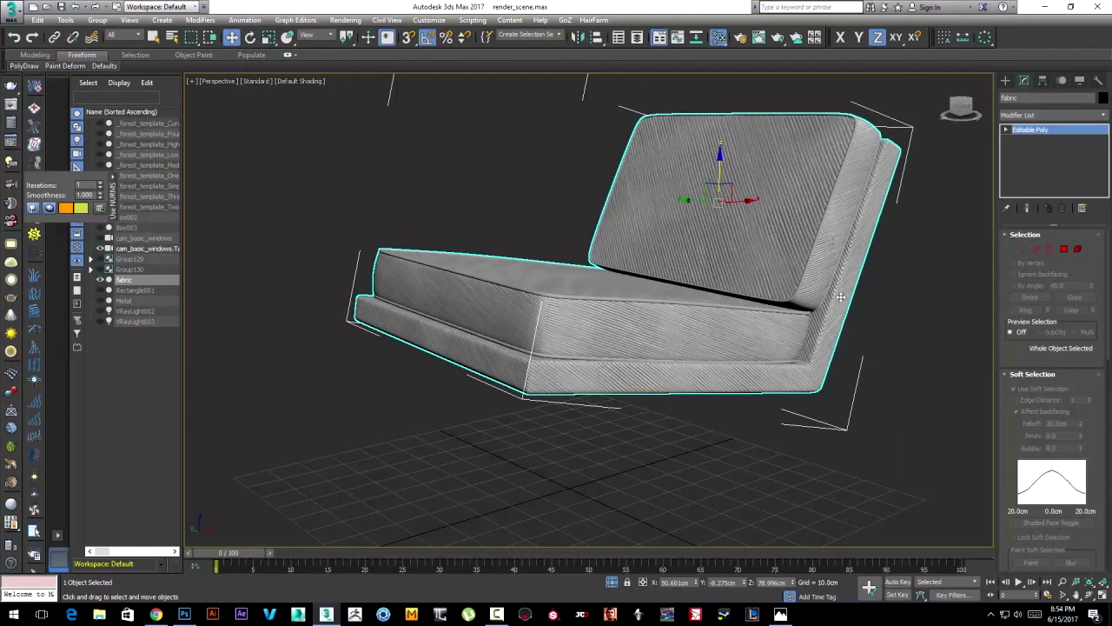
pyautogui.scroll(-3, 841, 297)
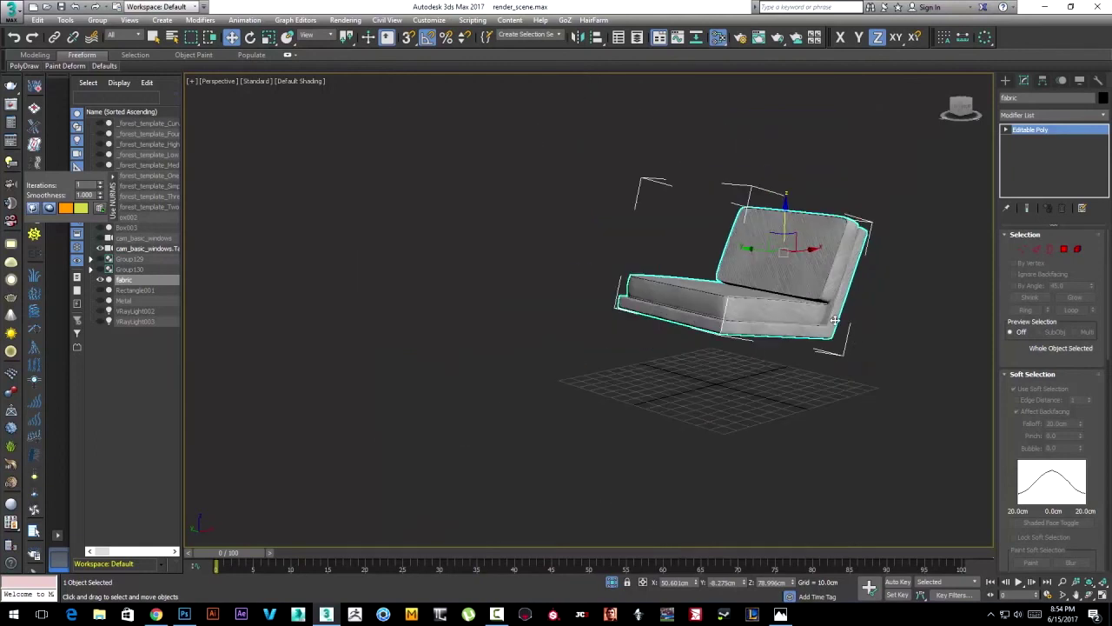
pyautogui.scroll(2, 835, 319)
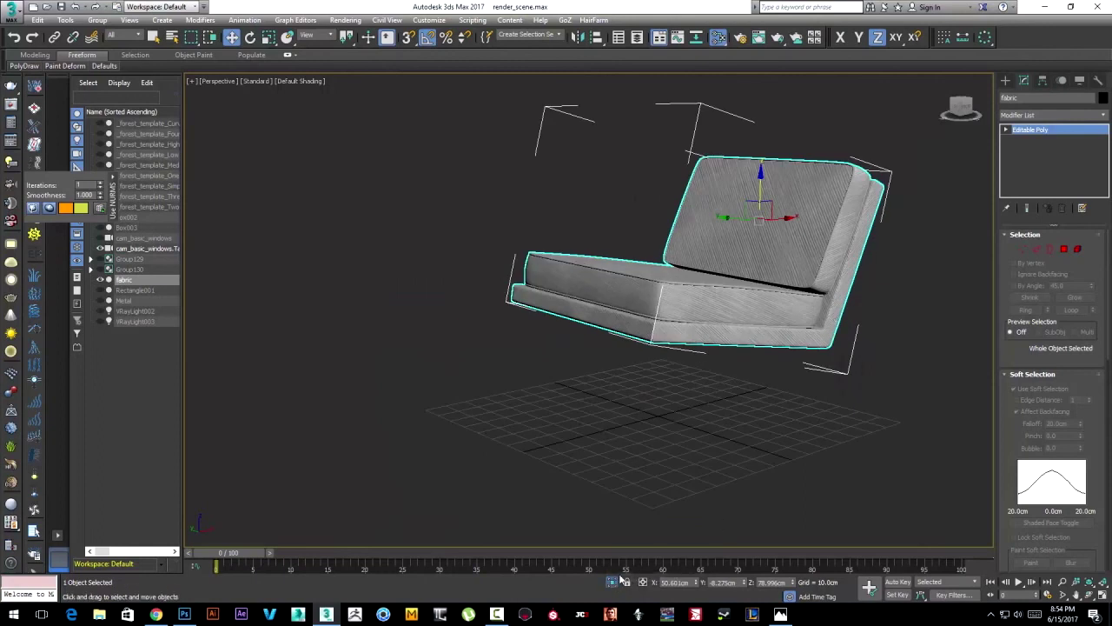
# Add the Metal frame to the cushion selection and isolate both with Alt+Q.
pyautogui.click(612, 582)
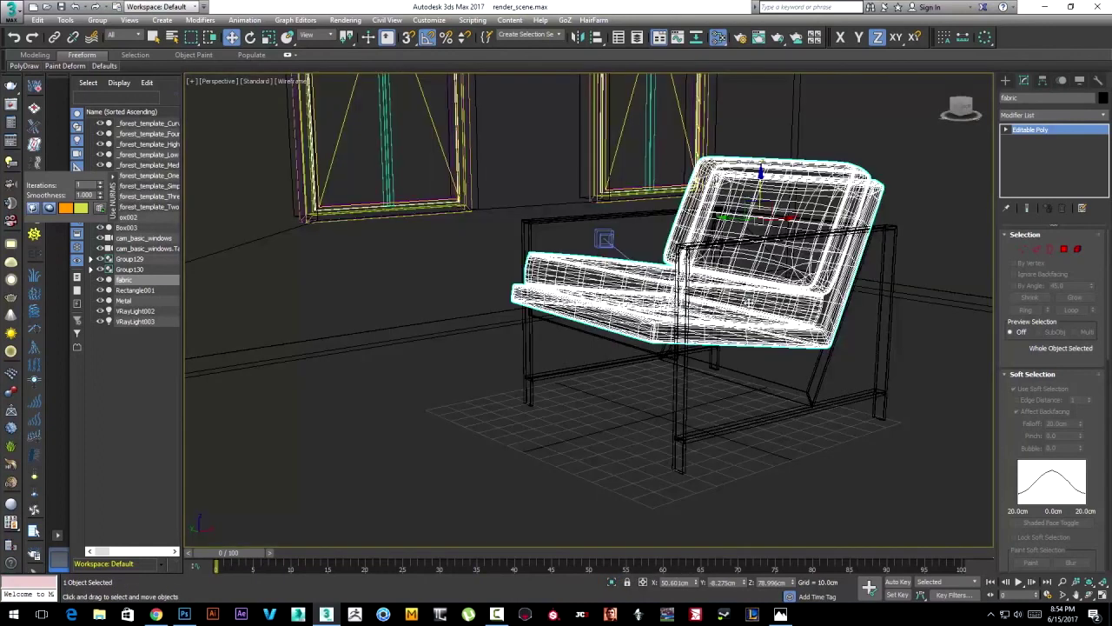
pyautogui.scroll(2, 836, 329)
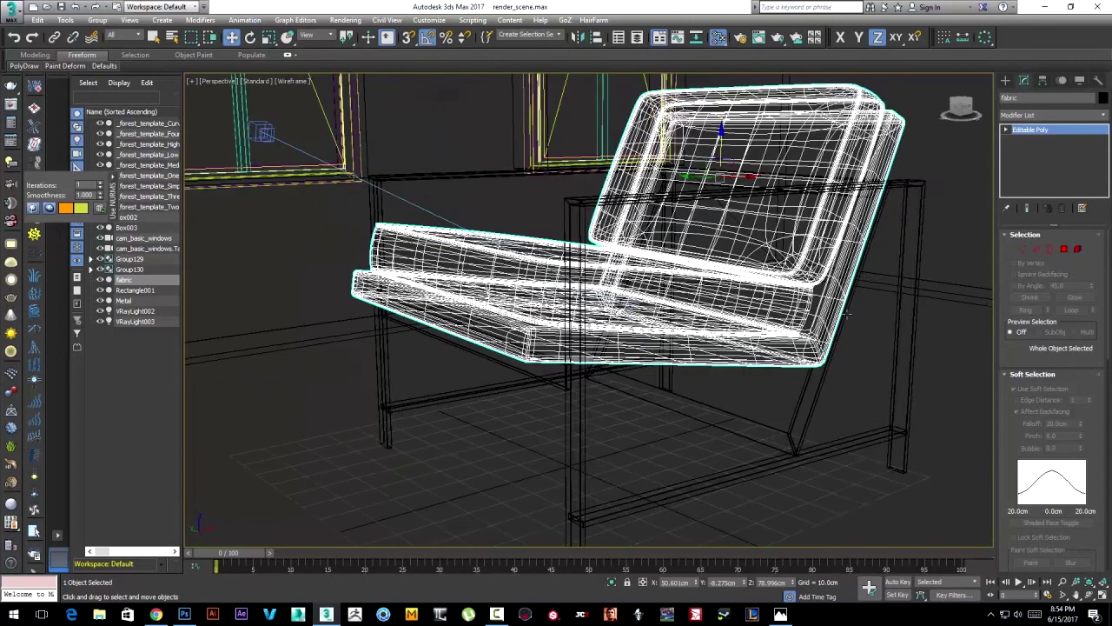
pyautogui.keyDown('alt'); pyautogui.moveTo(836, 328); pyautogui.dragTo(884, 331, button='middle'); pyautogui.keyUp('alt')
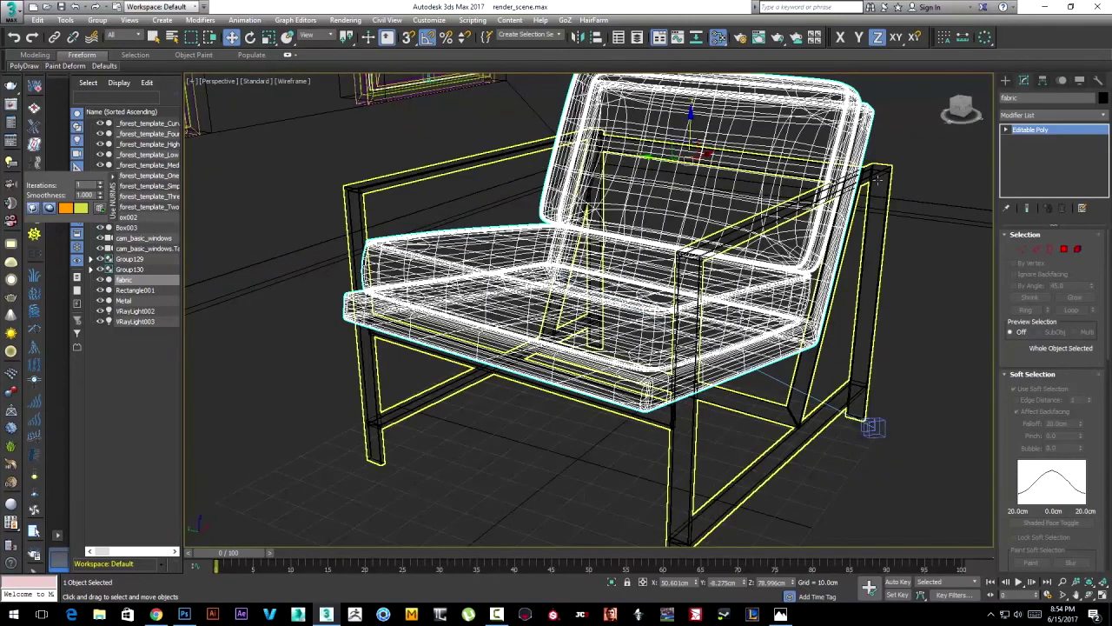
pyautogui.press('F3')
pyautogui.keyDown('ctrl'); pyautogui.click(878, 180); pyautogui.keyUp('ctrl')
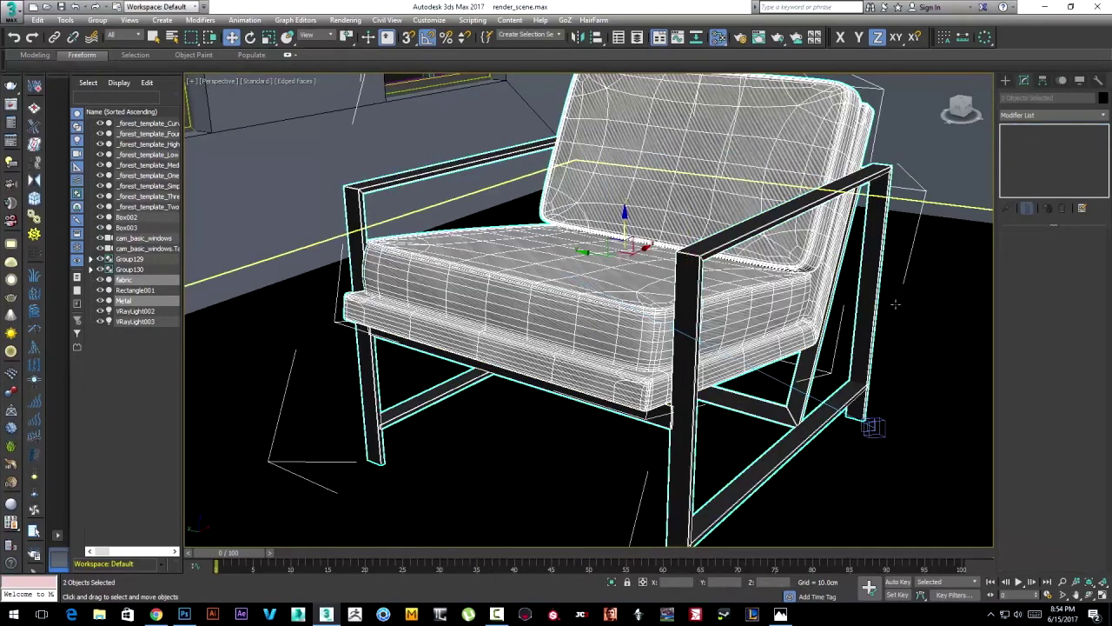
pyautogui.hotkey('alt', 'q')
# Switch to the cam_basic_windows camera and reopen the V-Ray Rendered Frame Window for comparison.
pyautogui.keyDown('alt'); pyautogui.moveTo(895, 304); pyautogui.dragTo(673, 278, button='middle'); pyautogui.keyUp('alt')
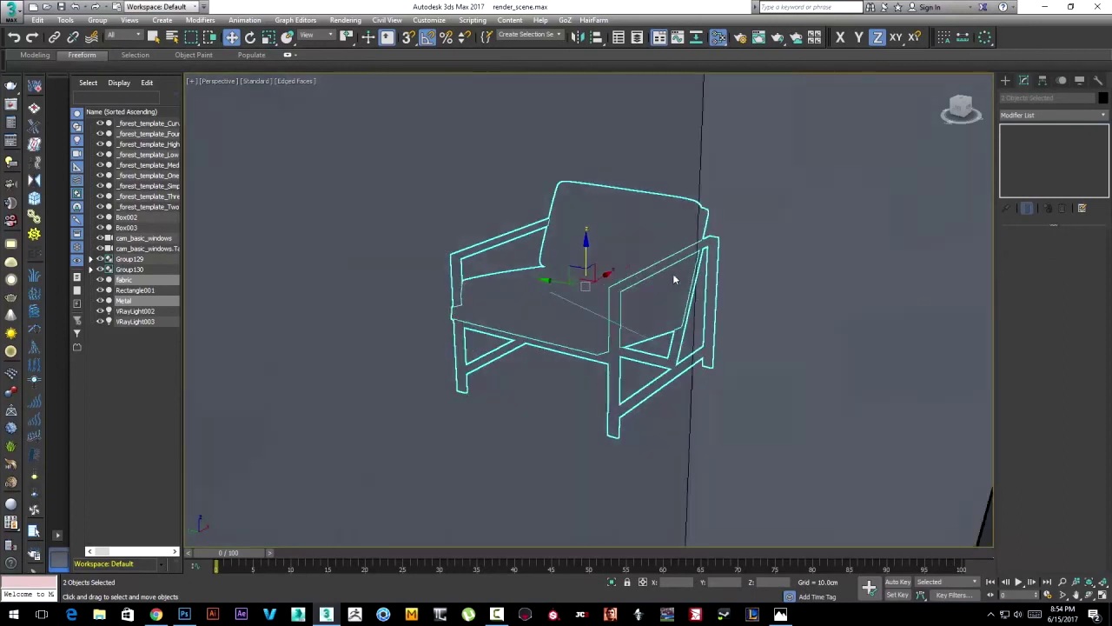
pyautogui.press('c')
pyautogui.click(758, 36)
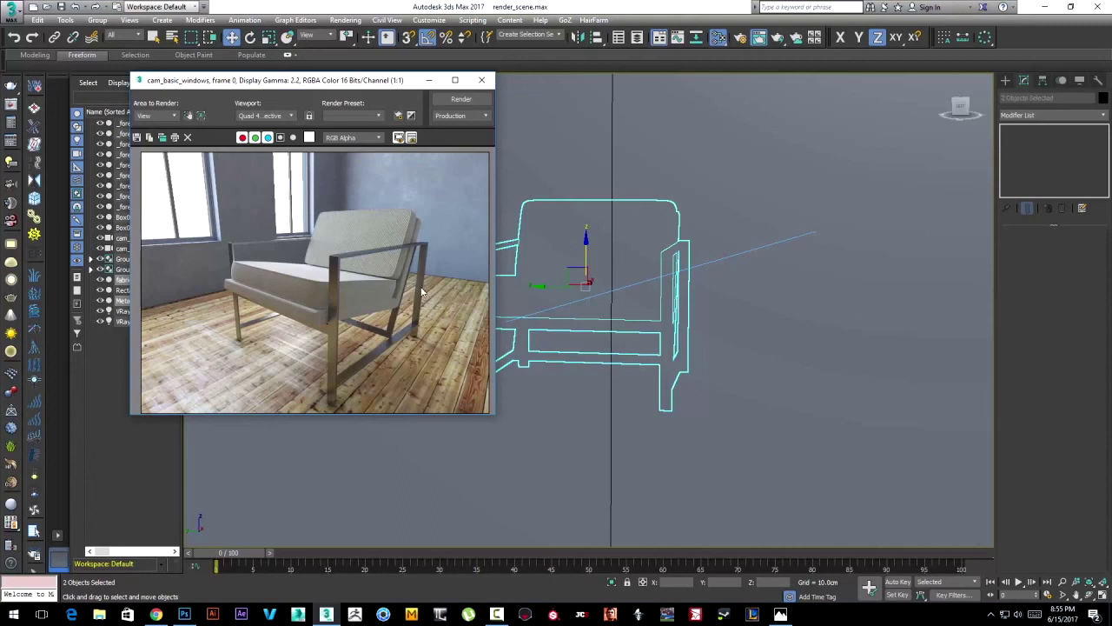
# Close the render window and select the fabric cushion together with the Metal frame.
pyautogui.click(482, 80)
pyautogui.scroll(2, 689, 348)
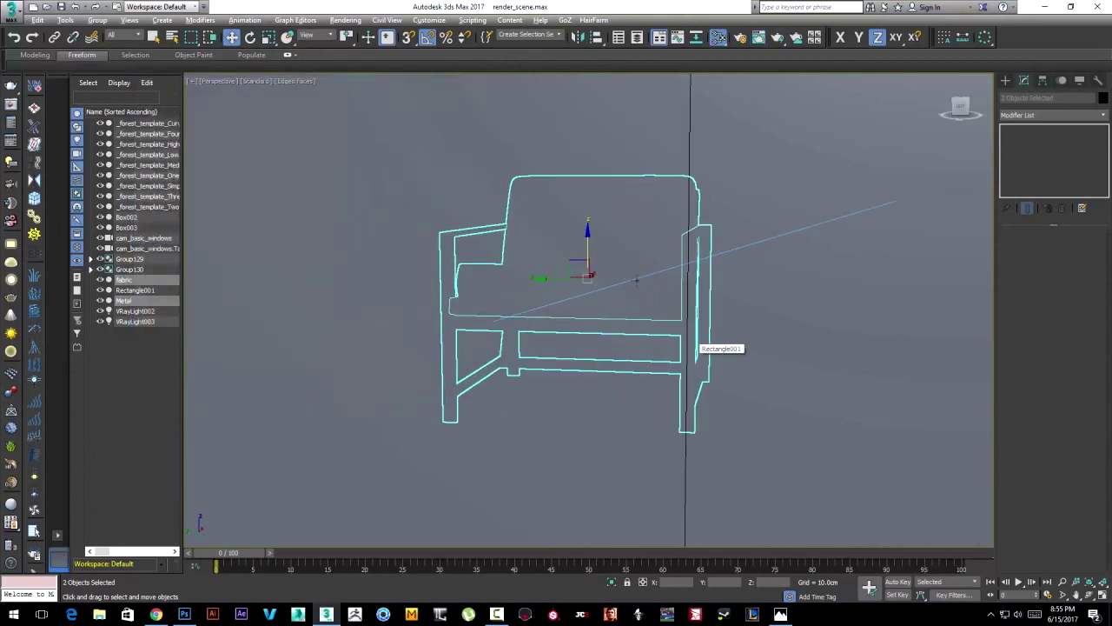
pyautogui.keyDown('alt'); pyautogui.moveTo(689, 348); pyautogui.dragTo(826, 303, button='middle'); pyautogui.keyUp('alt')
pyautogui.press('F3')
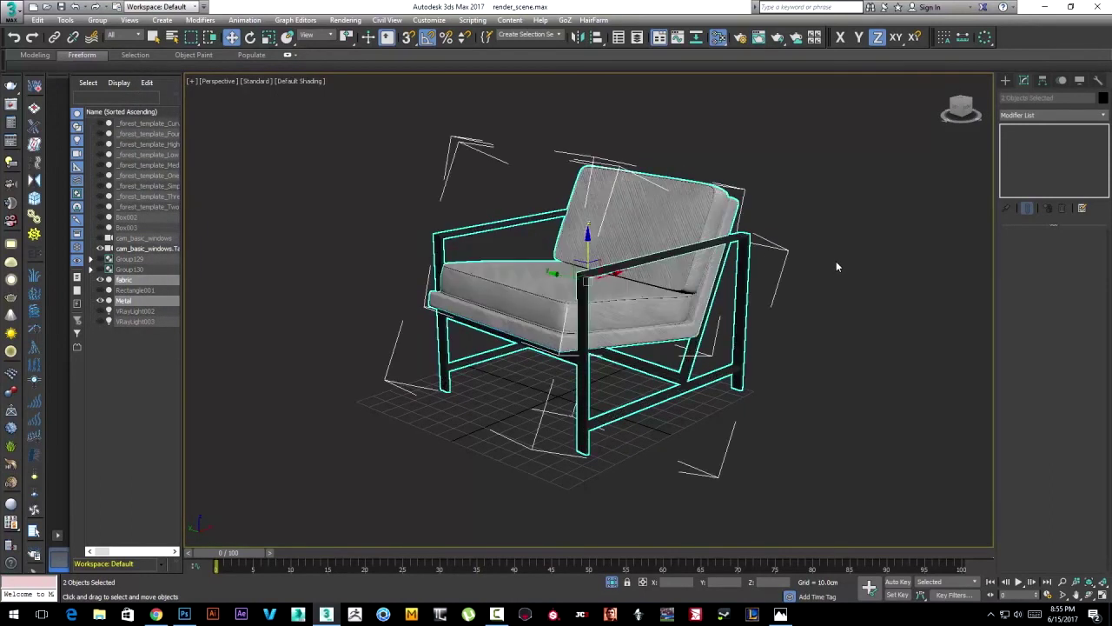
pyautogui.click(836, 261)
pyautogui.click(735, 226)
pyautogui.keyDown('ctrl'); pyautogui.click(744, 253); pyautogui.keyUp('ctrl')
# Centre the chair in the Top view, briefly checking the camera and Perspective views.
pyautogui.press('t')
pyautogui.scroll(5, 602, 259)
pyautogui.moveTo(602, 259); pyautogui.dragTo(704, 284, button='middle')
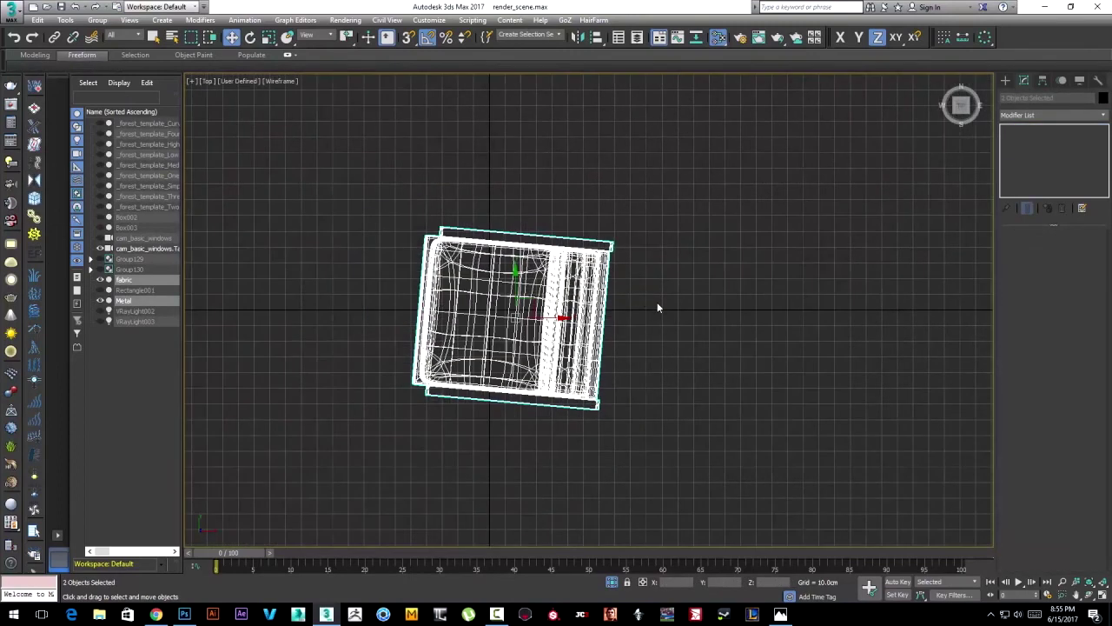
pyautogui.press('e')
pyautogui.press('c')
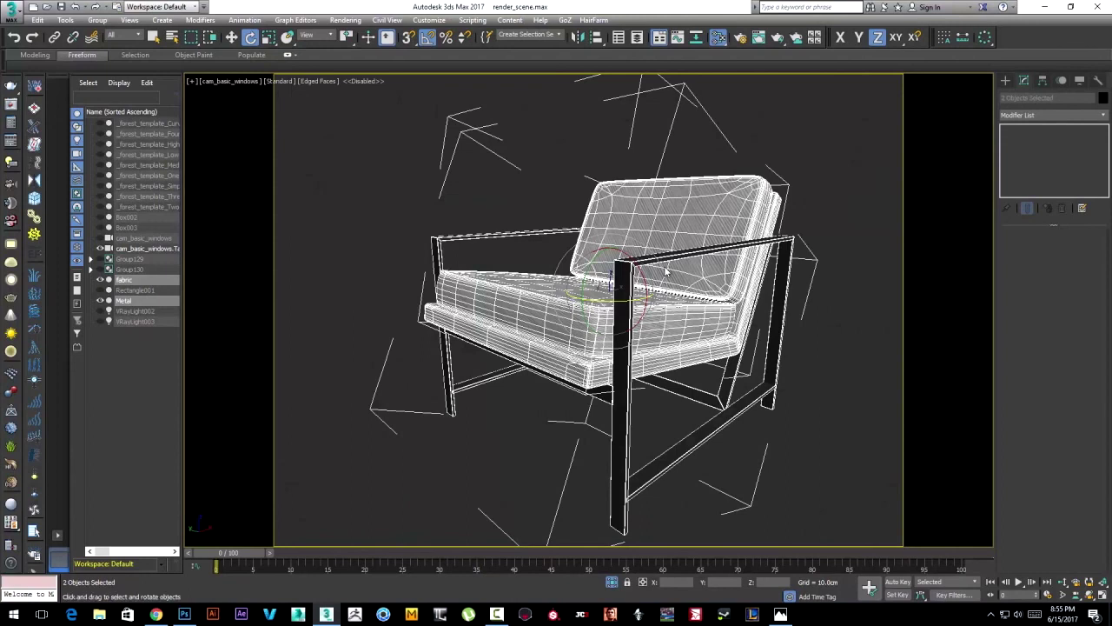
pyautogui.press('p')
pyautogui.press('w')
pyautogui.keyDown('alt'); pyautogui.moveTo(664, 265); pyautogui.dragTo(701, 347, button='middle'); pyautogui.keyUp('alt')
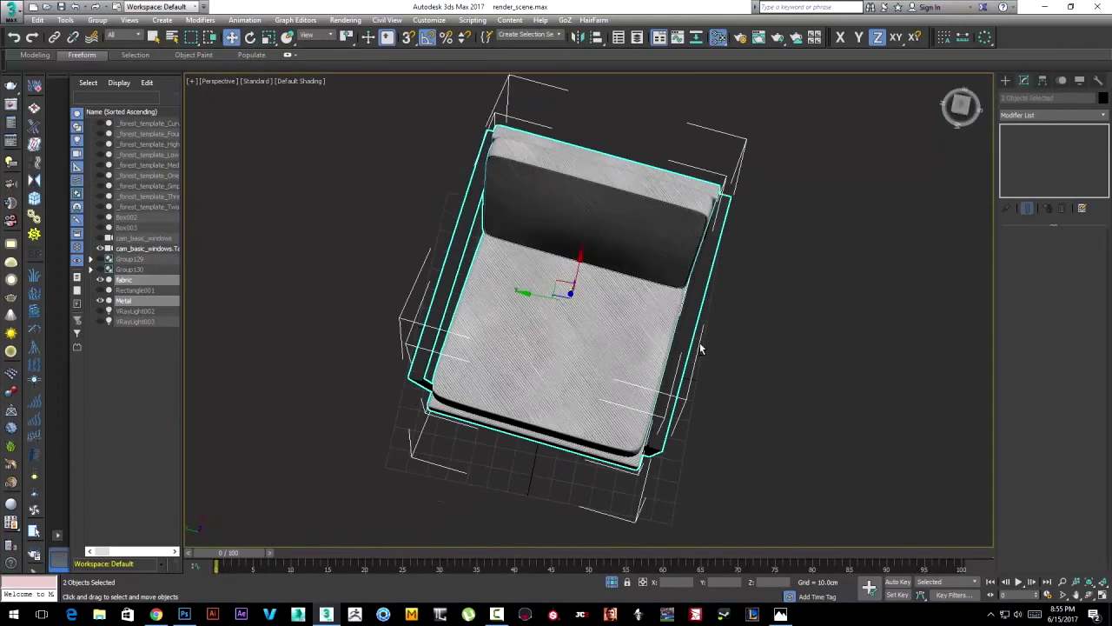
pyautogui.scroll(3, 700, 348)
# Rotate cushion and frame square to the grid in Top view, then show Perspective with edged faces.
pyautogui.press('t')
pyautogui.scroll(3, 757, 345)
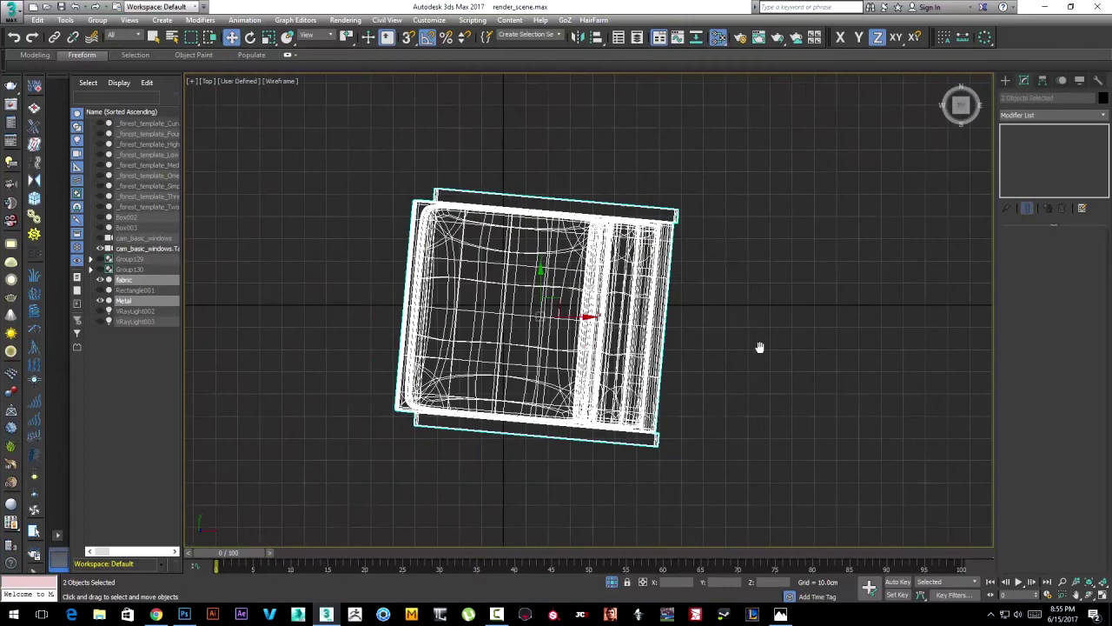
pyautogui.press('e')
pyautogui.moveTo(660, 301); pyautogui.dragTo(766, 341)
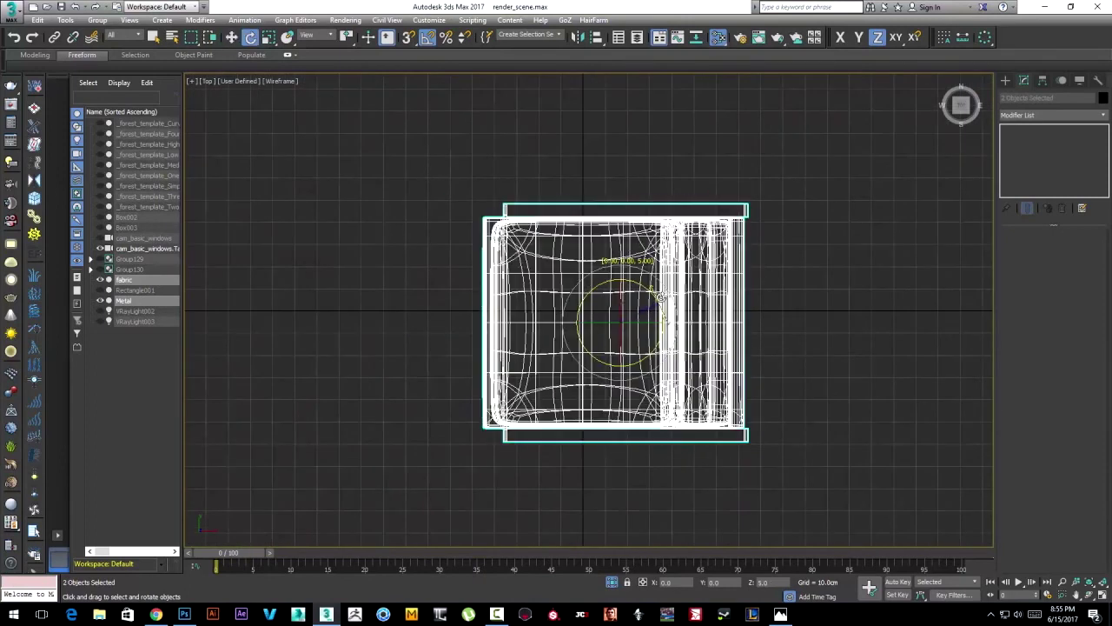
pyautogui.press('p')
pyautogui.press('w')
pyautogui.moveTo(800, 343)
pyautogui.keyDown('alt'); pyautogui.mouseDown(button='middle')
pyautogui.moveTo(766, 287)
pyautogui.moveTo(795, 301)
pyautogui.moveTo(779, 310)
pyautogui.moveTo(784, 296)
pyautogui.mouseUp(button='middle'); pyautogui.keyUp('alt')
pyautogui.press('F3')
pyautogui.press('F3')
pyautogui.press('F4')
# Select only the fabric cushion and toggle its NURMS smoothing off and back on.
pyautogui.click(785, 295)
pyautogui.click(704, 227)
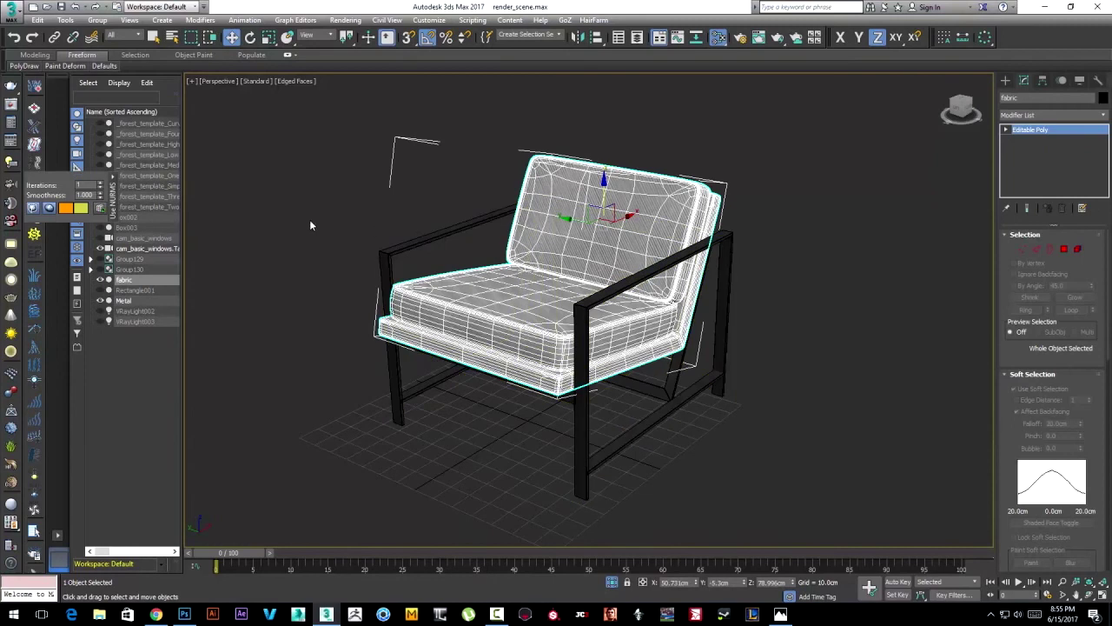
pyautogui.rightClick(633, 219)
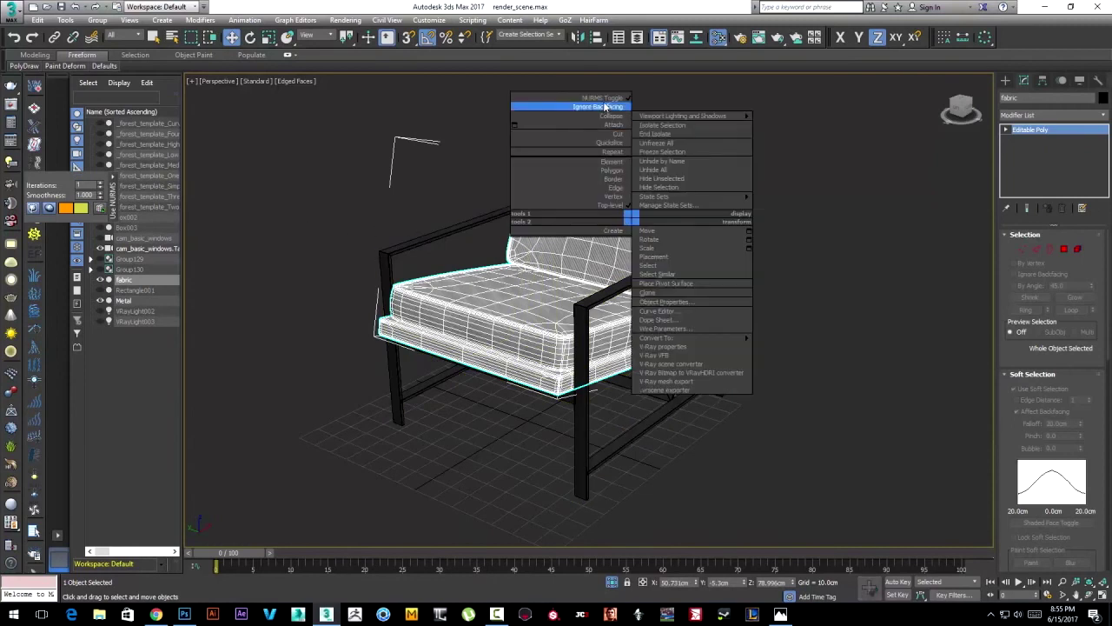
pyautogui.click(668, 160)
pyautogui.click(707, 282)
pyautogui.click(678, 215)
pyautogui.rightClick(679, 214)
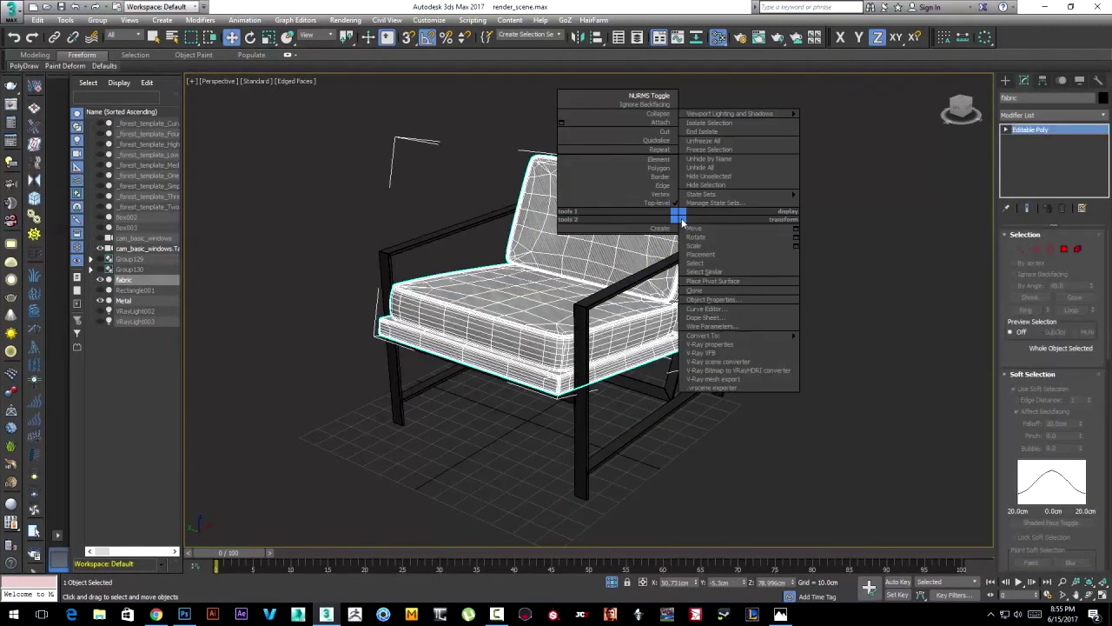
pyautogui.click(633, 95)
# Convert the smoothed fabric cushion to Editable Poly and inspect it within the metal frame.
pyautogui.rightClick(616, 191)
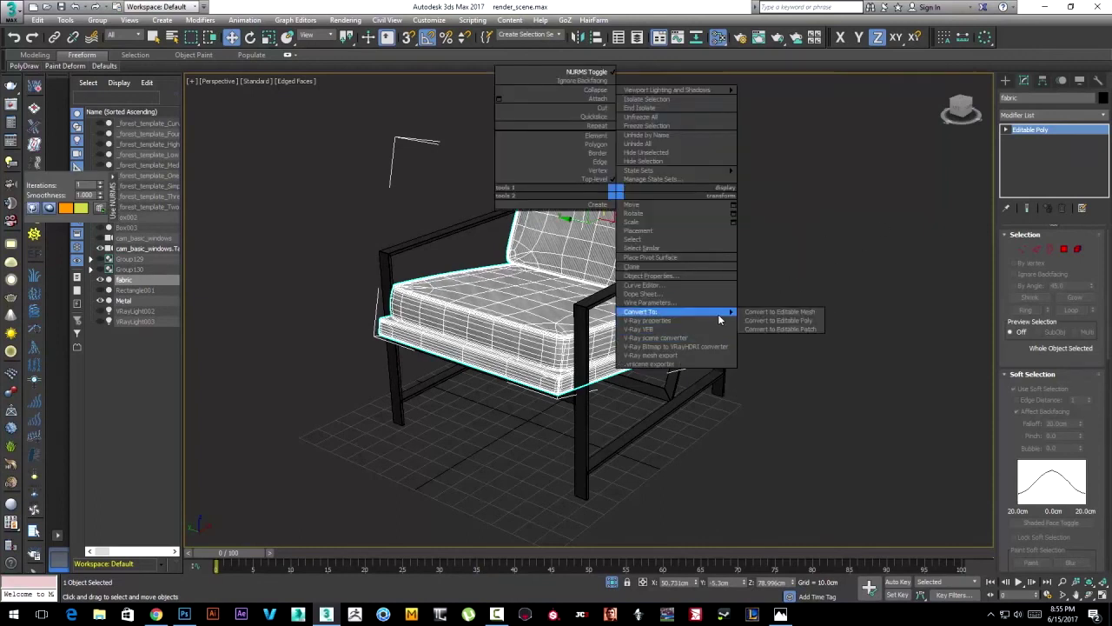
pyautogui.click(778, 321)
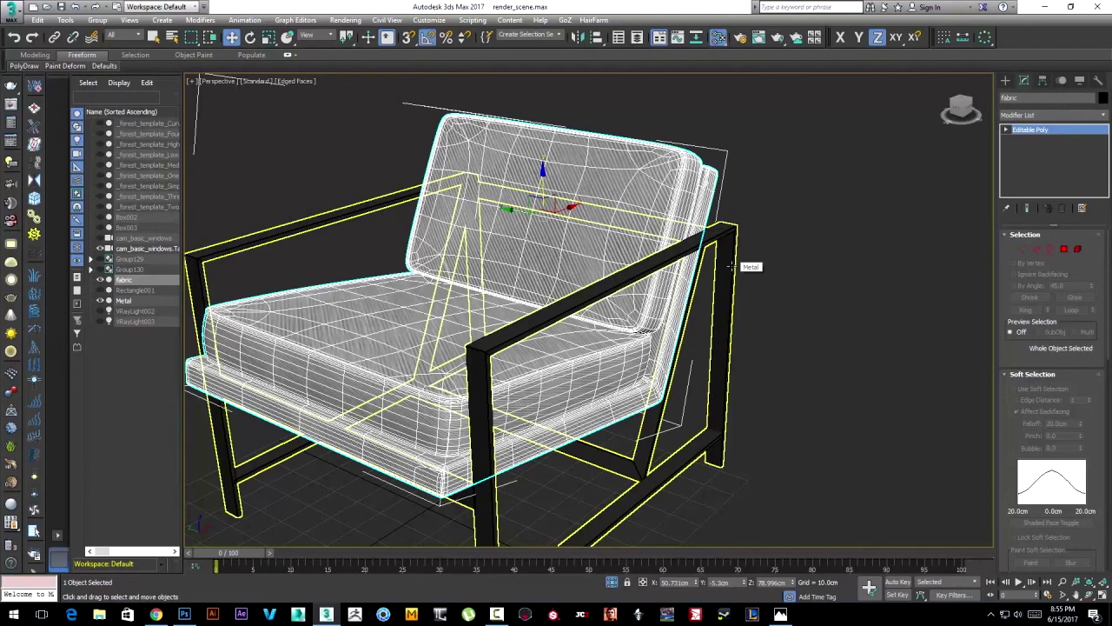
pyautogui.click(840, 290)
pyautogui.hotkey('ctrl', 'z')
pyautogui.keyDown('alt'); pyautogui.moveTo(802, 251); pyautogui.dragTo(744, 238, button='middle'); pyautogui.keyUp('alt')
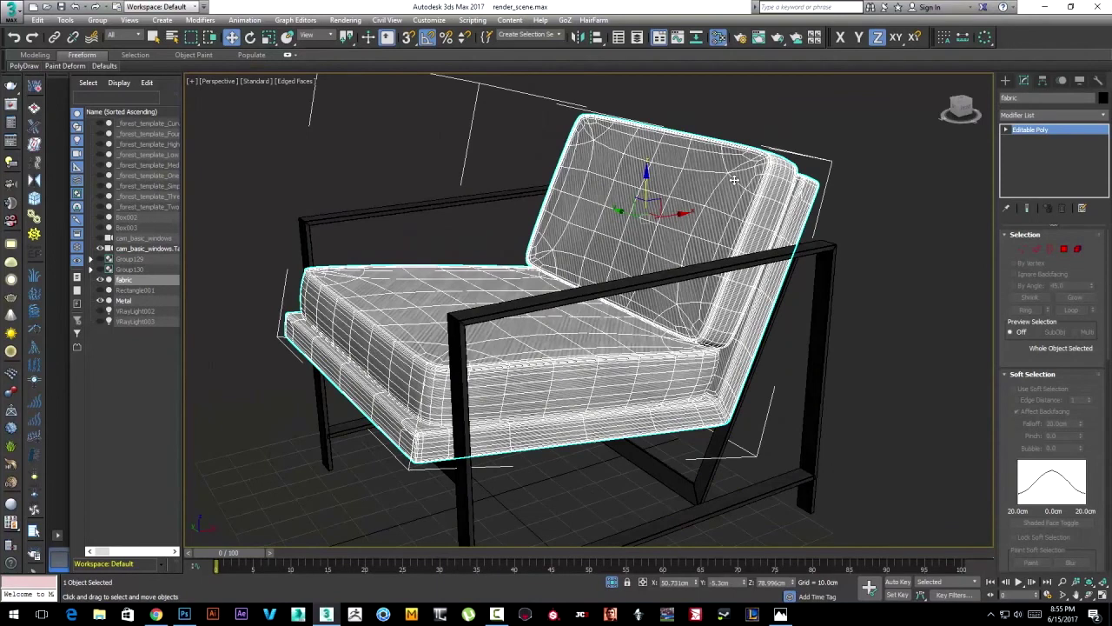
pyautogui.click(823, 248)
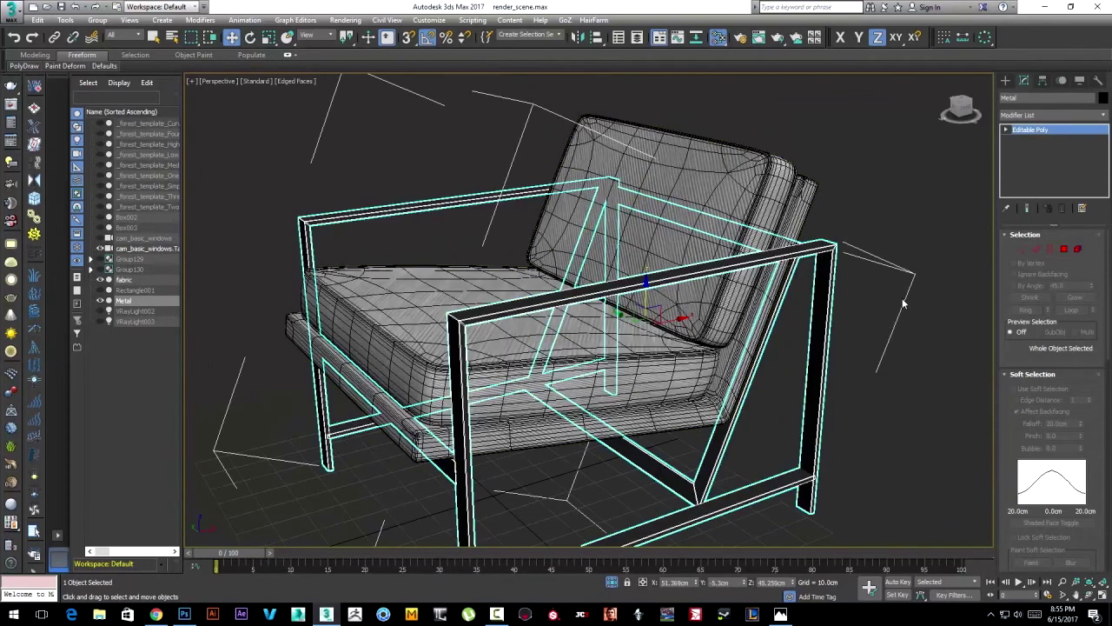
pyautogui.keyDown('alt'); pyautogui.moveTo(904, 304); pyautogui.dragTo(881, 241, button='middle'); pyautogui.keyUp('alt')
pyautogui.click(827, 147)
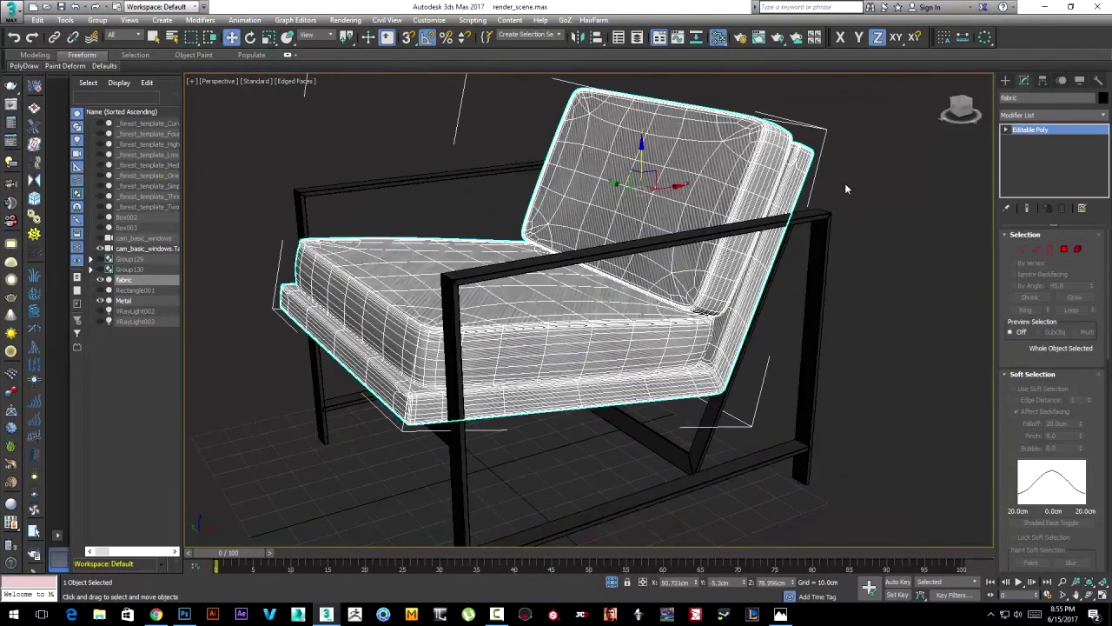
pyautogui.keyDown('alt'); pyautogui.moveTo(846, 188); pyautogui.dragTo(864, 199, button='middle'); pyautogui.keyUp('alt')
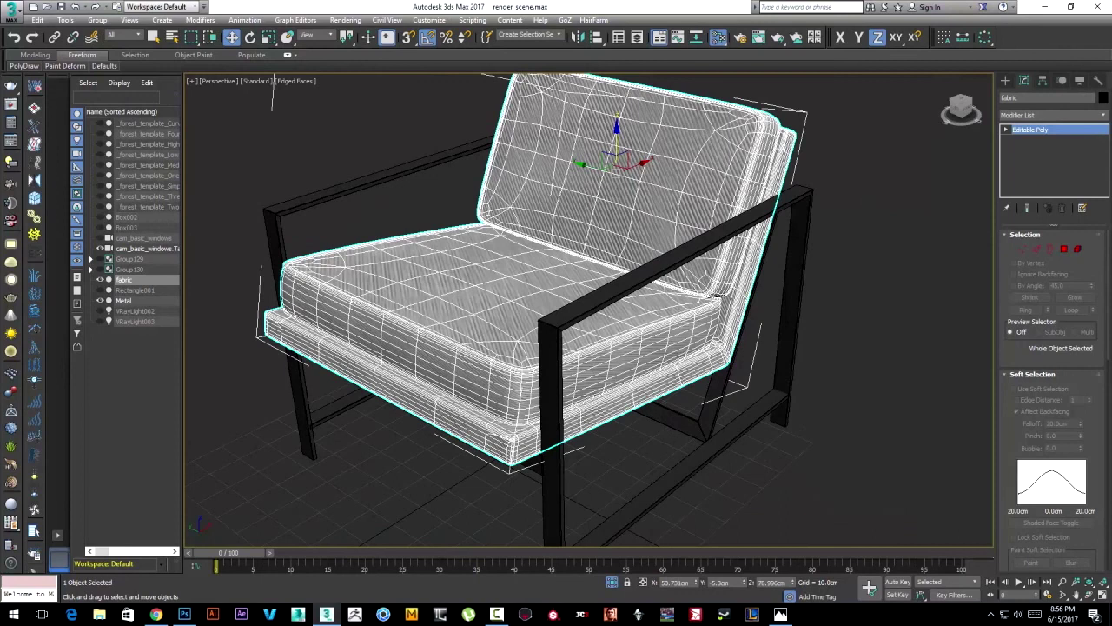
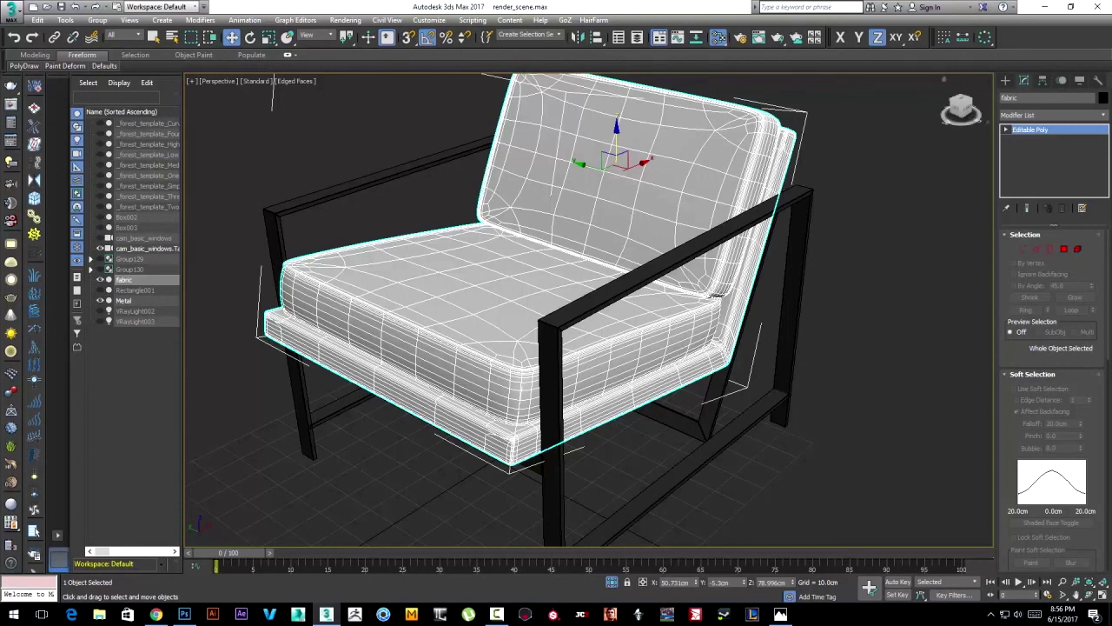
# Create a new Standard material named Metal in the Slate Material Editor.
pyautogui.press('m')
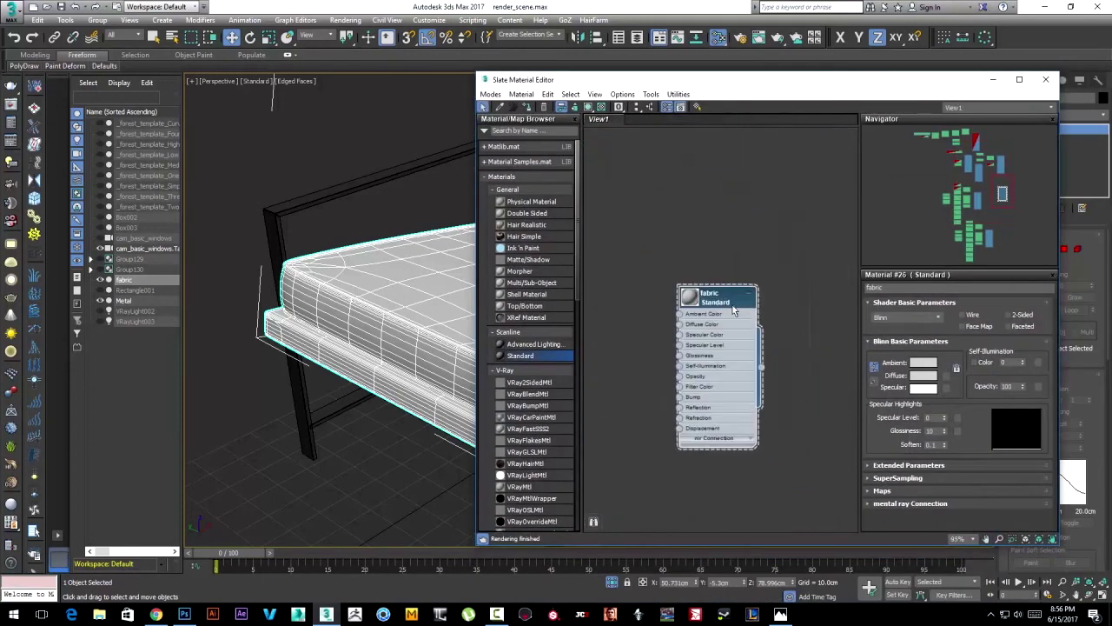
pyautogui.moveTo(520, 356); pyautogui.dragTo(682, 279)
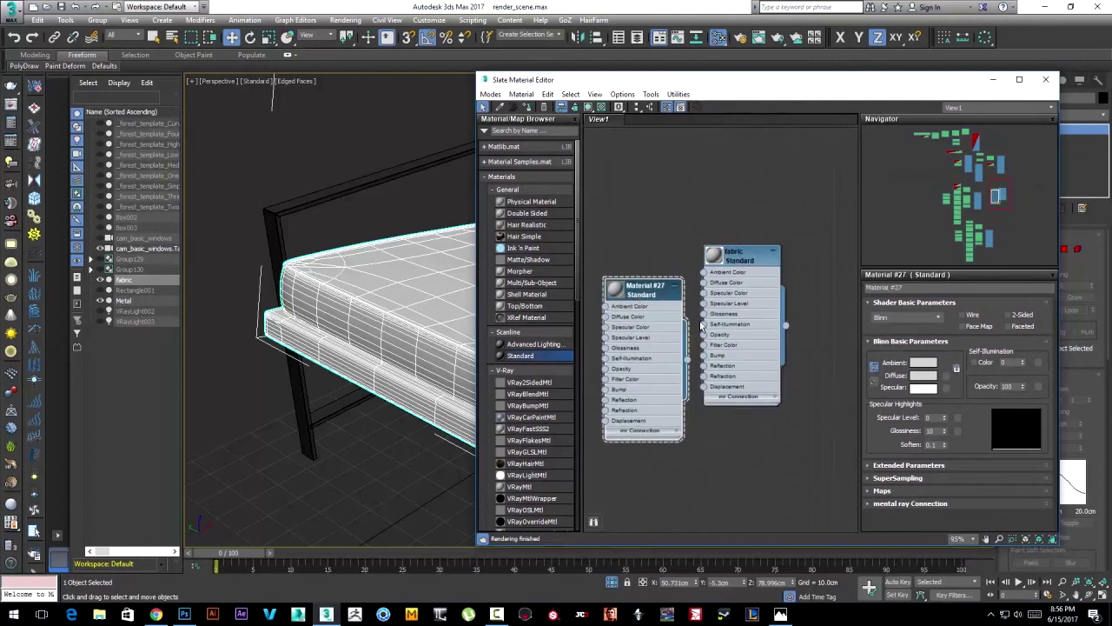
pyautogui.write('Metal')
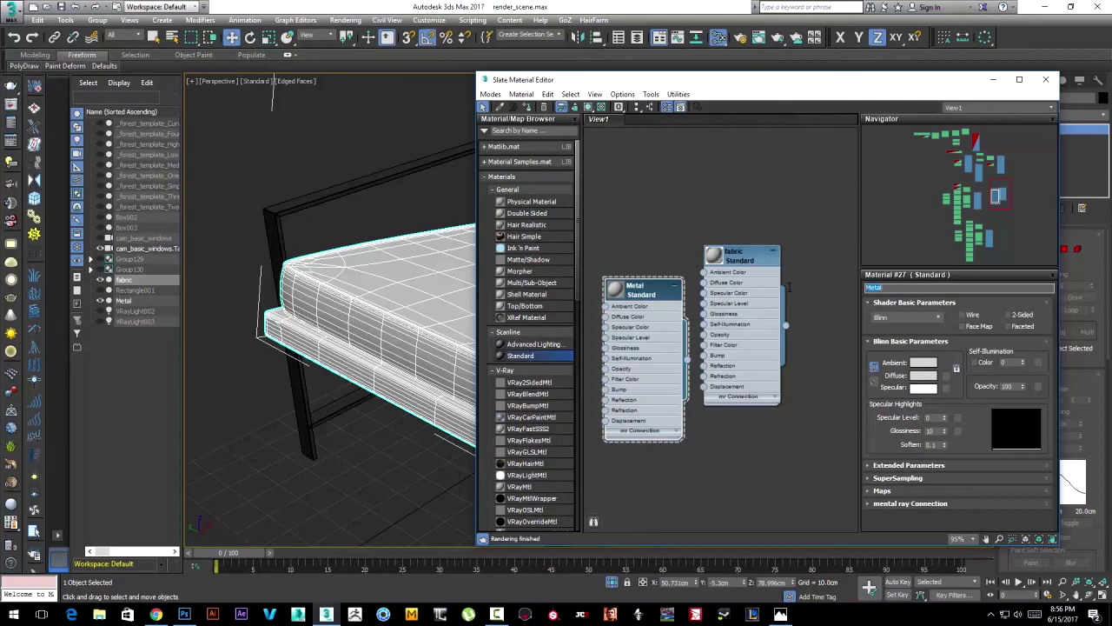
# Assign Metal to the chair frame, replacing the same-named material, and check the cushion's fabric.
pyautogui.click(423, 162)
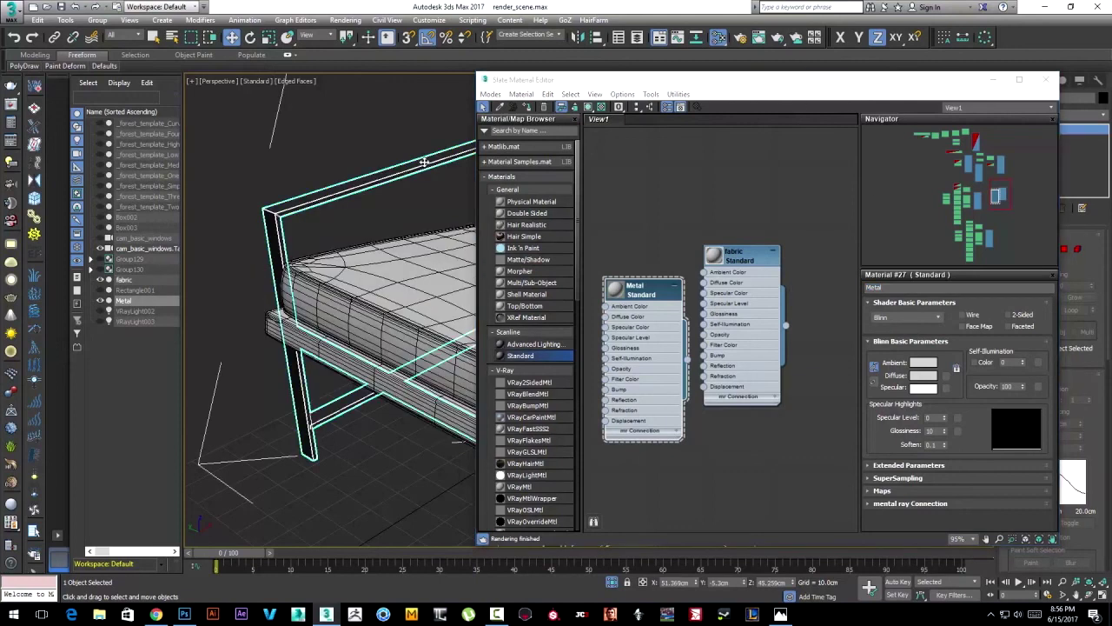
pyautogui.moveTo(640, 295); pyautogui.dragTo(650, 295)
pyautogui.click(530, 107)
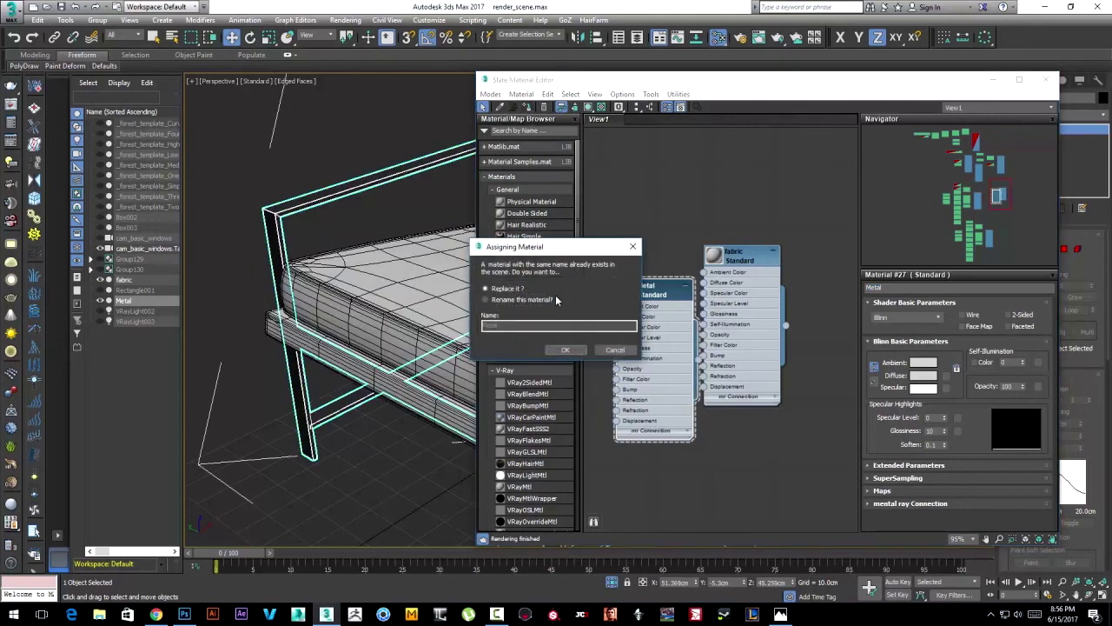
pyautogui.click(566, 350)
pyautogui.click(397, 254)
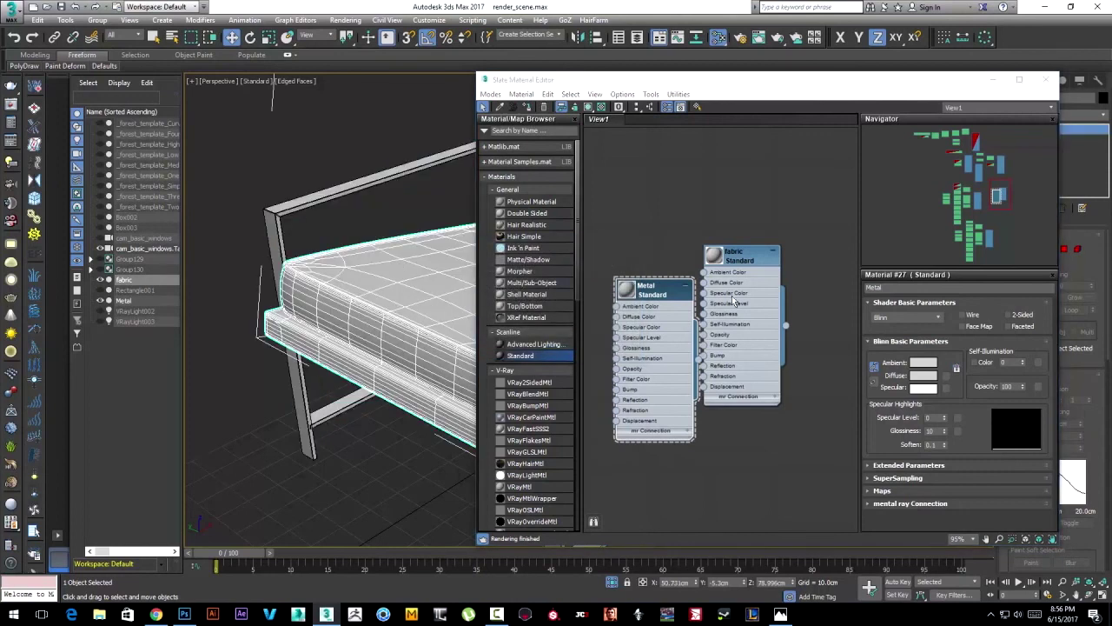
pyautogui.click(746, 260)
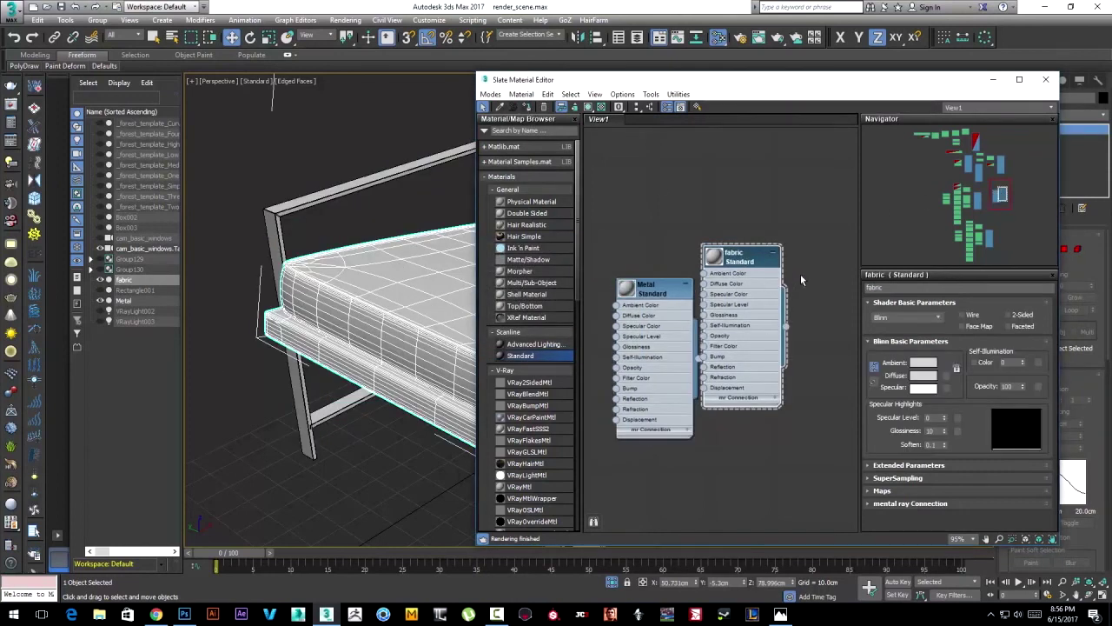
pyautogui.click(1046, 79)
# Select both the seat cushion and the metal frame.
pyautogui.click(844, 269)
pyautogui.scroll(-4, 844, 268)
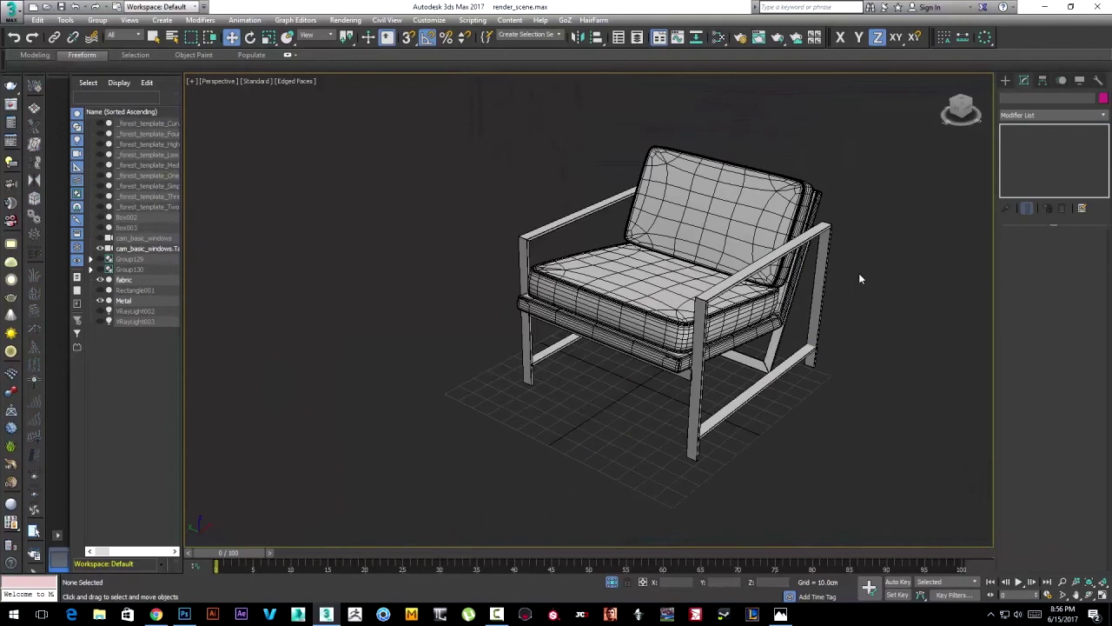
pyautogui.keyDown('alt'); pyautogui.moveTo(859, 273); pyautogui.dragTo(832, 267, button='middle'); pyautogui.keyUp('alt')
pyautogui.click(834, 261)
pyautogui.click(808, 218)
pyautogui.keyDown('ctrl'); pyautogui.click(833, 247); pyautogui.keyUp('ctrl')
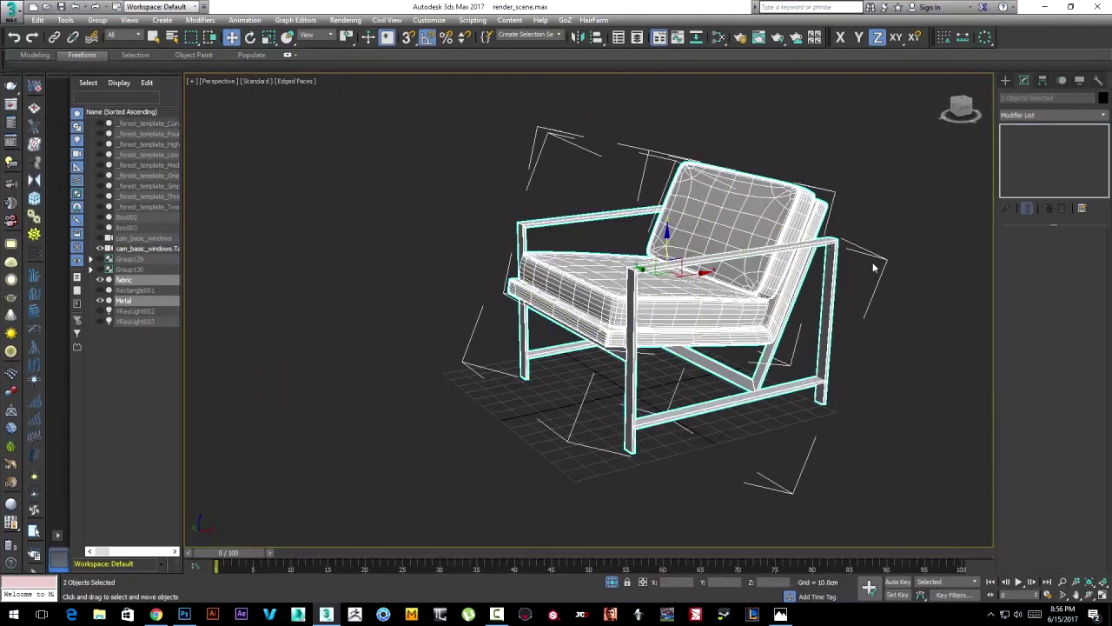
# Export the selection to the Desktop as OBJ file Chair_render with default options.
pyautogui.click(11, 12)
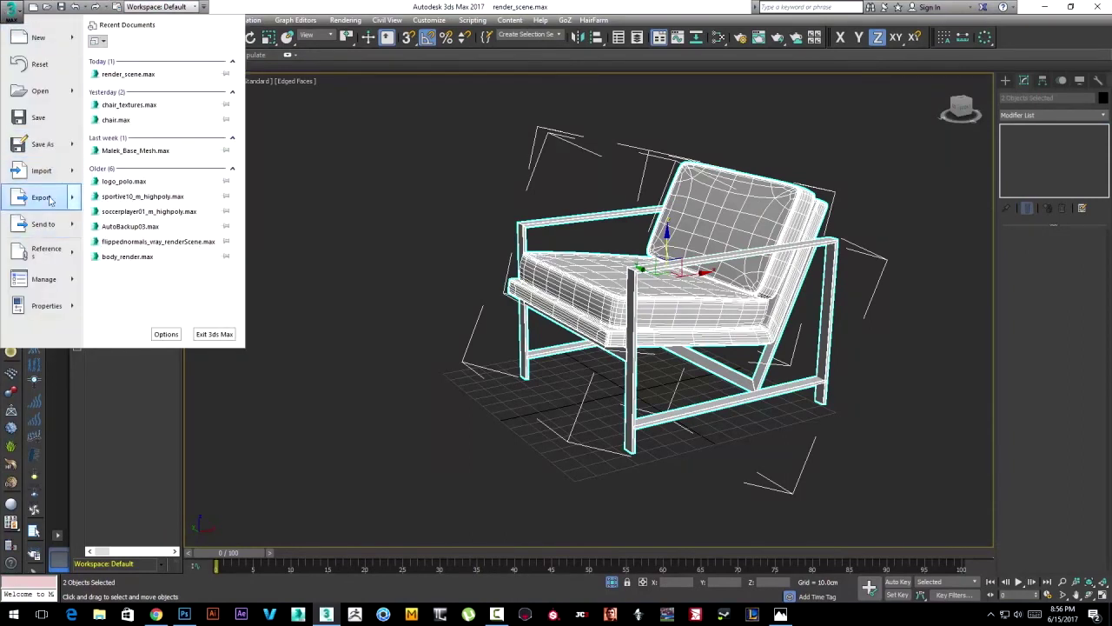
pyautogui.moveTo(40, 198)
pyautogui.click(130, 94)
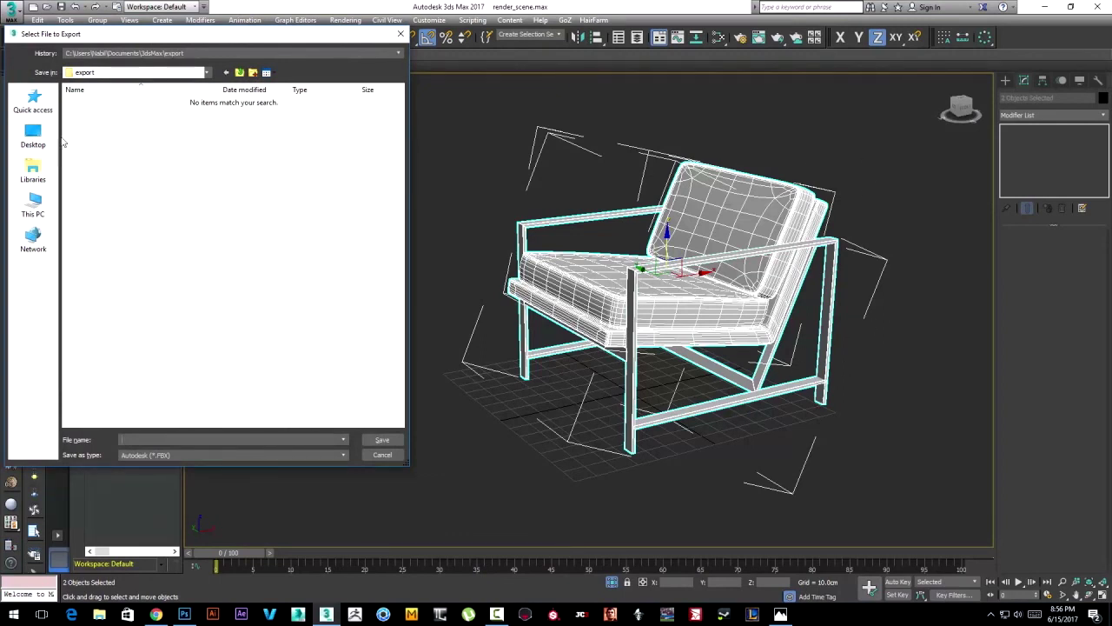
pyautogui.click(35, 135)
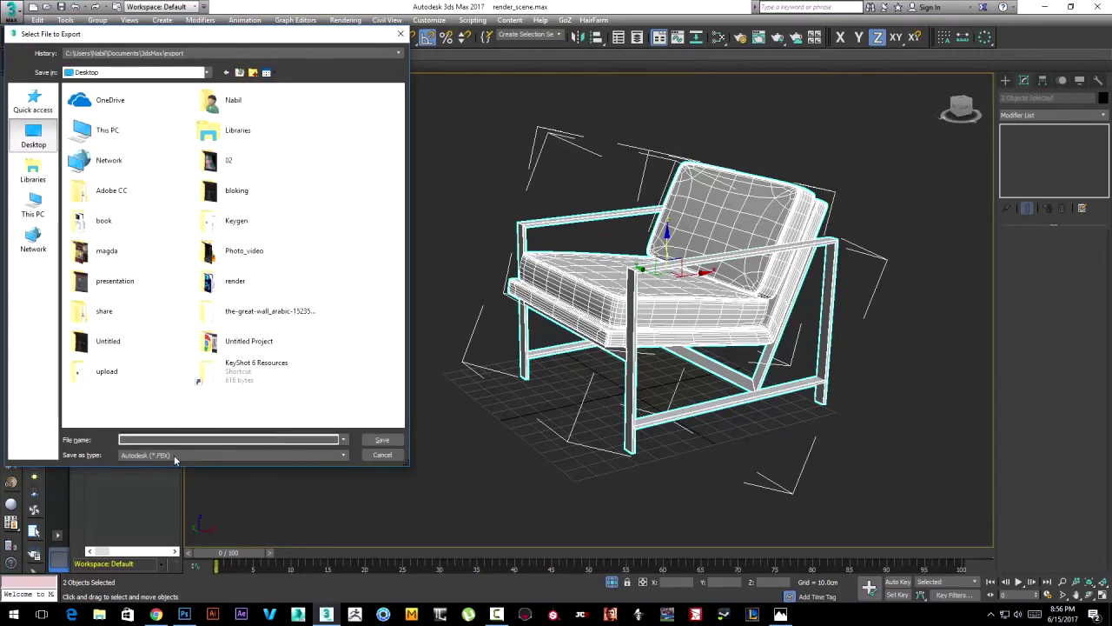
pyautogui.click(174, 455)
pyautogui.click(187, 545)
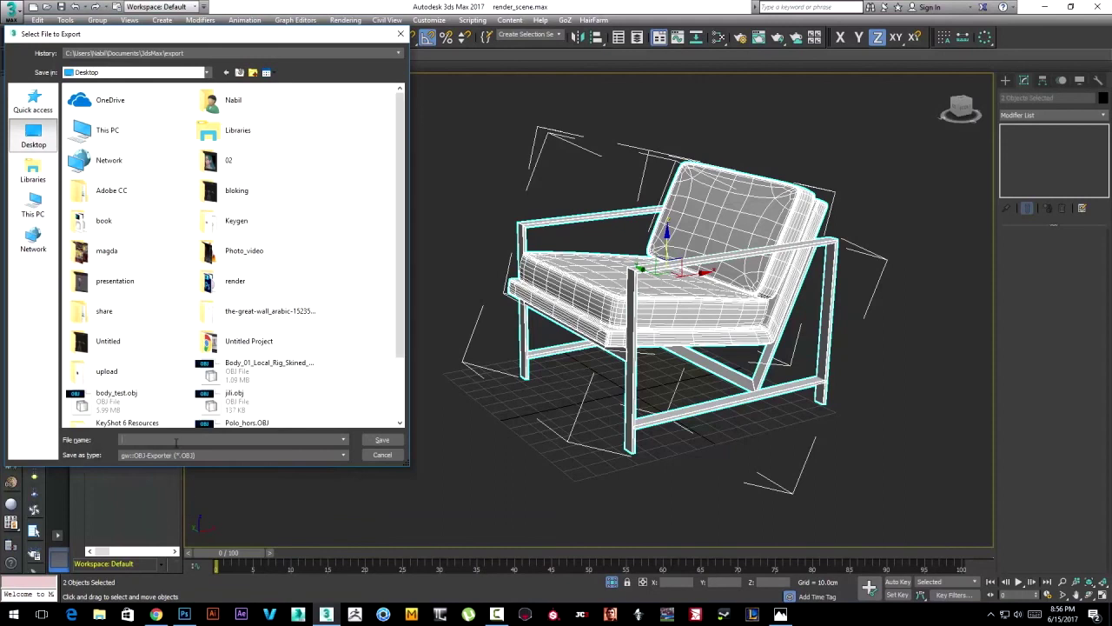
pyautogui.write('Chair_render')
pyautogui.press('Return')
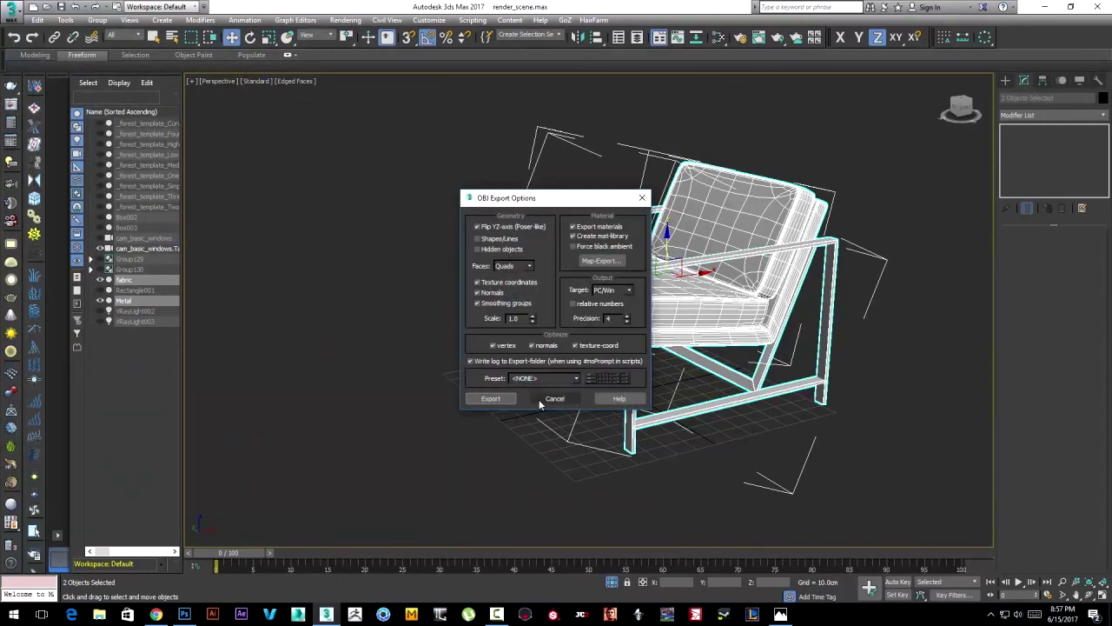
pyautogui.click(502, 397)
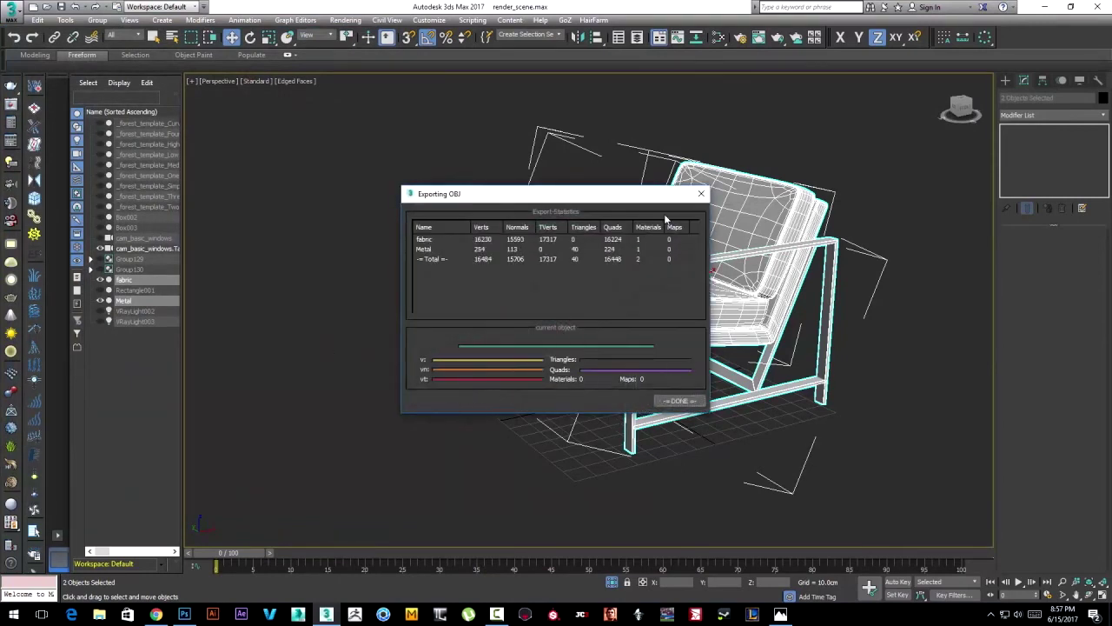
pyautogui.click(701, 194)
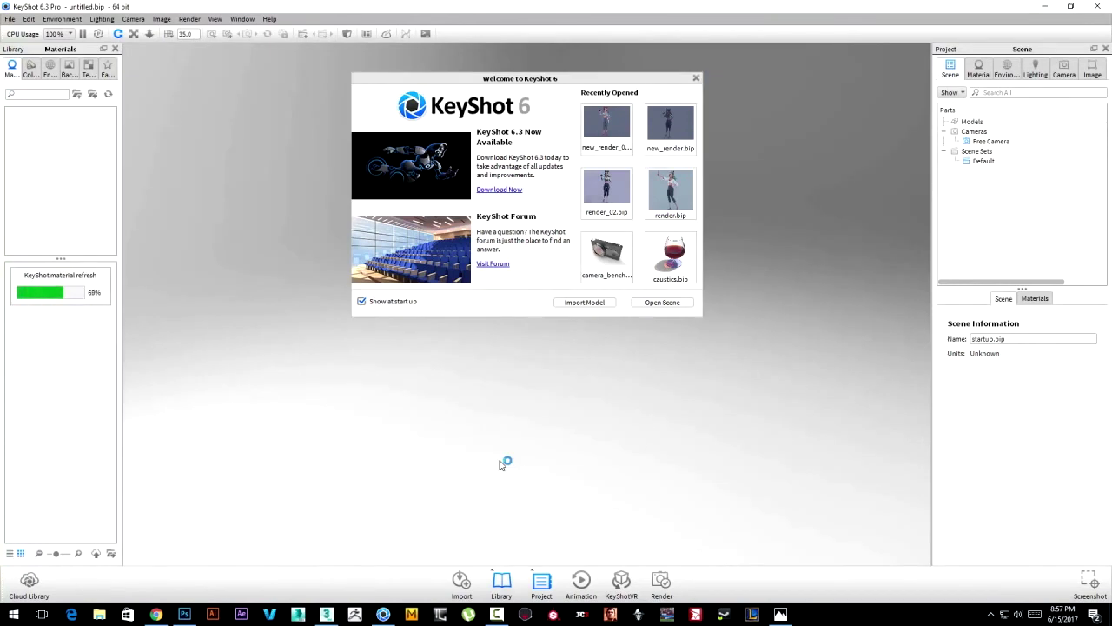
# Dismiss KeyShot's welcome window and import Chair_render.obj from the Desktop with default settings.
pyautogui.click(696, 80)
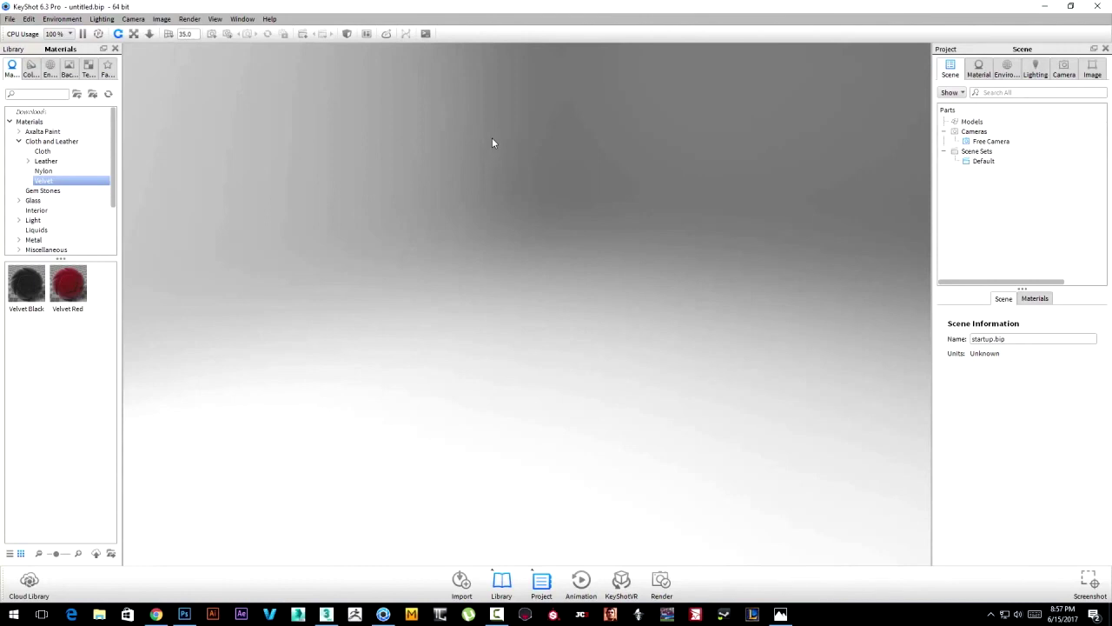
pyautogui.moveTo(551, 265)
pyautogui.mouseDown()
pyautogui.moveTo(544, 232)
pyautogui.moveTo(556, 271)
pyautogui.moveTo(676, 226)
pyautogui.moveTo(691, 291)
pyautogui.moveTo(640, 304)
pyautogui.moveTo(637, 291)
pyautogui.moveTo(713, 298)
pyautogui.moveTo(620, 253)
pyautogui.moveTo(391, 174)
pyautogui.mouseUp()
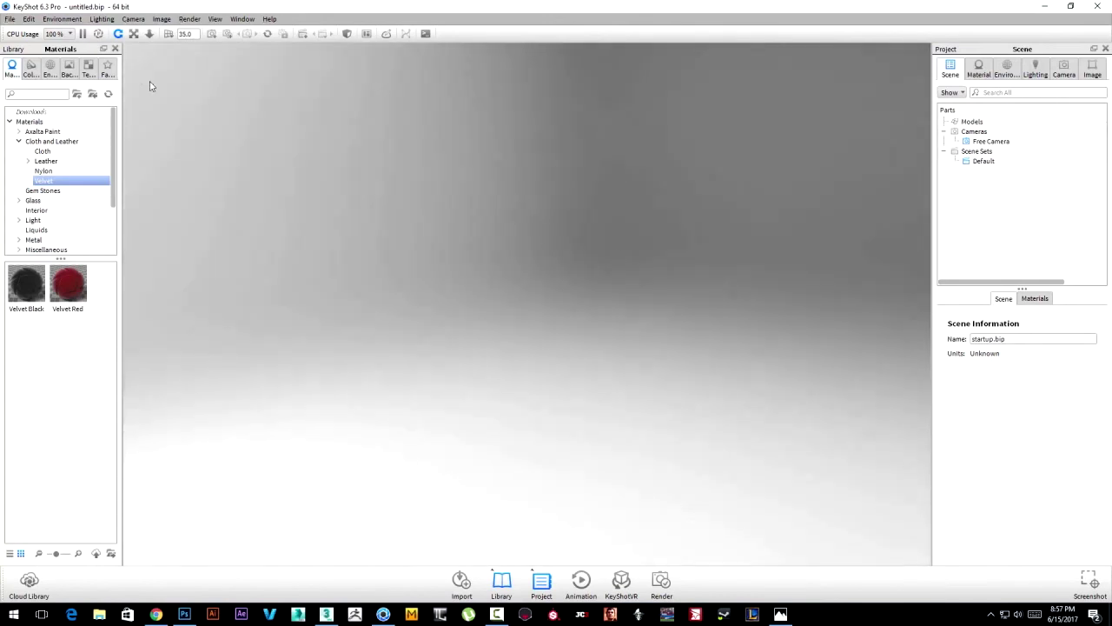
pyautogui.click(10, 19)
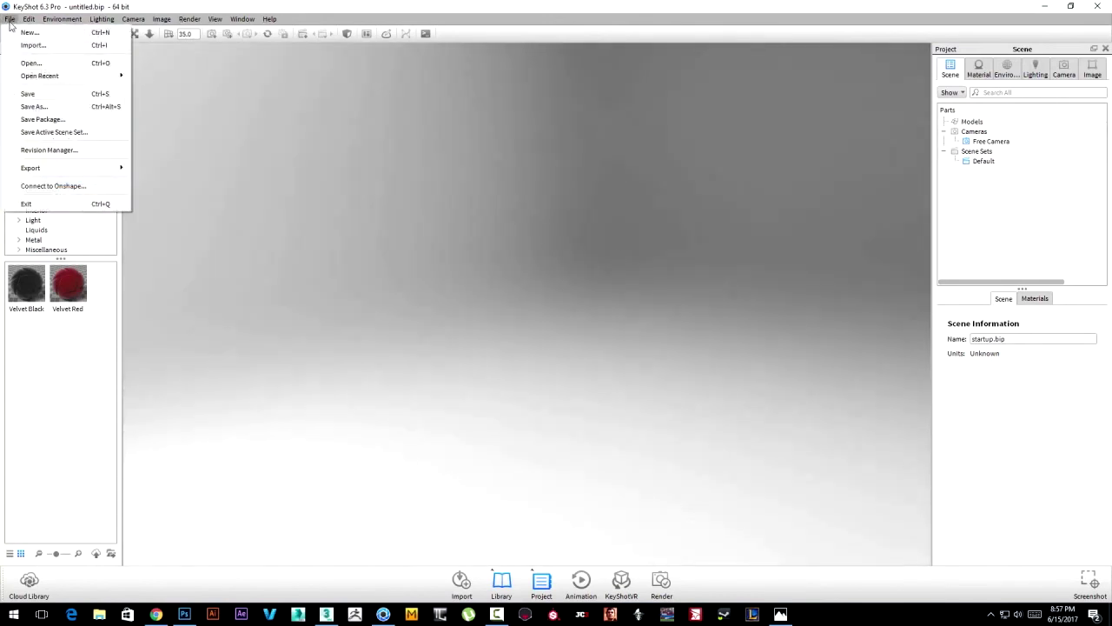
pyautogui.click(34, 45)
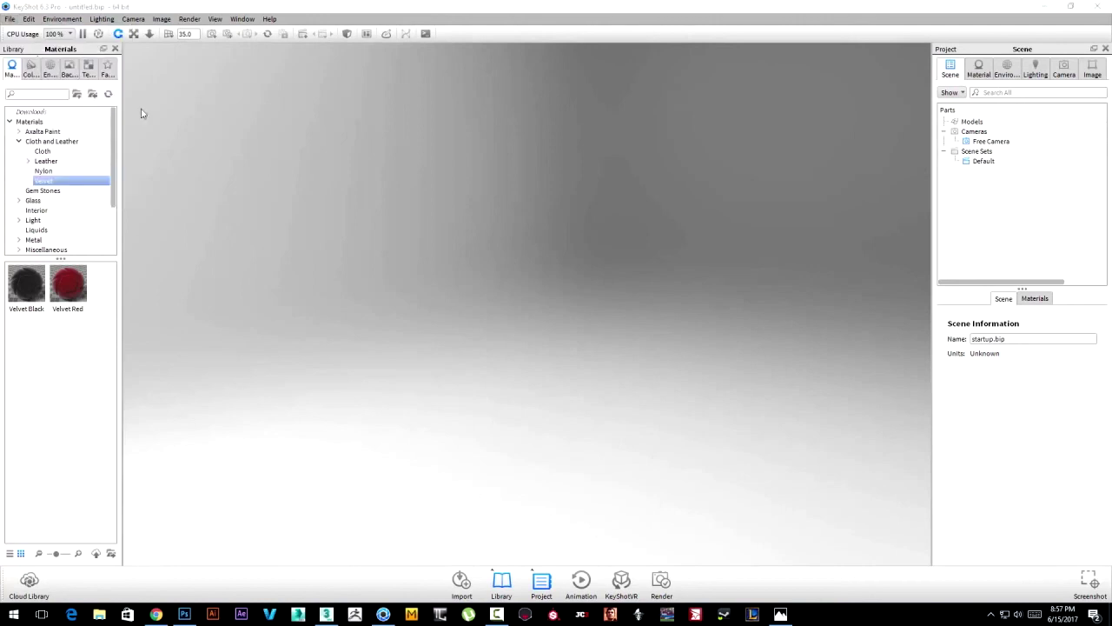
pyautogui.scroll(-2, 548, 216)
pyautogui.scroll(-1, 547, 216)
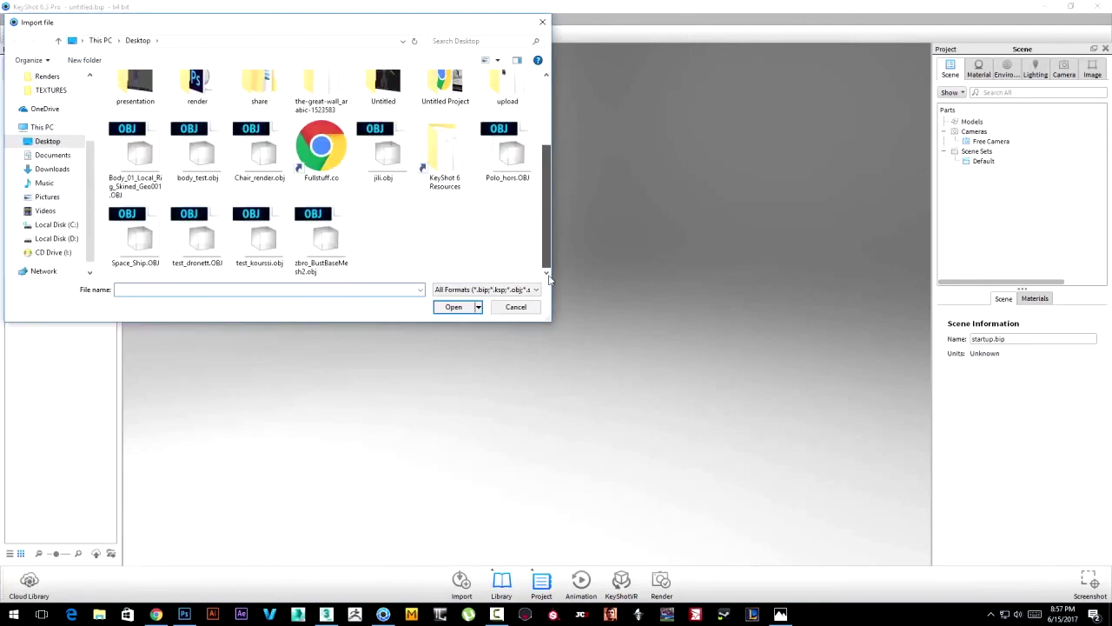
pyautogui.click(268, 153)
pyautogui.doubleClick(268, 153)
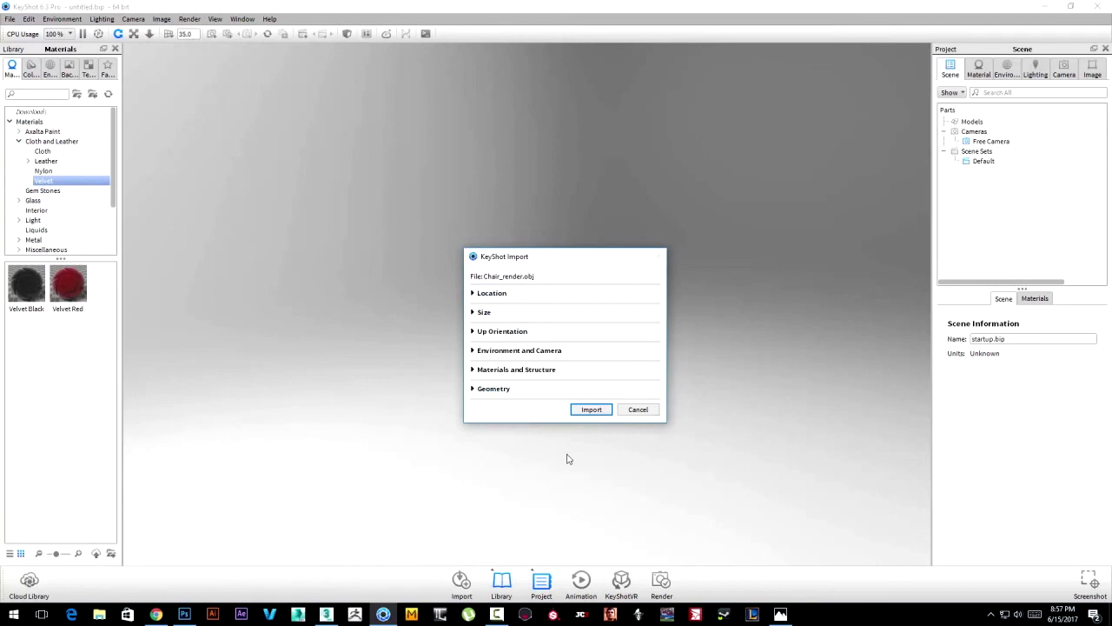
pyautogui.click(591, 410)
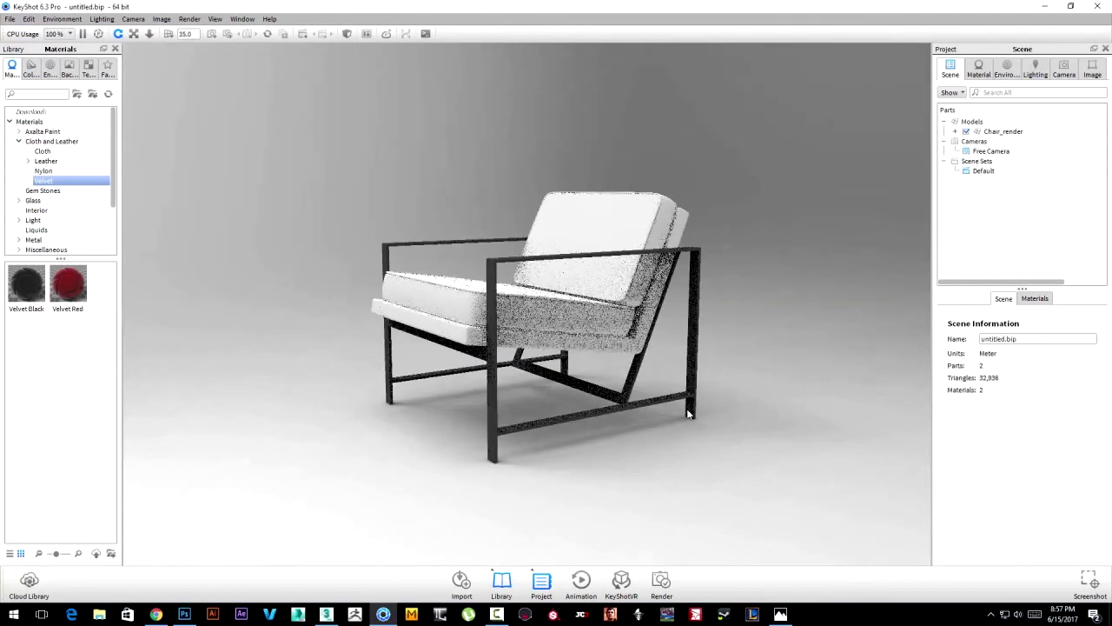
# Expand Chair_render and toggle the fabric and Metal parts individually, leaving both visible.
pyautogui.click(956, 131)
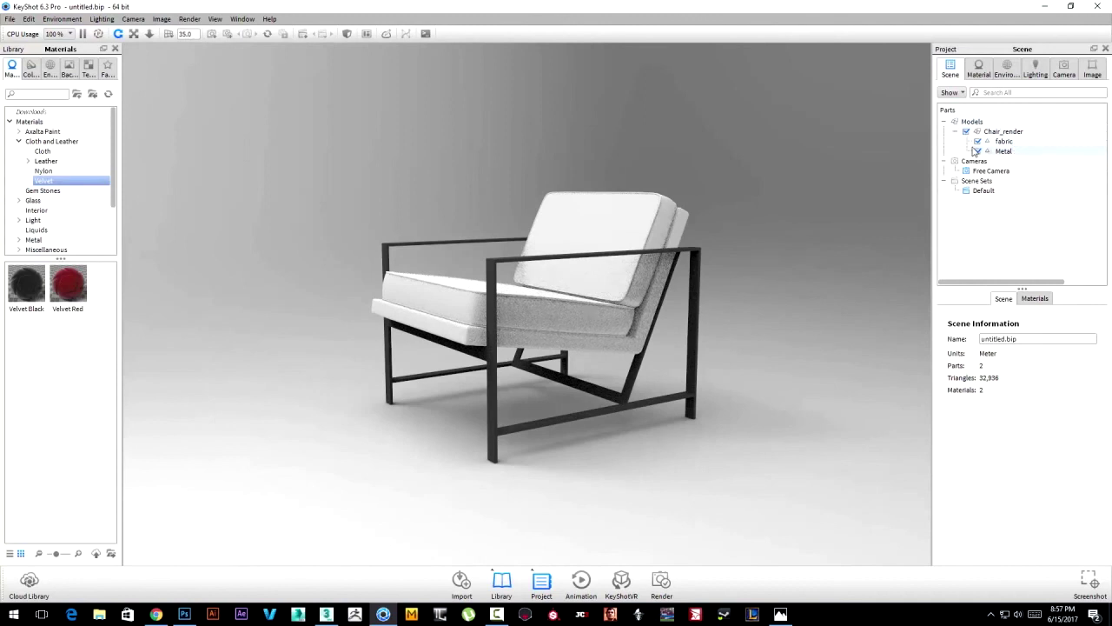
pyautogui.click(978, 142)
pyautogui.click(978, 142)
pyautogui.click(979, 151)
pyautogui.click(978, 151)
pyautogui.click(979, 151)
pyautogui.click(978, 151)
pyautogui.click(978, 142)
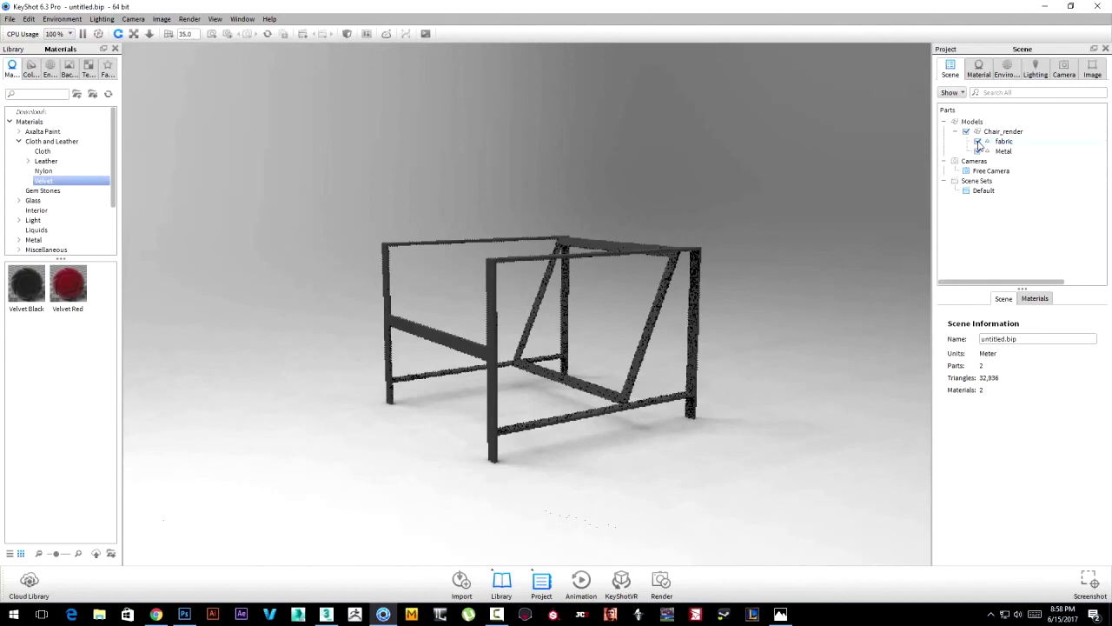
pyautogui.click(977, 142)
# Orbit the camera to a low view looking up under the chair.
pyautogui.moveTo(745, 305)
pyautogui.mouseDown()
pyautogui.moveTo(292, 251)
pyautogui.moveTo(785, 318)
pyautogui.moveTo(693, 312)
pyautogui.moveTo(707, 310)
pyautogui.mouseUp()
pyautogui.scroll(-5, 678, 270)
pyautogui.scroll(5, 678, 269)
pyautogui.moveTo(678, 270)
pyautogui.mouseDown()
pyautogui.moveTo(569, 228)
pyautogui.moveTo(637, 332)
pyautogui.mouseUp()
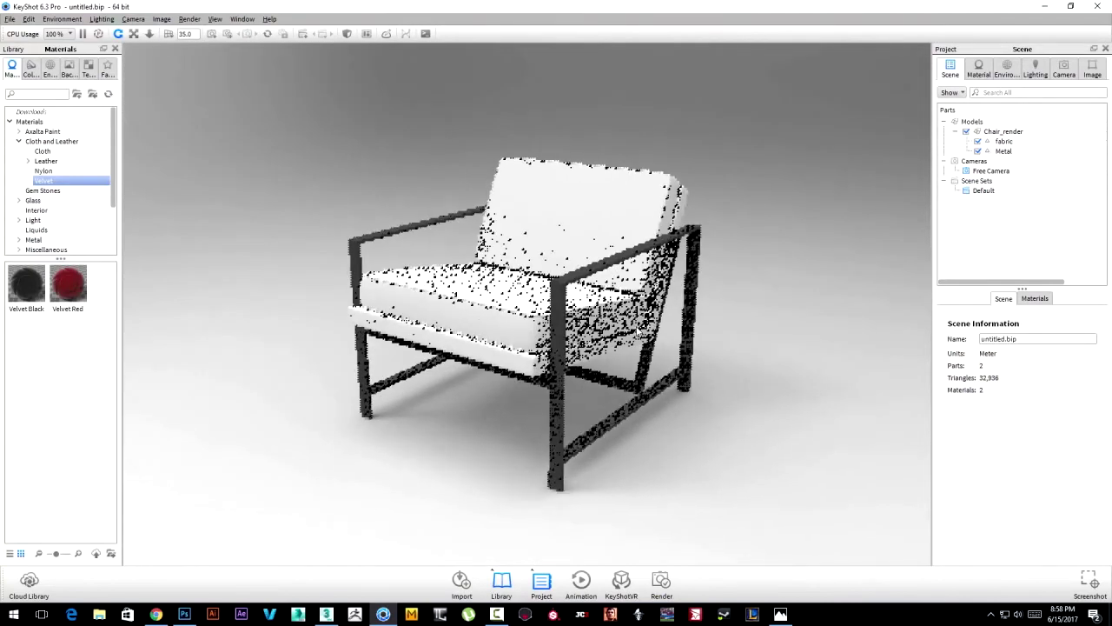
pyautogui.moveTo(637, 333)
pyautogui.mouseDown()
pyautogui.moveTo(604, 252)
pyautogui.moveTo(710, 330)
pyautogui.mouseUp()
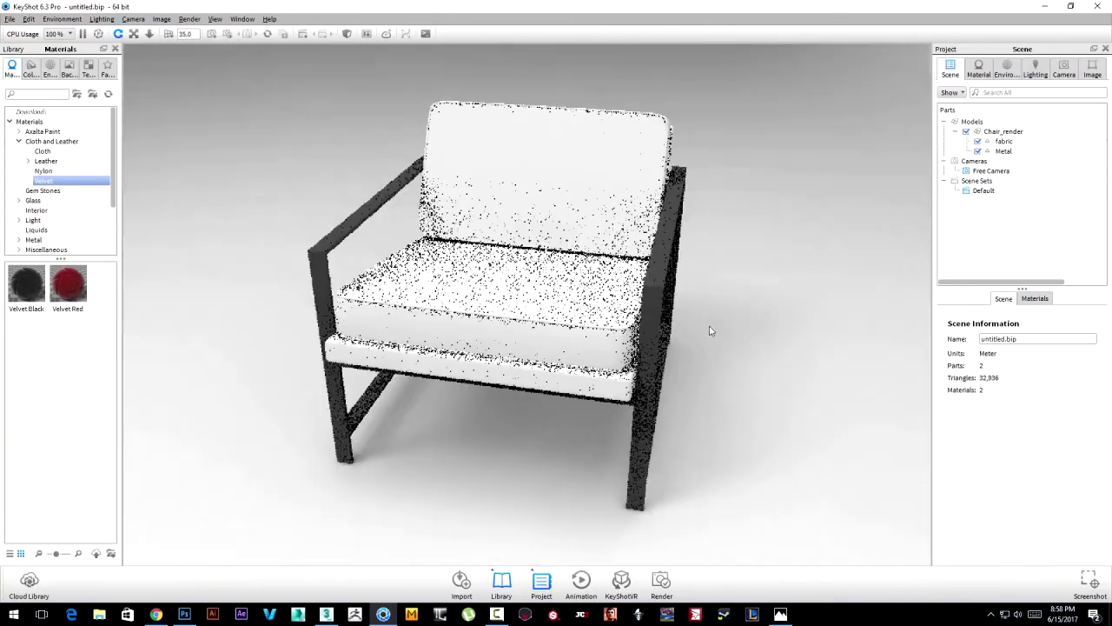
pyautogui.rightClick(752, 342)
pyautogui.moveTo(715, 322)
pyautogui.mouseDown()
pyautogui.moveTo(738, 313)
pyautogui.moveTo(660, 331)
pyautogui.mouseUp()
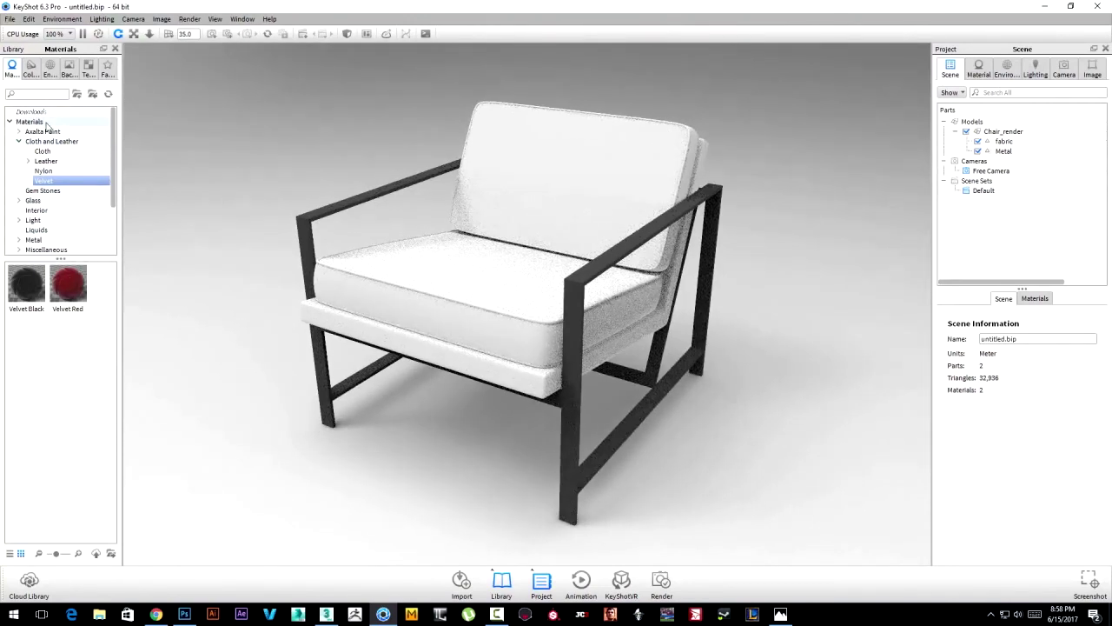
# Browse Cloth, Nylon and Leather materials, previewing brown leather on the cushions before undoing it.
pyautogui.click(75, 153)
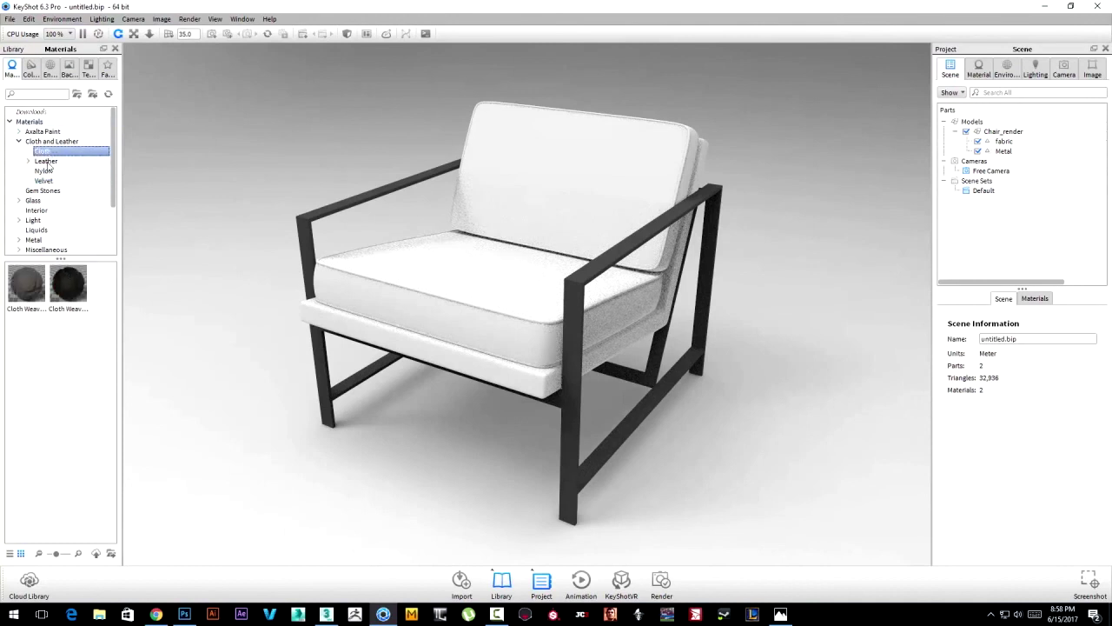
pyautogui.click(46, 170)
pyautogui.click(46, 162)
pyautogui.moveTo(68, 284); pyautogui.dragTo(465, 310)
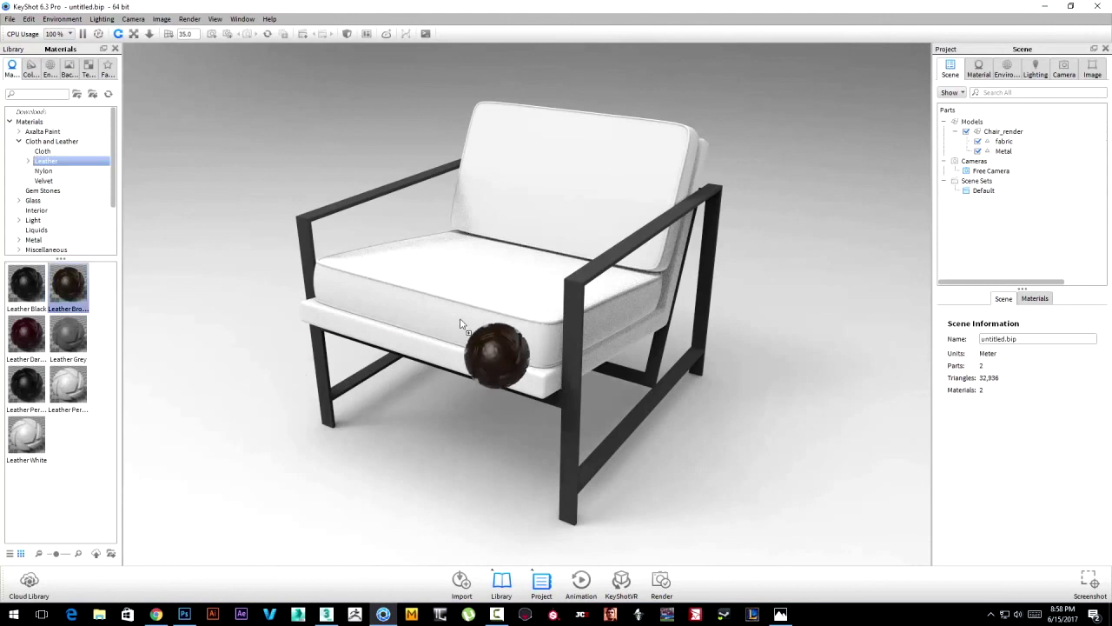
pyautogui.moveTo(464, 309)
pyautogui.mouseDown()
pyautogui.moveTo(63, 282)
pyautogui.moveTo(429, 307)
pyautogui.mouseUp()
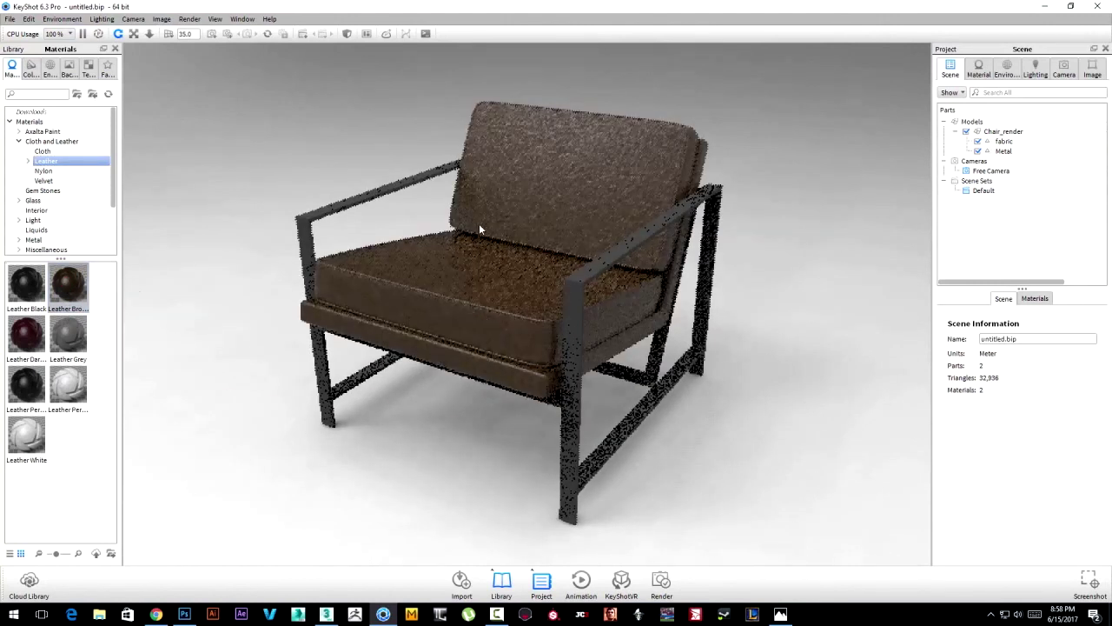
pyautogui.scroll(3, 484, 247)
pyautogui.scroll(2, 532, 205)
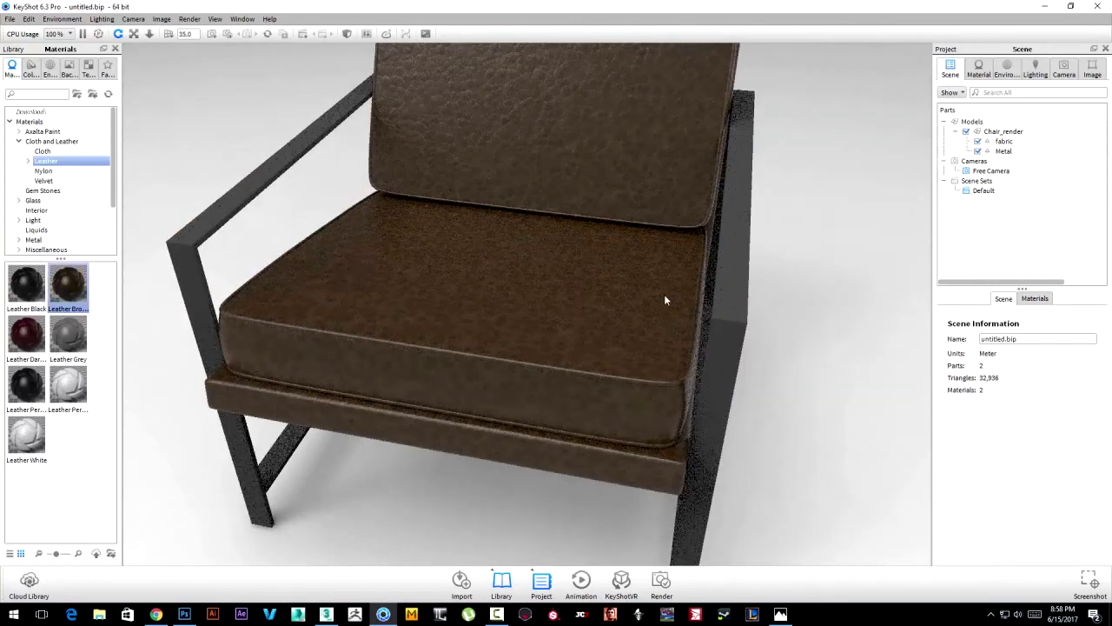
pyautogui.moveTo(683, 355); pyautogui.dragTo(630, 215)
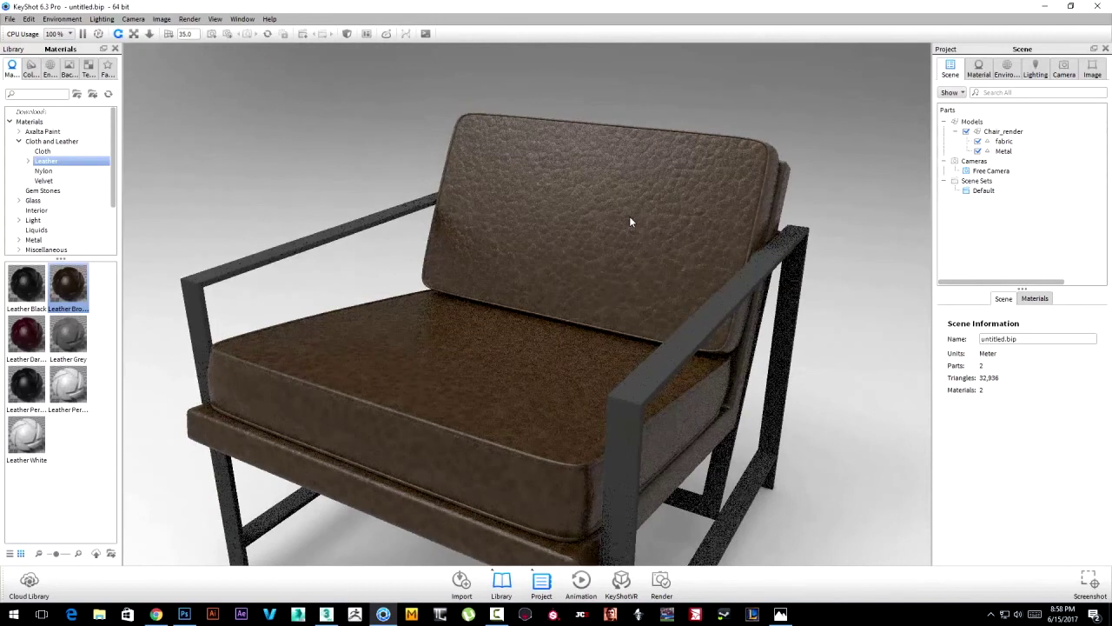
# Try Leather Grey and white leather, settle on dark Cloth Weave, and open the reference photo.
pyautogui.moveTo(68, 335); pyautogui.dragTo(492, 435)
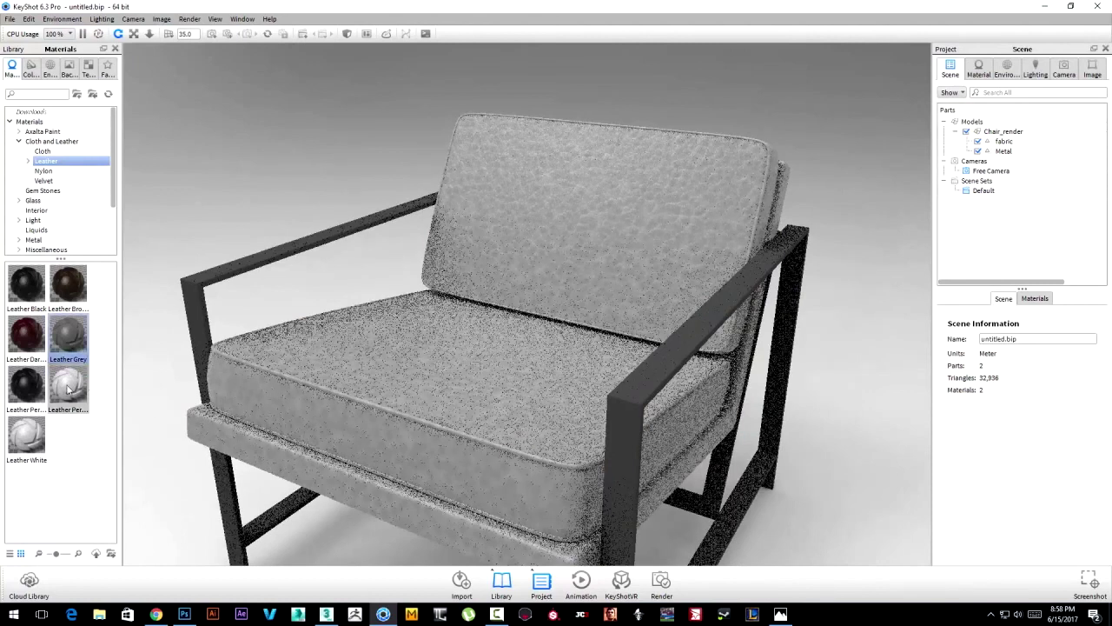
pyautogui.moveTo(68, 383); pyautogui.dragTo(578, 400)
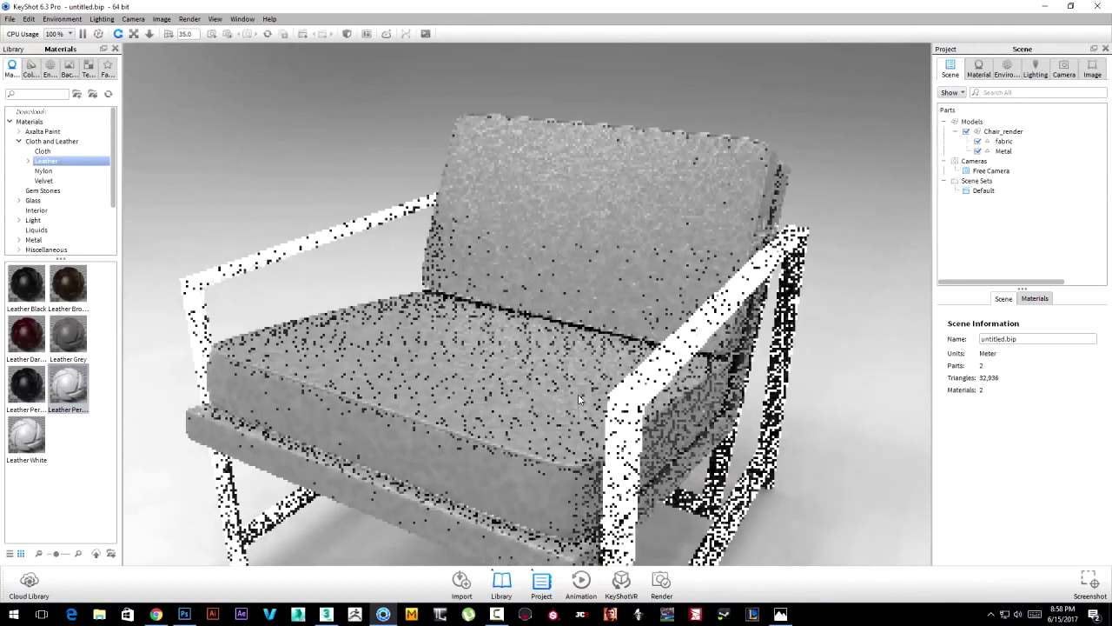
pyautogui.click(41, 151)
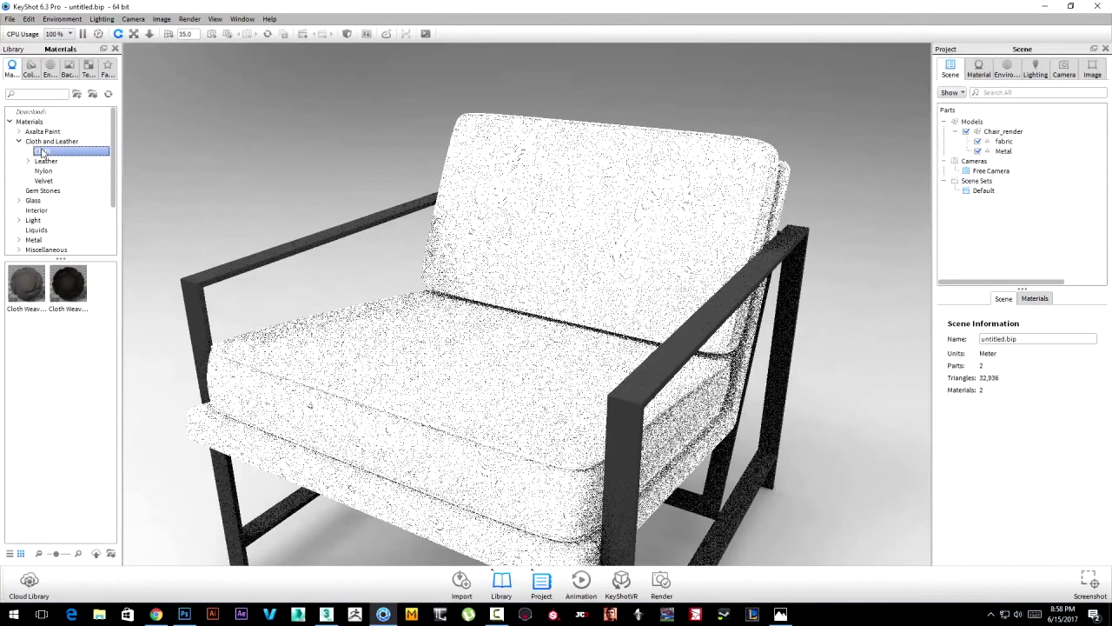
pyautogui.moveTo(86, 301); pyautogui.dragTo(611, 200)
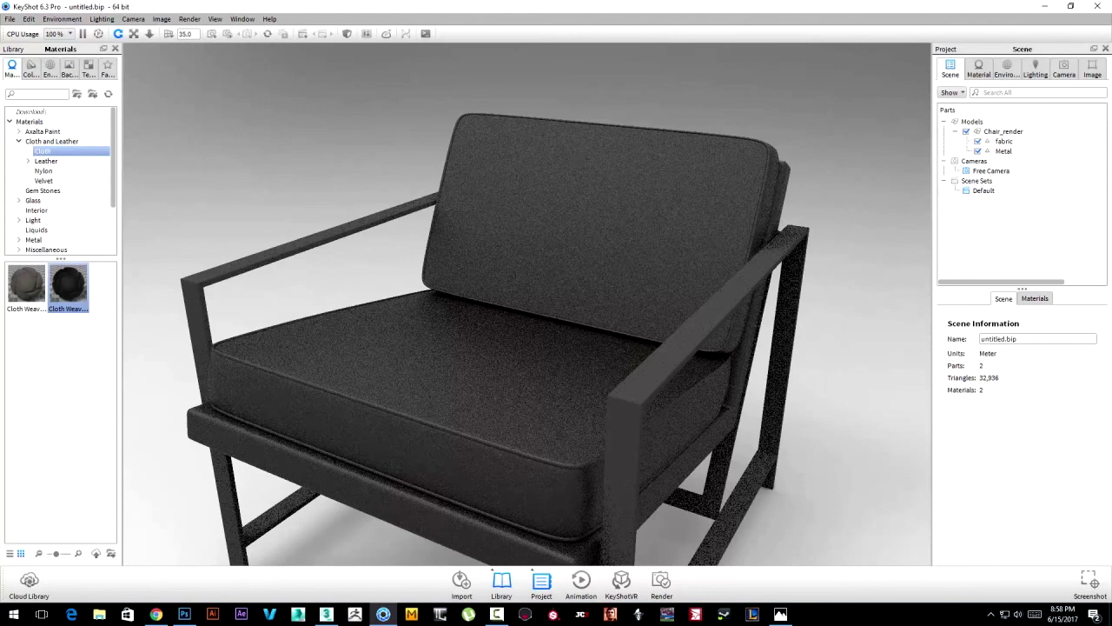
pyautogui.click(780, 614)
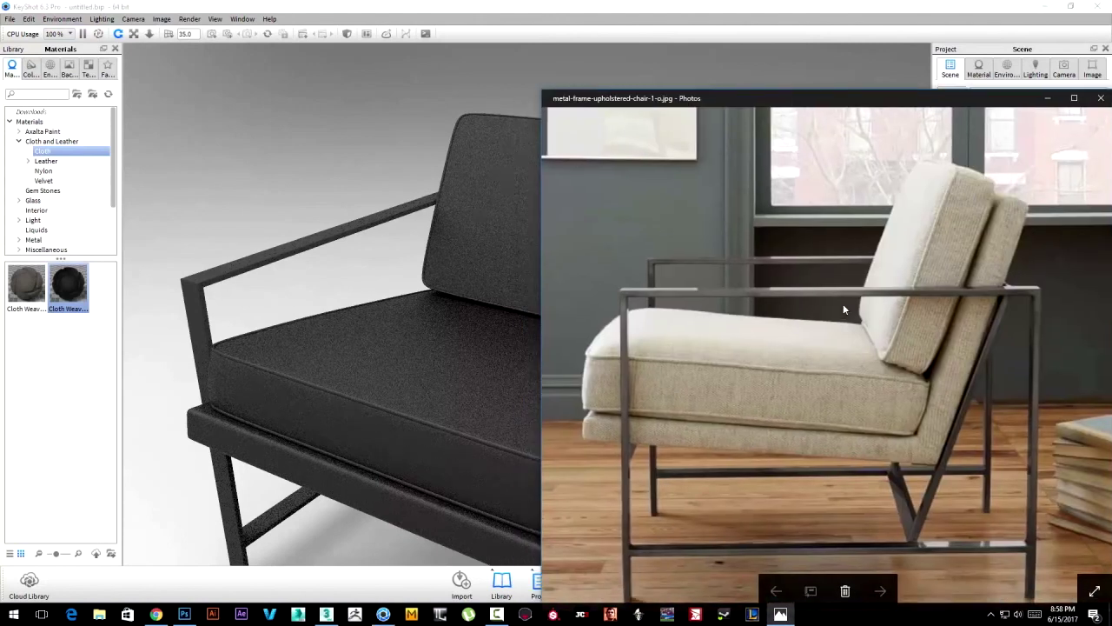
# Apply Cloth Weave Beige to the cushions and select it in the Material tab.
pyautogui.click(1048, 97)
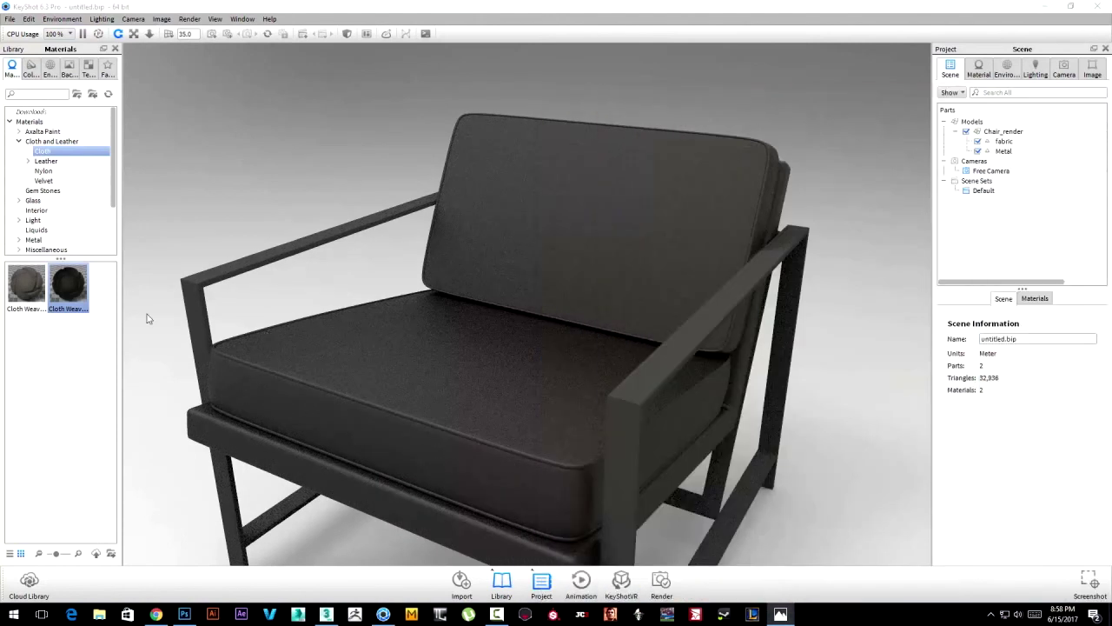
pyautogui.moveTo(24, 285); pyautogui.dragTo(470, 435)
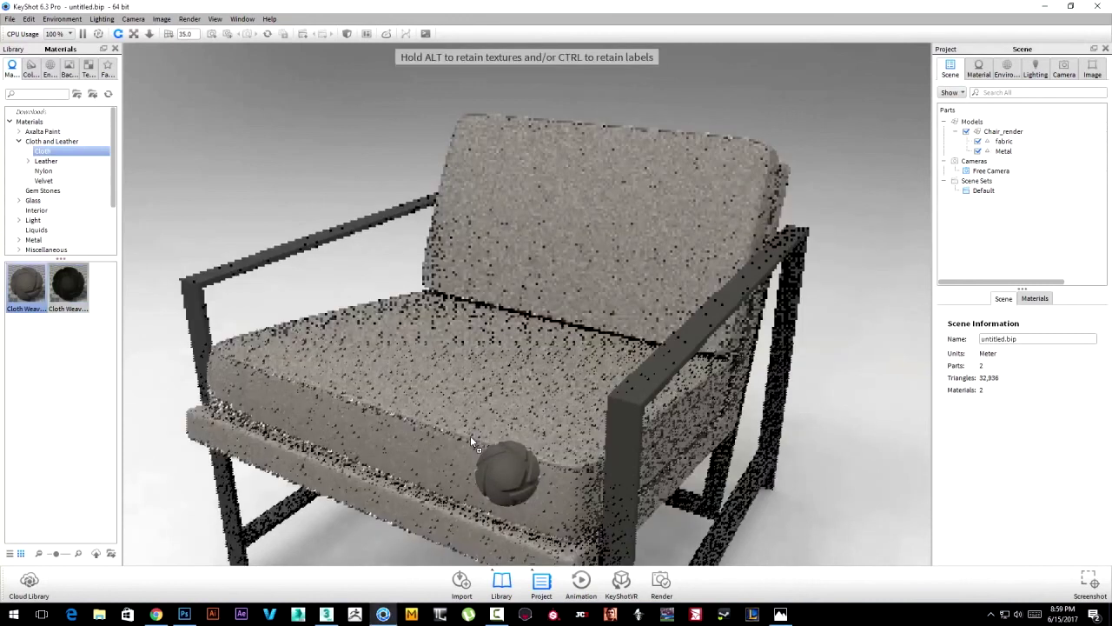
pyautogui.click(29, 296)
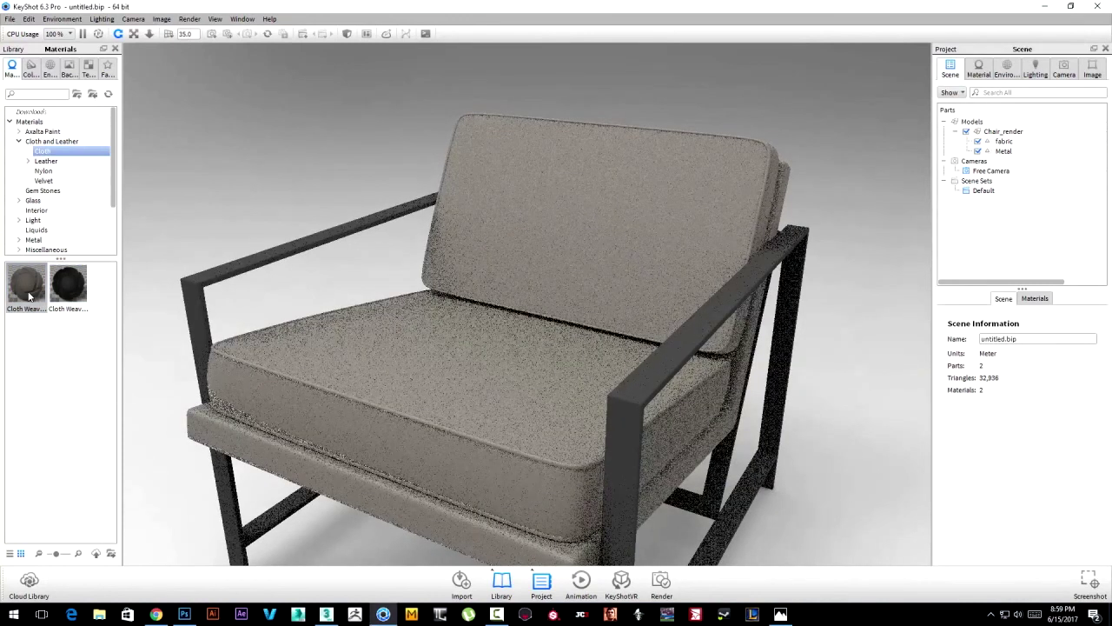
pyautogui.click(980, 71)
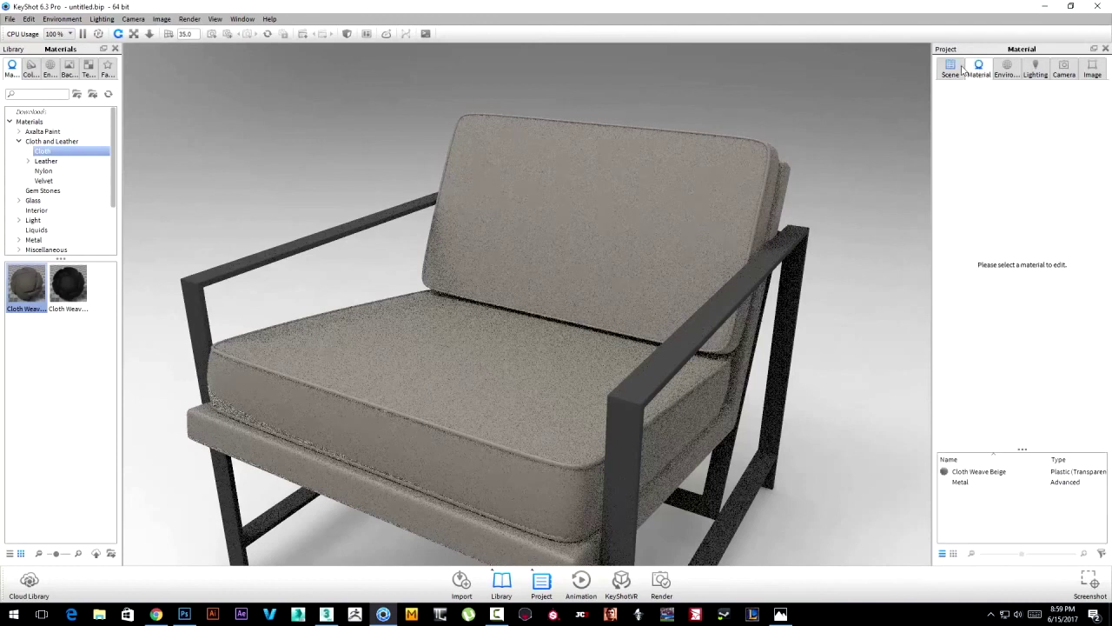
pyautogui.click(979, 472)
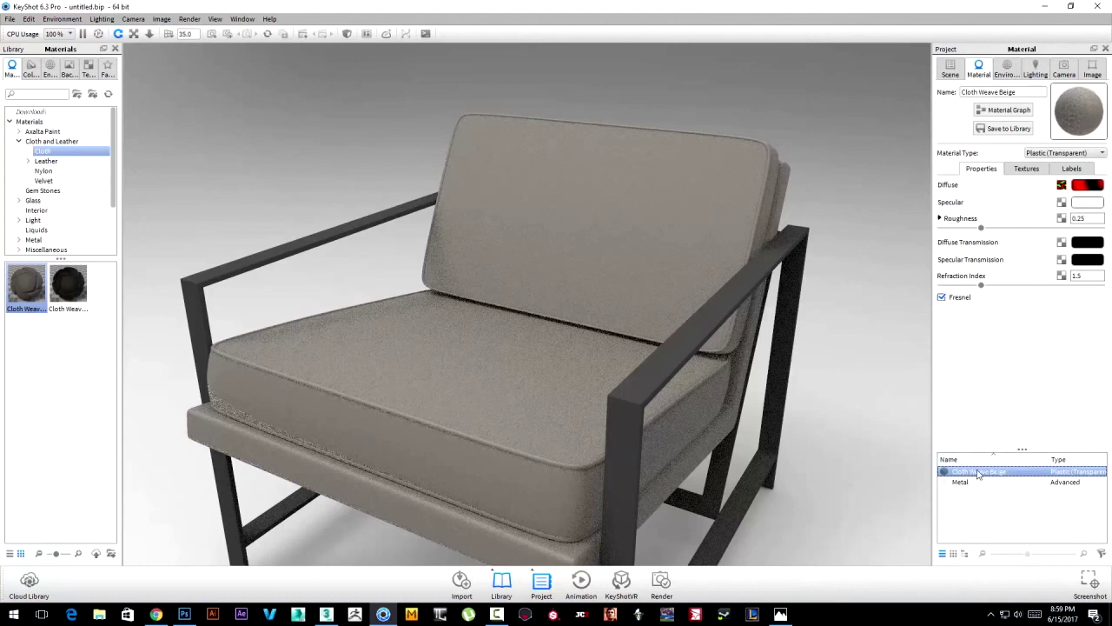
# Edit the cushion material's textures, toggling the diffuse texture off and back on.
pyautogui.rightClick(617, 197)
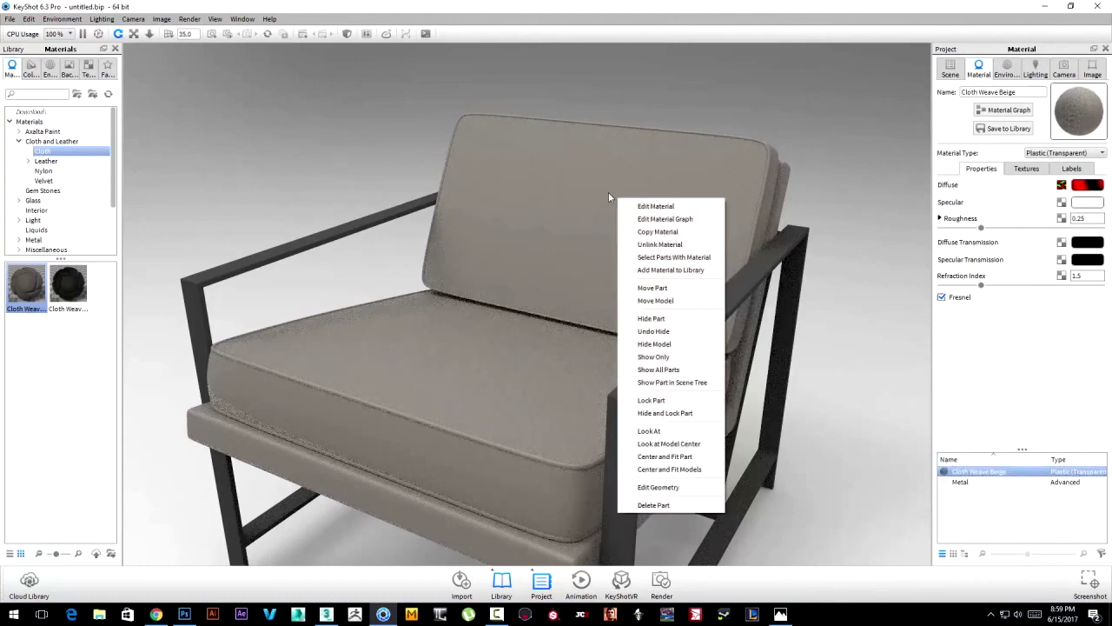
pyautogui.click(652, 208)
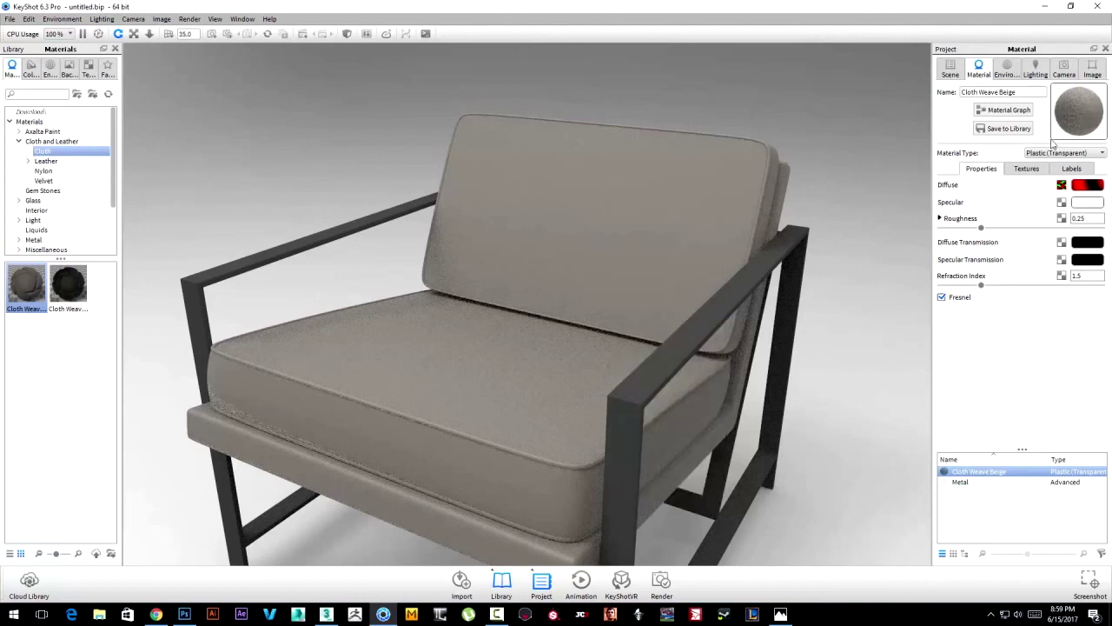
pyautogui.click(1027, 169)
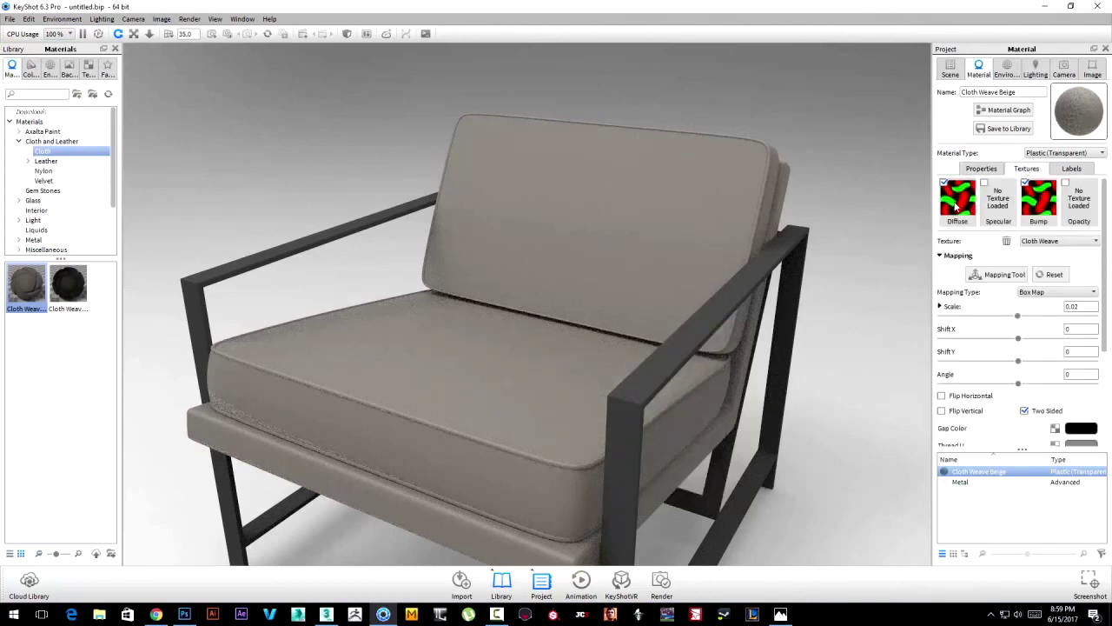
pyautogui.scroll(3, 877, 228)
pyautogui.scroll(5, 721, 227)
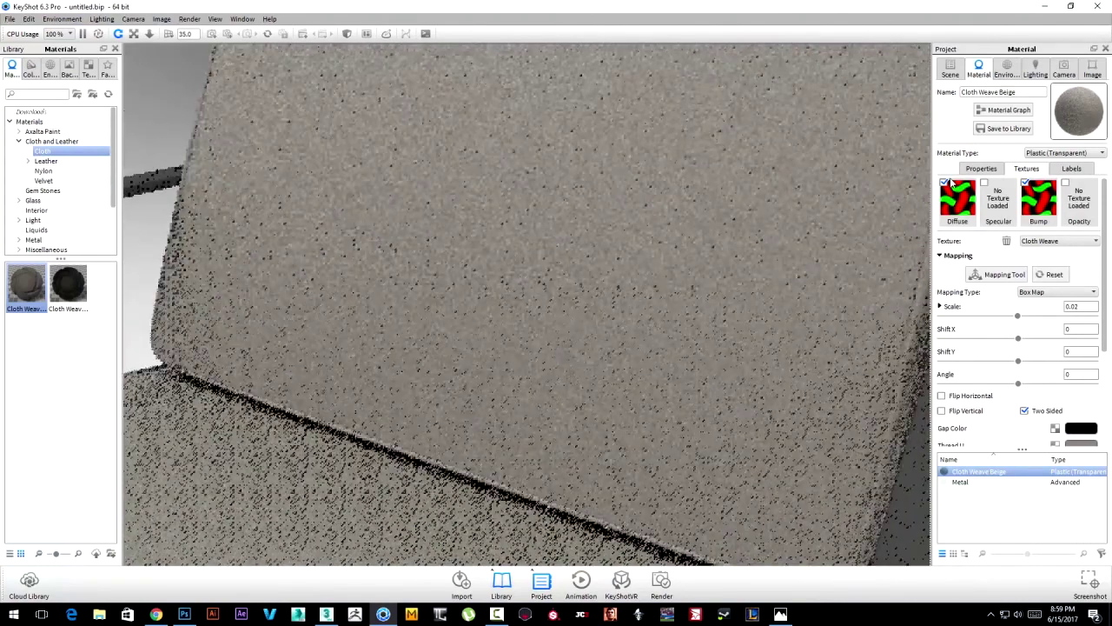
pyautogui.click(944, 184)
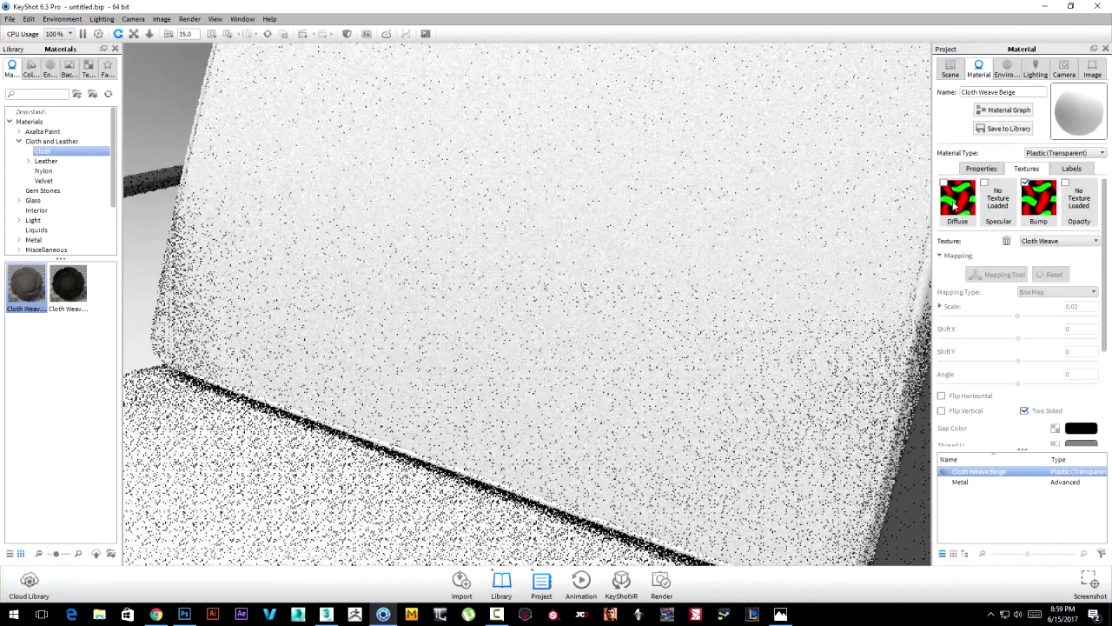
pyautogui.click(944, 183)
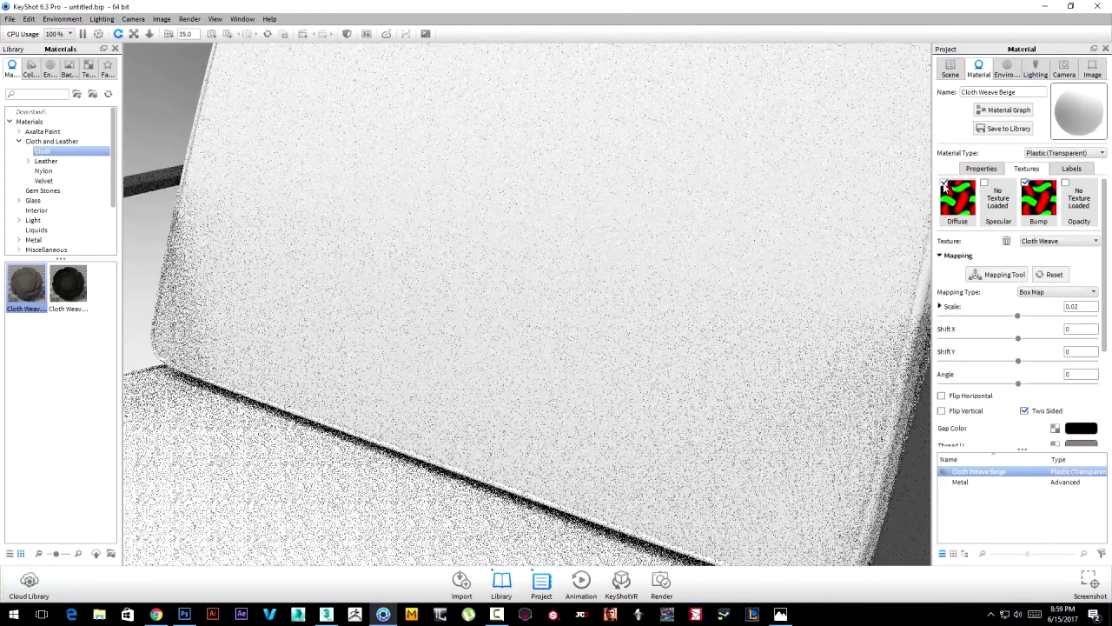
# Replace the diffuse texture with nile_vine_texture_tr-vt-10.jpg and view the whole chair.
pyautogui.rightClick(950, 191)
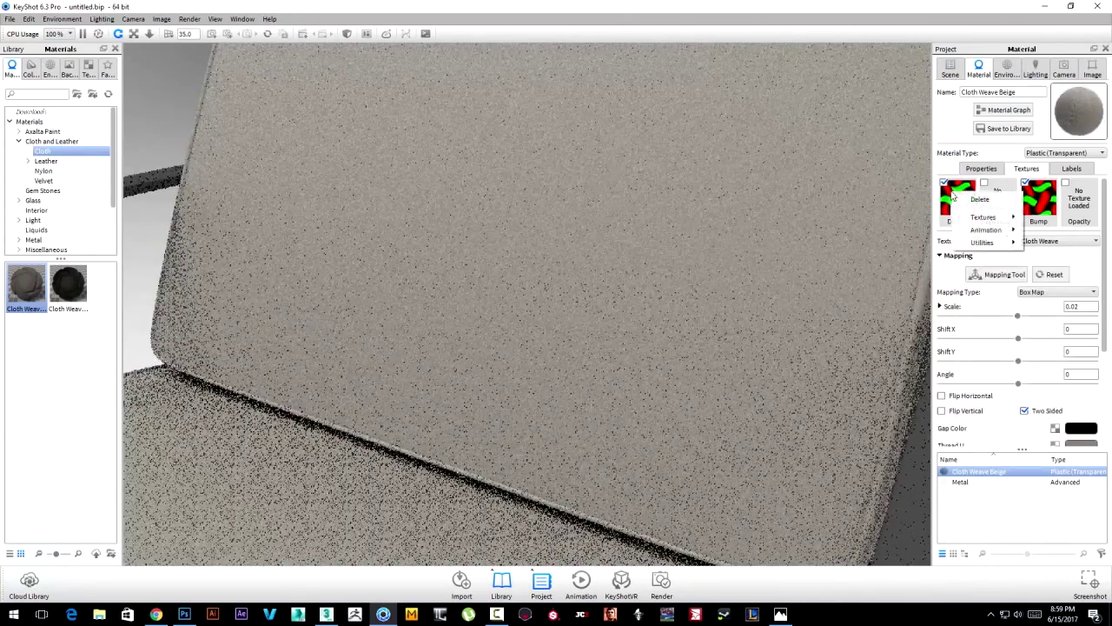
pyautogui.click(973, 203)
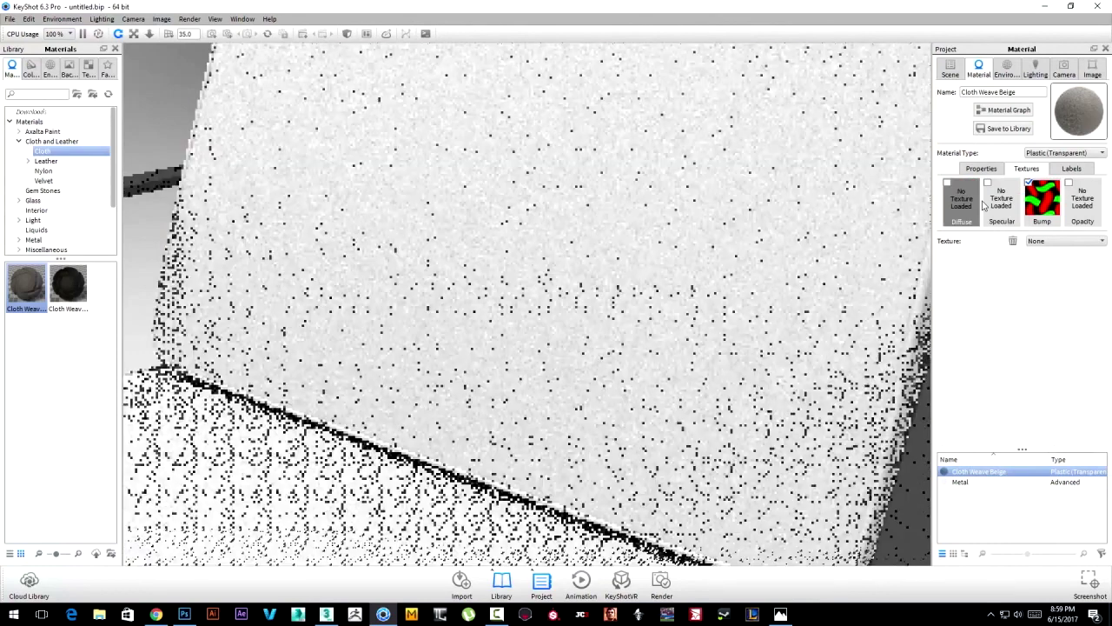
pyautogui.doubleClick(961, 206)
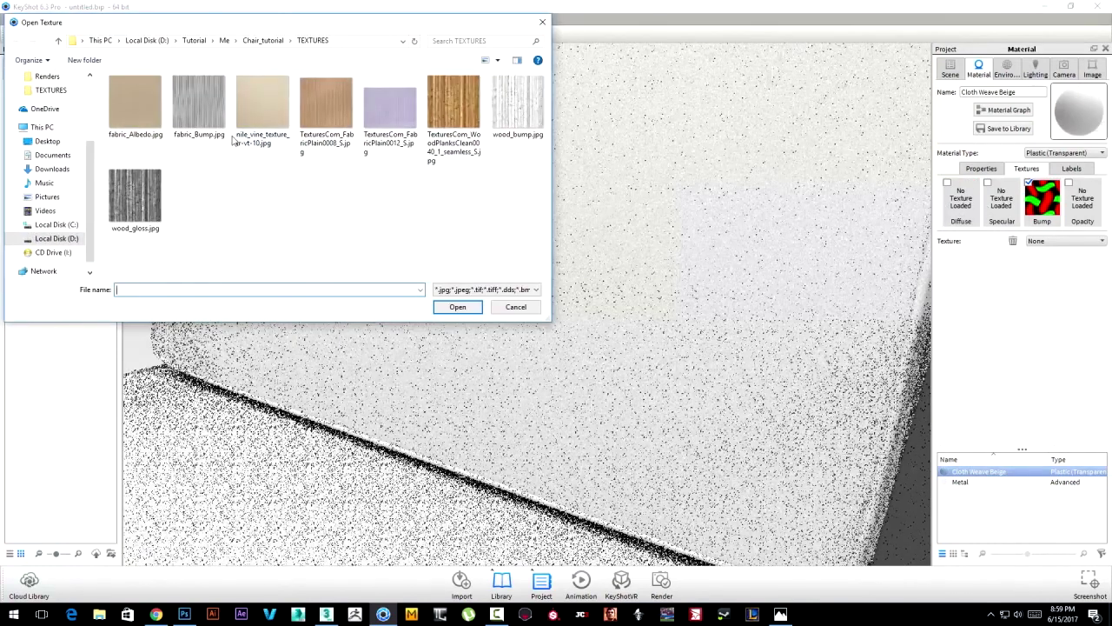
pyautogui.click(266, 102)
pyautogui.doubleClick(266, 103)
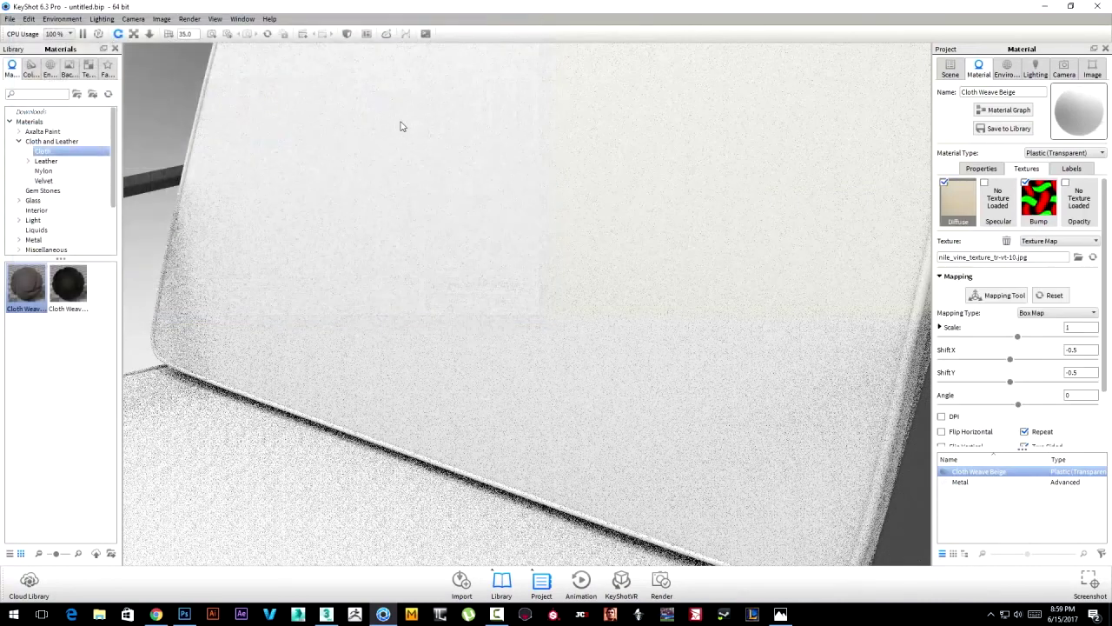
pyautogui.scroll(-5, 681, 218)
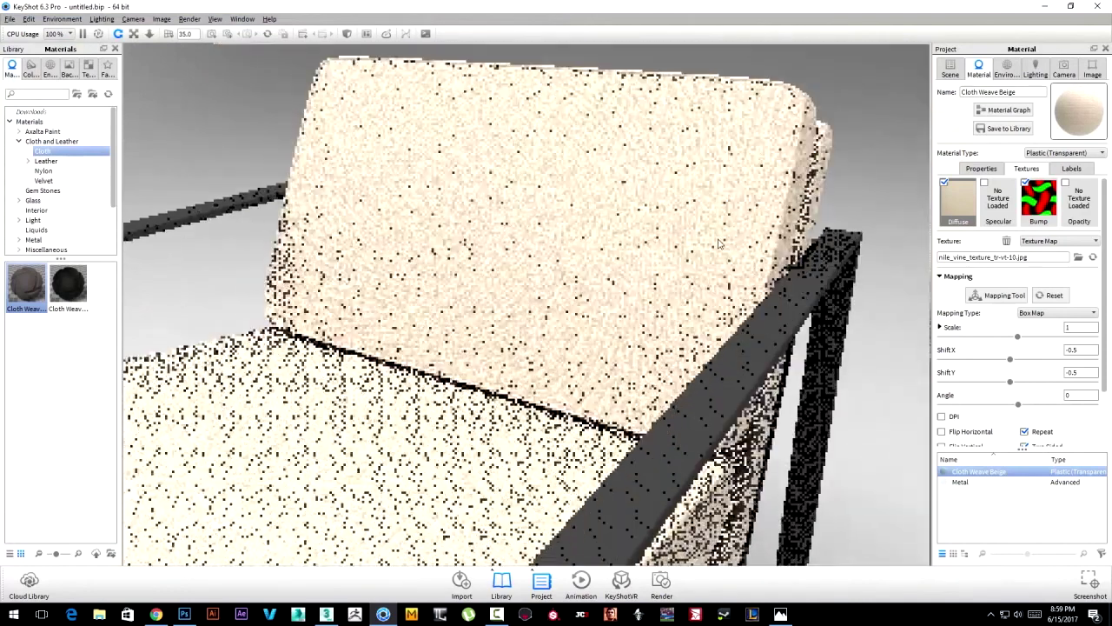
pyautogui.moveTo(682, 218); pyautogui.dragTo(465, 332)
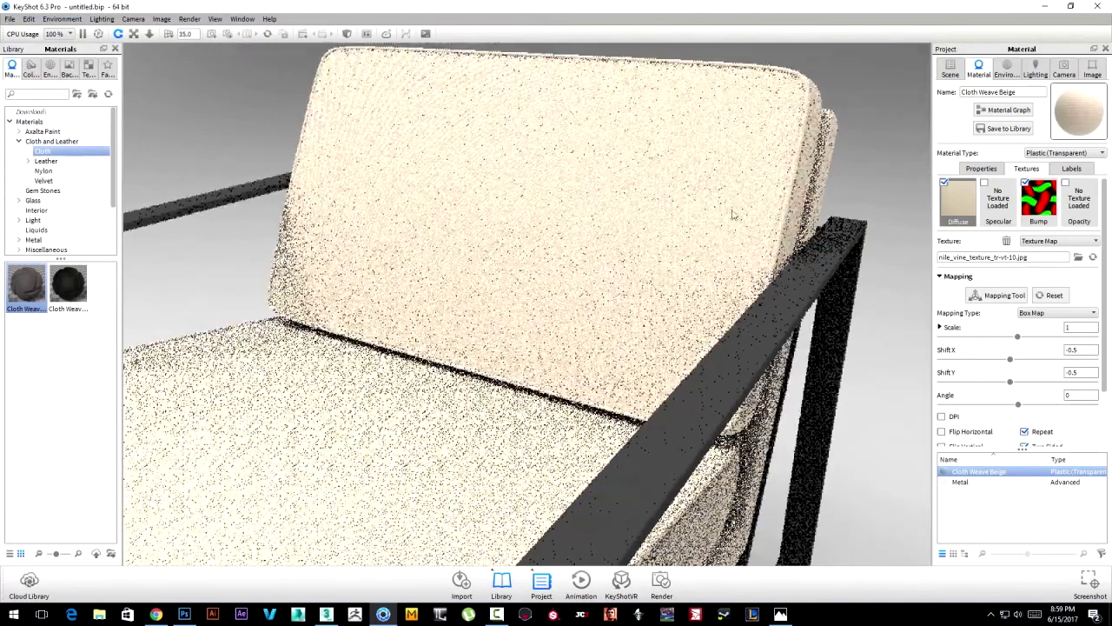
pyautogui.click(1057, 313)
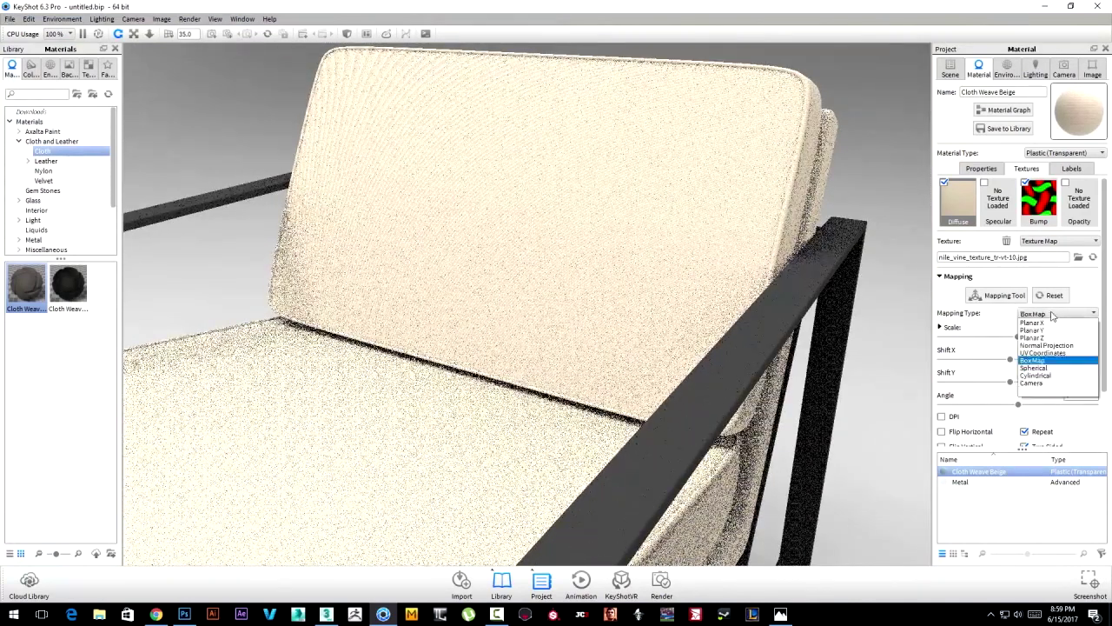
# Map the nile_vine texture by UV Coordinates at scale 0.084 and inspect the backrest weave.
pyautogui.click(1043, 353)
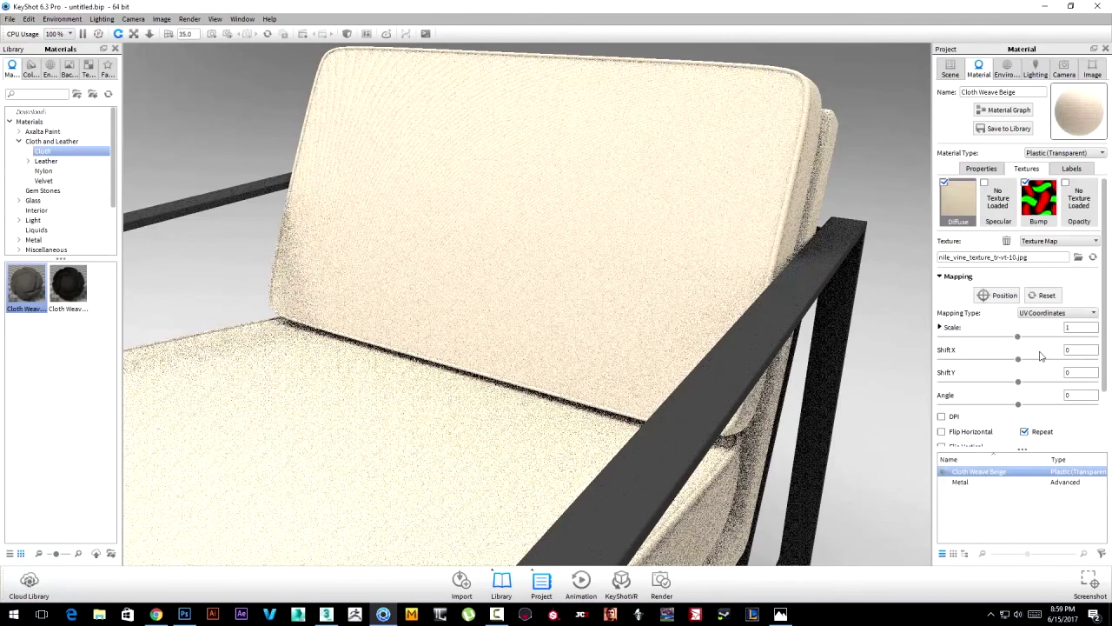
pyautogui.moveTo(768, 233); pyautogui.dragTo(713, 354)
pyautogui.moveTo(862, 450)
pyautogui.mouseDown()
pyautogui.moveTo(801, 382)
pyautogui.moveTo(796, 339)
pyautogui.mouseUp()
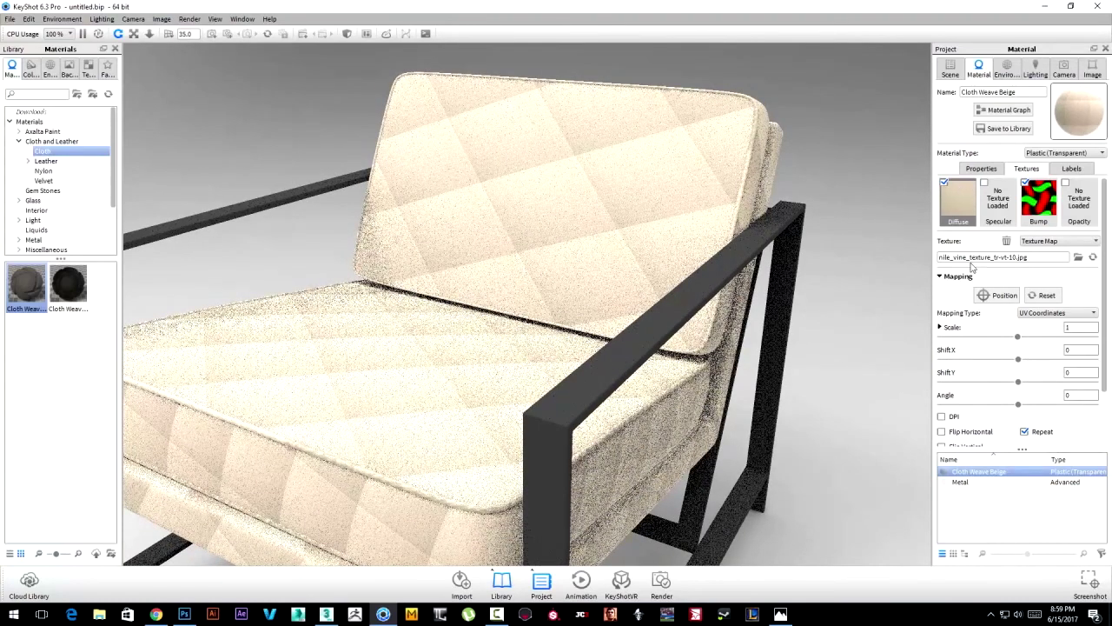
pyautogui.moveTo(976, 338)
pyautogui.mouseDown()
pyautogui.moveTo(1025, 338)
pyautogui.moveTo(930, 341)
pyautogui.mouseUp()
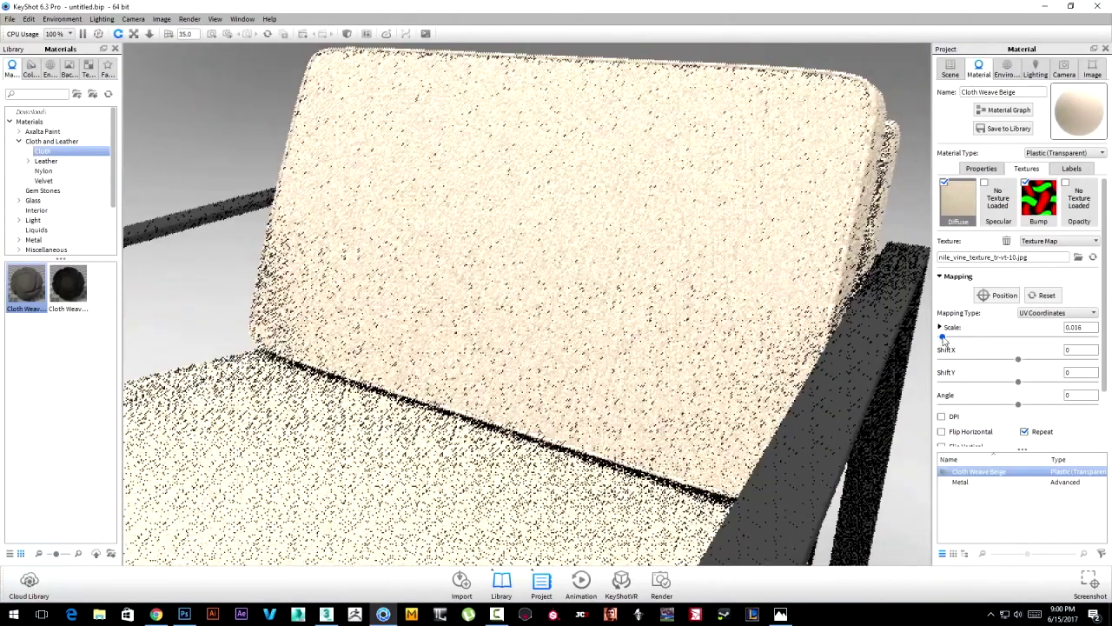
pyautogui.moveTo(943, 339); pyautogui.dragTo(948, 340)
pyautogui.moveTo(726, 193); pyautogui.dragTo(733, 231)
pyautogui.scroll(3, 732, 231)
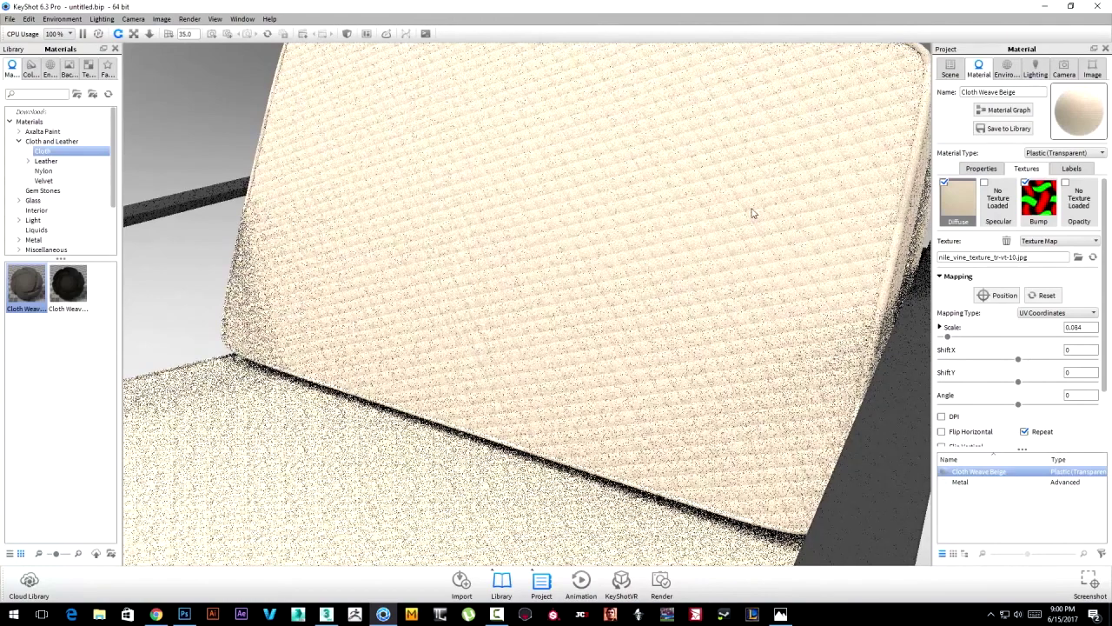
pyautogui.moveTo(756, 249); pyautogui.dragTo(921, 213)
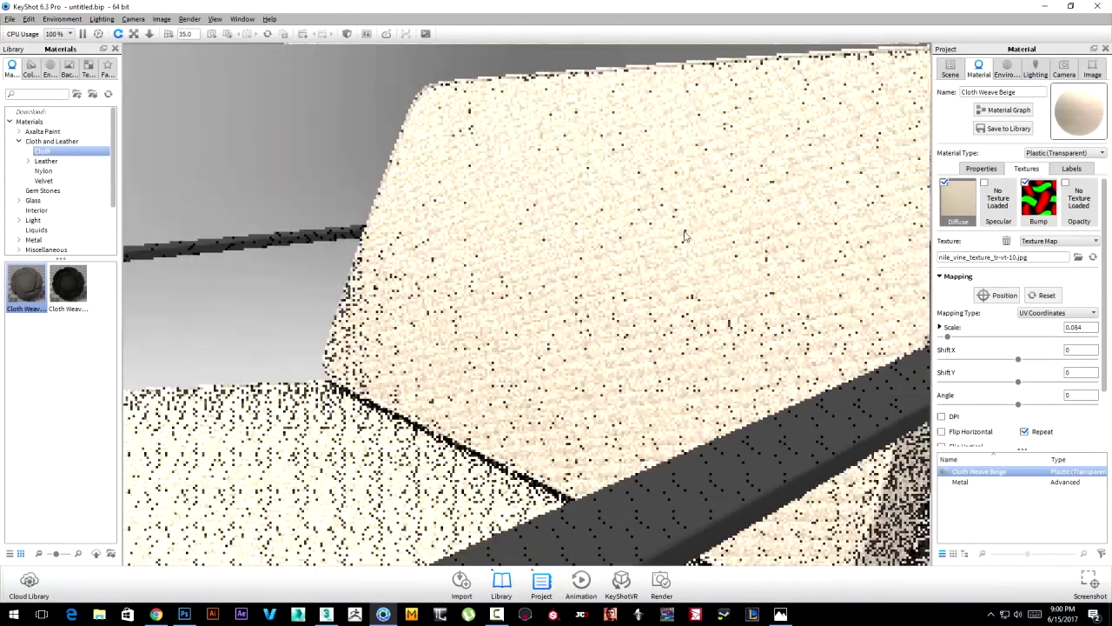
# Replace the bump texture with fabric_Bump.jpg, then return to the diffuse texture settings.
pyautogui.click(1038, 199)
pyautogui.press('Delete')
pyautogui.doubleClick(1056, 208)
pyautogui.click(194, 113)
pyautogui.doubleClick(194, 114)
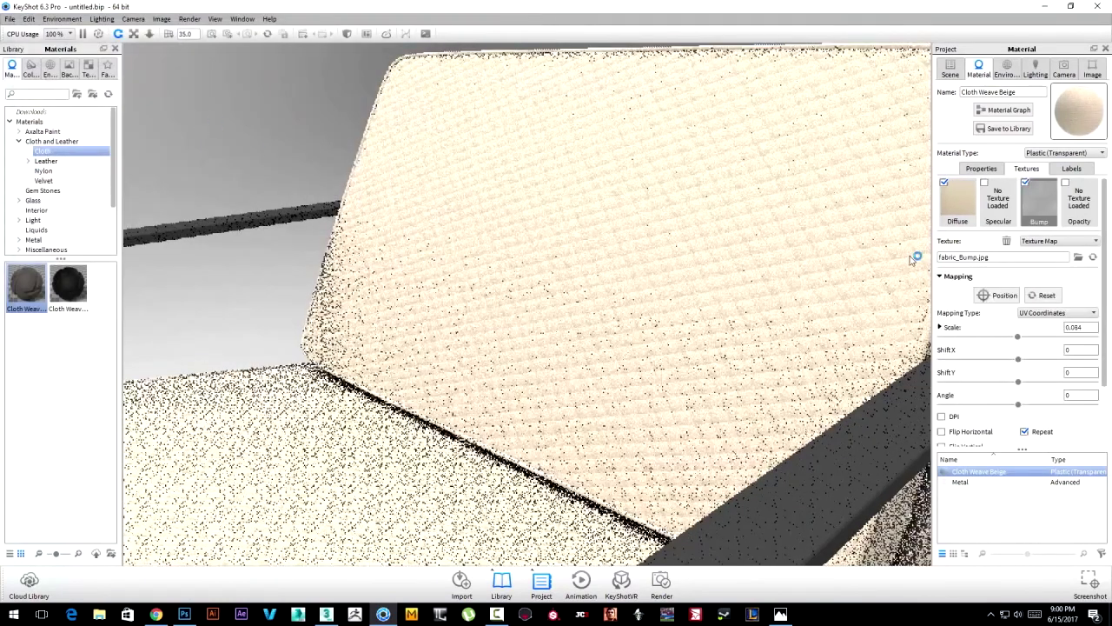
pyautogui.click(961, 196)
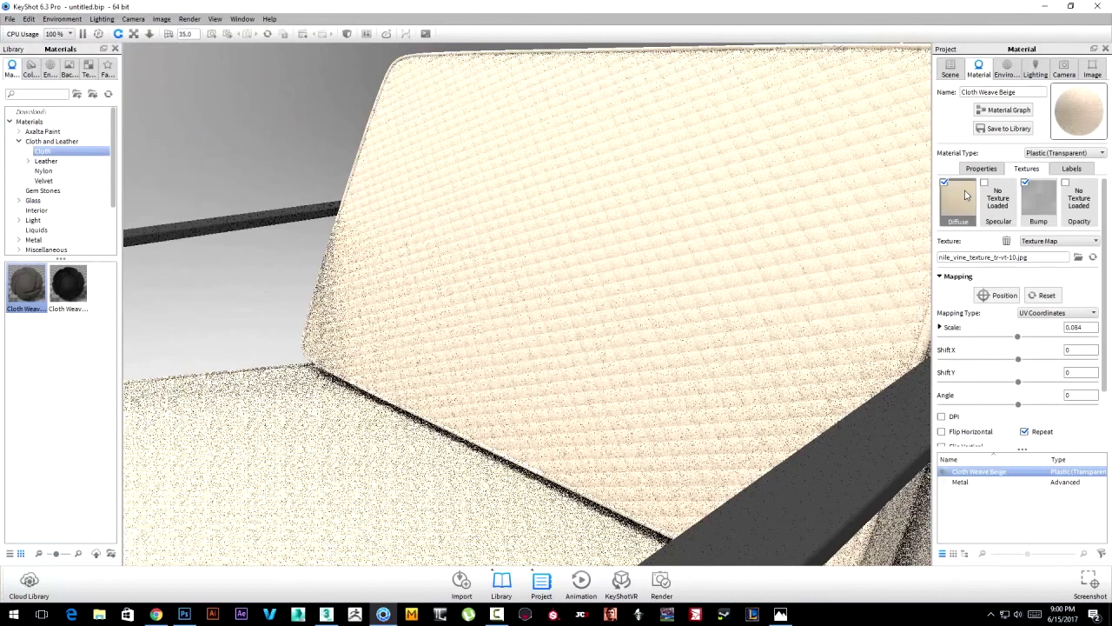
pyautogui.doubleClick(1038, 191)
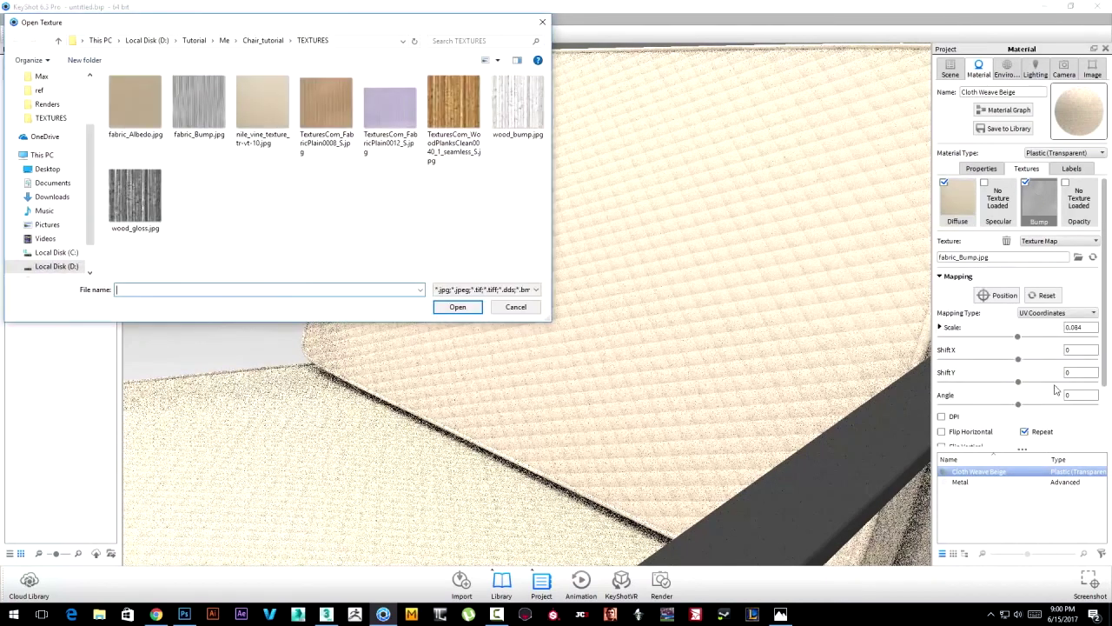
pyautogui.click(541, 23)
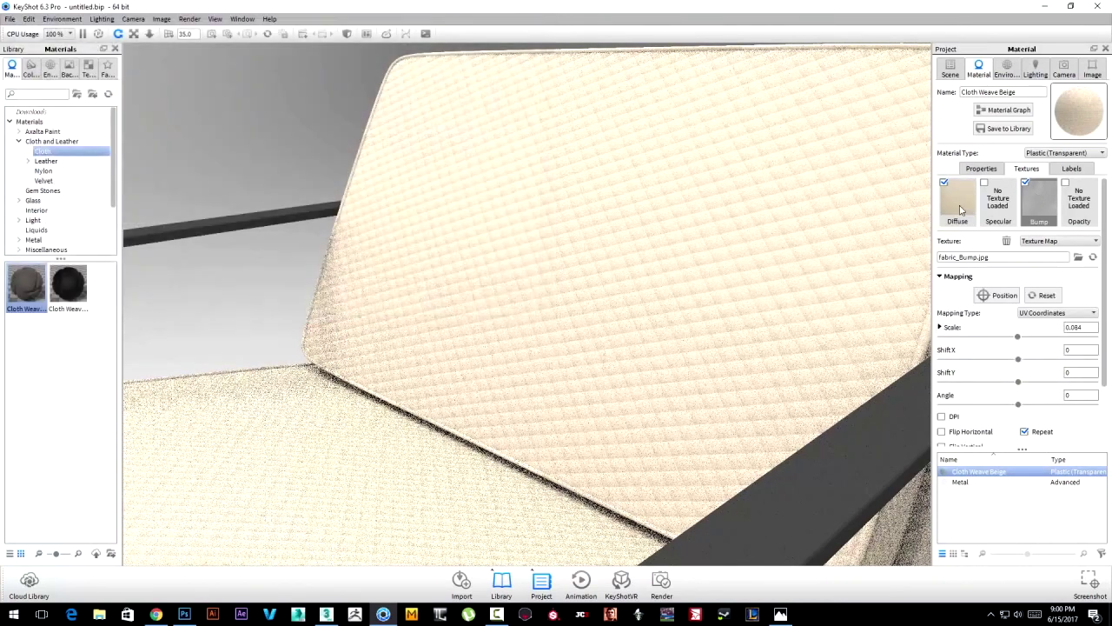
pyautogui.click(962, 210)
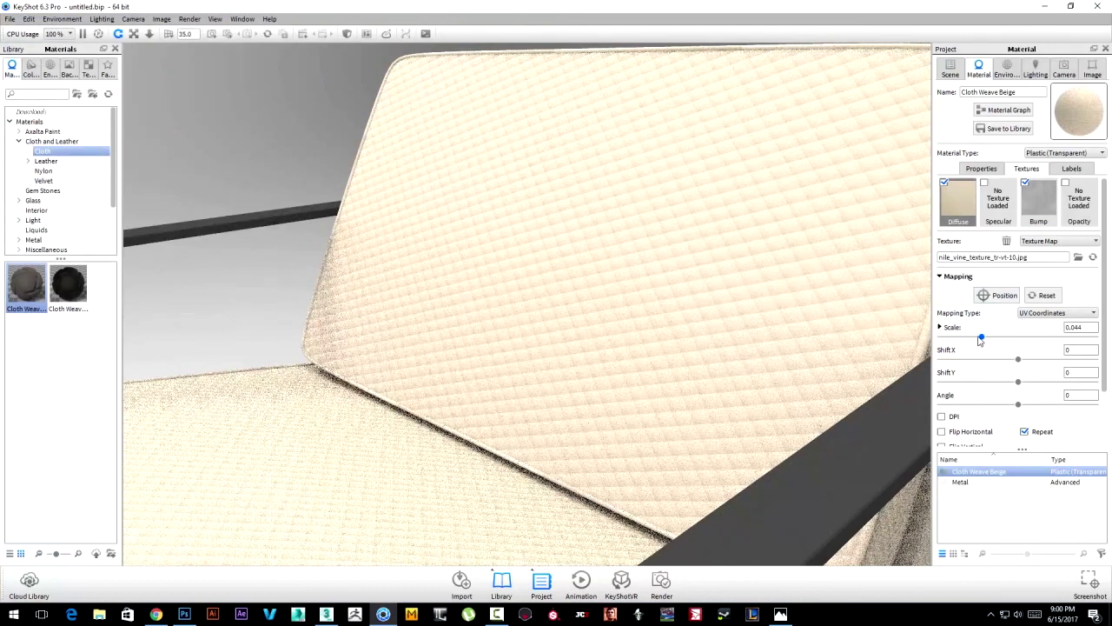
# Experiment with the diffuse texture scale, settling around 0.1.
pyautogui.moveTo(954, 339)
pyautogui.mouseDown()
pyautogui.moveTo(940, 339)
pyautogui.moveTo(1069, 346)
pyautogui.moveTo(1033, 339)
pyautogui.mouseUp()
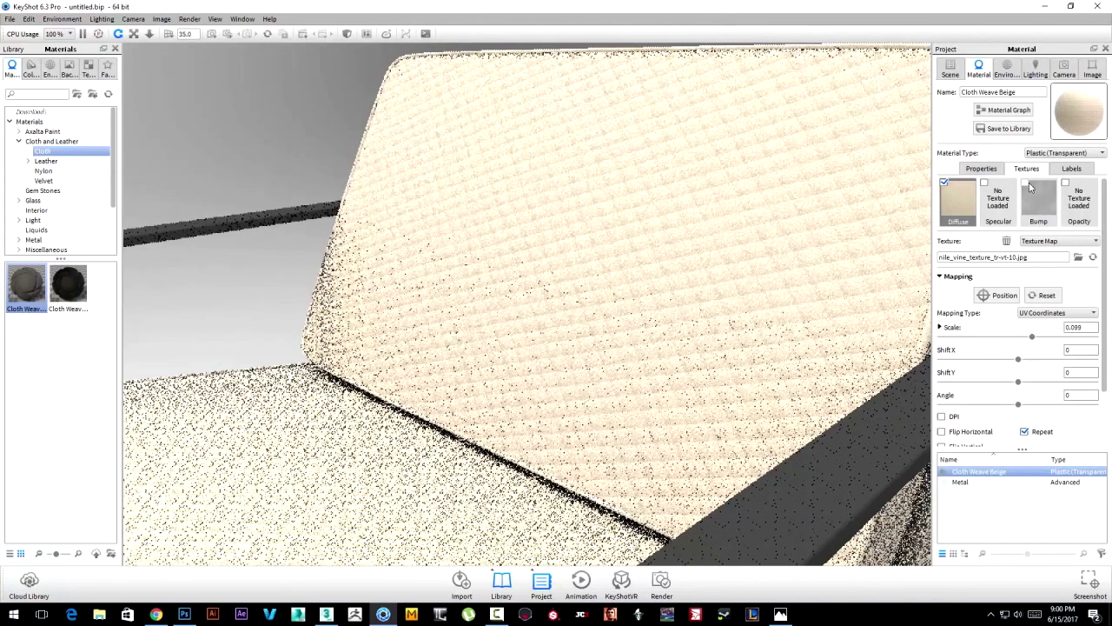
pyautogui.click(1034, 190)
pyautogui.click(971, 213)
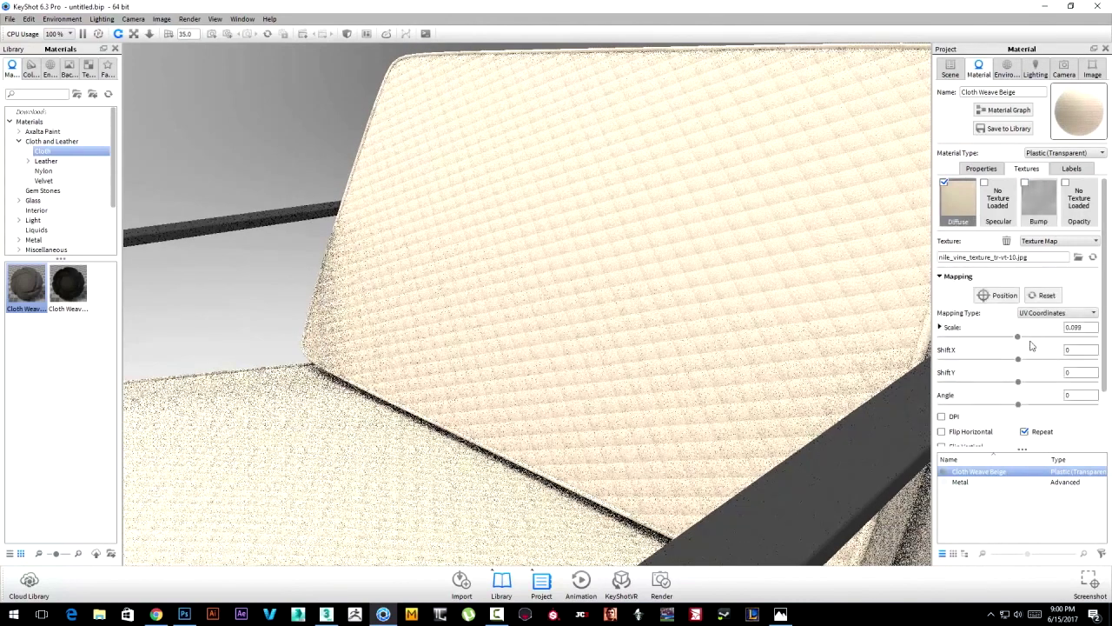
pyautogui.moveTo(1020, 339); pyautogui.dragTo(1076, 345)
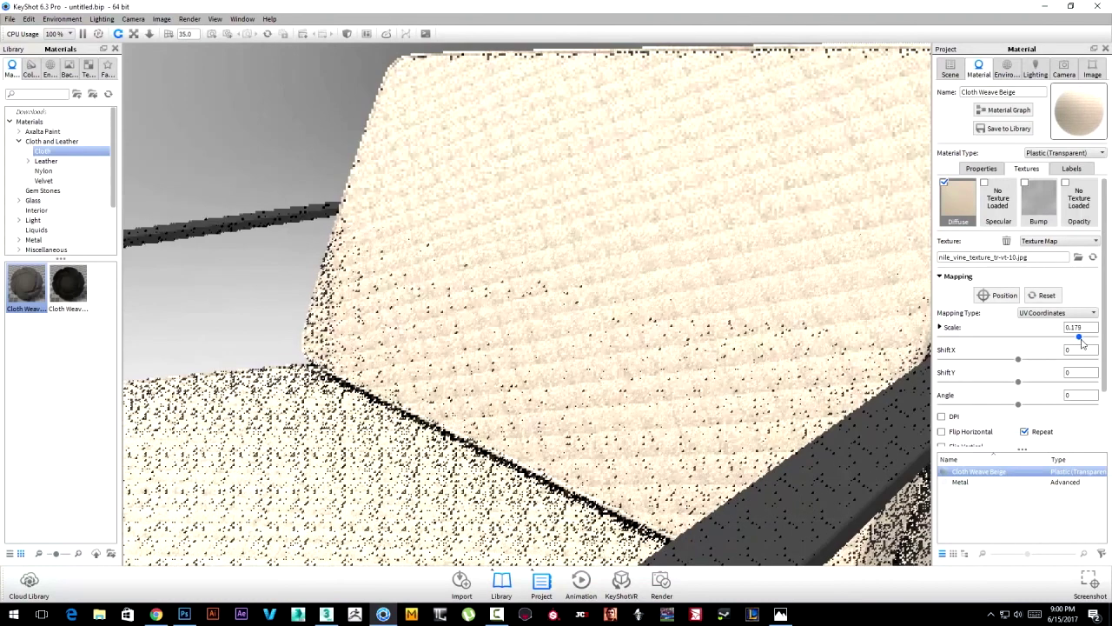
pyautogui.moveTo(1082, 343); pyautogui.dragTo(1022, 346)
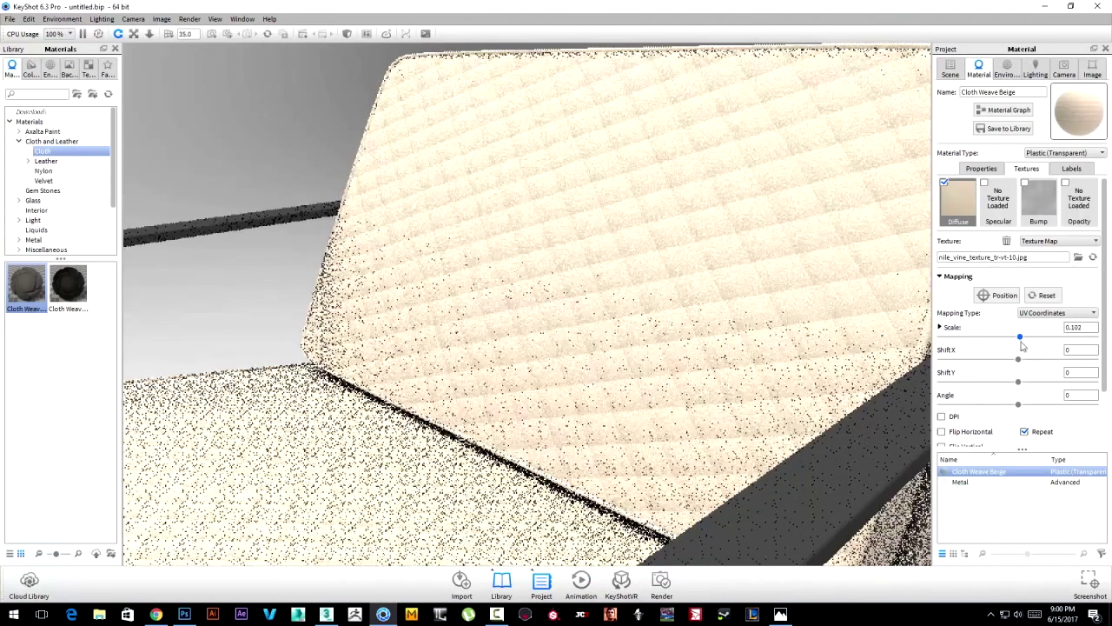
# Box-map the diffuse weave at scale 0.057 and select the bump texture.
pyautogui.click(1050, 315)
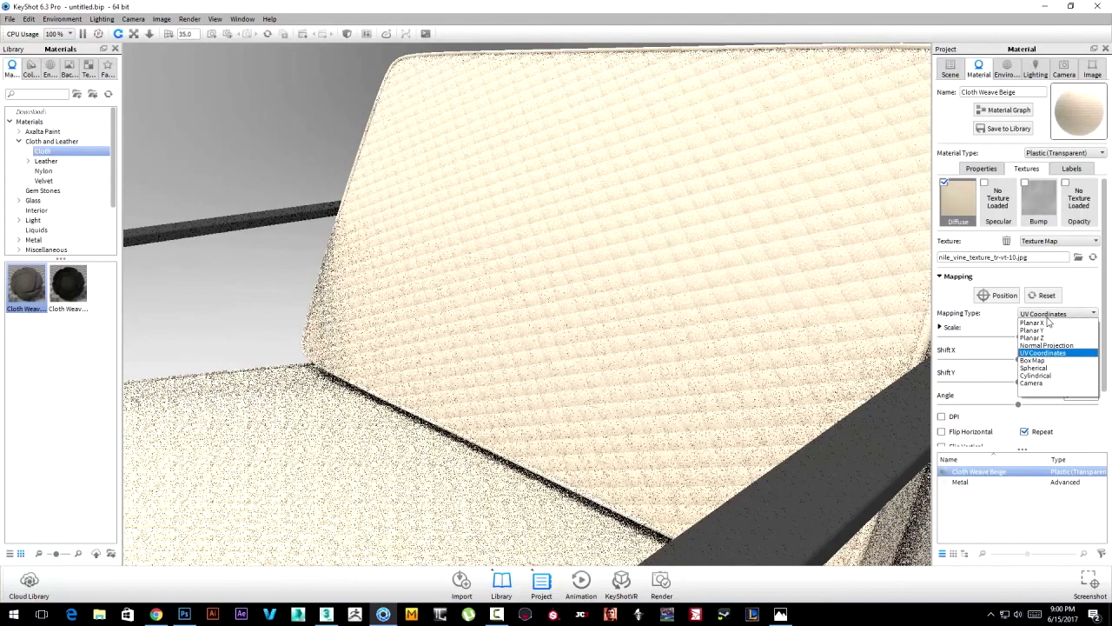
pyautogui.click(1040, 360)
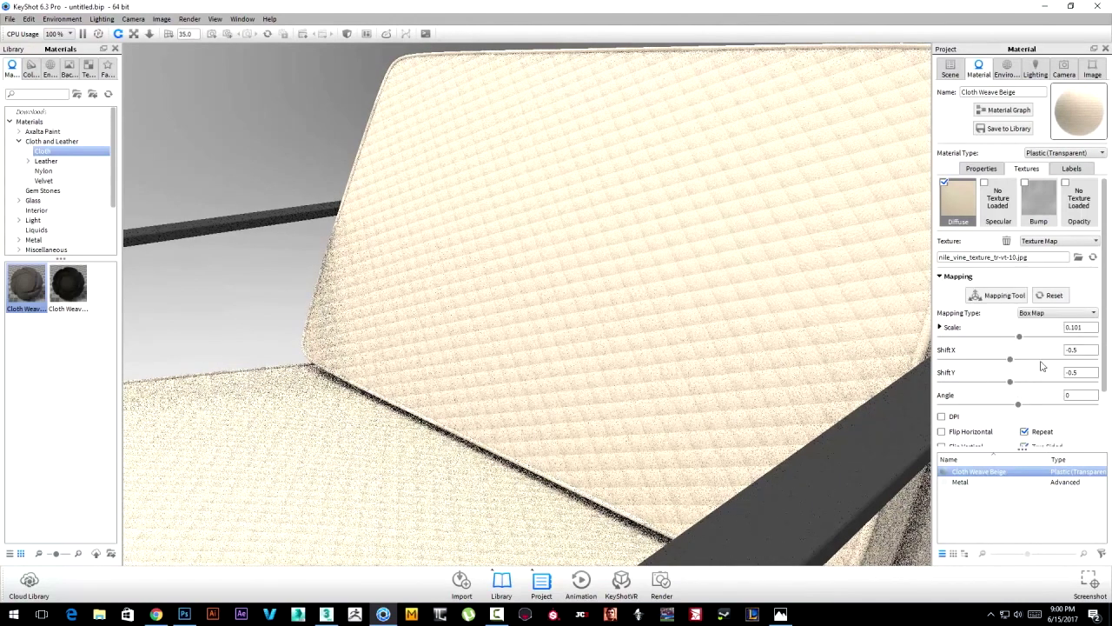
pyautogui.moveTo(831, 325); pyautogui.dragTo(817, 252)
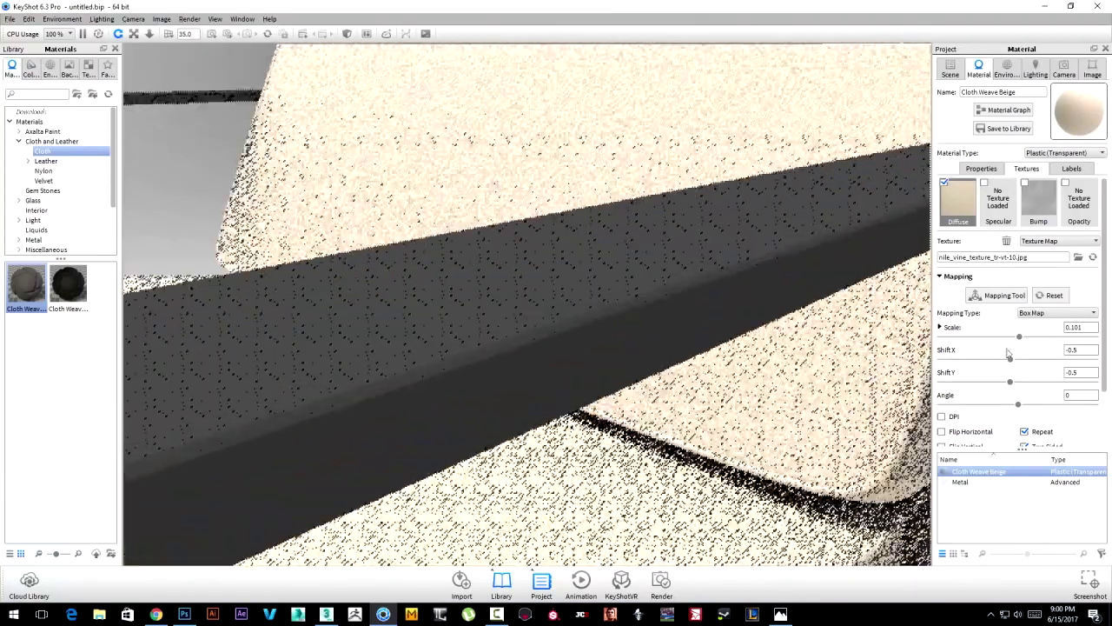
pyautogui.moveTo(1020, 337); pyautogui.dragTo(987, 337)
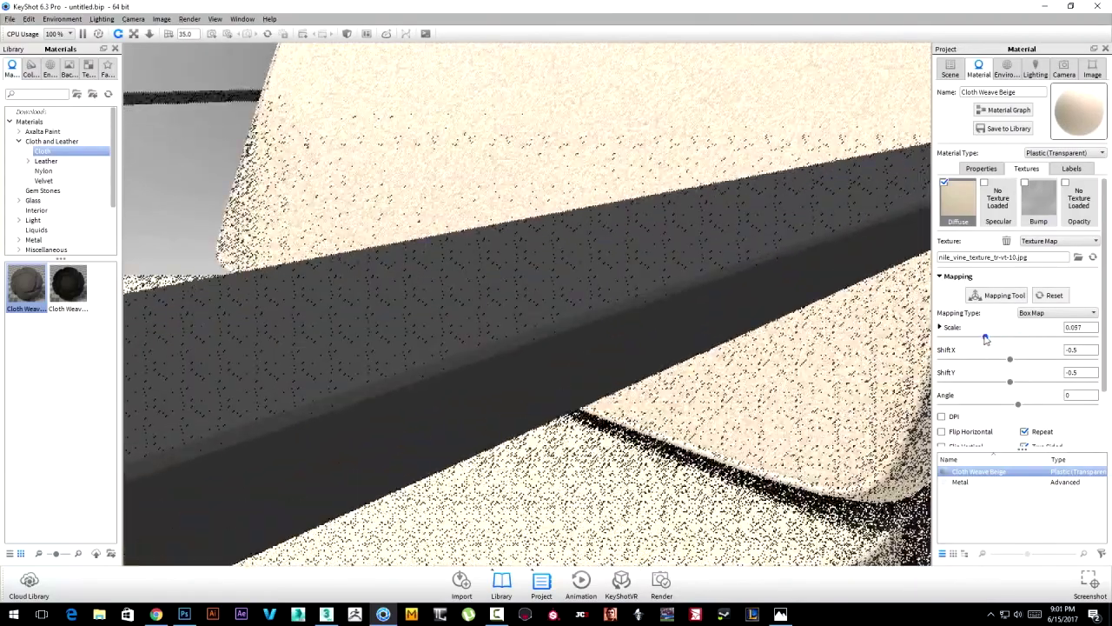
pyautogui.click(1025, 183)
pyautogui.click(1039, 198)
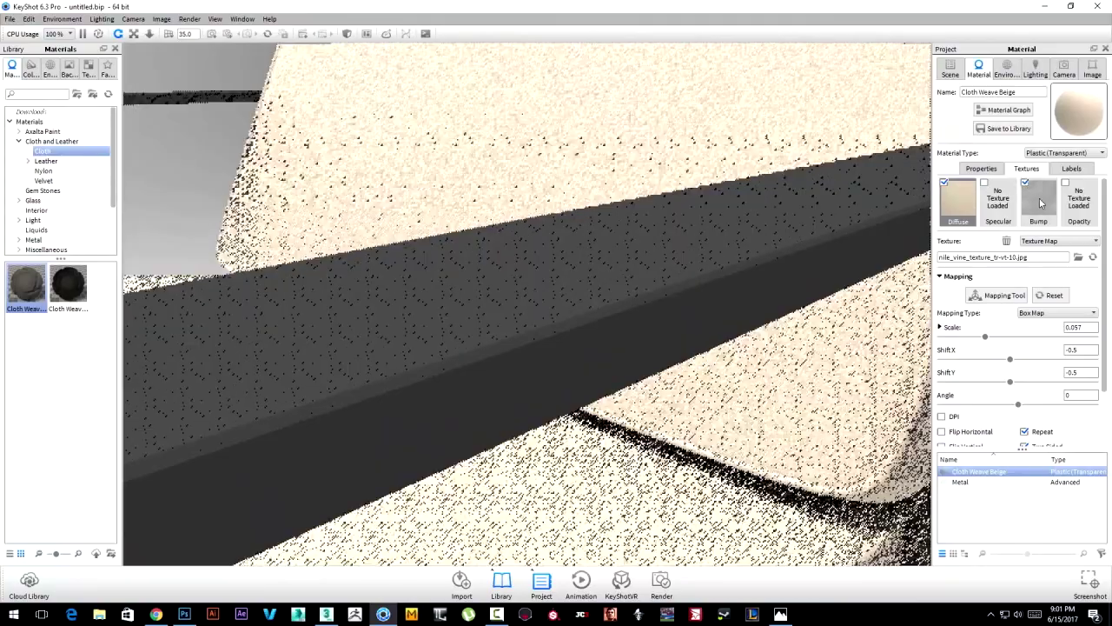
pyautogui.moveTo(660, 330)
pyautogui.mouseDown()
pyautogui.moveTo(798, 331)
pyautogui.moveTo(920, 350)
pyautogui.mouseUp()
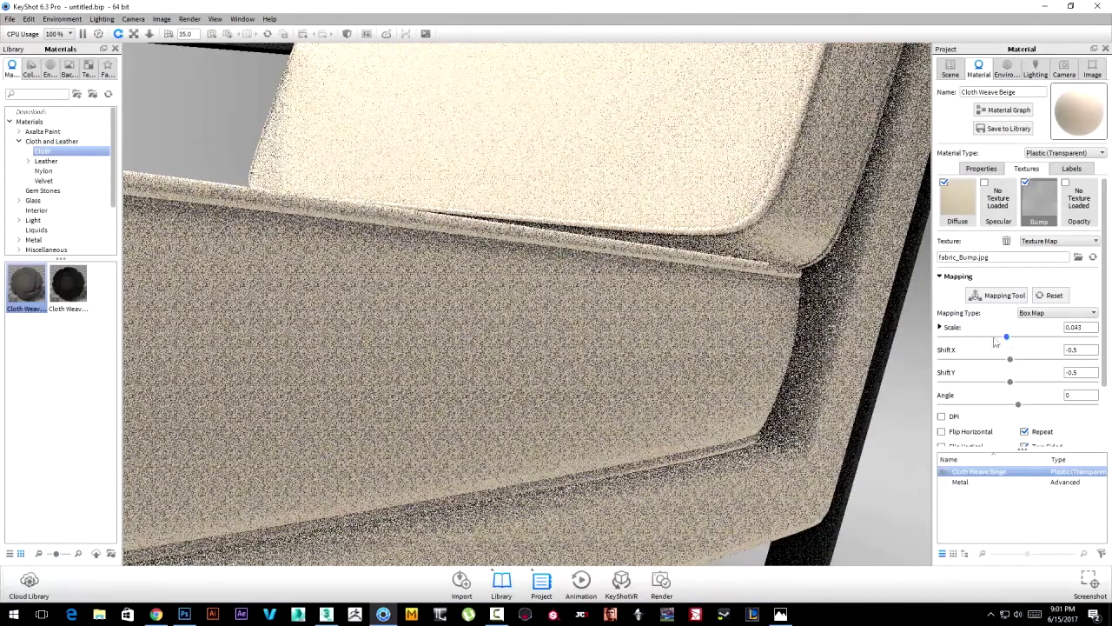
# Disable the beige diffuse texture and set the cushion bump scale to 0.037 and bump height to 2.905.
pyautogui.moveTo(1005, 338); pyautogui.dragTo(957, 337)
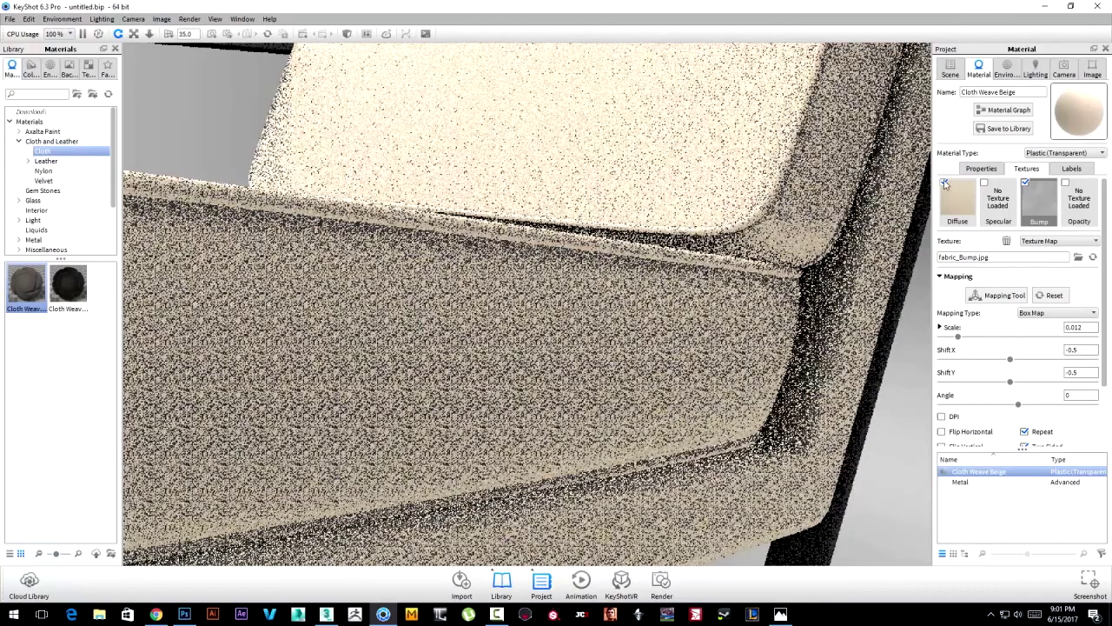
pyautogui.click(945, 182)
pyautogui.moveTo(957, 338)
pyautogui.mouseDown()
pyautogui.moveTo(1022, 337)
pyautogui.moveTo(992, 346)
pyautogui.mouseUp()
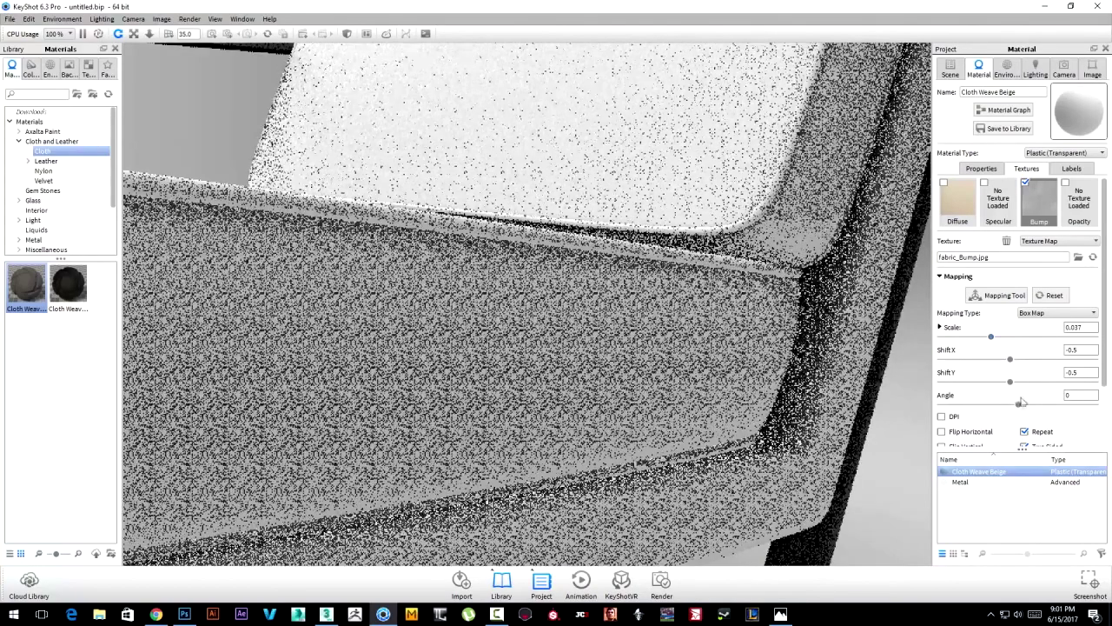
pyautogui.moveTo(635, 316); pyautogui.dragTo(713, 365)
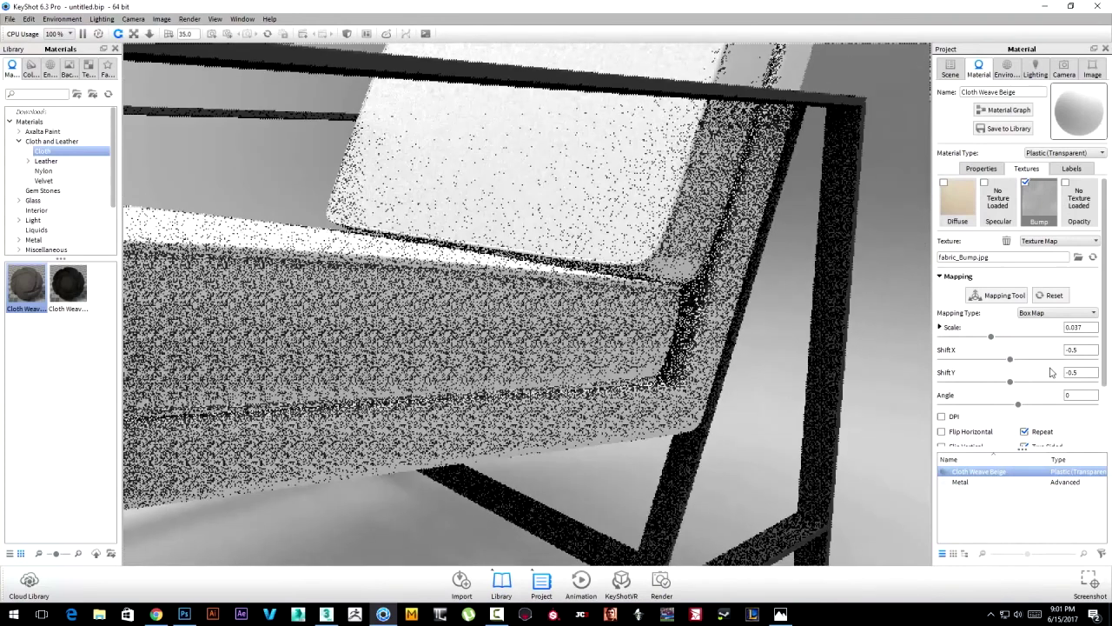
pyautogui.scroll(-3, 1102, 377)
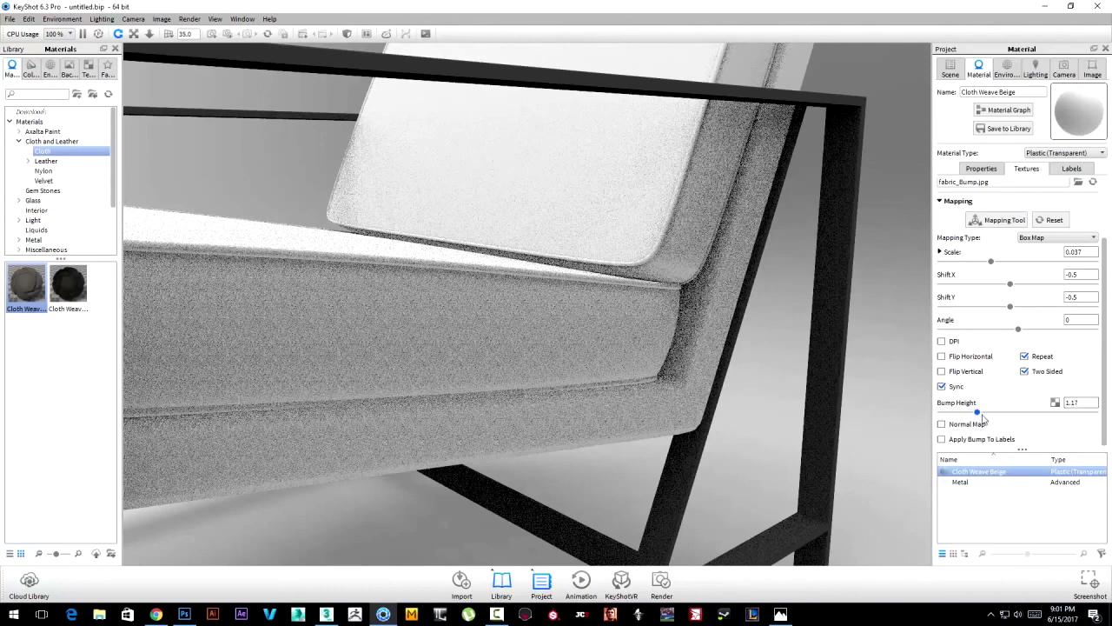
pyautogui.moveTo(996, 419); pyautogui.dragTo(1033, 421)
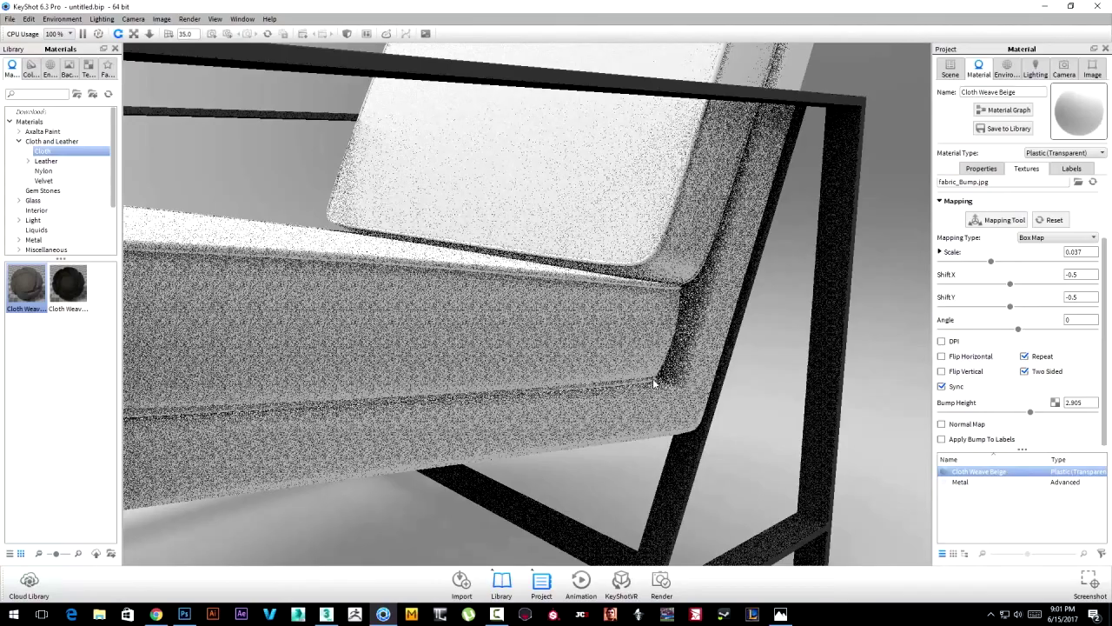
pyautogui.scroll(-5, 643, 365)
# Orbit and zoom in on the back cushion and armrest to inspect the weave bump.
pyautogui.moveTo(643, 365); pyautogui.dragTo(696, 339)
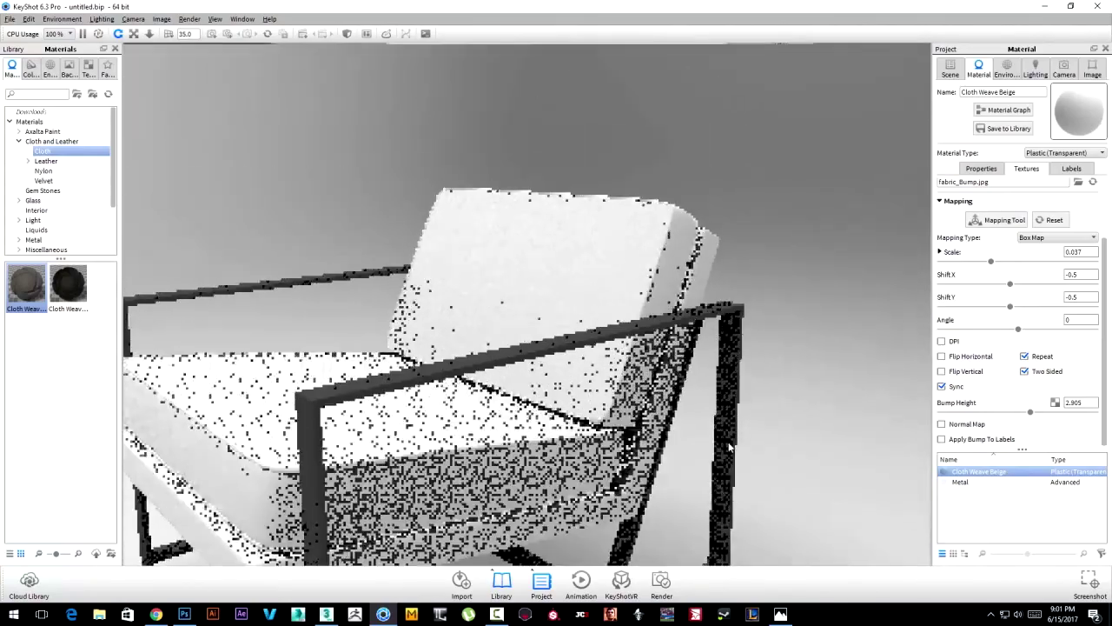
pyautogui.scroll(5, 742, 309)
pyautogui.scroll(2, 641, 235)
pyautogui.scroll(3, 641, 236)
pyautogui.scroll(2, 640, 236)
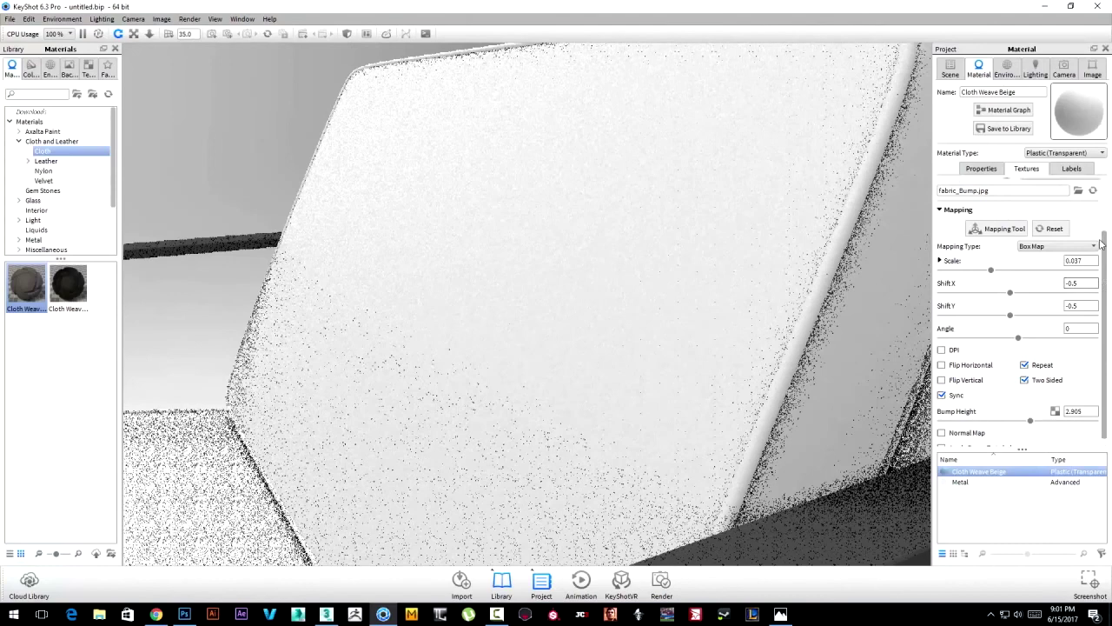
pyautogui.scroll(3, 1096, 277)
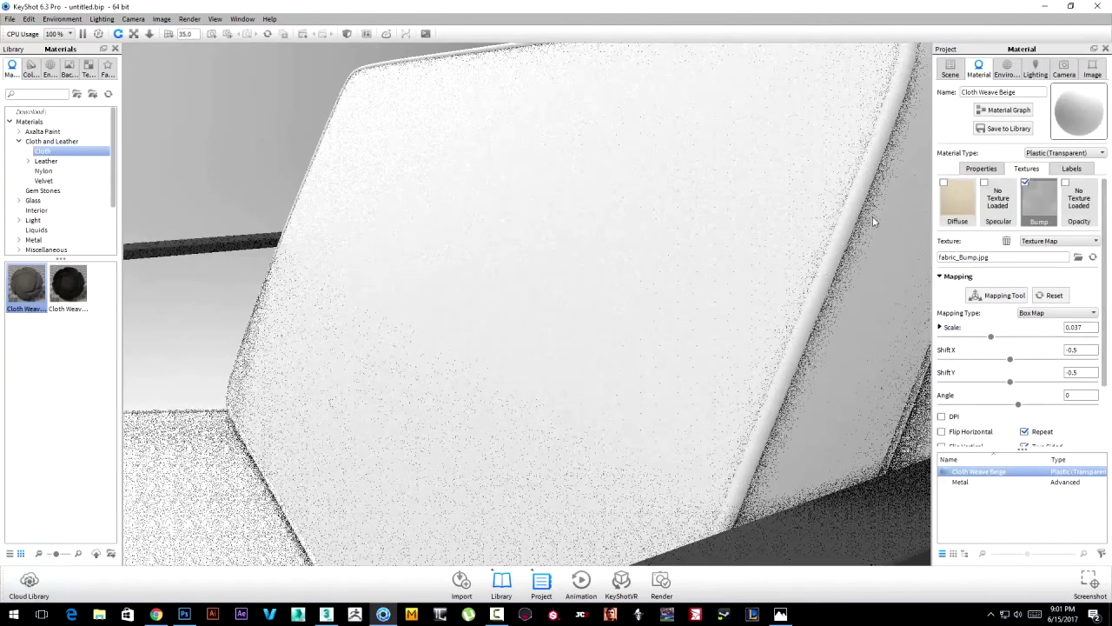
pyautogui.scroll(1, 872, 216)
pyautogui.scroll(-1, 862, 222)
pyautogui.scroll(-3, 758, 250)
pyautogui.scroll(-1, 758, 250)
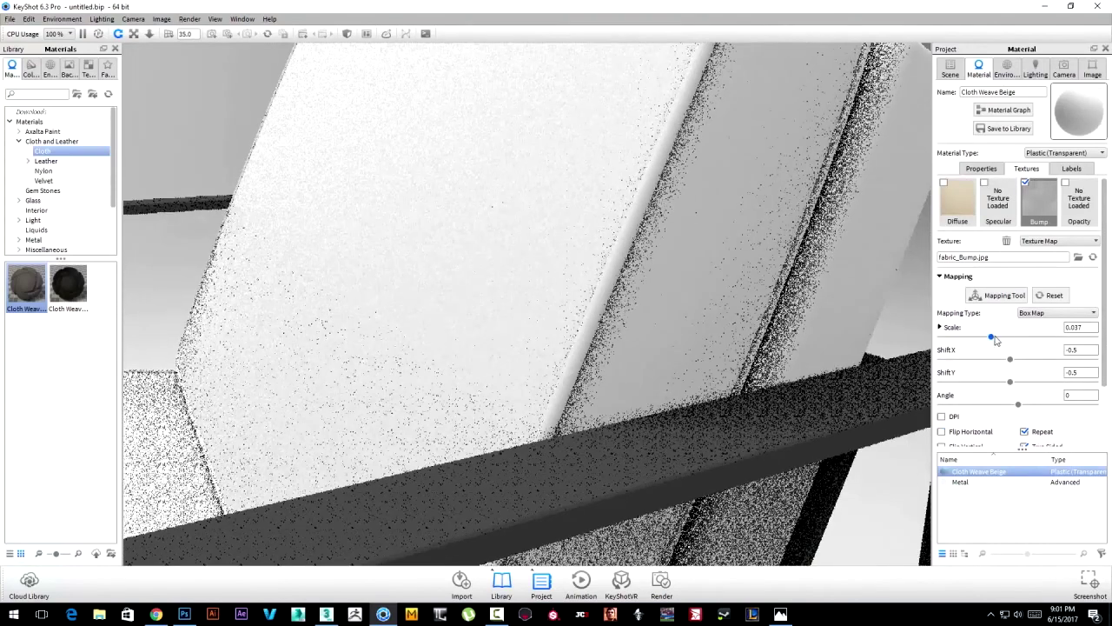
# Raise the bump scale to 0.06 and switch the bump mapping to UV Coordinates.
pyautogui.moveTo(996, 339); pyautogui.dragTo(1025, 340)
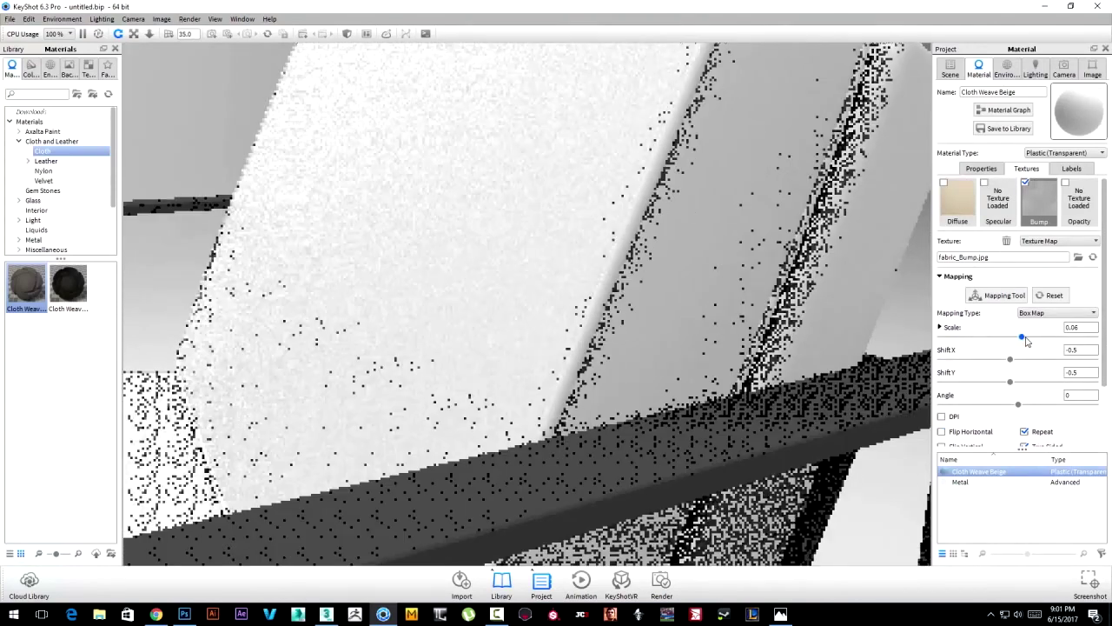
pyautogui.doubleClick(1077, 326)
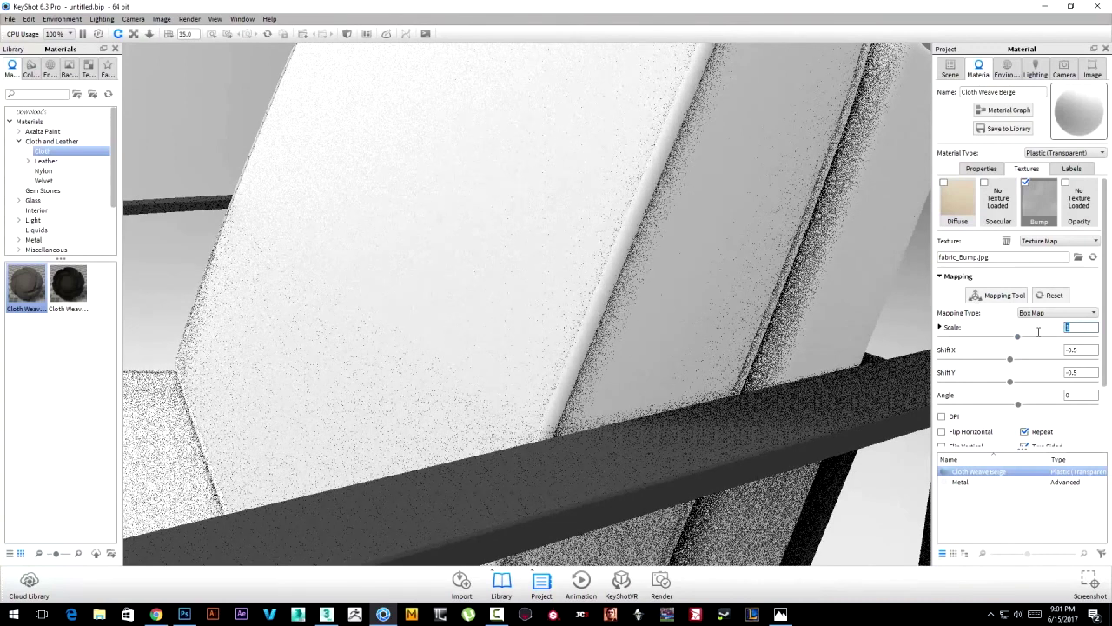
pyautogui.click(1048, 315)
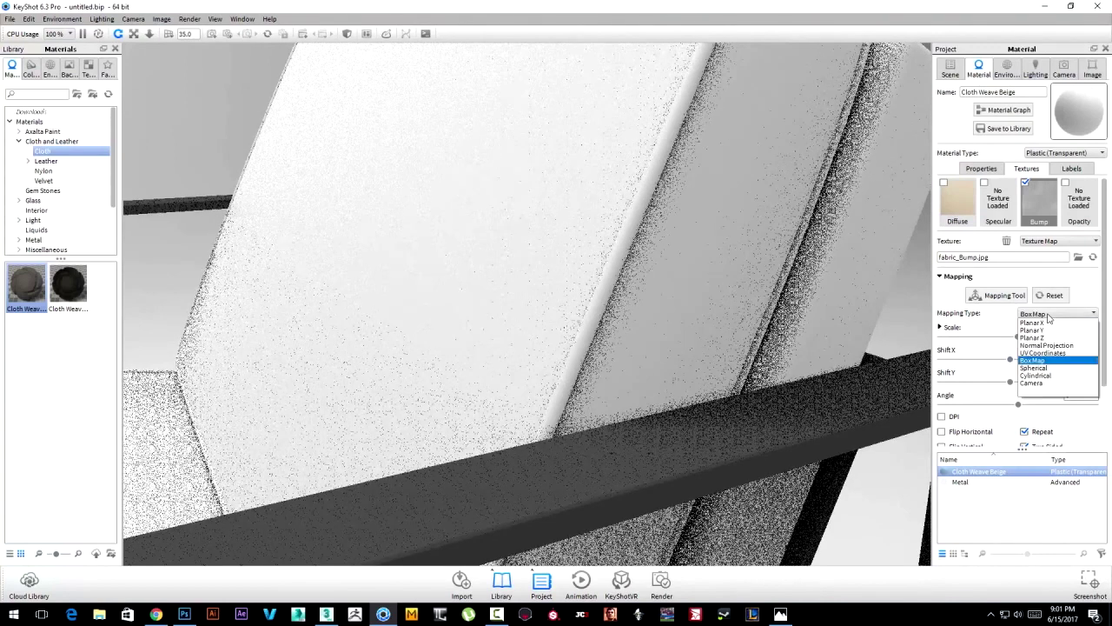
pyautogui.click(1043, 352)
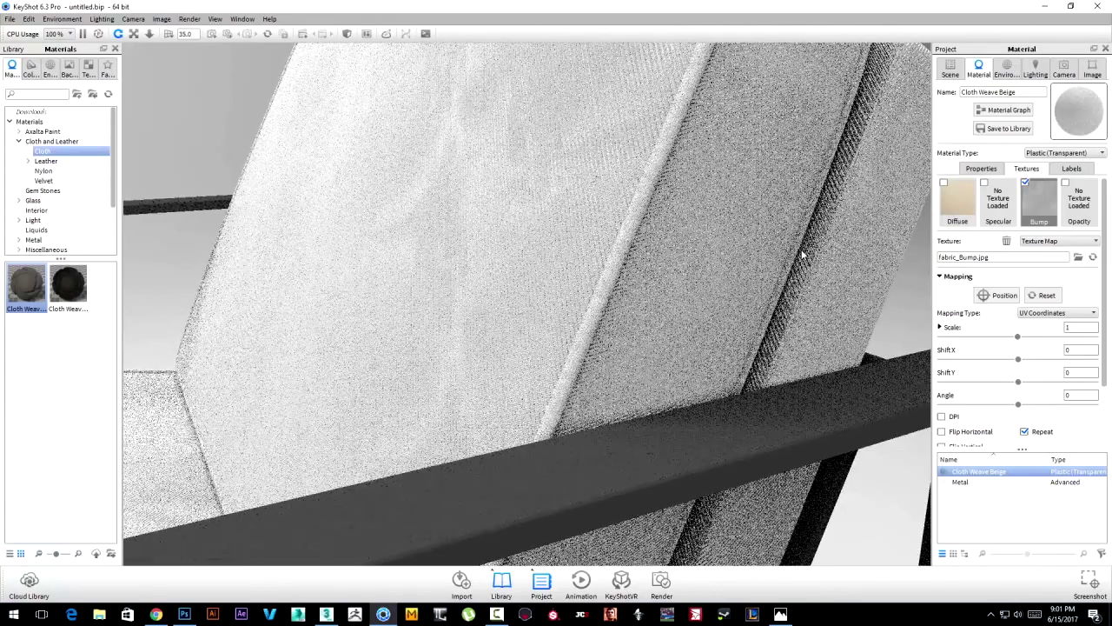
pyautogui.scroll(-4, 755, 233)
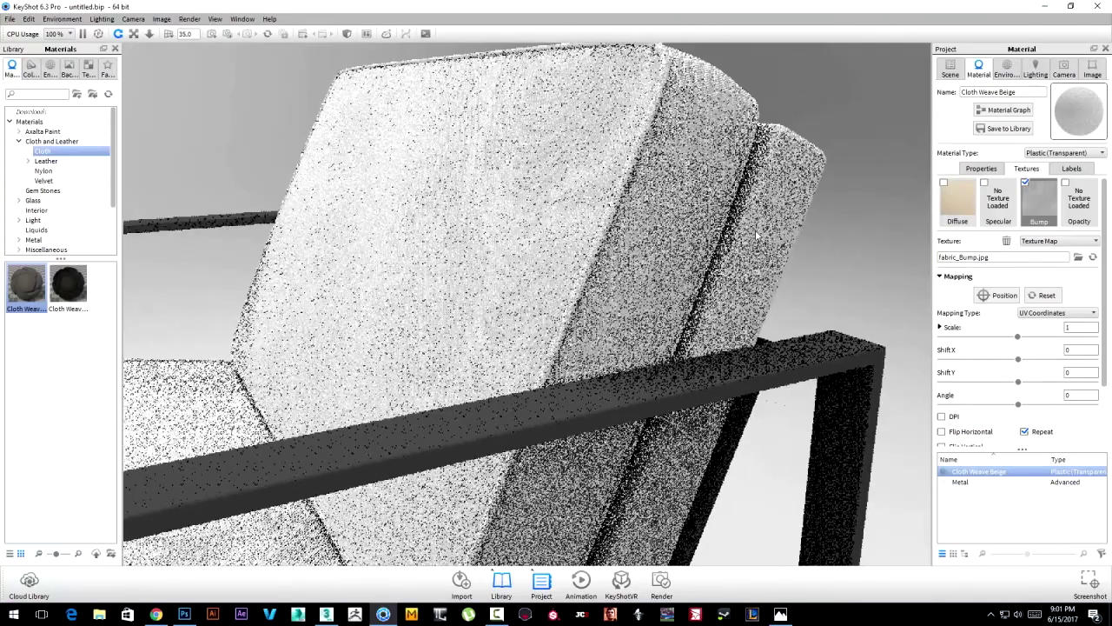
# Orbit and zoom around the chair to view the seat cushion's side up close.
pyautogui.moveTo(755, 229)
pyautogui.mouseDown()
pyautogui.moveTo(735, 285)
pyautogui.moveTo(801, 296)
pyautogui.mouseUp()
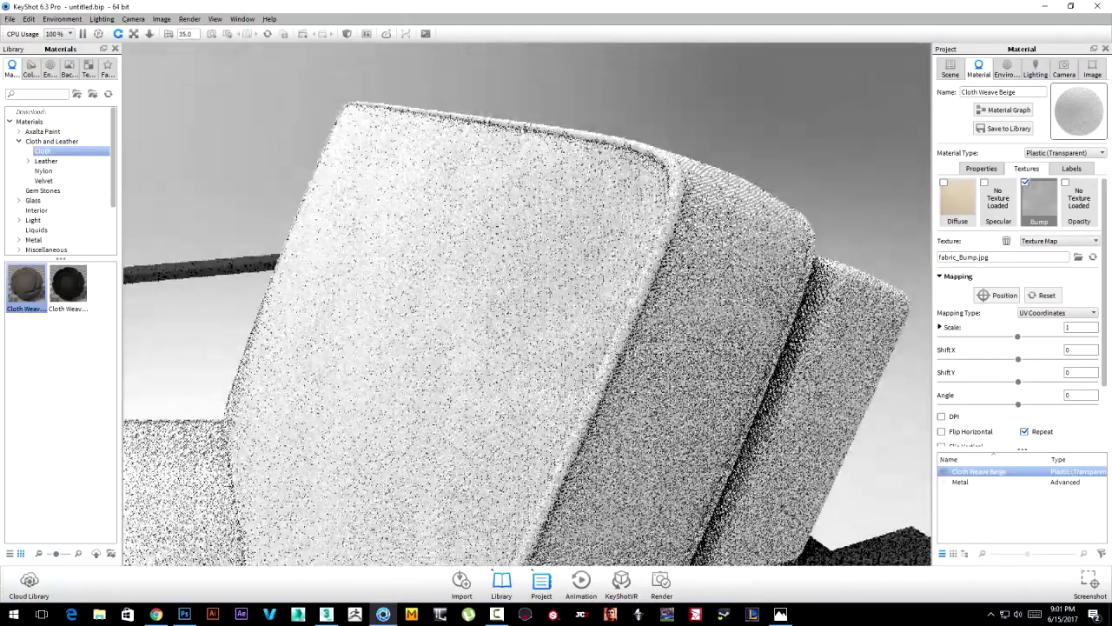
pyautogui.moveTo(619, 193); pyautogui.dragTo(756, 393)
pyautogui.scroll(3, 616, 395)
pyautogui.scroll(3, 616, 395)
pyautogui.moveTo(393, 155)
pyautogui.mouseDown()
pyautogui.moveTo(348, 347)
pyautogui.moveTo(292, 347)
pyautogui.moveTo(714, 370)
pyautogui.mouseUp()
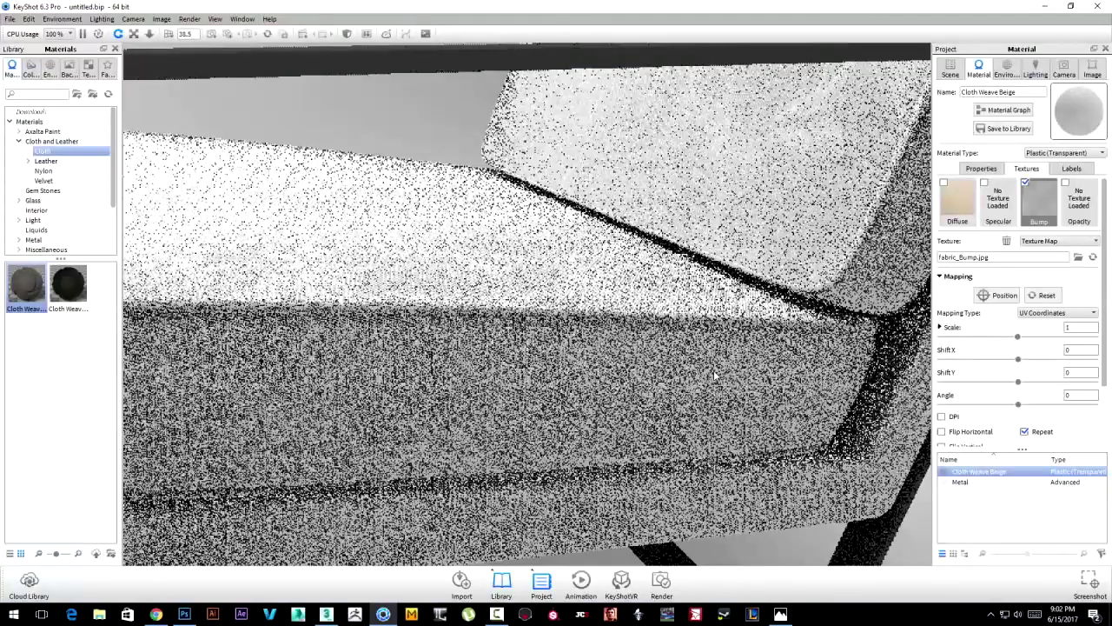
pyautogui.moveTo(658, 290); pyautogui.dragTo(556, 402)
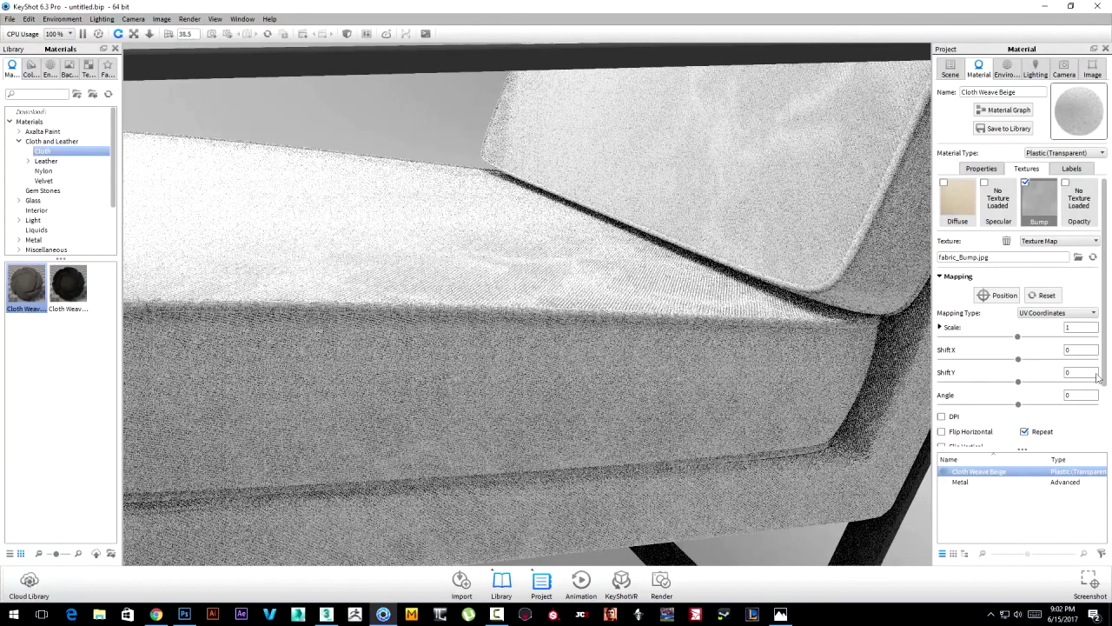
# Tune the bump scale to about 1.412, then orbit out to view the whole chair.
pyautogui.moveTo(1010, 339); pyautogui.dragTo(983, 342)
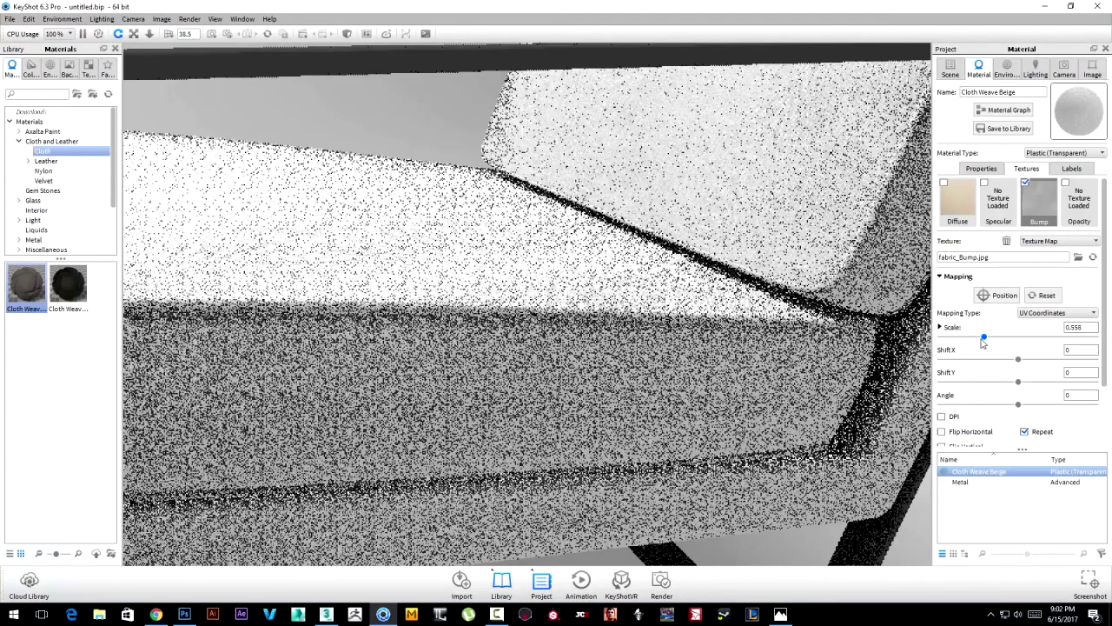
pyautogui.moveTo(1007, 341); pyautogui.dragTo(1045, 343)
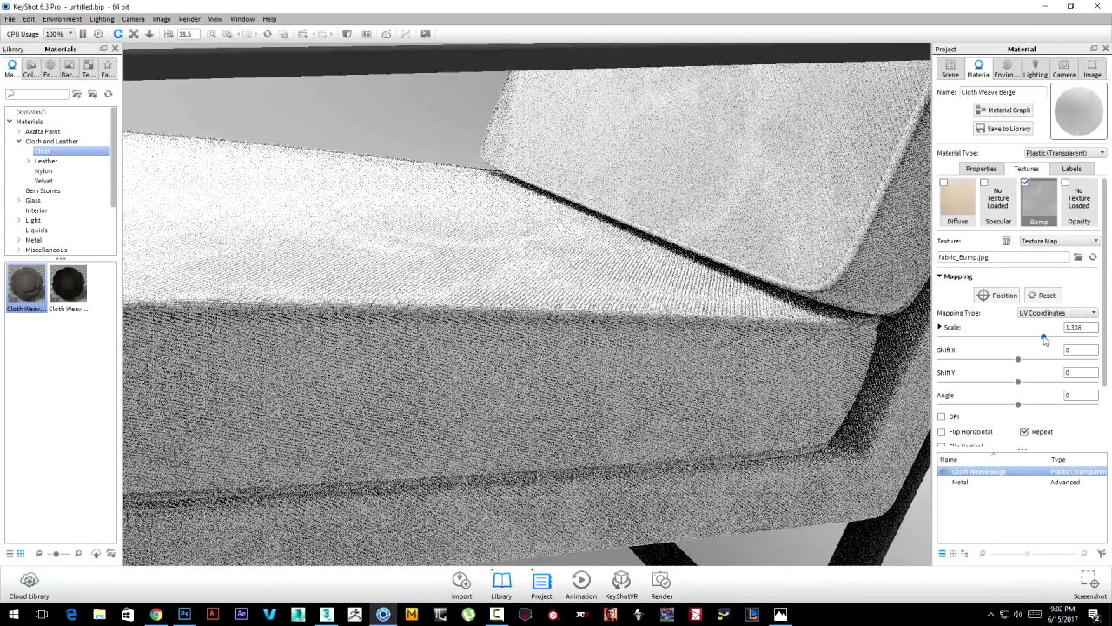
pyautogui.moveTo(1048, 340); pyautogui.dragTo(1050, 341)
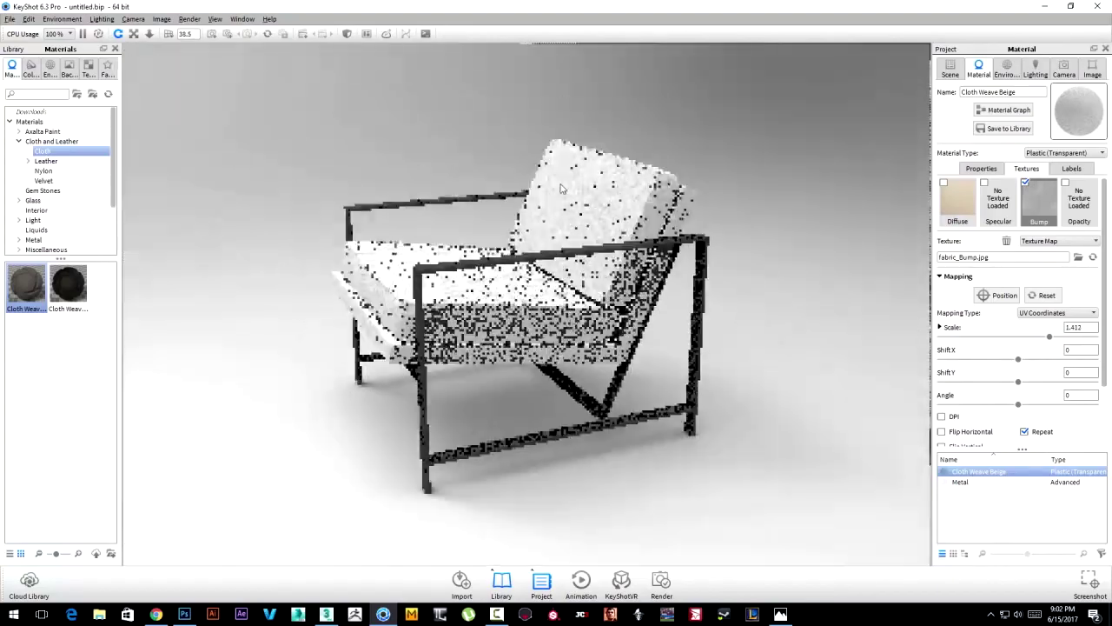
pyautogui.moveTo(748, 402); pyautogui.dragTo(539, 251)
pyautogui.scroll(3, 539, 252)
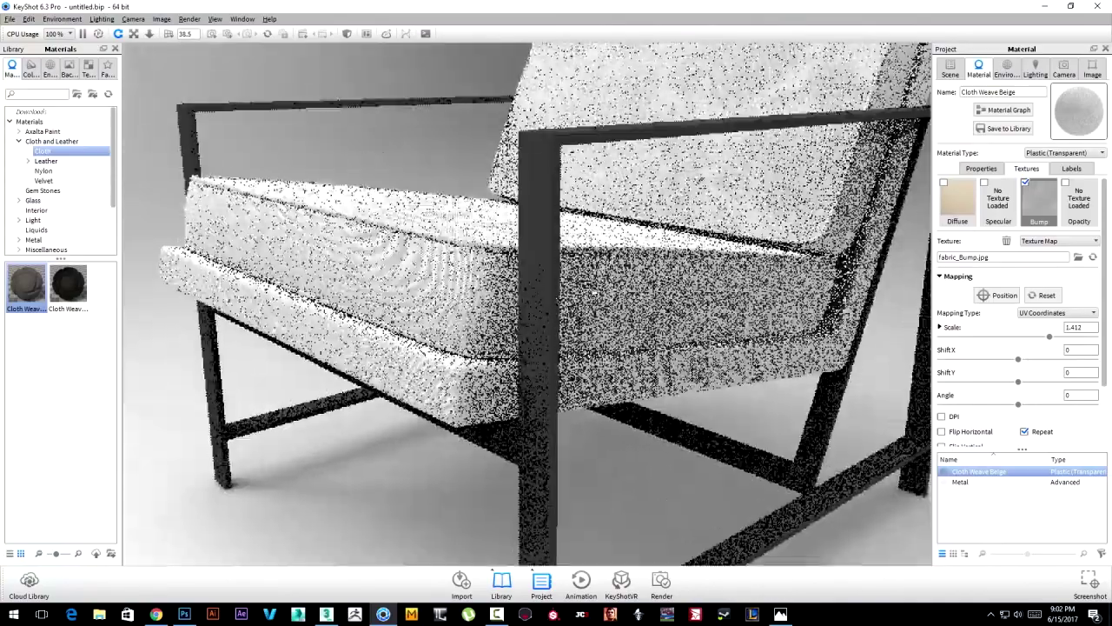
pyautogui.scroll(3, 548, 250)
pyautogui.scroll(2, 569, 245)
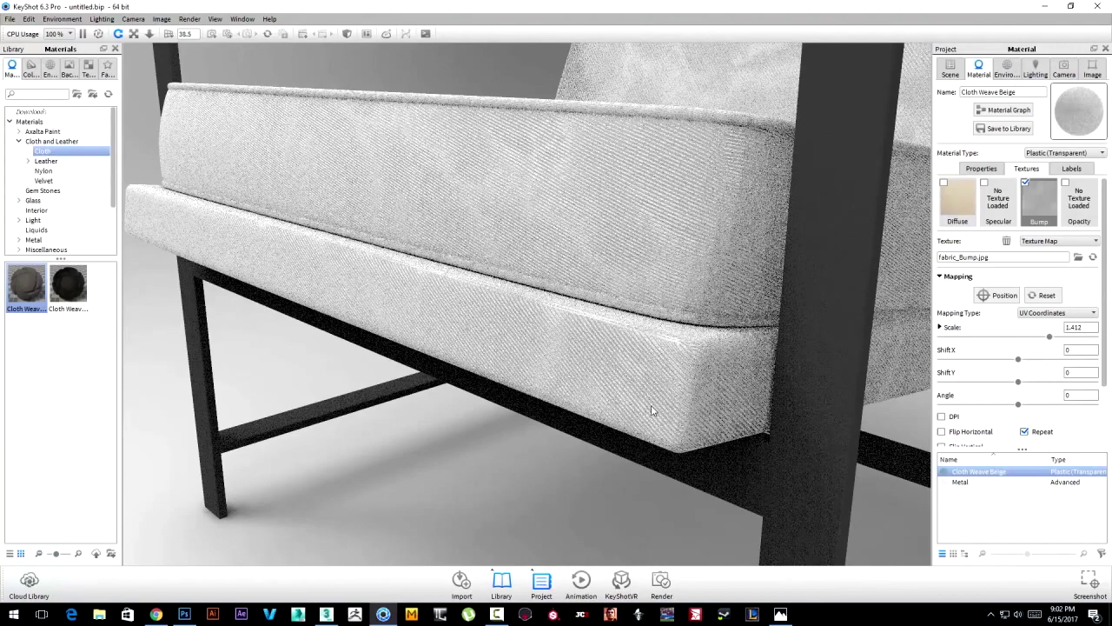
pyautogui.moveTo(745, 206); pyautogui.dragTo(817, 278)
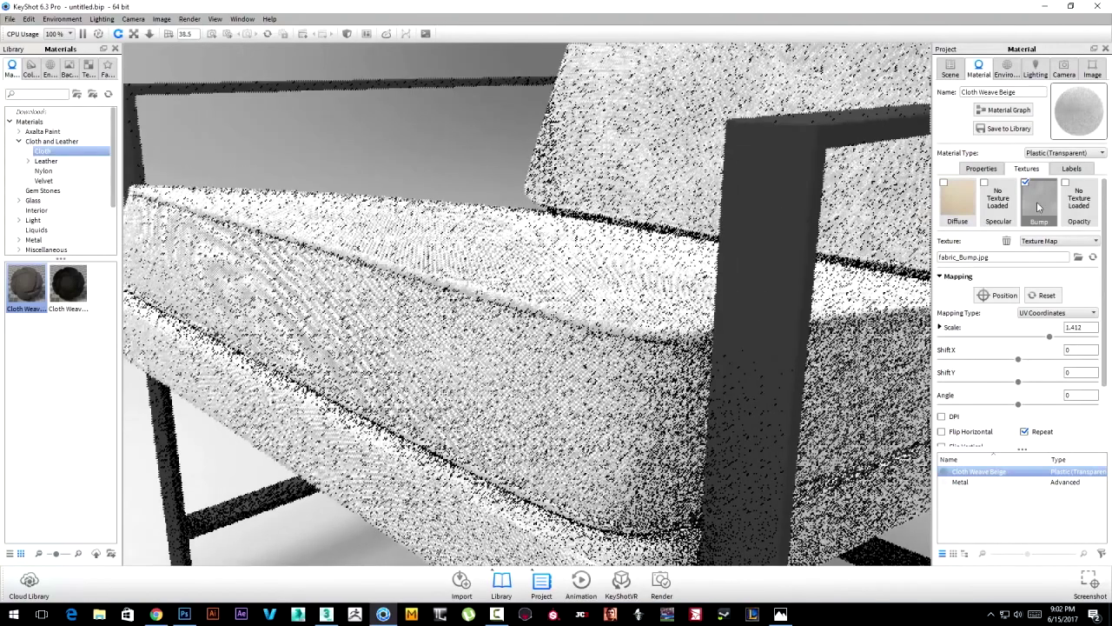
# Compare the cushions with and without the beige diffuse texture, leaving it enabled, and open its texture menu.
pyautogui.click(944, 182)
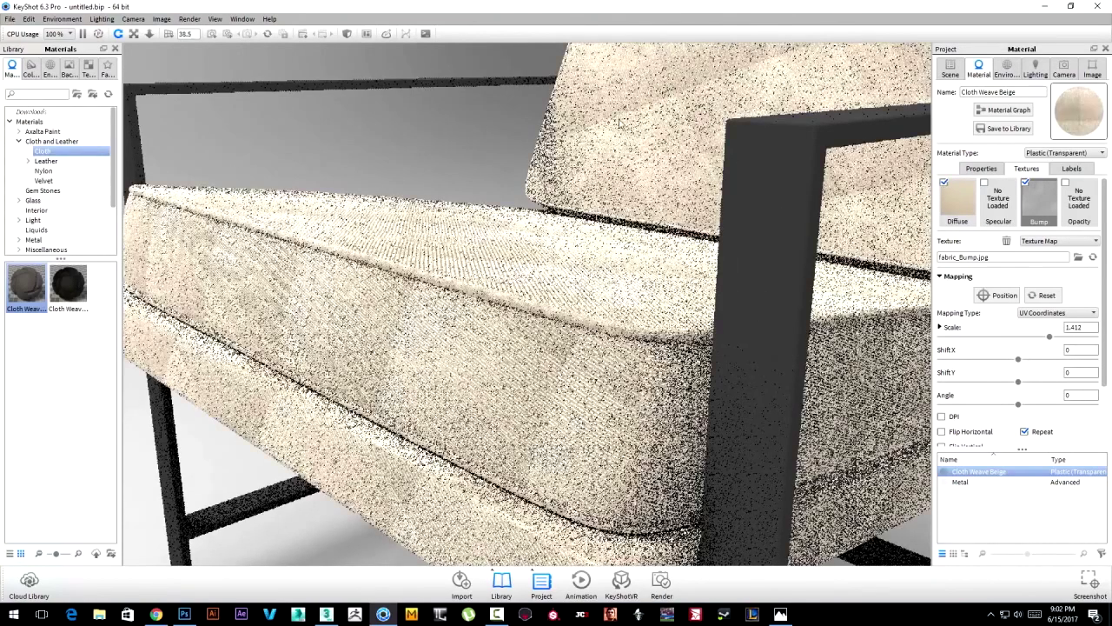
pyautogui.click(958, 205)
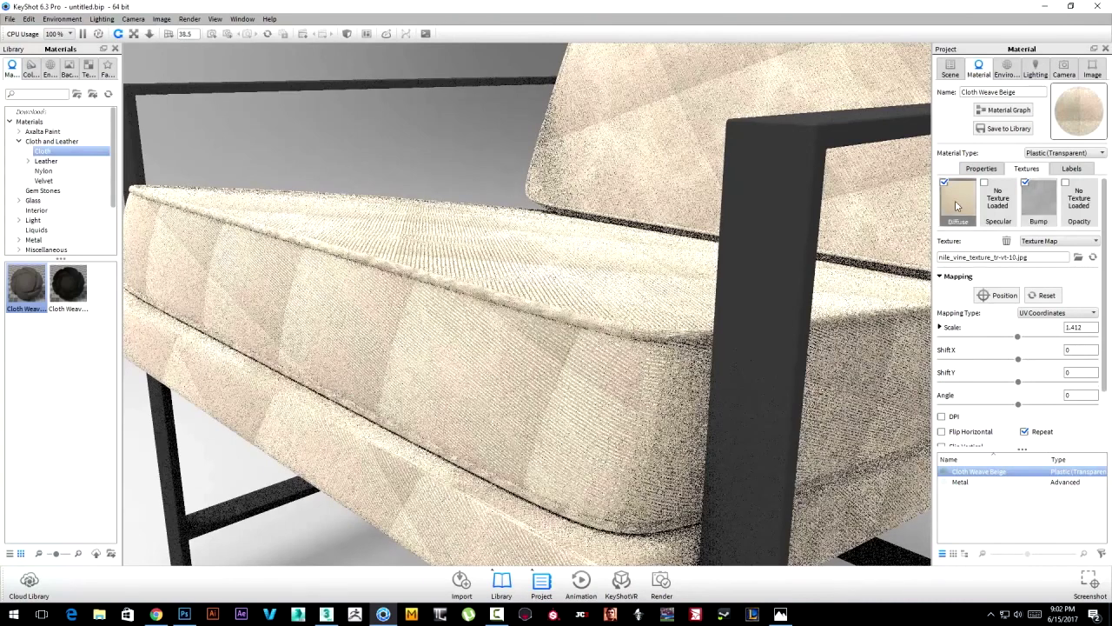
pyautogui.click(945, 183)
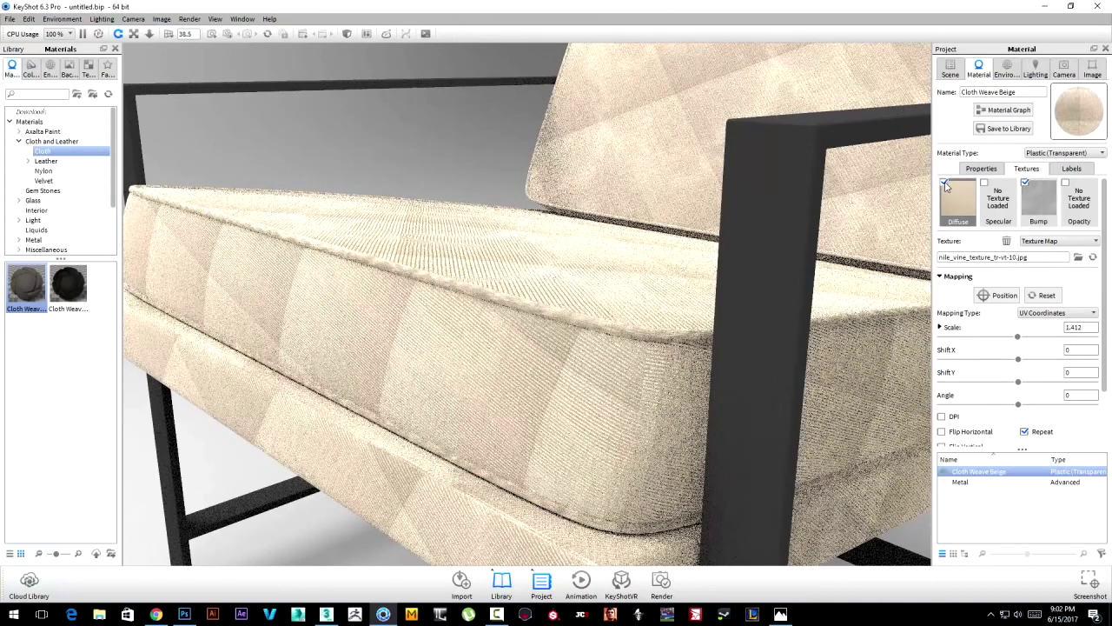
pyautogui.moveTo(656, 256); pyautogui.dragTo(599, 265)
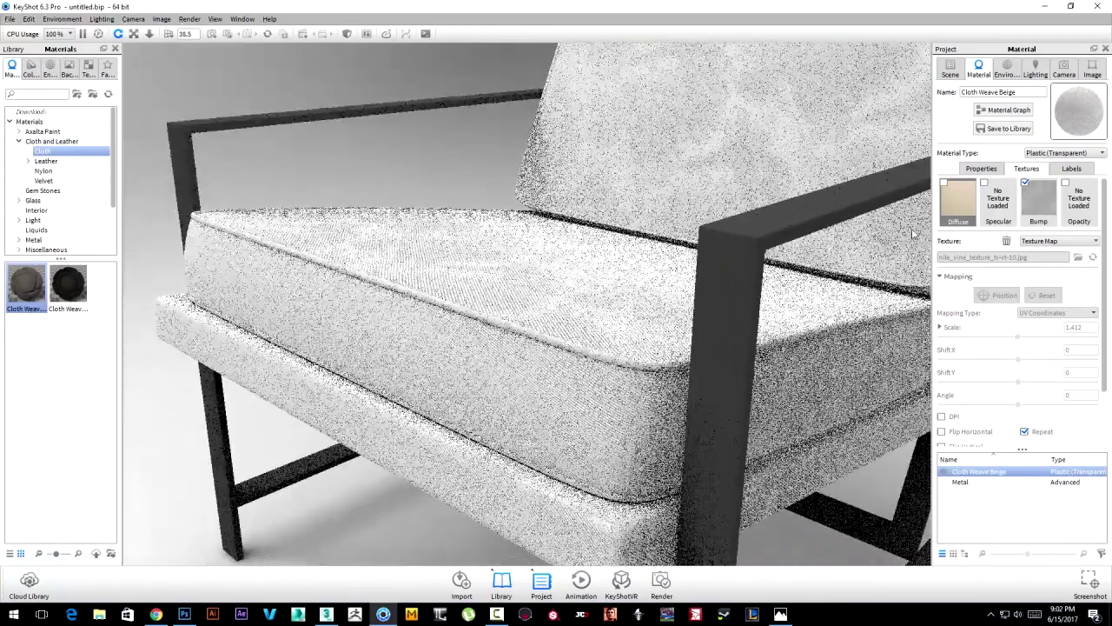
pyautogui.click(945, 183)
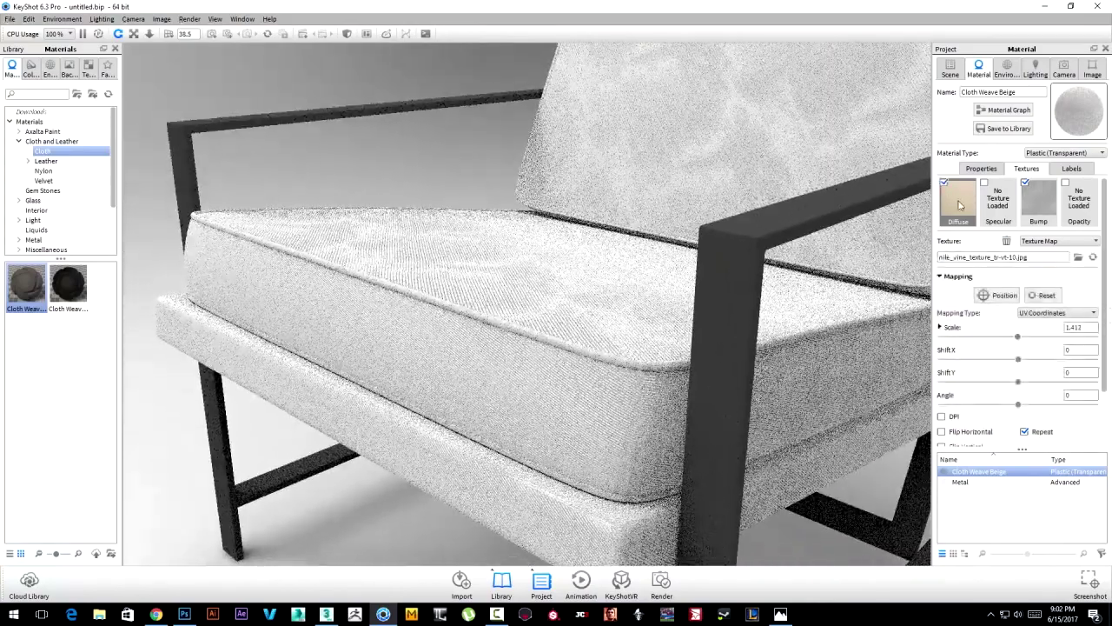
pyautogui.rightClick(955, 197)
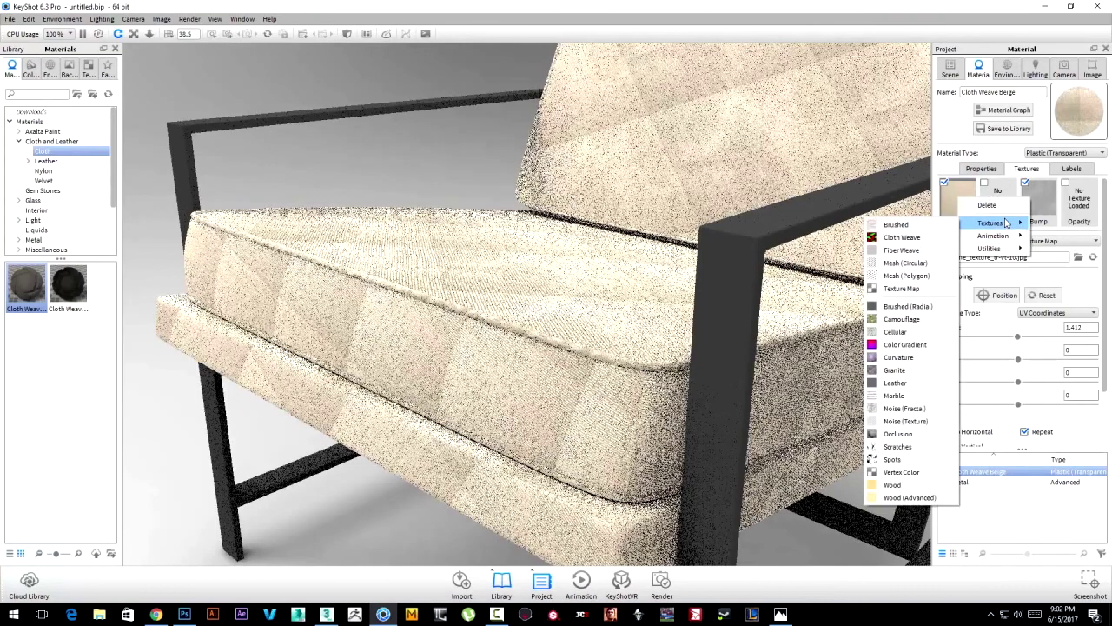
pyautogui.moveTo(990, 222)
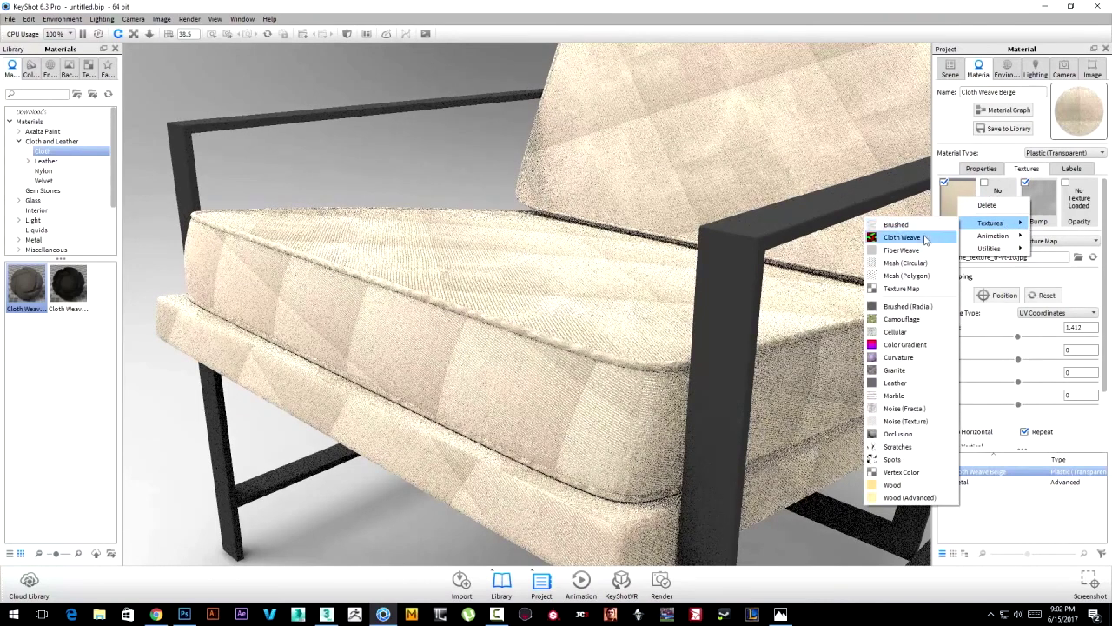
# Apply a Cloth Weave diffuse texture to the cushions using UV Coordinates mapping.
pyautogui.click(902, 237)
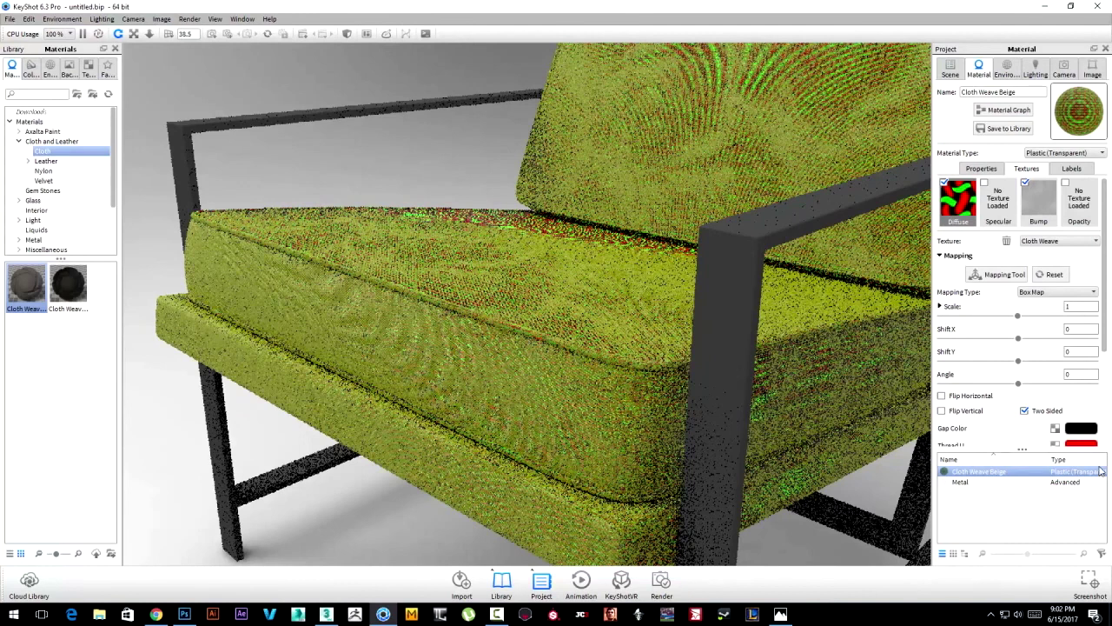
pyautogui.scroll(-2, 1103, 383)
pyautogui.scroll(-3, 1103, 383)
pyautogui.scroll(-3, 1104, 382)
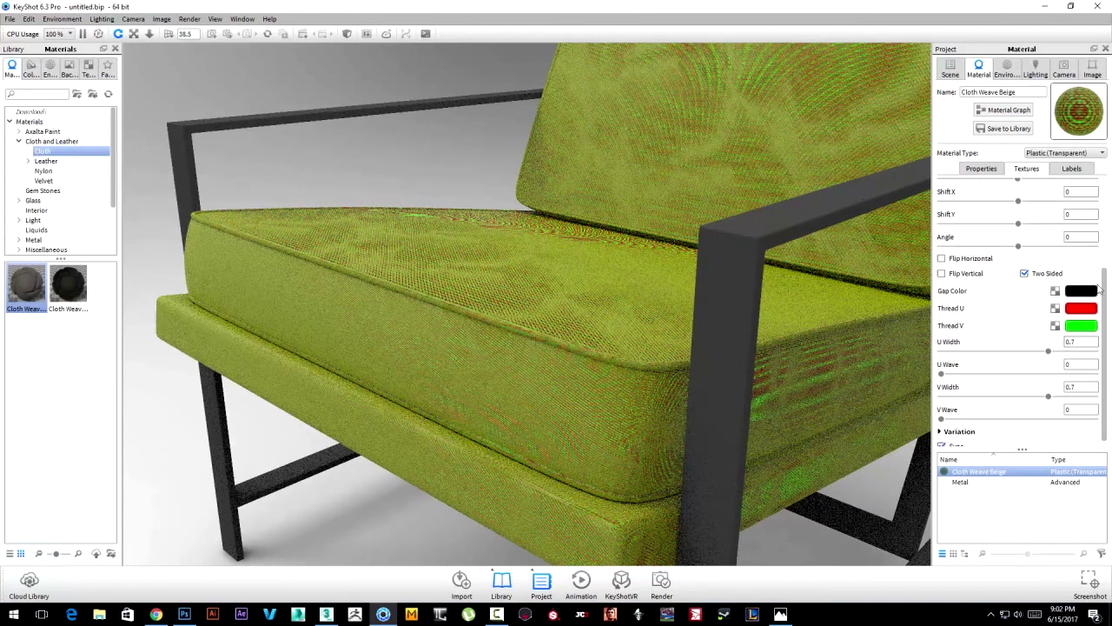
pyautogui.scroll(1, 1100, 289)
pyautogui.scroll(1, 1100, 290)
pyautogui.click(1051, 236)
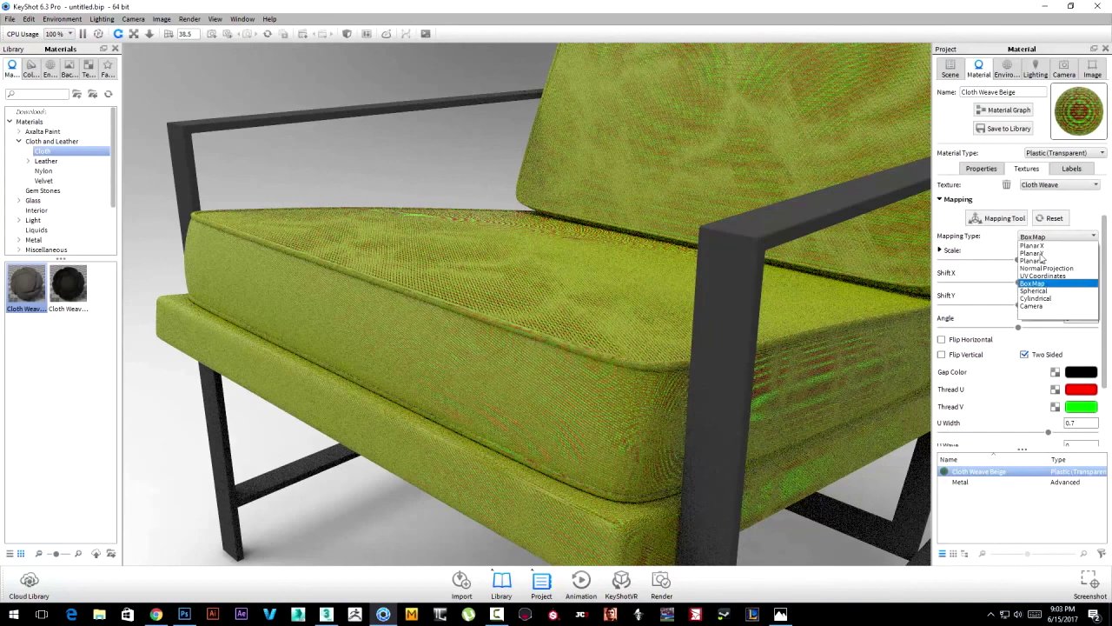
pyautogui.click(1043, 275)
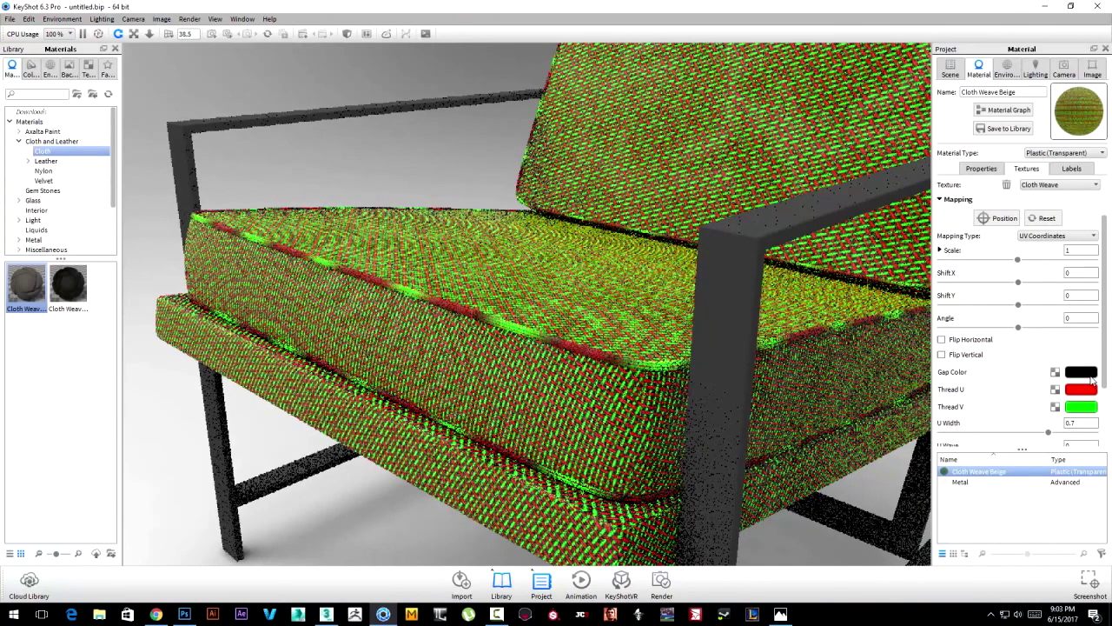
# Set the weave's gap colour to a light cream beige.
pyautogui.click(1080, 374)
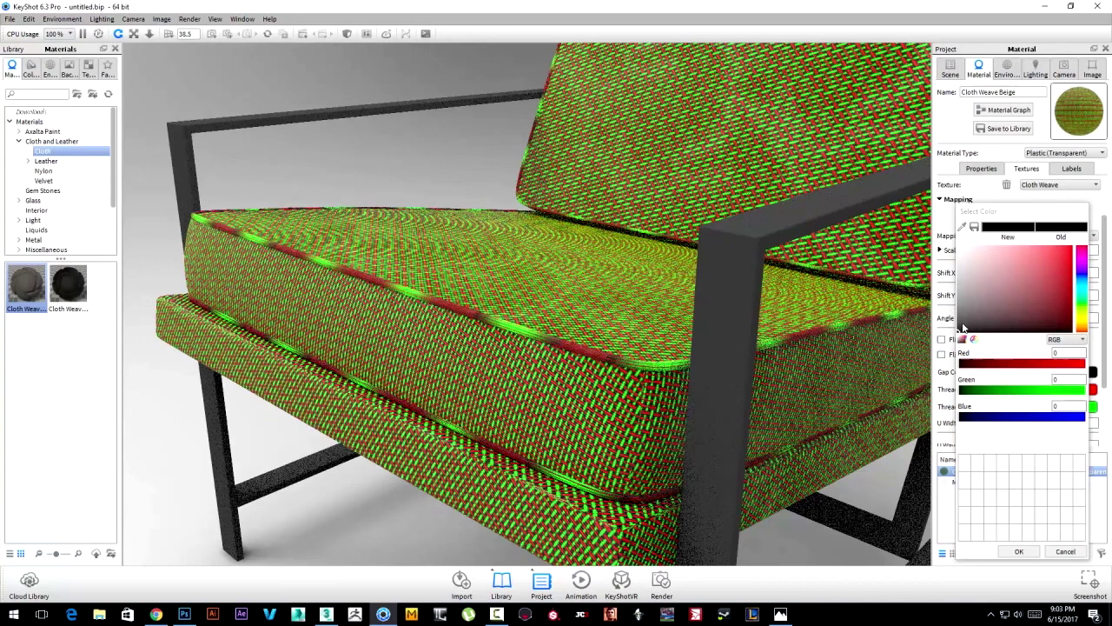
pyautogui.moveTo(1083, 328); pyautogui.dragTo(1086, 325)
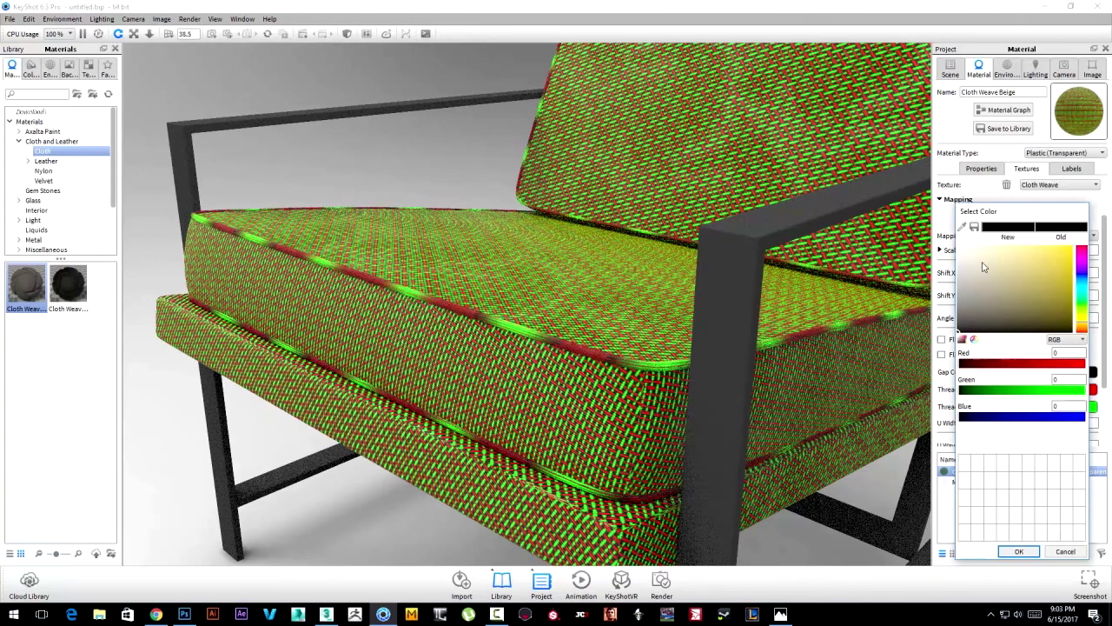
pyautogui.moveTo(984, 267); pyautogui.dragTo(979, 250)
pyautogui.click(1019, 551)
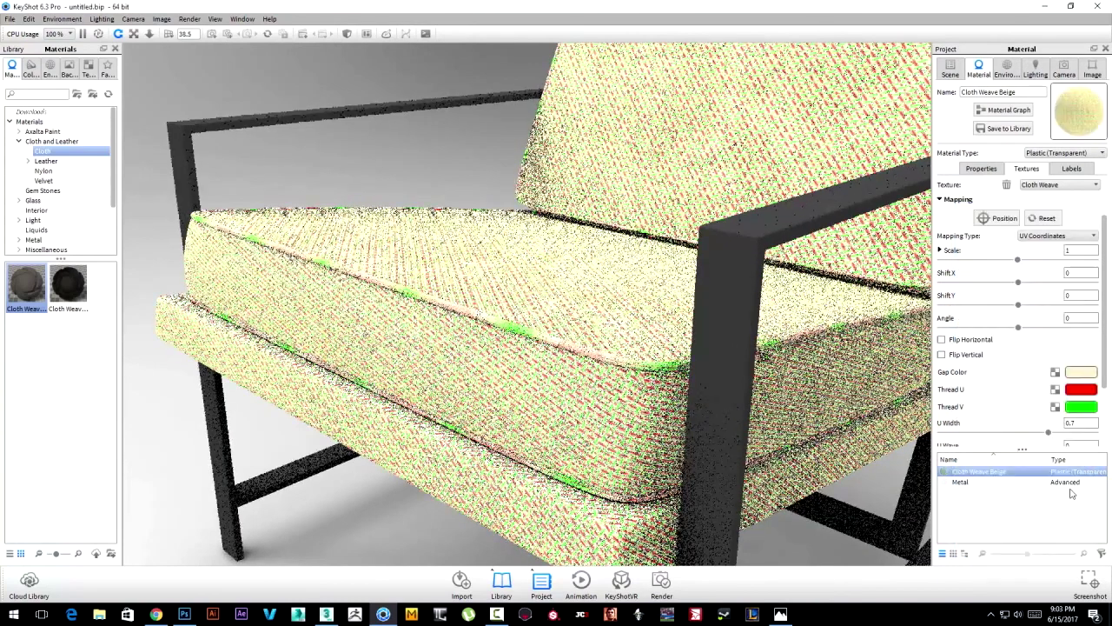
pyautogui.click(1081, 372)
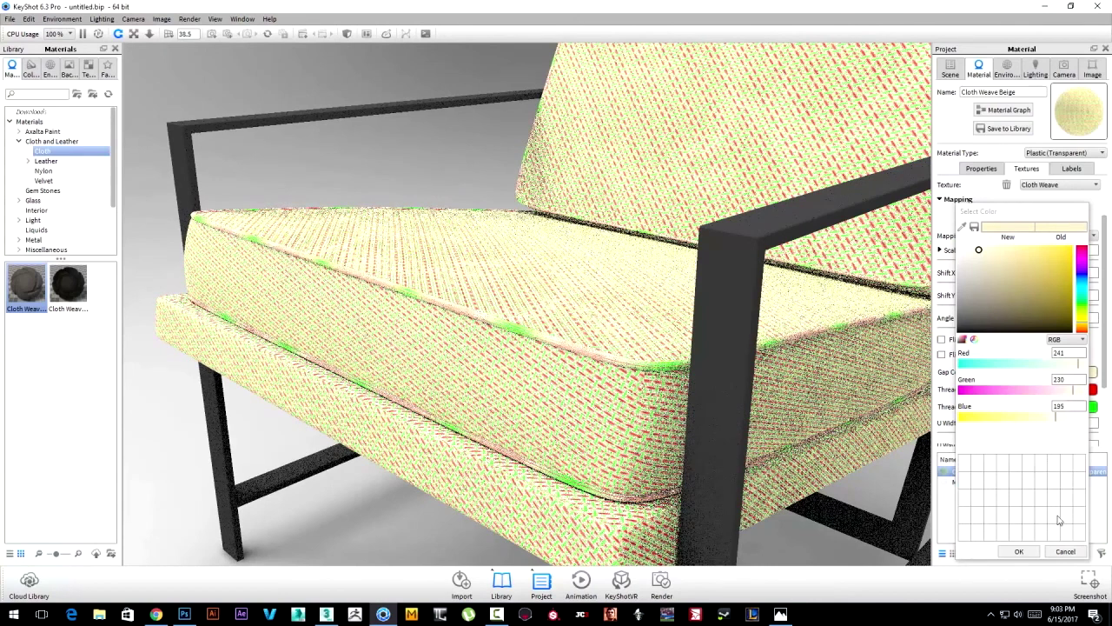
pyautogui.click(1055, 552)
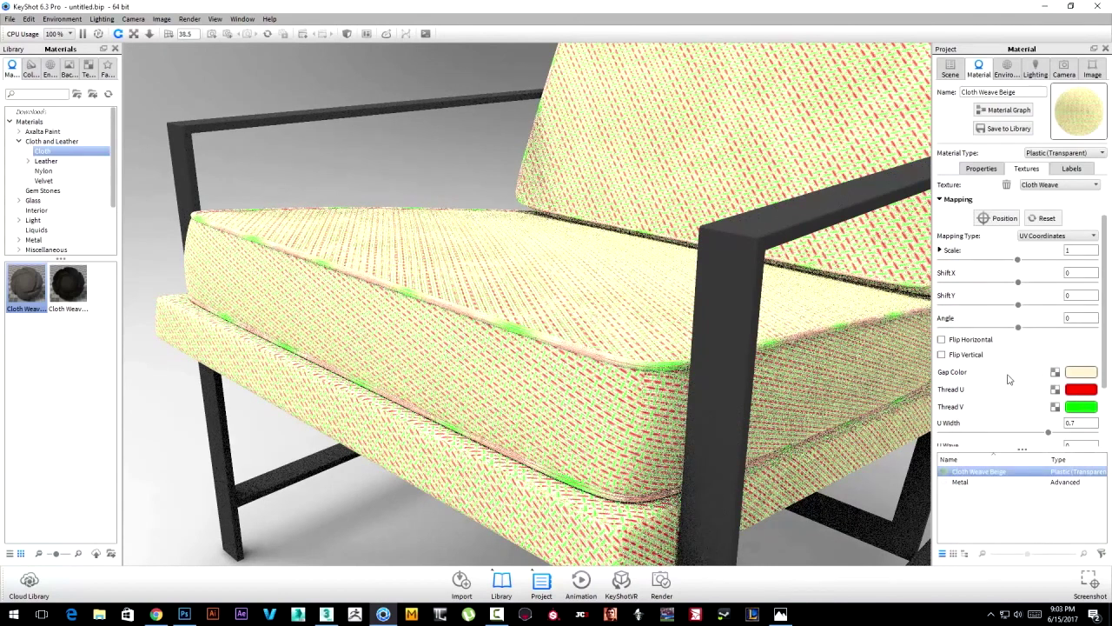
# Colour Thread U tan beige and Thread V greyish beige.
pyautogui.click(1074, 390)
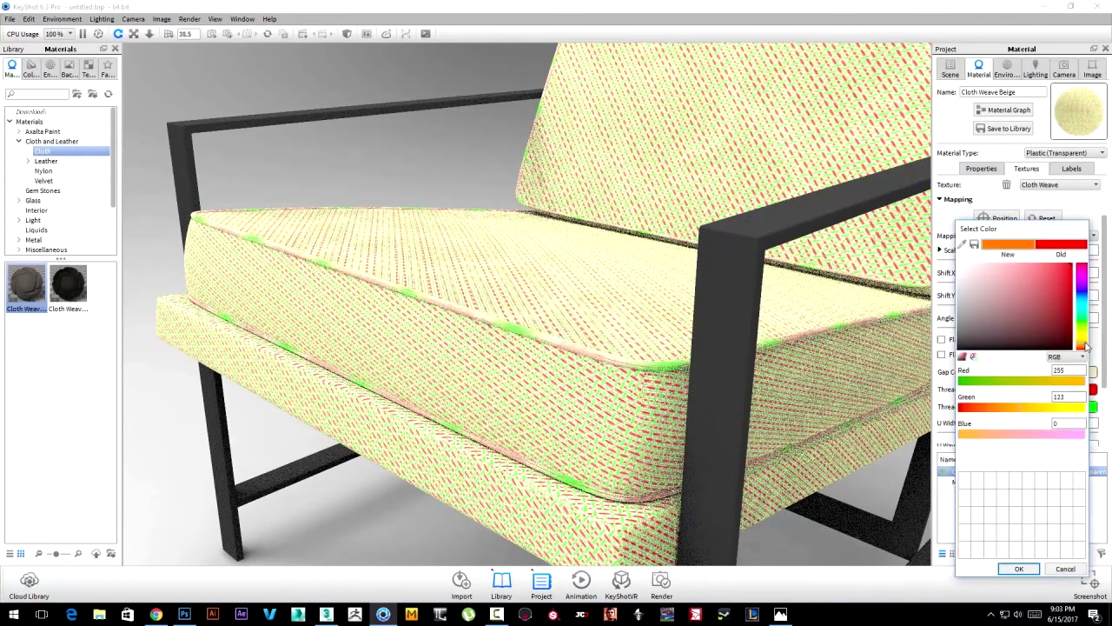
pyautogui.click(1085, 345)
pyautogui.click(1000, 278)
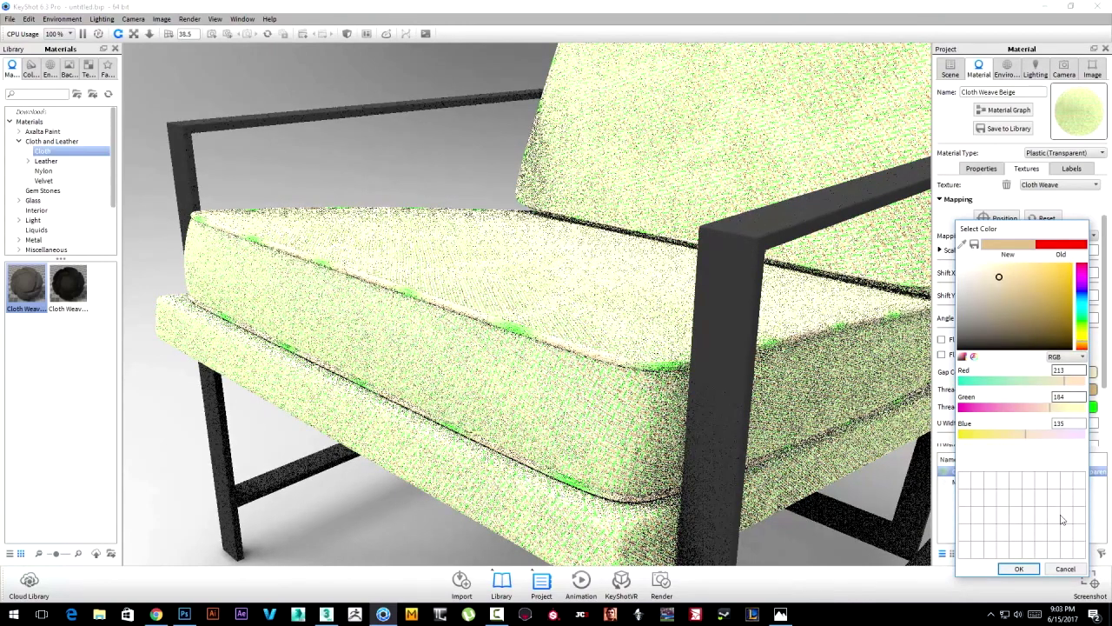
pyautogui.click(1103, 372)
pyautogui.click(1082, 408)
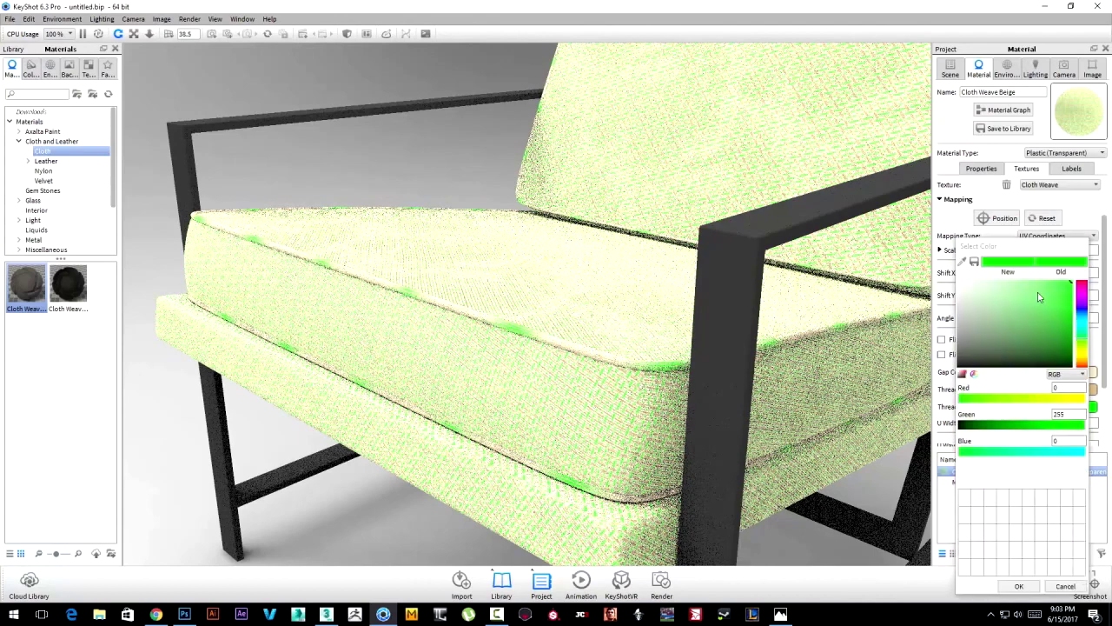
pyautogui.click(1084, 358)
pyautogui.moveTo(1017, 306); pyautogui.dragTo(976, 316)
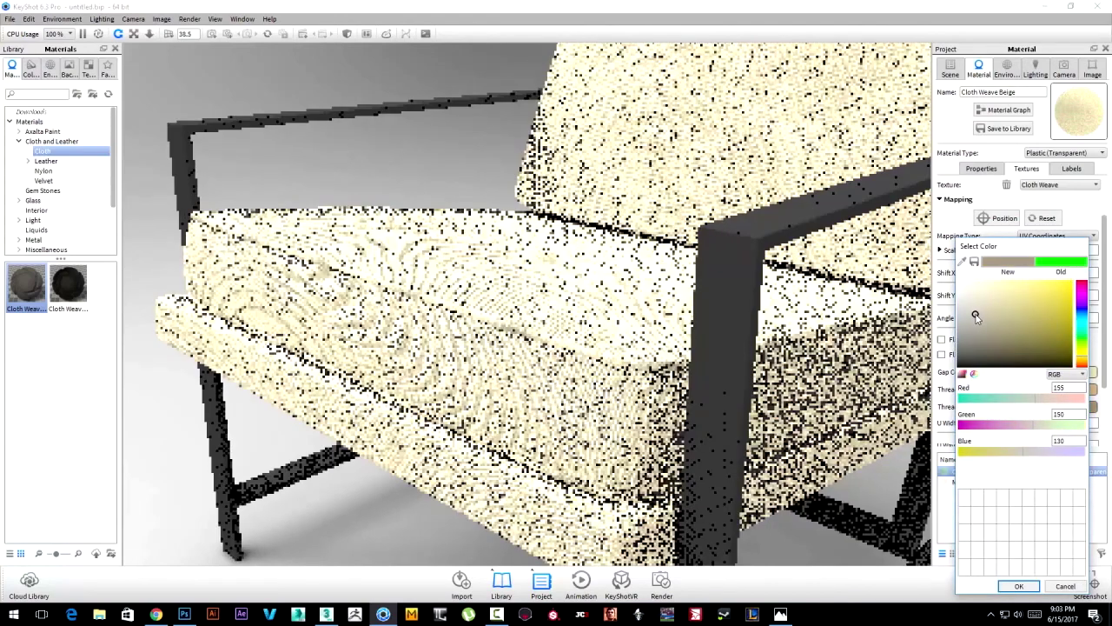
pyautogui.click(1019, 585)
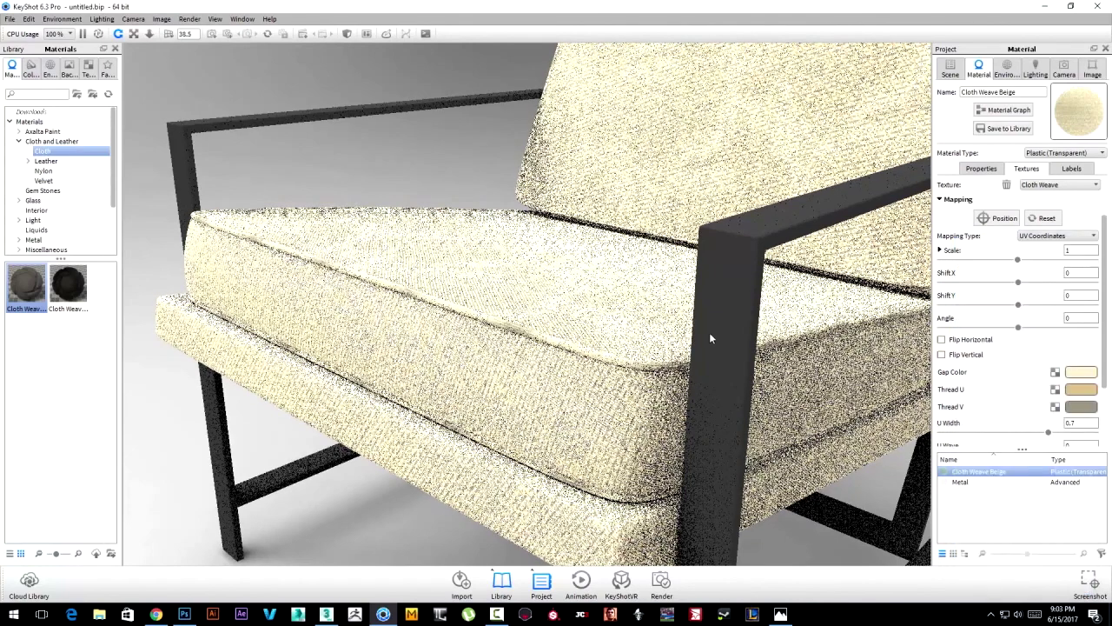
pyautogui.scroll(-3, 709, 338)
# Zoom out to the whole chair and soften the weave gap colour to a pale cream.
pyautogui.scroll(-3, 709, 338)
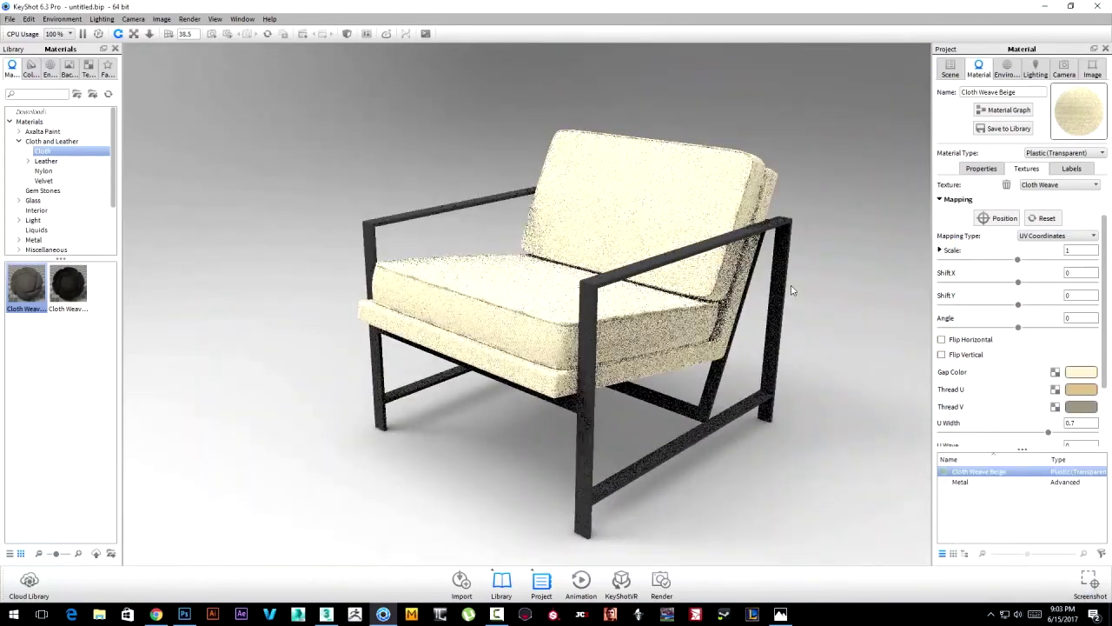
pyautogui.moveTo(635, 259)
pyautogui.mouseDown()
pyautogui.moveTo(521, 261)
pyautogui.moveTo(819, 322)
pyautogui.mouseUp()
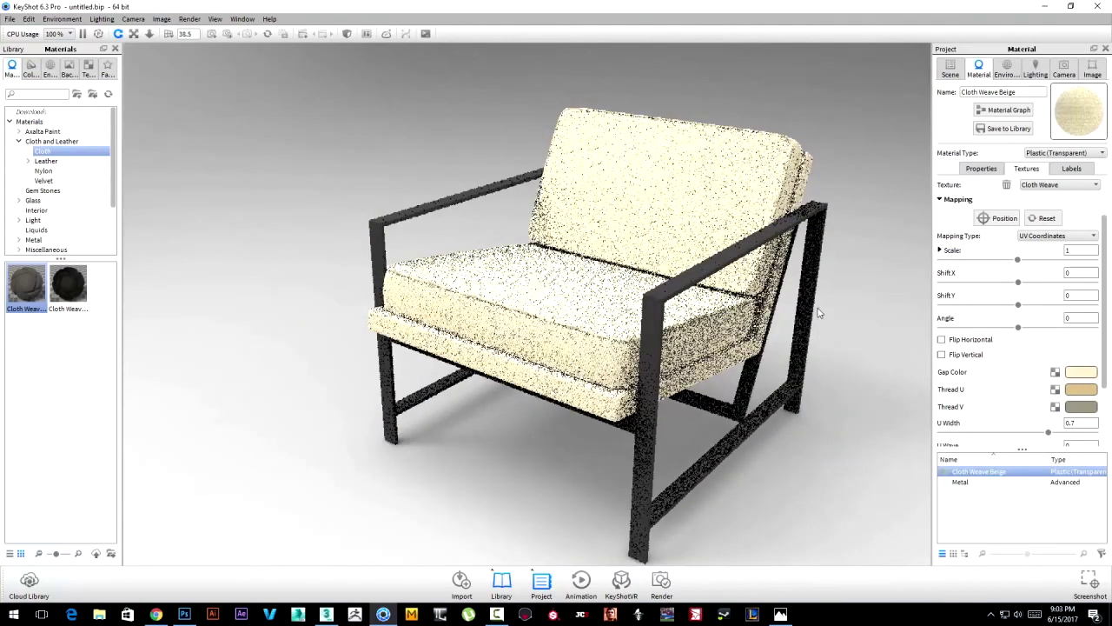
pyautogui.click(1084, 376)
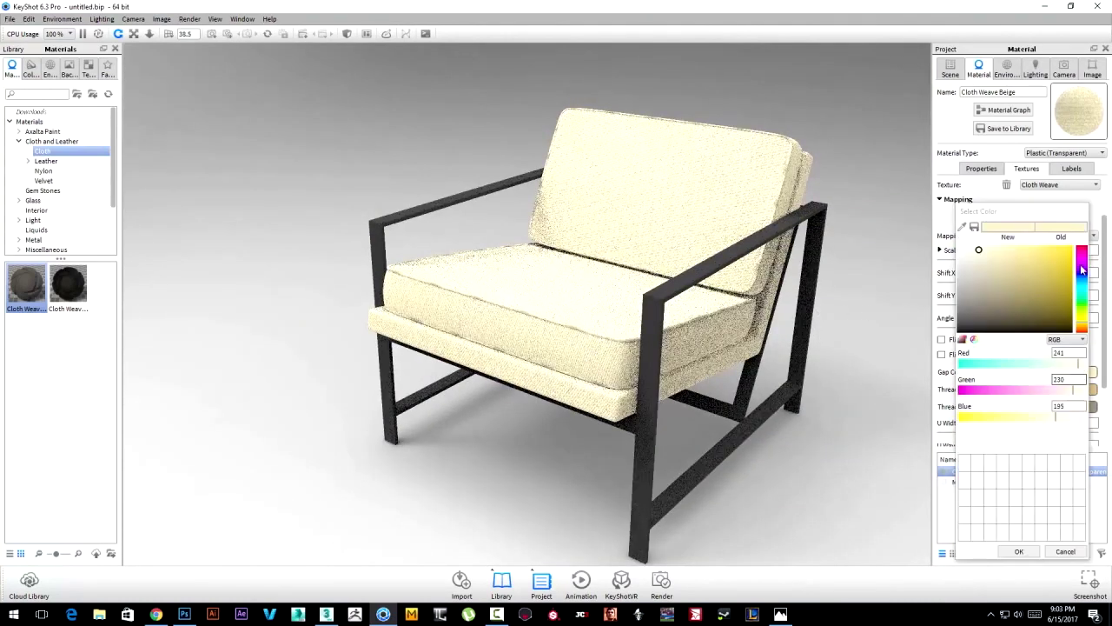
pyautogui.moveTo(985, 253)
pyautogui.mouseDown()
pyautogui.moveTo(980, 273)
pyautogui.moveTo(975, 256)
pyautogui.mouseUp()
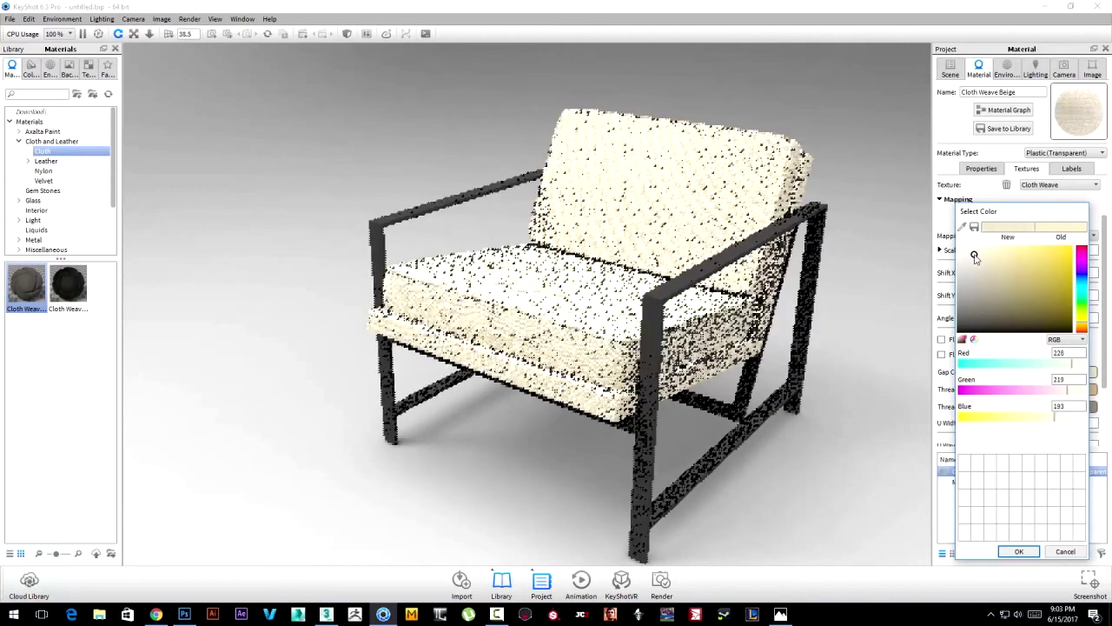
pyautogui.click(1019, 551)
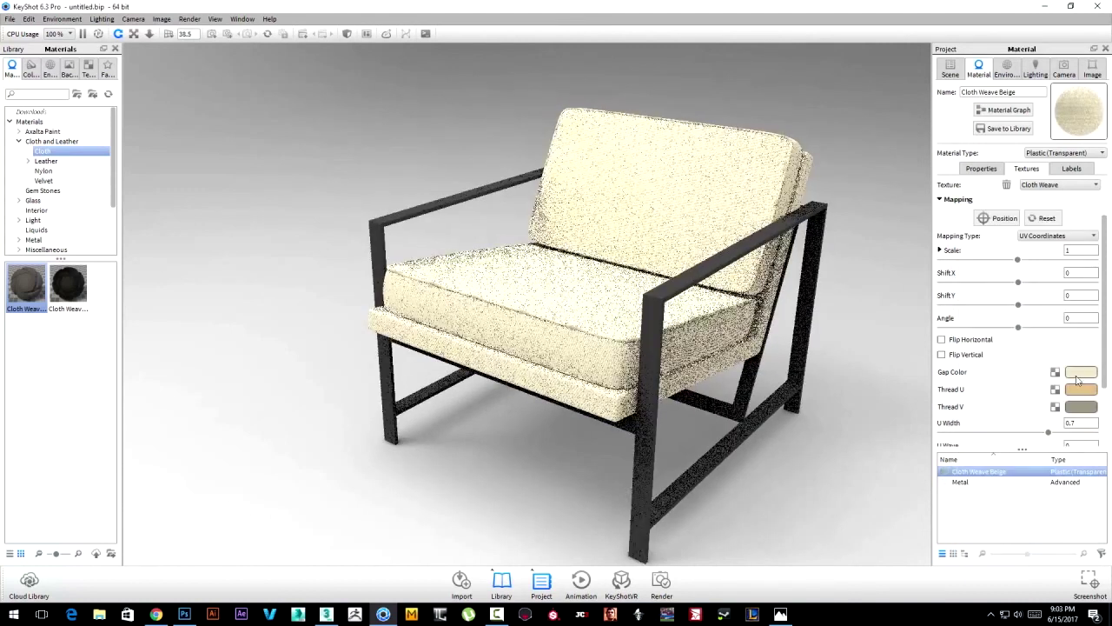
pyautogui.moveTo(487, 261); pyautogui.dragTo(192, 261)
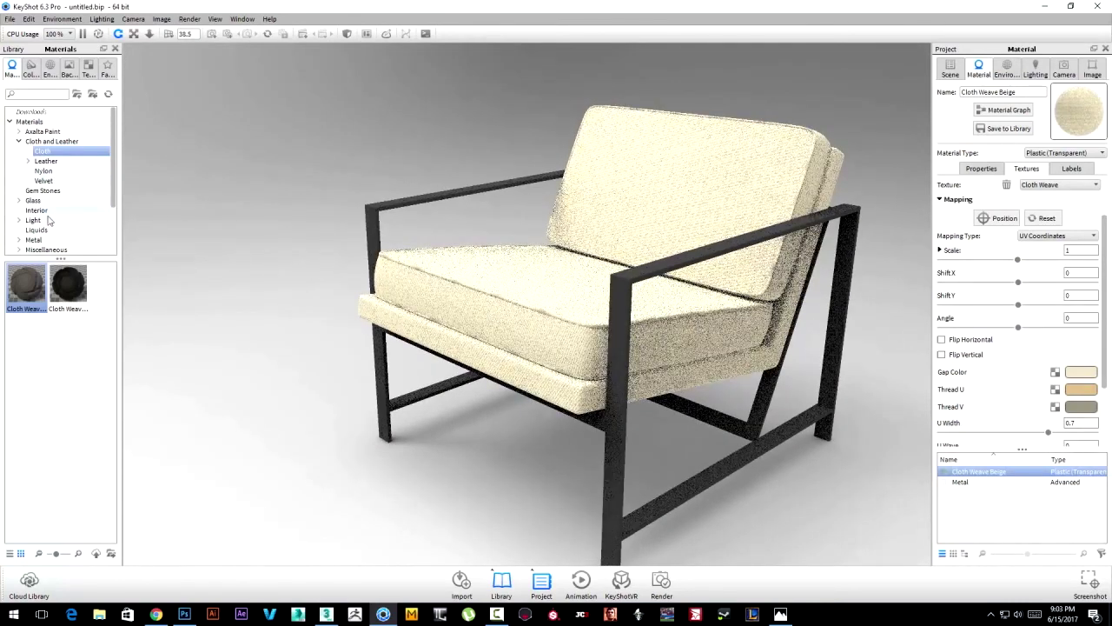
# Apply Steel Diamond Plate from Library > Materials > Metal > Steel to the chair frame.
pyautogui.scroll(-2, 49, 224)
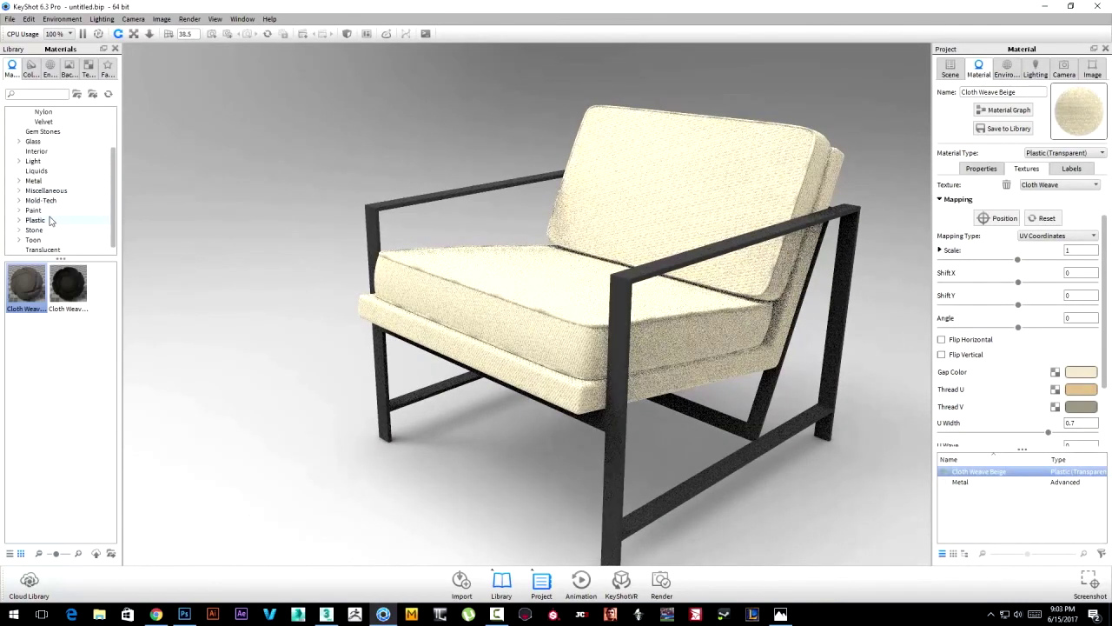
pyautogui.click(42, 180)
pyautogui.click(21, 181)
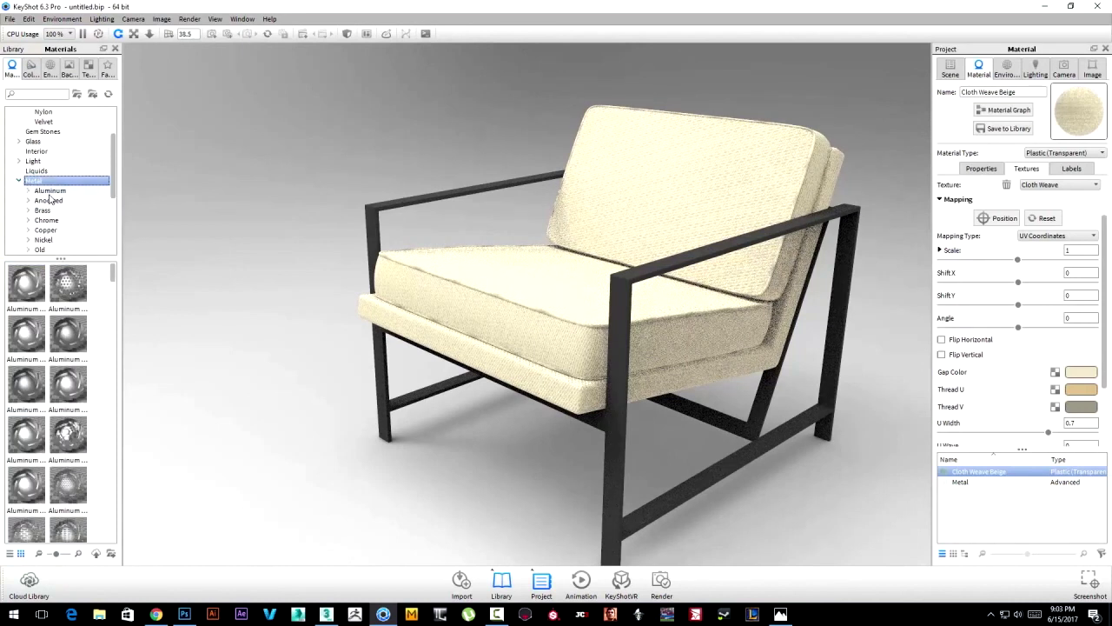
pyautogui.moveTo(110, 180); pyautogui.dragTo(113, 203)
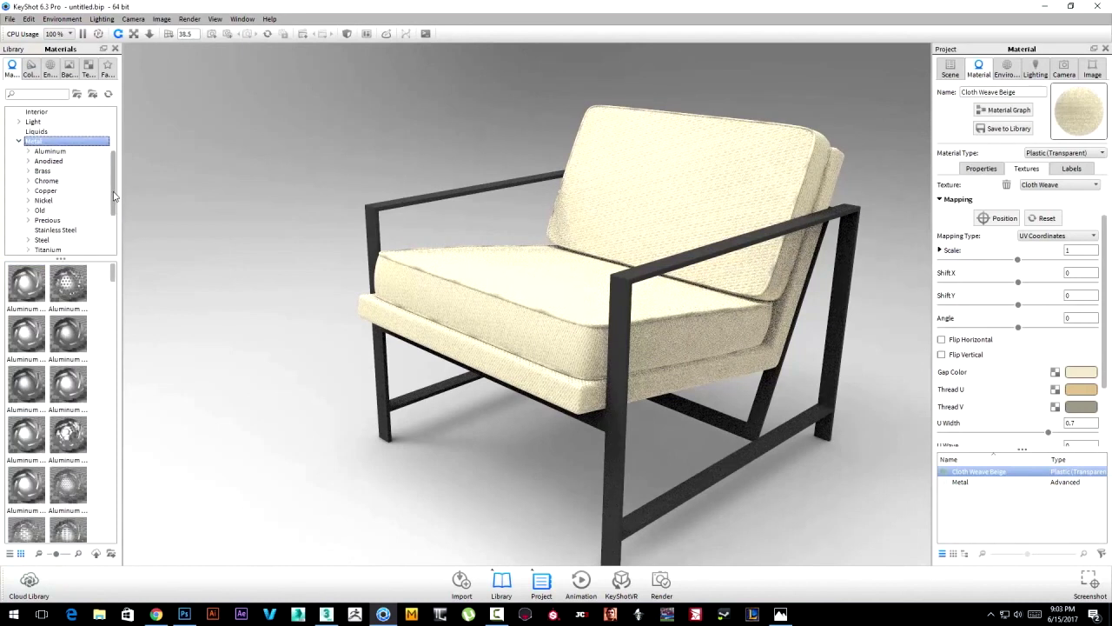
pyautogui.click(44, 181)
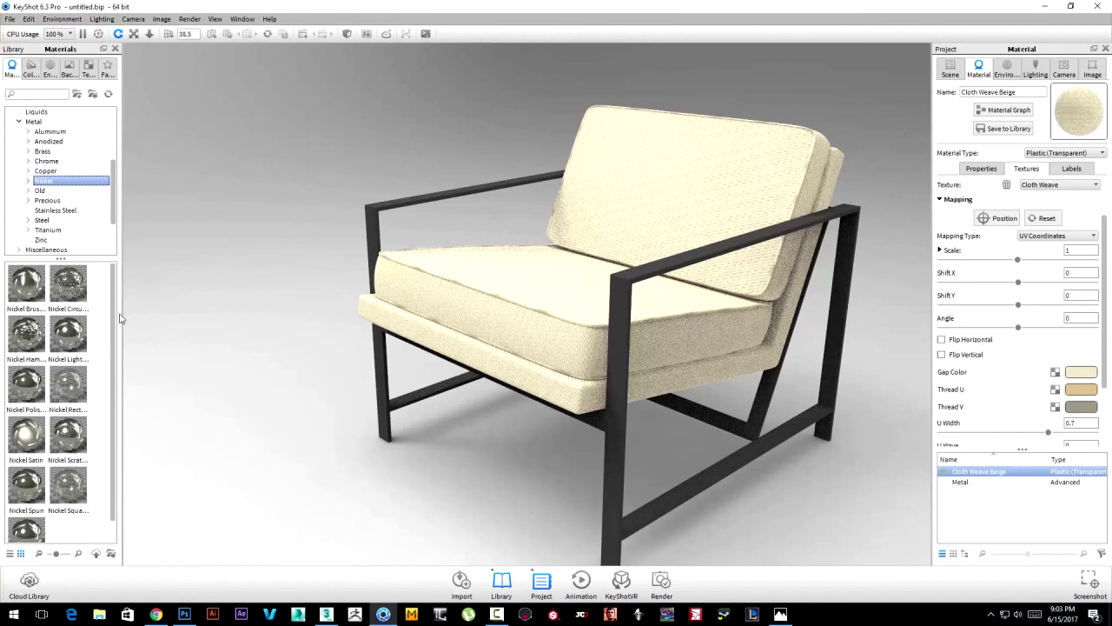
pyautogui.scroll(-1, 113, 322)
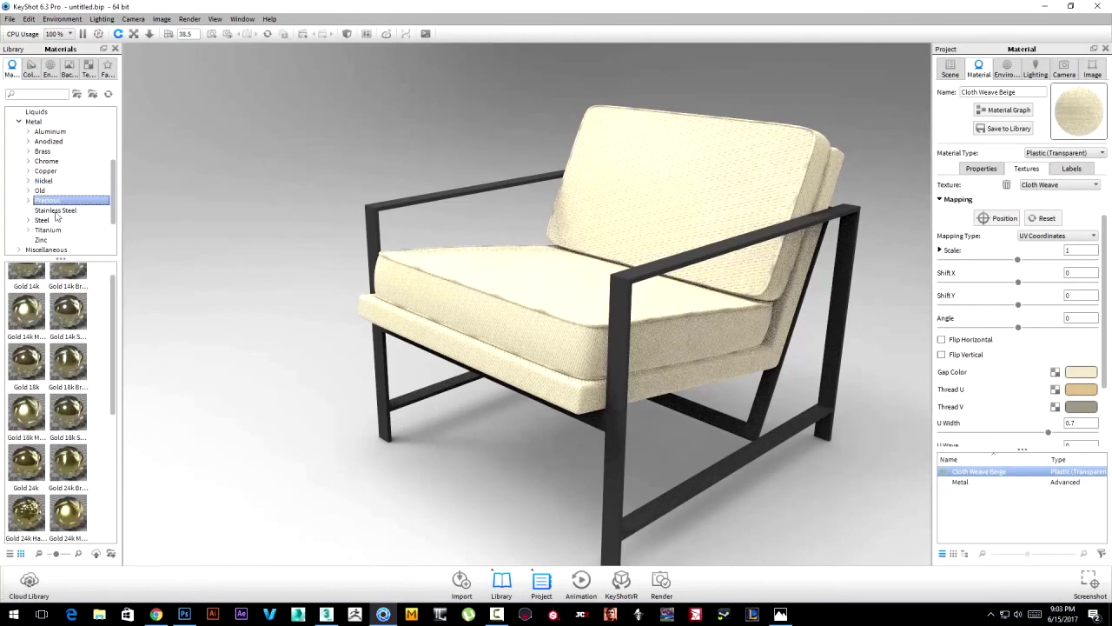
pyautogui.click(43, 220)
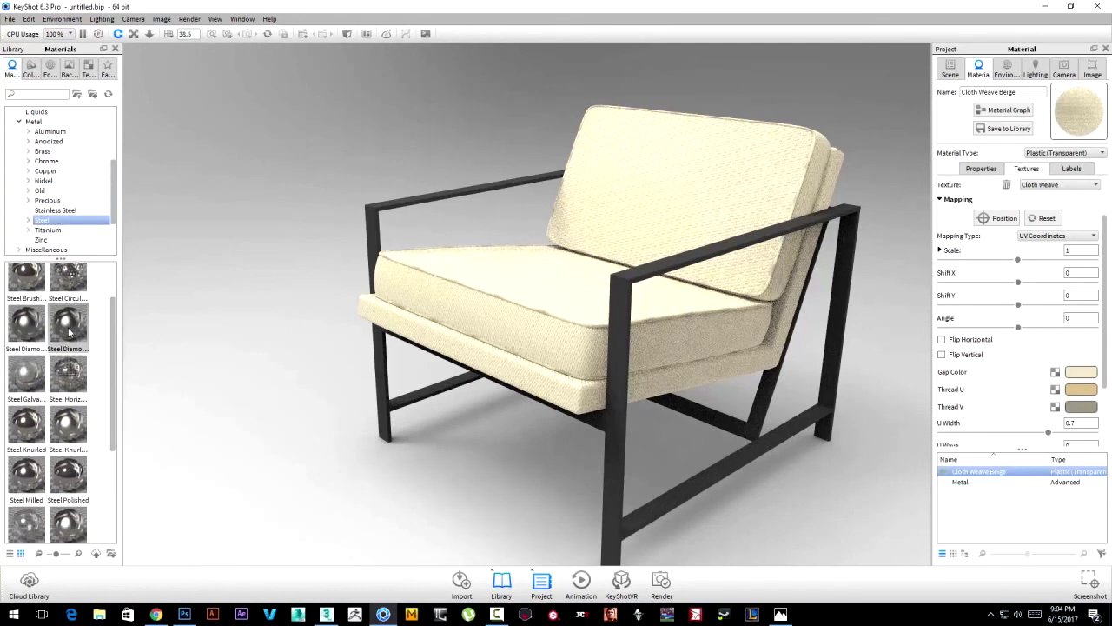
pyautogui.moveTo(80, 330); pyautogui.dragTo(382, 417)
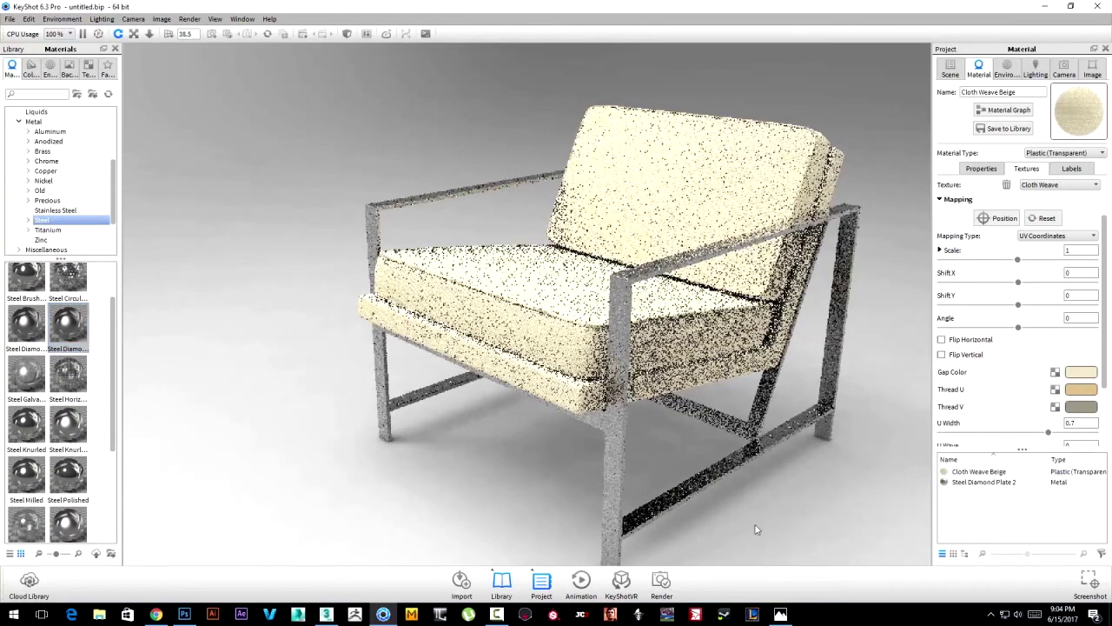
# Reapply diamond-plate steel, preview Steel Rough, Threaded and Knurled on the frame, and cancel them.
pyautogui.moveTo(787, 359); pyautogui.dragTo(739, 365)
pyautogui.scroll(1, 116, 339)
pyautogui.scroll(1, 115, 339)
pyautogui.moveTo(68, 286); pyautogui.dragTo(594, 496)
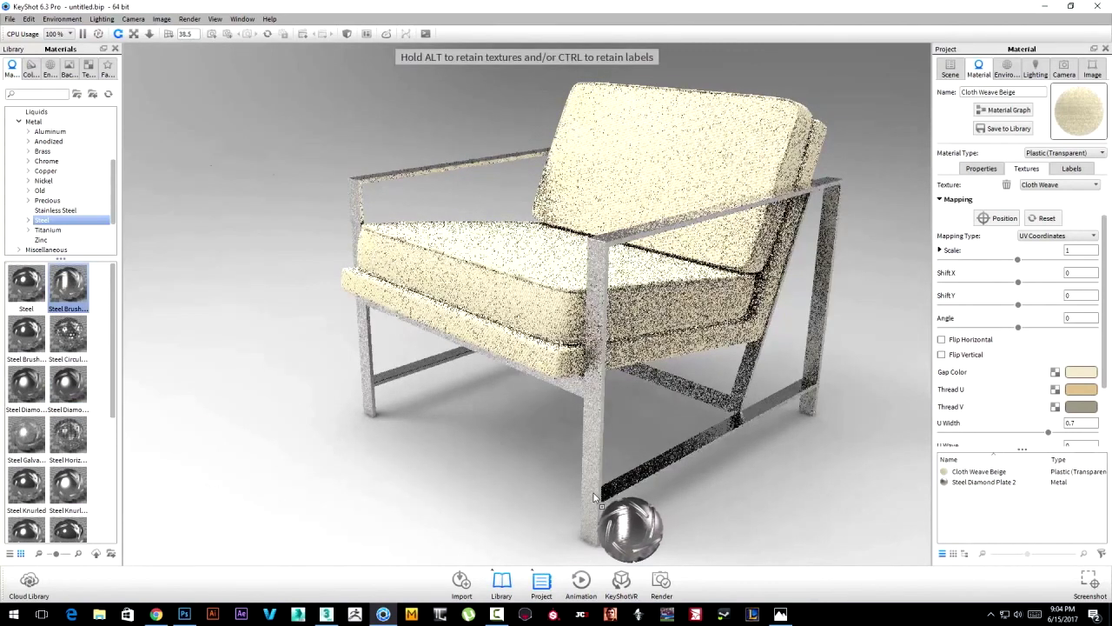
pyautogui.moveTo(68, 382); pyautogui.dragTo(596, 493)
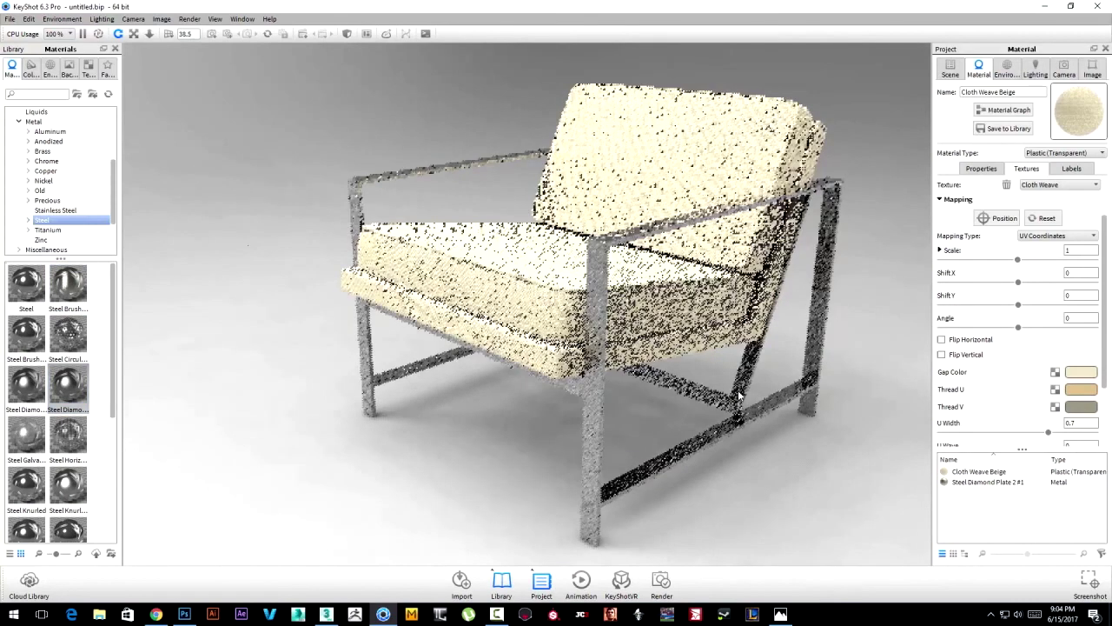
pyautogui.moveTo(718, 360); pyautogui.dragTo(539, 365)
pyautogui.moveTo(114, 382); pyautogui.dragTo(114, 487)
pyautogui.moveTo(68, 374); pyautogui.dragTo(571, 470)
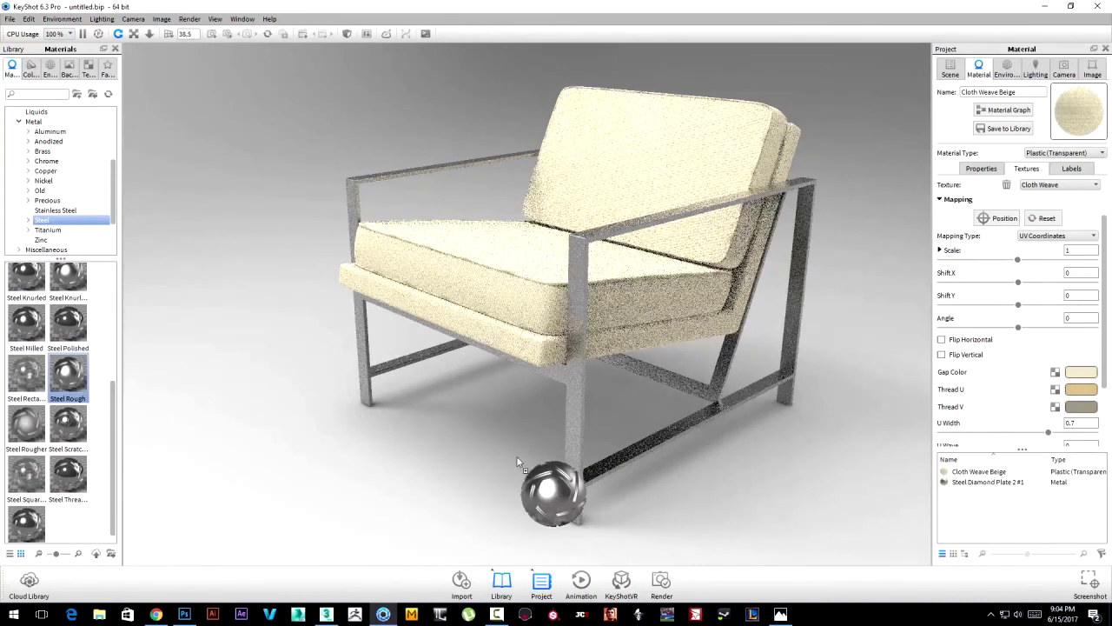
pyautogui.moveTo(571, 470)
pyautogui.mouseDown()
pyautogui.moveTo(76, 467)
pyautogui.moveTo(576, 487)
pyautogui.mouseUp()
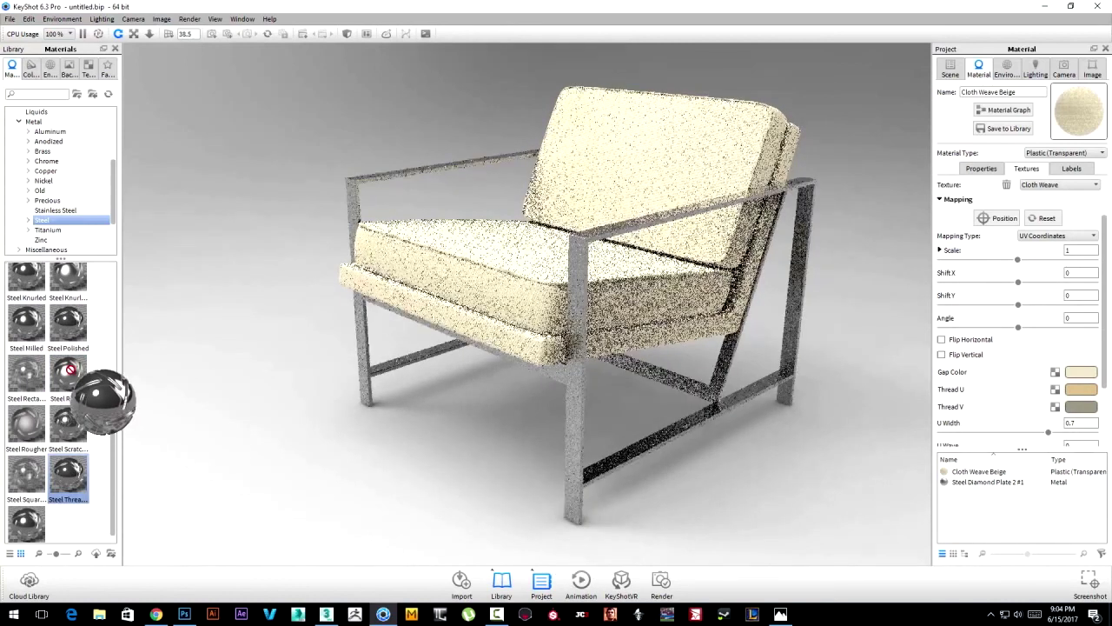
pyautogui.moveTo(576, 487); pyautogui.dragTo(70, 369)
pyautogui.moveTo(69, 276); pyautogui.dragTo(579, 417)
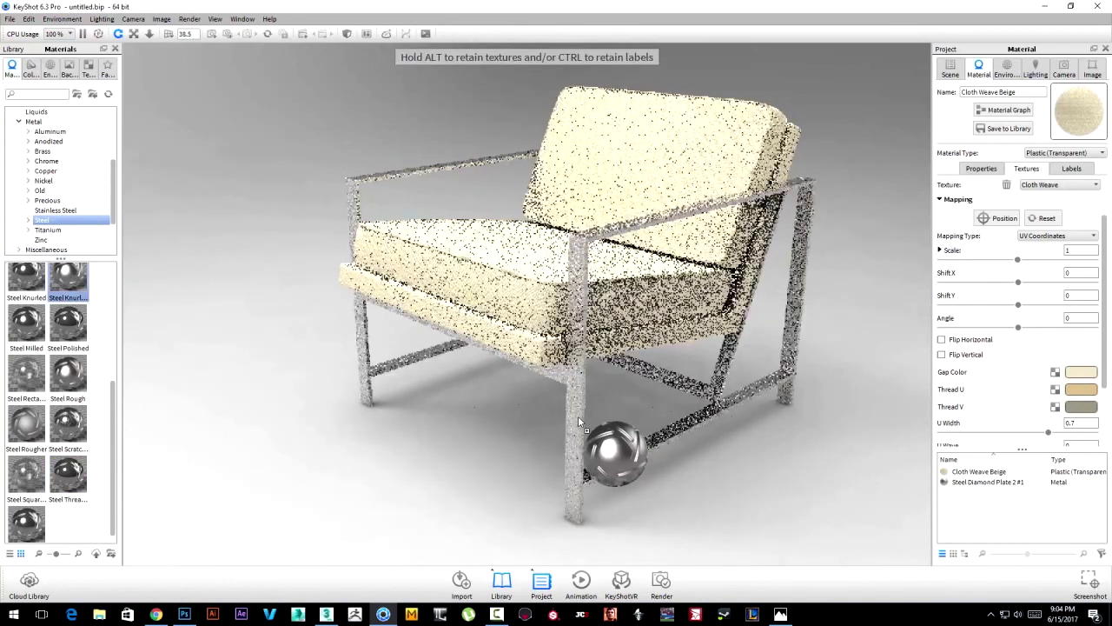
pyautogui.moveTo(578, 416)
pyautogui.mouseDown()
pyautogui.moveTo(58, 287)
pyautogui.moveTo(80, 278)
pyautogui.mouseUp()
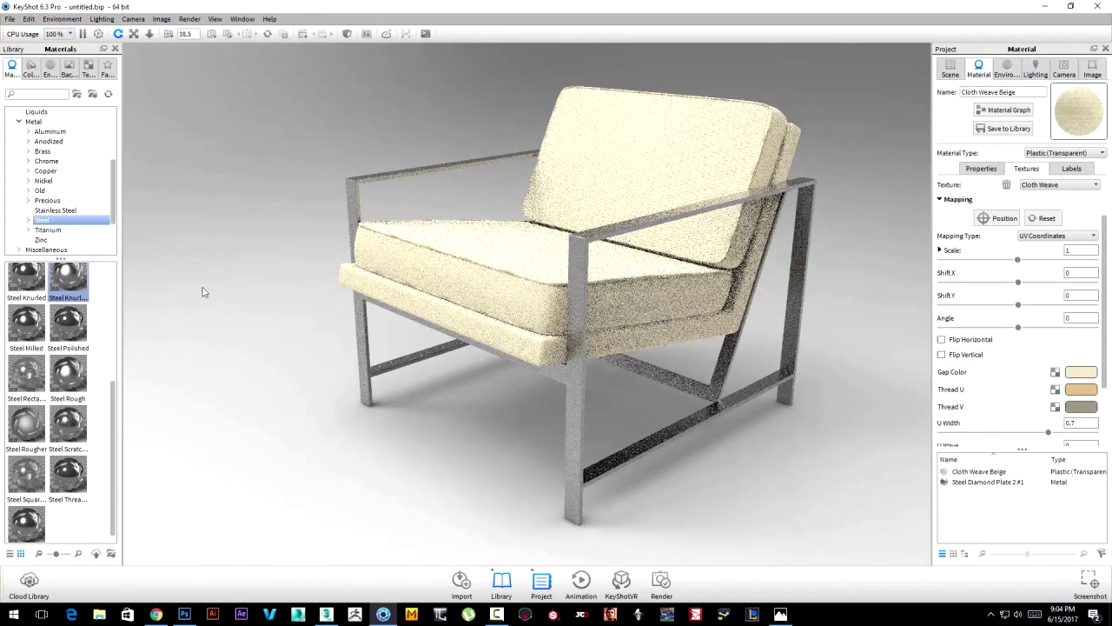
# Orbit to a frontal view and check the context options for chair parts.
pyautogui.moveTo(730, 278); pyautogui.dragTo(387, 358)
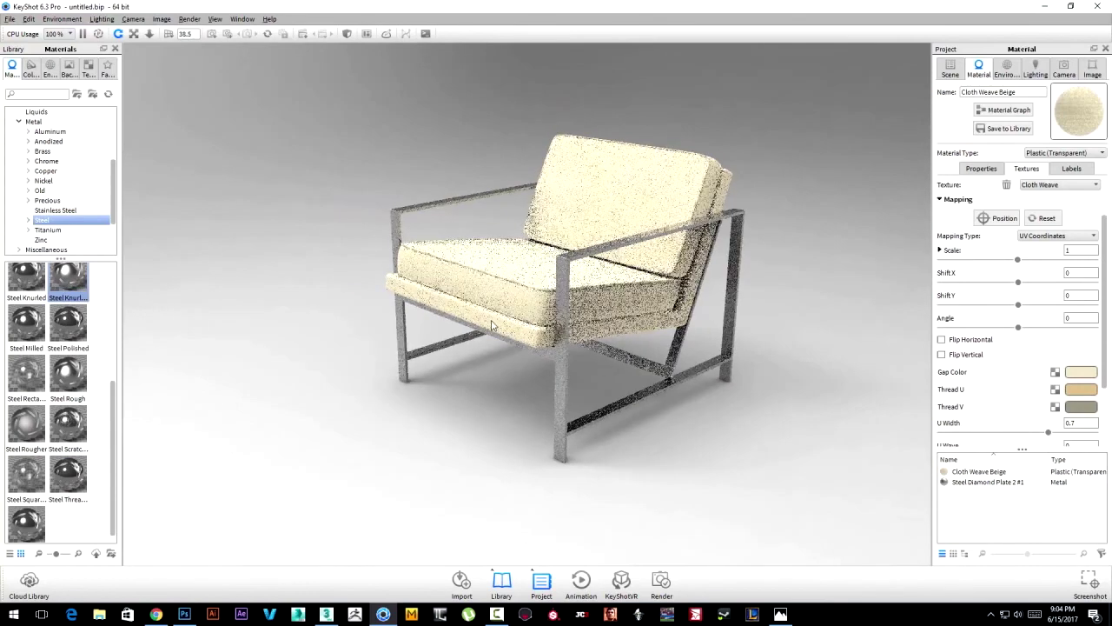
pyautogui.moveTo(519, 404)
pyautogui.mouseDown()
pyautogui.moveTo(661, 353)
pyautogui.moveTo(734, 400)
pyautogui.moveTo(776, 337)
pyautogui.moveTo(808, 342)
pyautogui.mouseUp()
pyautogui.rightClick(683, 363)
pyautogui.rightClick(808, 360)
pyautogui.click(763, 363)
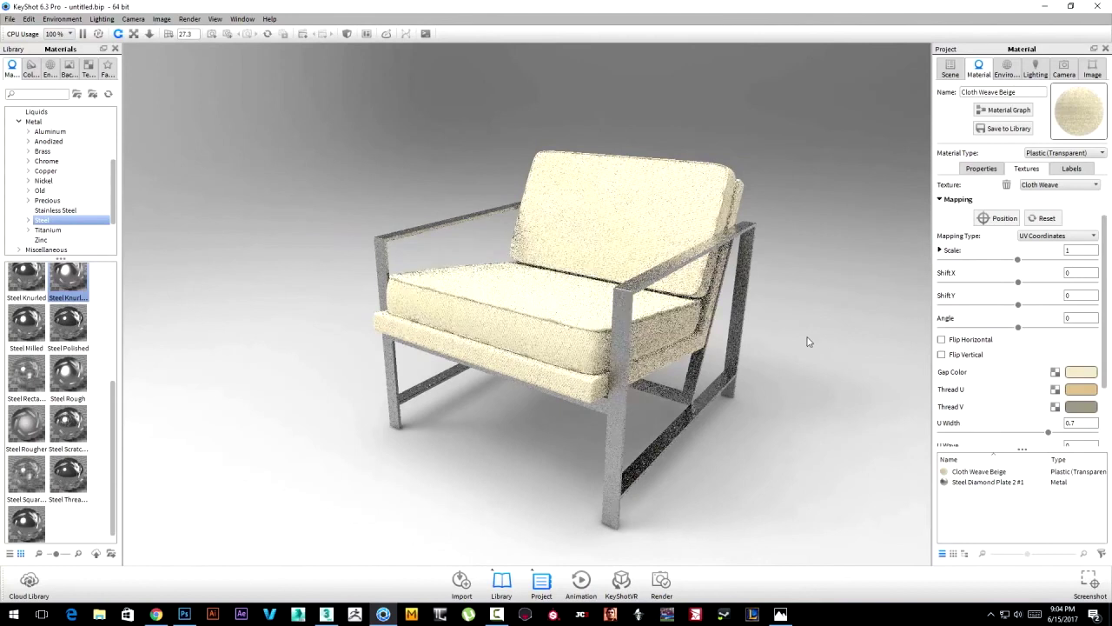
pyautogui.rightClick(817, 302)
pyautogui.click(816, 303)
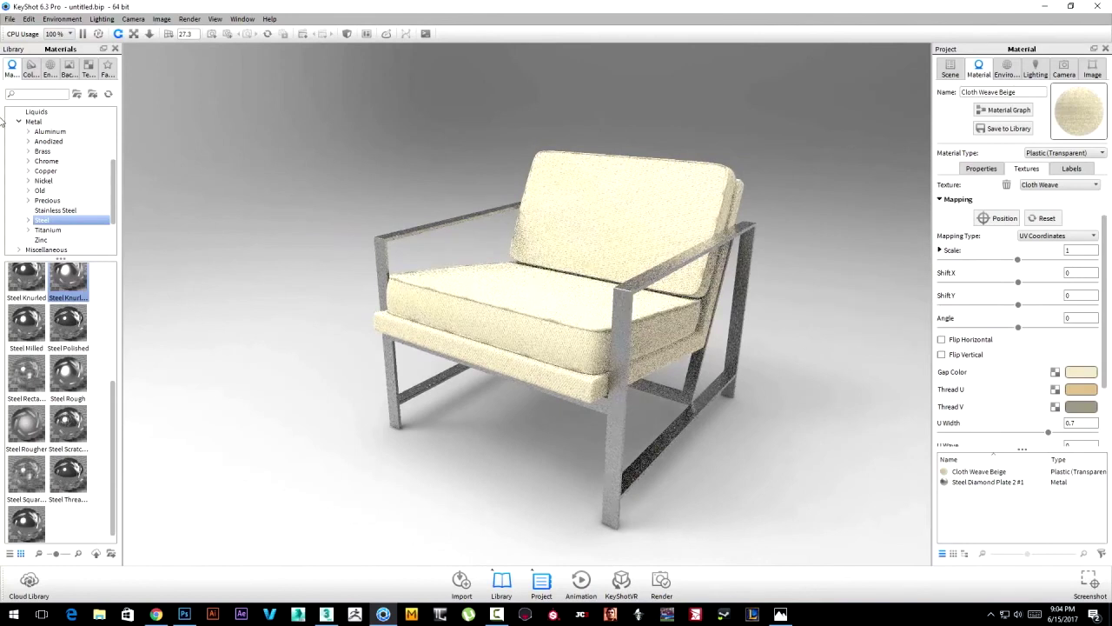
# Light the chair with the Conference_Room HDRI, then switch to Dosch-Apartment_2k.
pyautogui.click(66, 69)
pyautogui.click(50, 73)
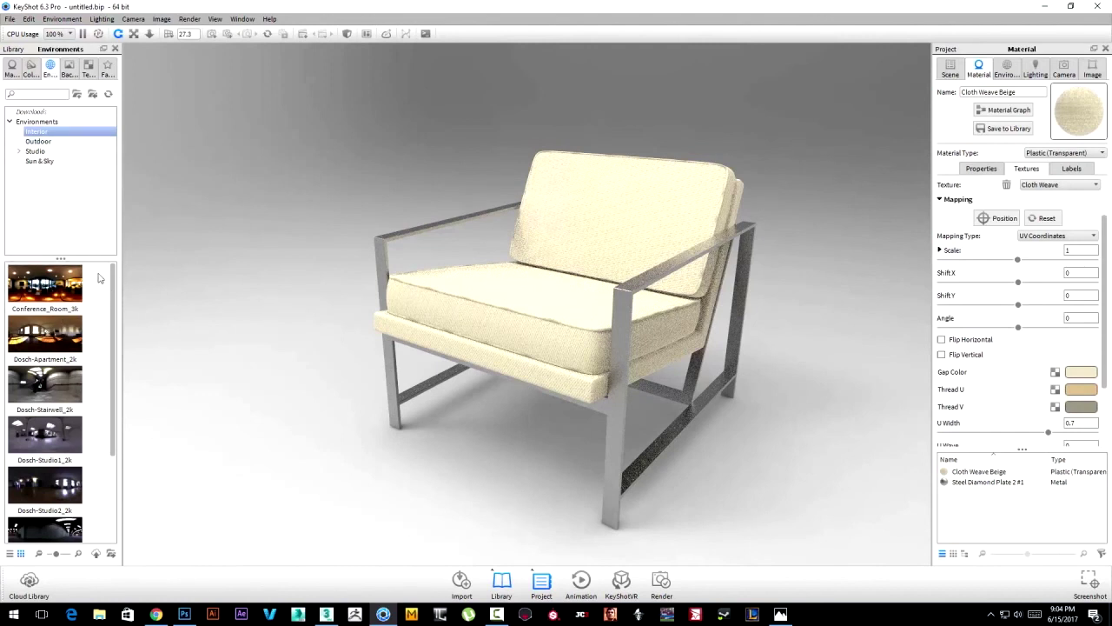
pyautogui.moveTo(43, 285); pyautogui.dragTo(220, 244)
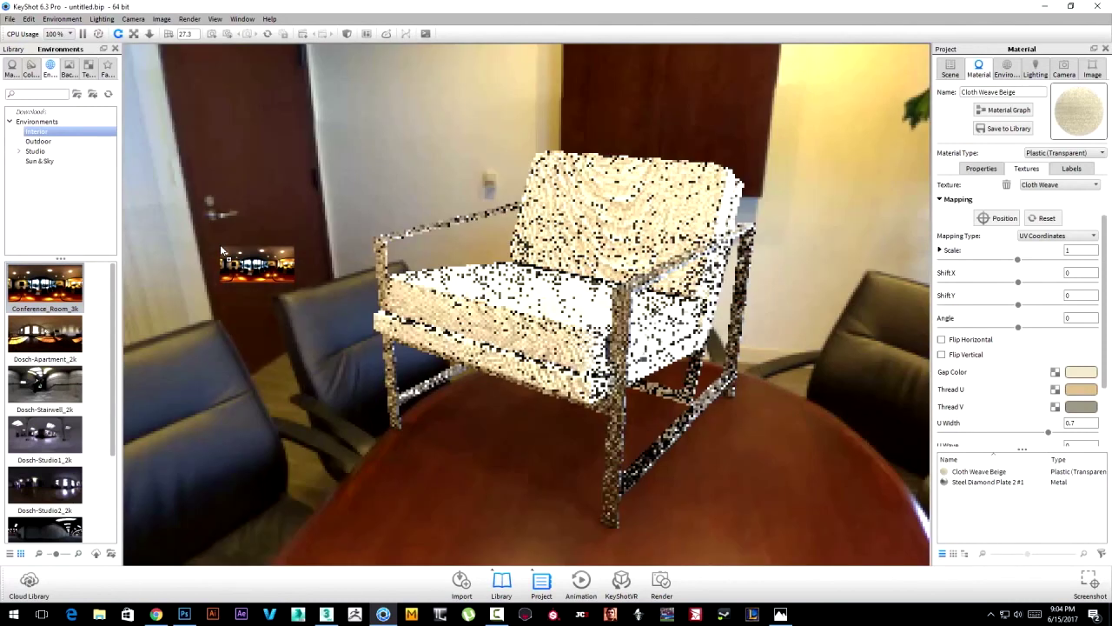
pyautogui.moveTo(44, 334); pyautogui.dragTo(327, 356)
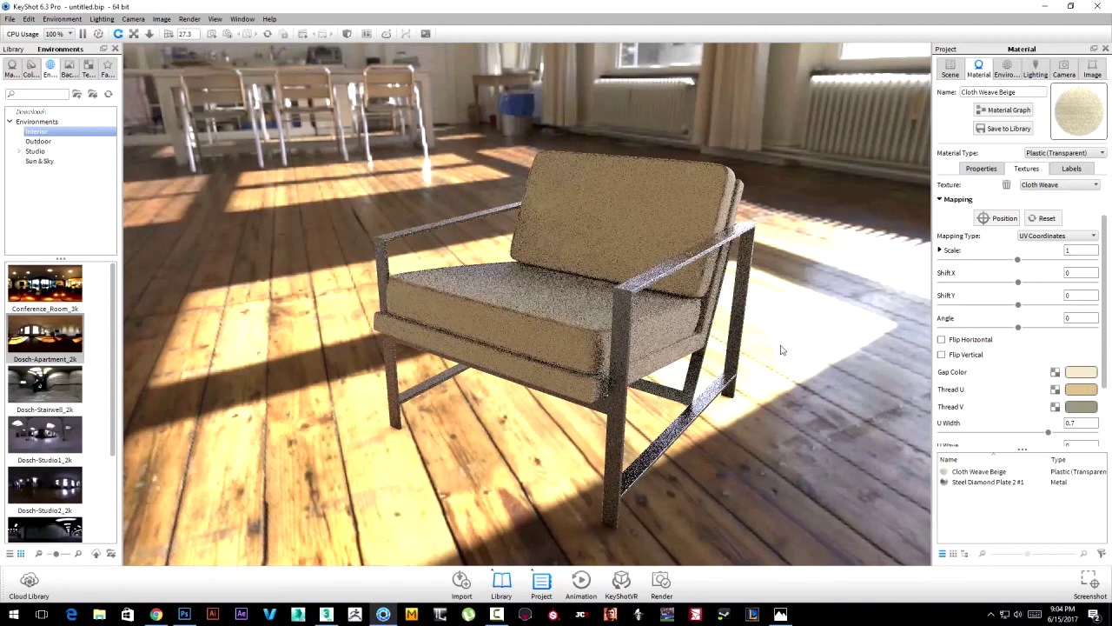
pyautogui.moveTo(780, 349); pyautogui.dragTo(783, 329)
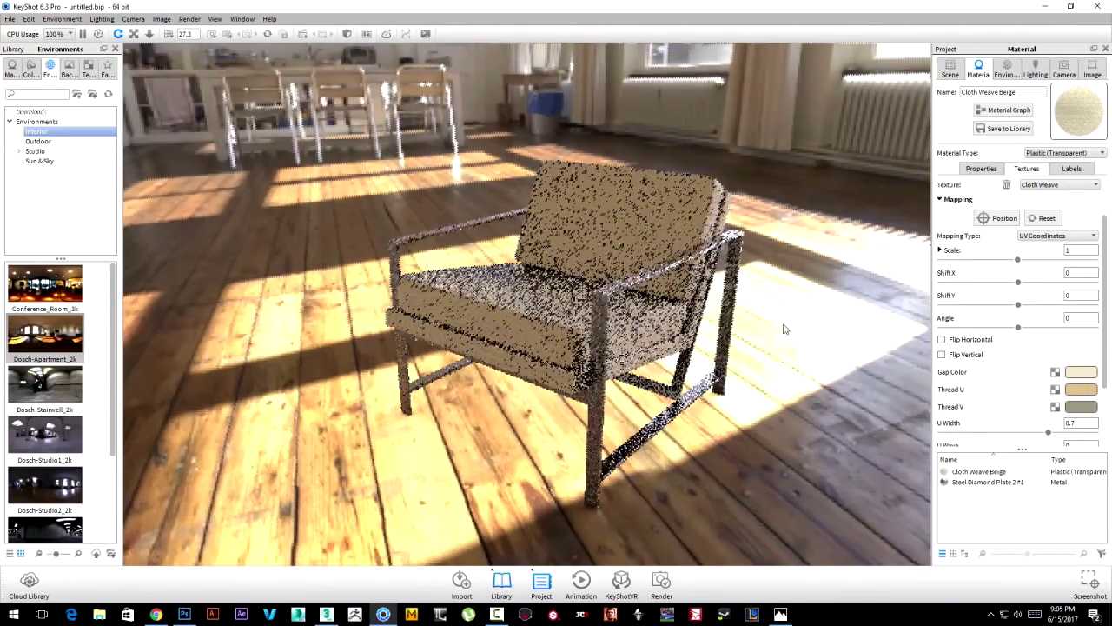
# Review the Project panel's Environment, Material and Scene tabs, ending on Environment.
pyautogui.click(1008, 74)
pyautogui.click(982, 77)
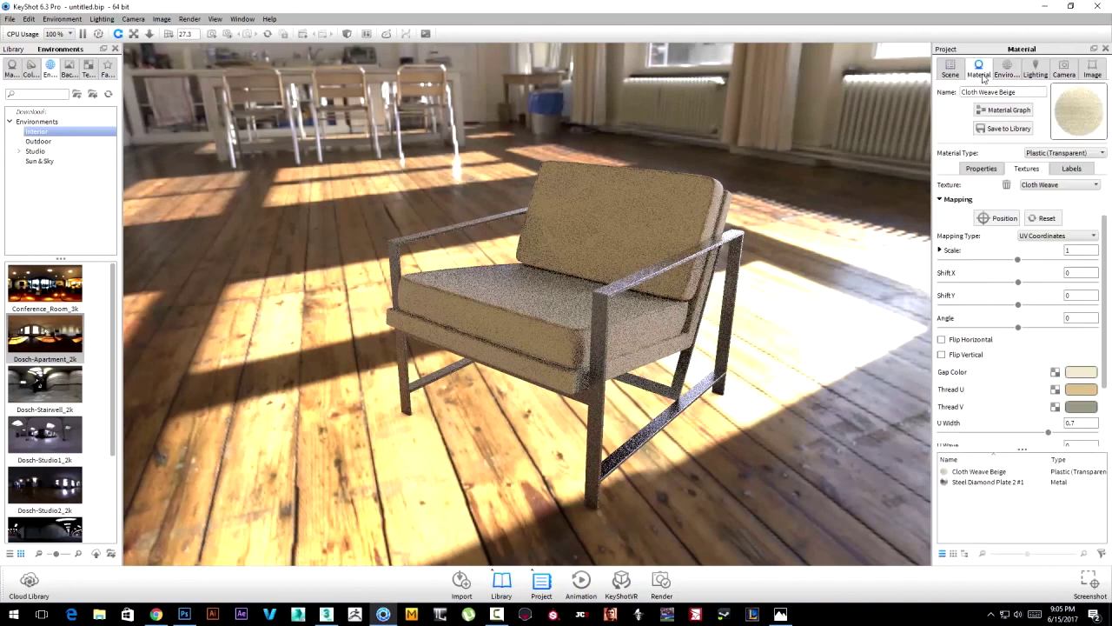
pyautogui.click(950, 76)
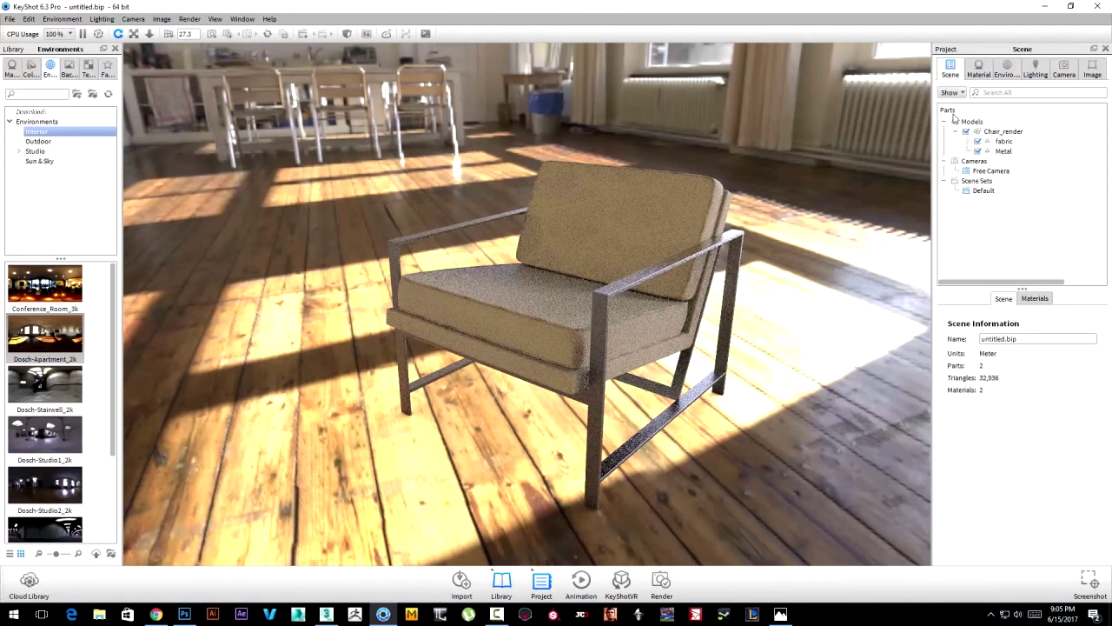
pyautogui.click(982, 76)
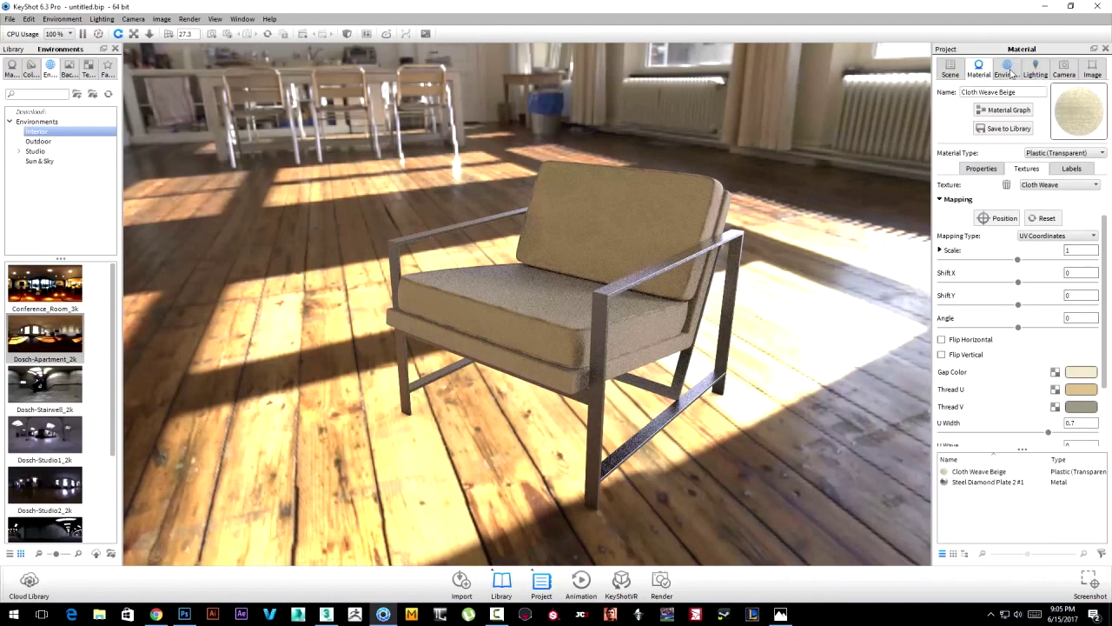
pyautogui.click(1007, 74)
# Rotate the Dosch-Apartment HDRI, adjust its contrast and enlarge its size to 1304.83.
pyautogui.moveTo(1026, 324); pyautogui.dragTo(865, 324)
pyautogui.moveTo(730, 230)
pyautogui.mouseDown()
pyautogui.moveTo(792, 256)
pyautogui.moveTo(773, 218)
pyautogui.mouseUp()
pyautogui.moveTo(1024, 241)
pyautogui.mouseDown()
pyautogui.moveTo(1039, 242)
pyautogui.moveTo(996, 247)
pyautogui.moveTo(1011, 241)
pyautogui.mouseUp()
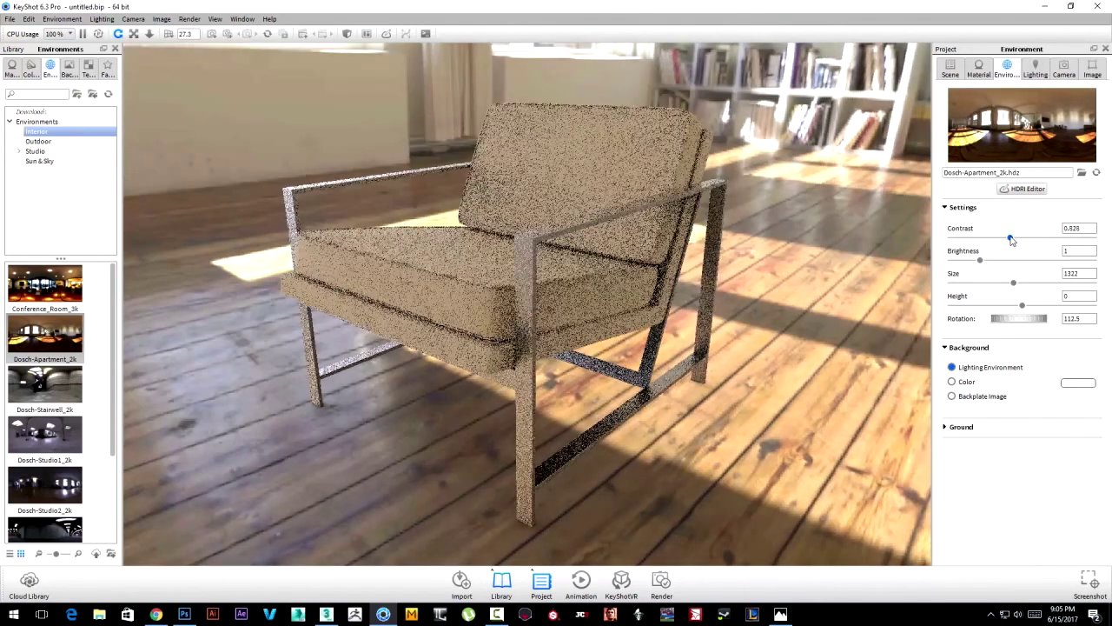
pyautogui.moveTo(1016, 285)
pyautogui.mouseDown()
pyautogui.moveTo(1034, 284)
pyautogui.moveTo(999, 296)
pyautogui.moveTo(1013, 284)
pyautogui.mouseUp()
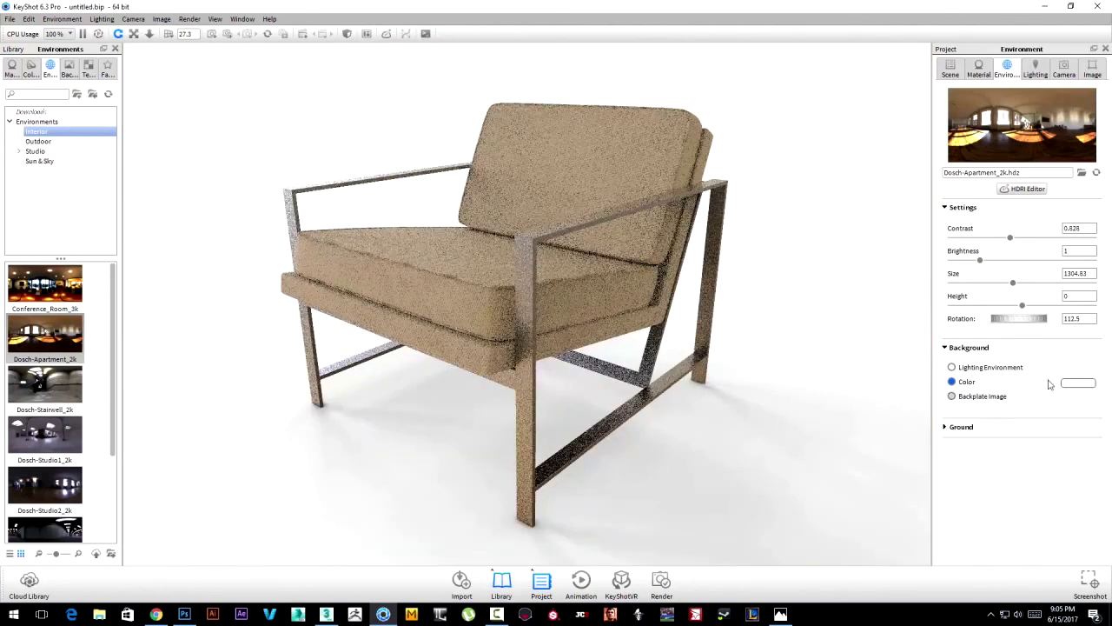
# Try TexturesCom_FabricPlain0012_S.jpg as a backplate, then light and back the chair with Dosch-Studio1_2k.
pyautogui.click(974, 396)
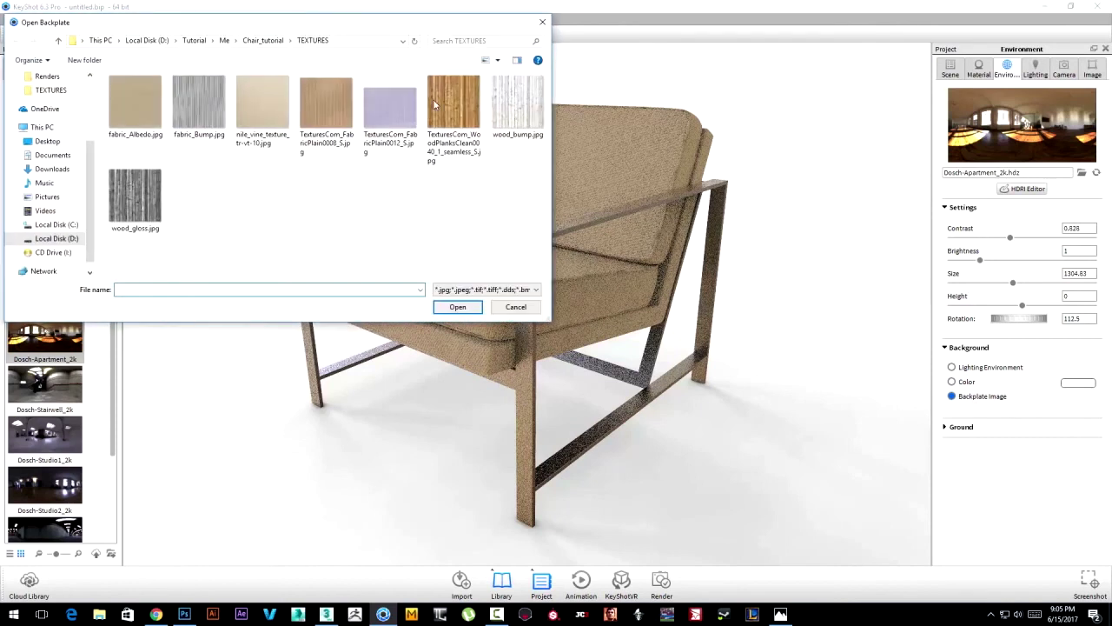
pyautogui.doubleClick(390, 105)
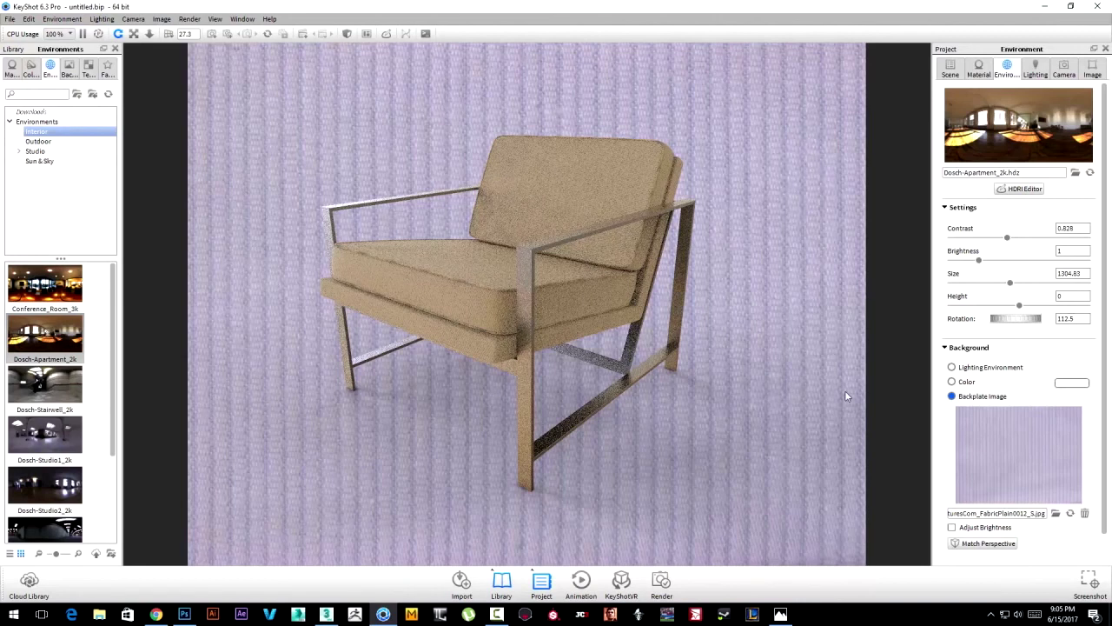
pyautogui.click(956, 383)
pyautogui.click(973, 368)
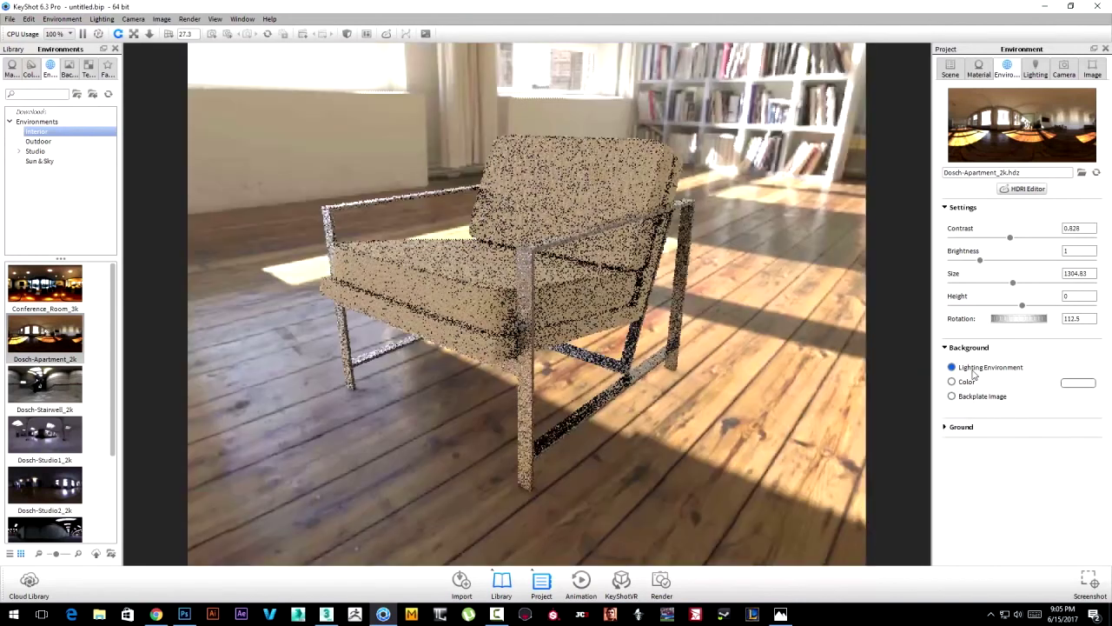
pyautogui.click(960, 428)
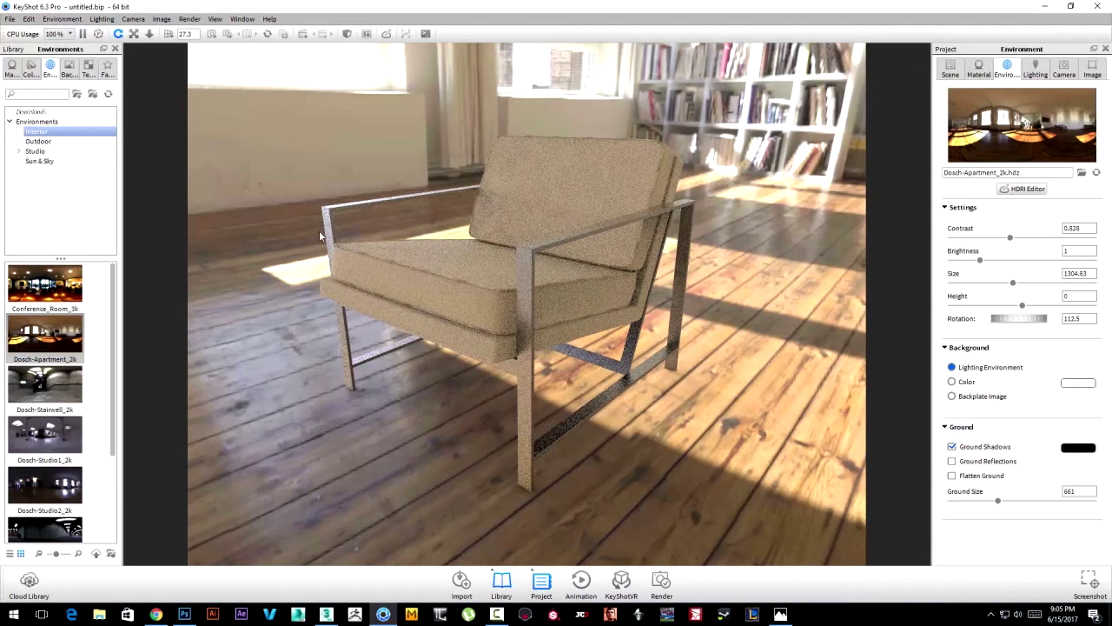
pyautogui.moveTo(51, 442); pyautogui.dragTo(220, 437)
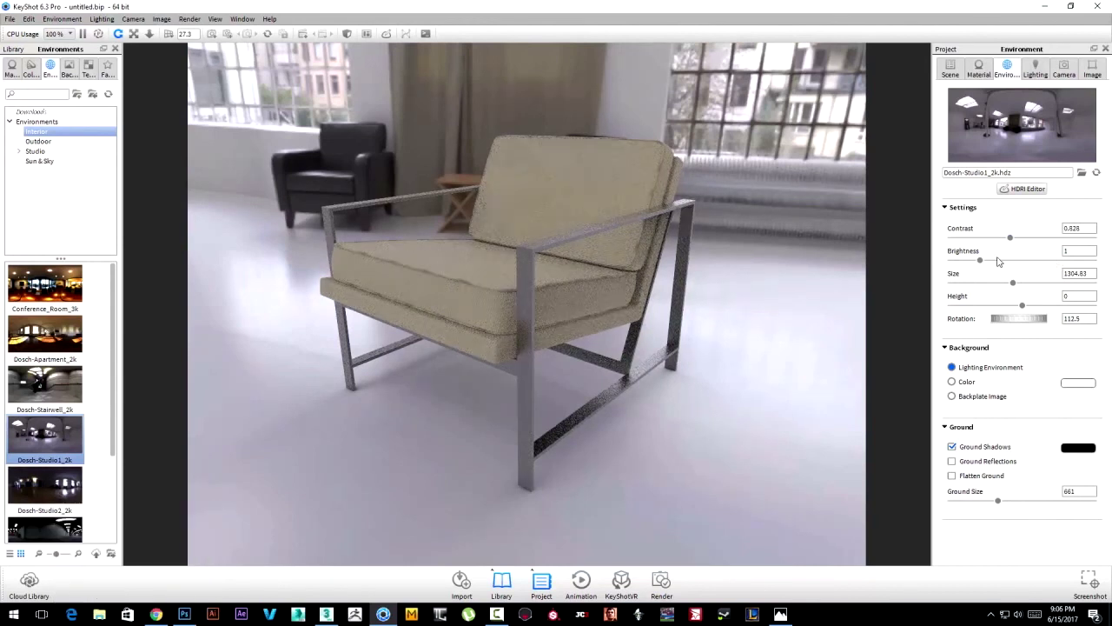
# Brighten the Dosch-Studio1_2k lighting and rotate the HDRI toward the window wall.
pyautogui.moveTo(976, 266); pyautogui.dragTo(995, 265)
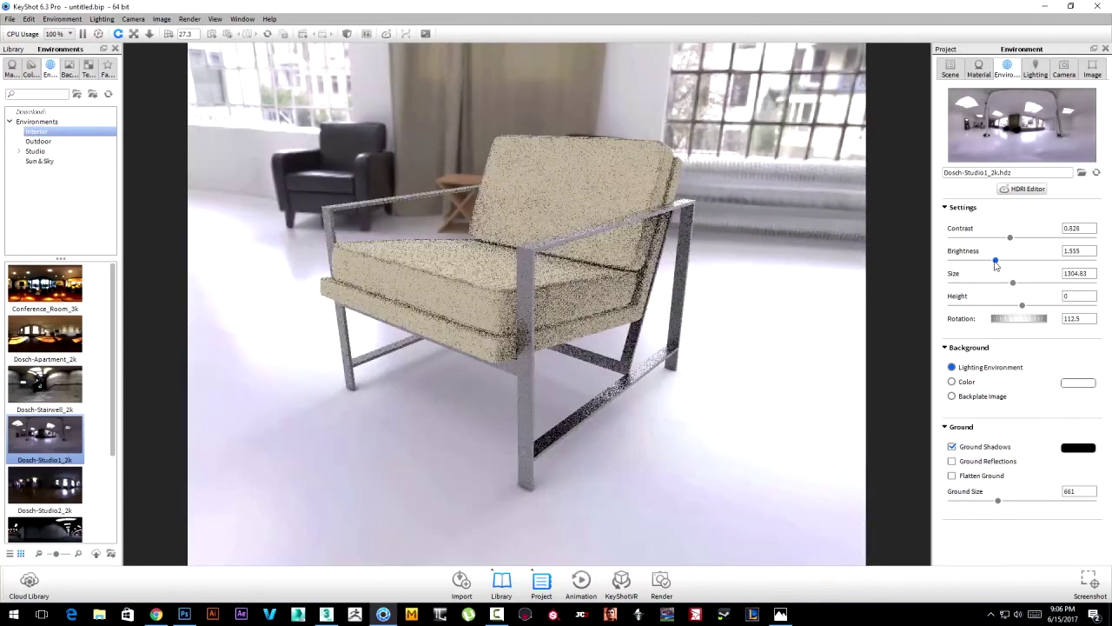
pyautogui.moveTo(995, 265); pyautogui.dragTo(992, 261)
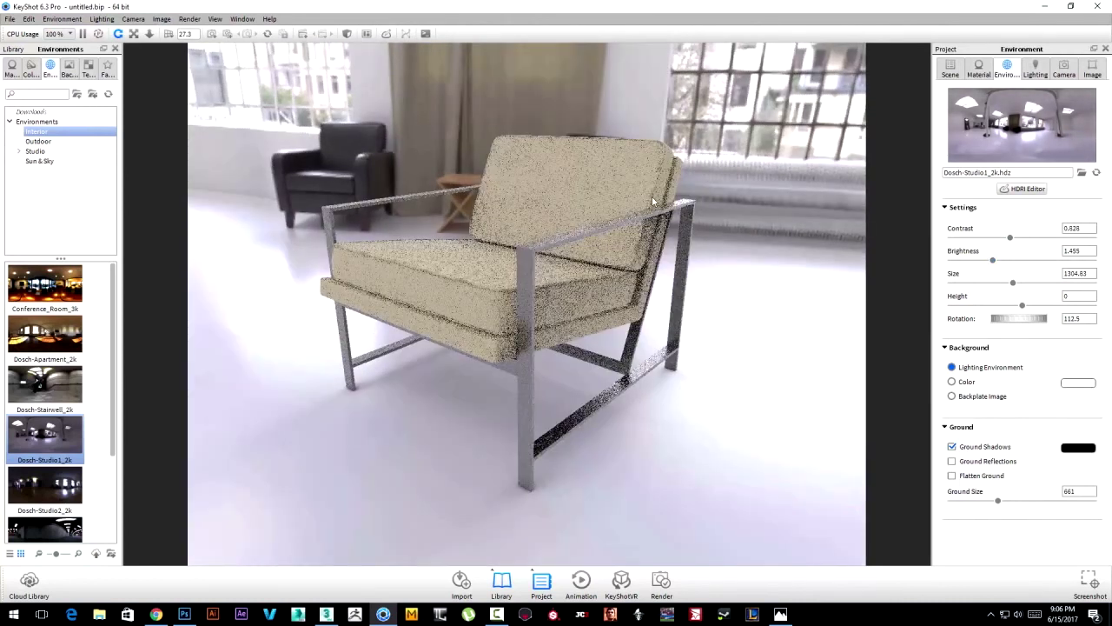
pyautogui.scroll(2, 769, 321)
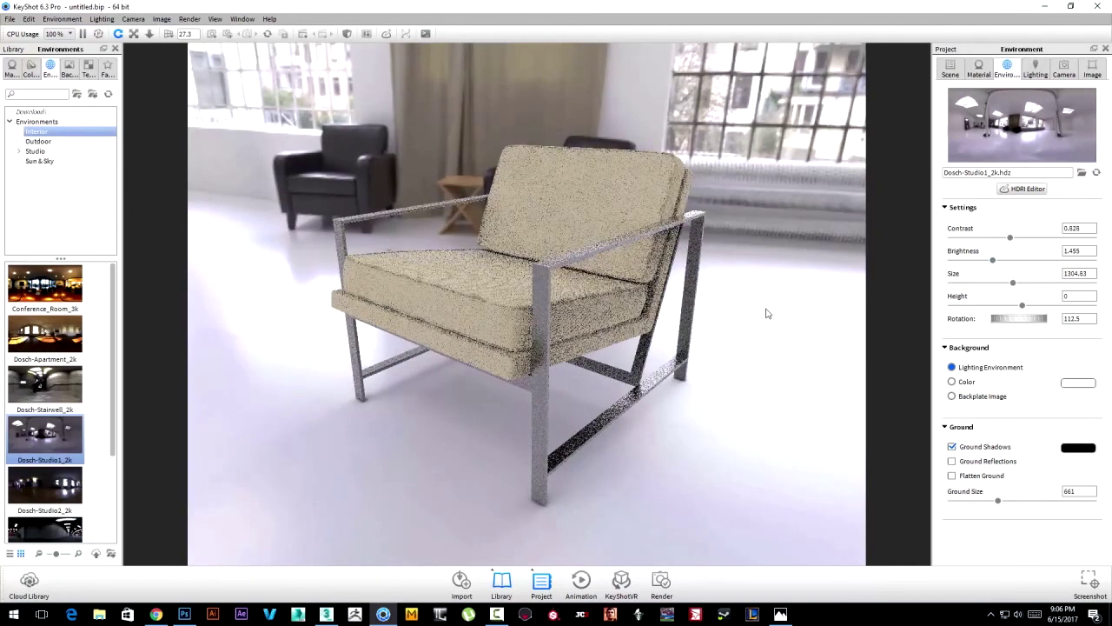
pyautogui.moveTo(1032, 323)
pyautogui.mouseDown()
pyautogui.moveTo(1096, 325)
pyautogui.moveTo(1069, 325)
pyautogui.mouseUp()
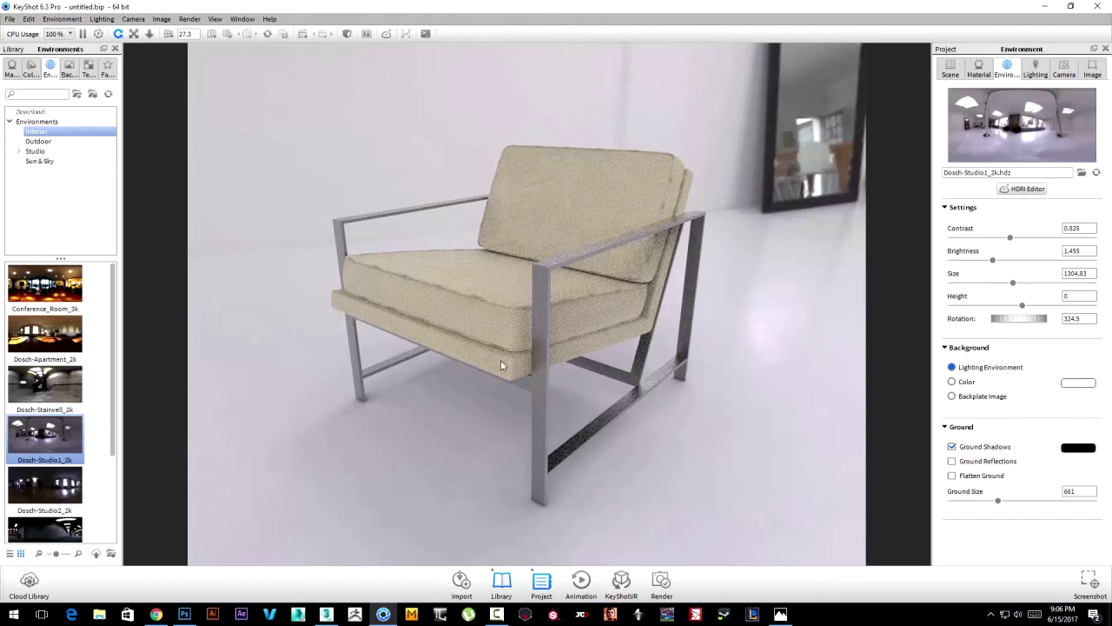
# Orbit around to the chair's front and apply the Dosch-Studio2_2k environment.
pyautogui.moveTo(554, 200); pyautogui.dragTo(294, 247)
pyautogui.moveTo(733, 340); pyautogui.dragTo(653, 304)
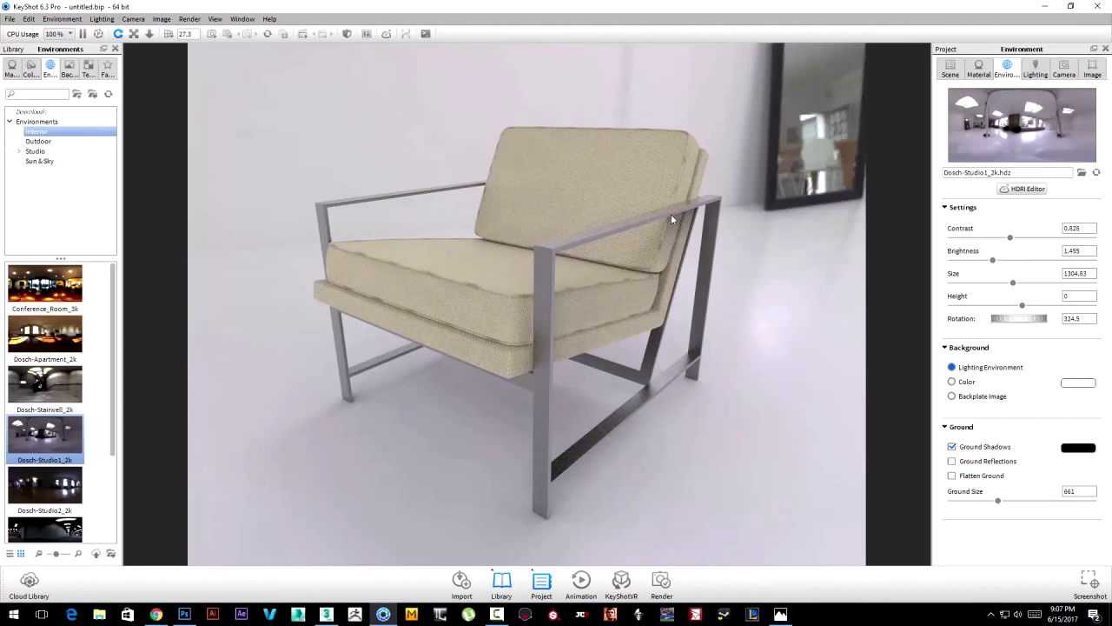
pyautogui.moveTo(671, 214)
pyautogui.mouseDown()
pyautogui.moveTo(807, 261)
pyautogui.moveTo(493, 223)
pyautogui.moveTo(524, 285)
pyautogui.mouseUp()
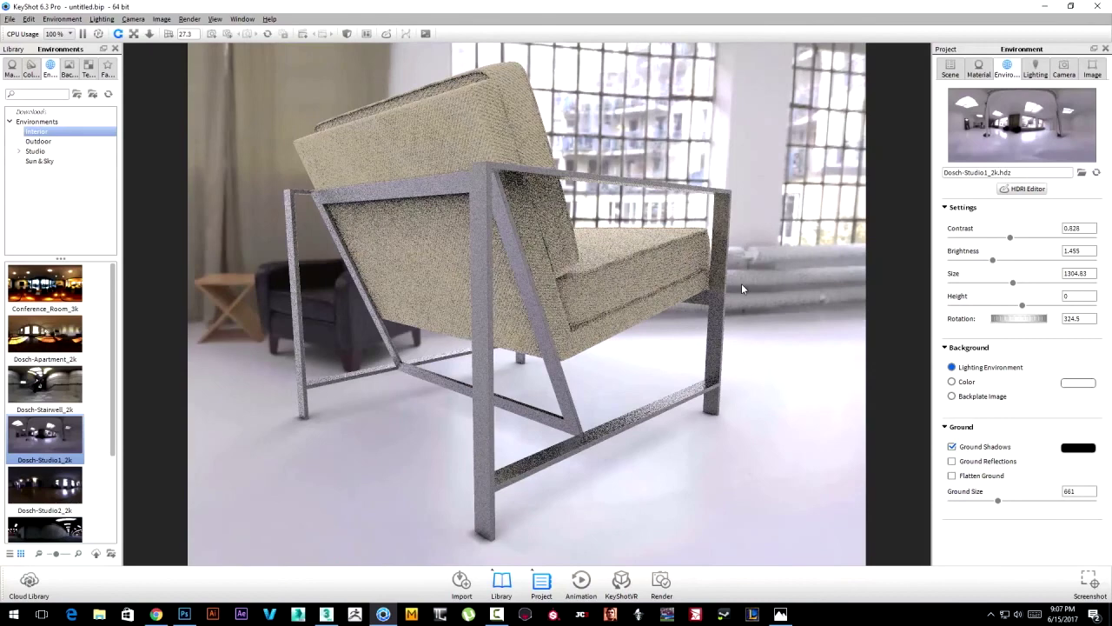
pyautogui.moveTo(750, 284)
pyautogui.mouseDown()
pyautogui.moveTo(372, 319)
pyautogui.moveTo(408, 356)
pyautogui.mouseUp()
pyautogui.moveTo(45, 485); pyautogui.dragTo(268, 470)
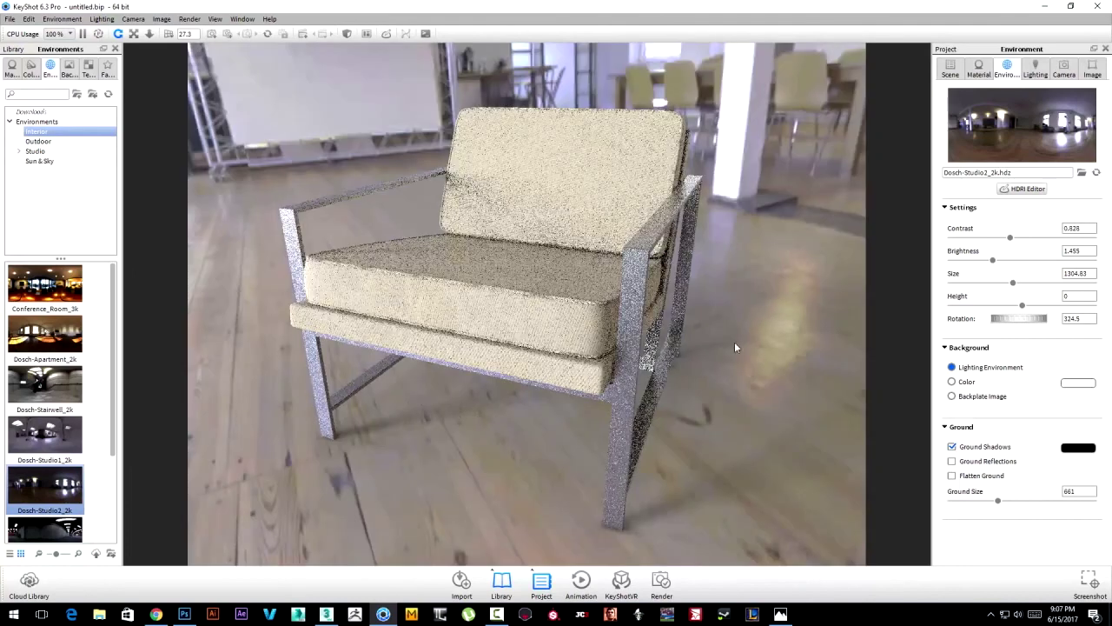
# Orbit the chair view slightly and bring up KeyShot's Render menu.
pyautogui.moveTo(785, 314); pyautogui.dragTo(757, 334)
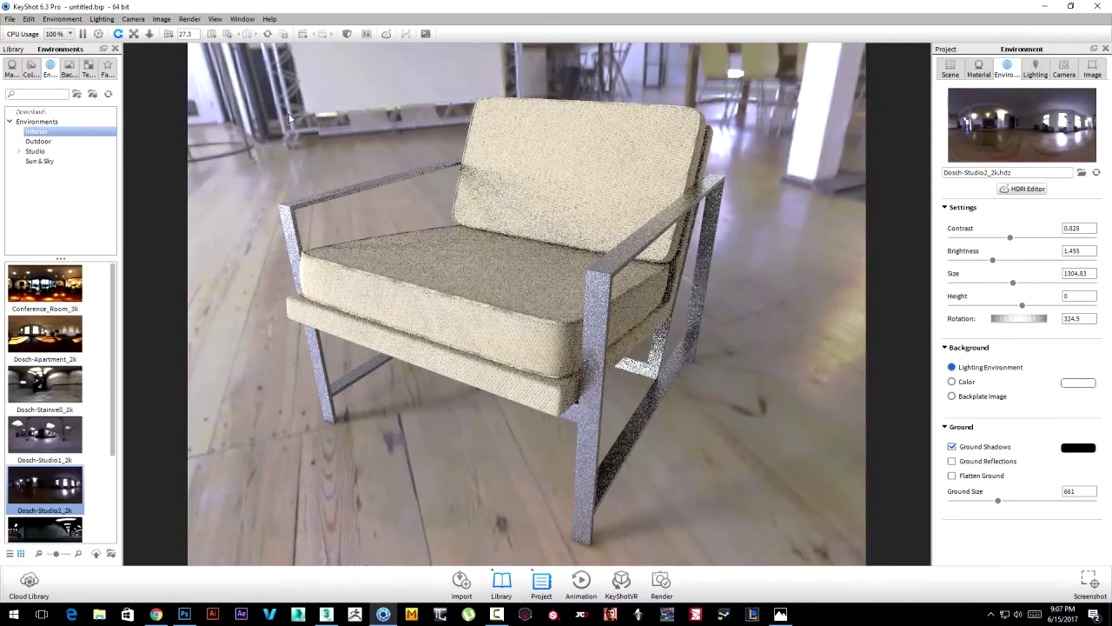
pyautogui.click(190, 18)
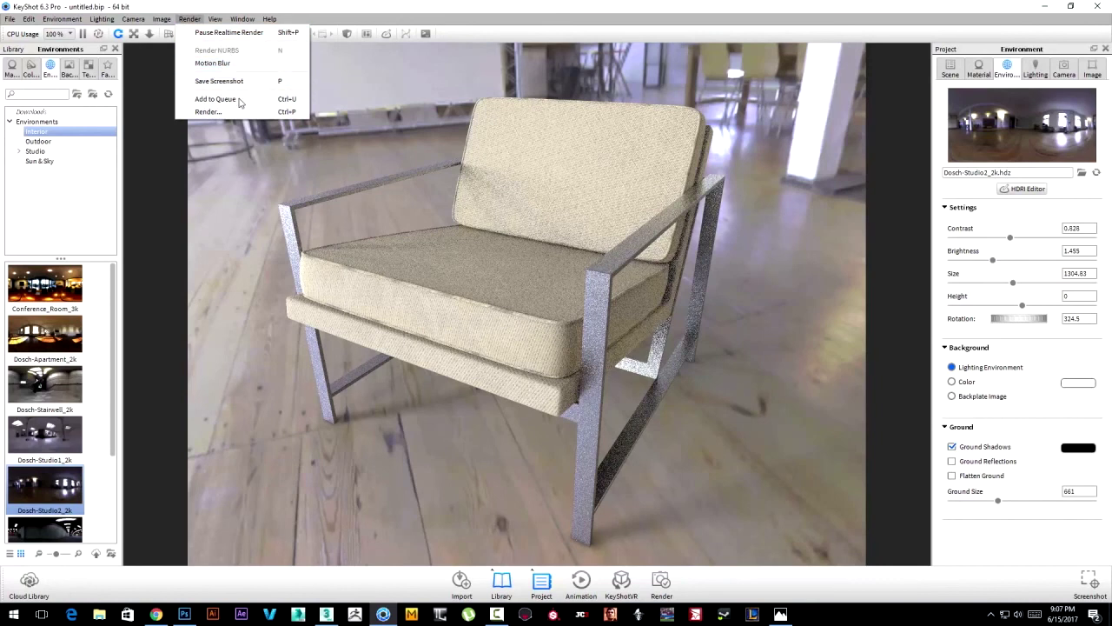
# Open the final render settings and keep JPEG as the output format, reviewing the file name and folder.
pyautogui.click(209, 112)
pyautogui.moveTo(511, 105); pyautogui.dragTo(802, 104)
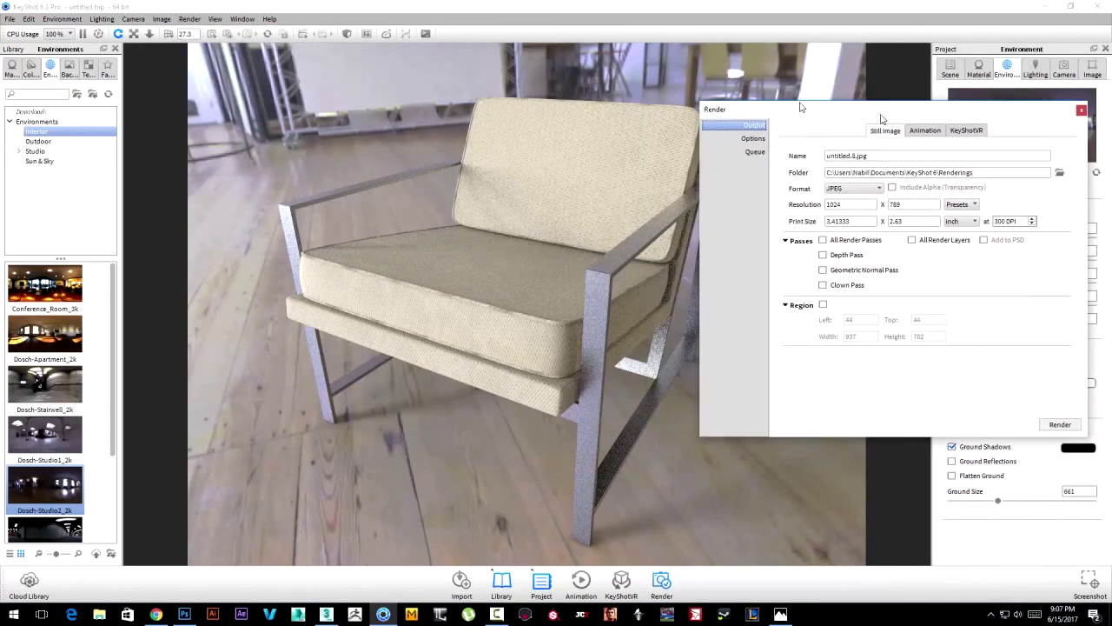
pyautogui.click(758, 174)
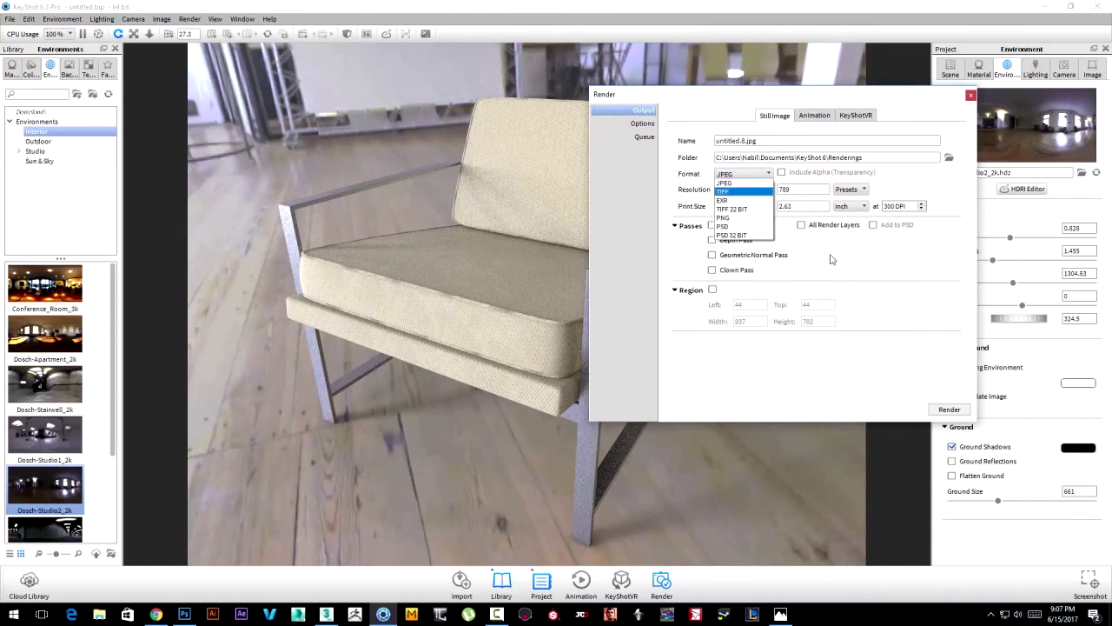
pyautogui.click(984, 192)
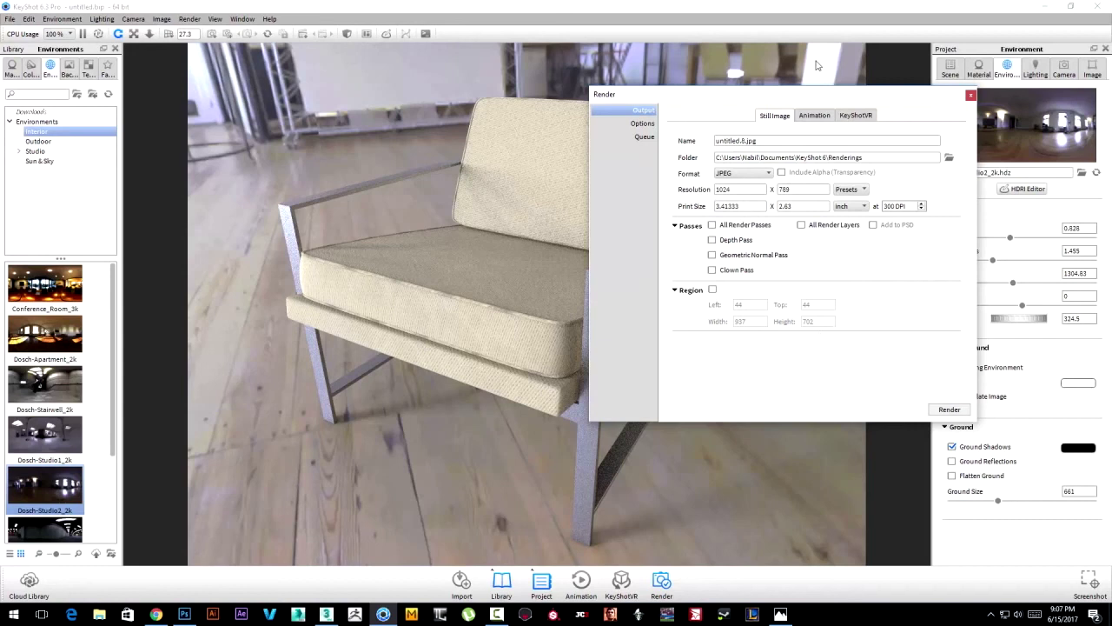
pyautogui.moveTo(819, 99); pyautogui.dragTo(811, 101)
pyautogui.moveTo(757, 146); pyautogui.dragTo(696, 152)
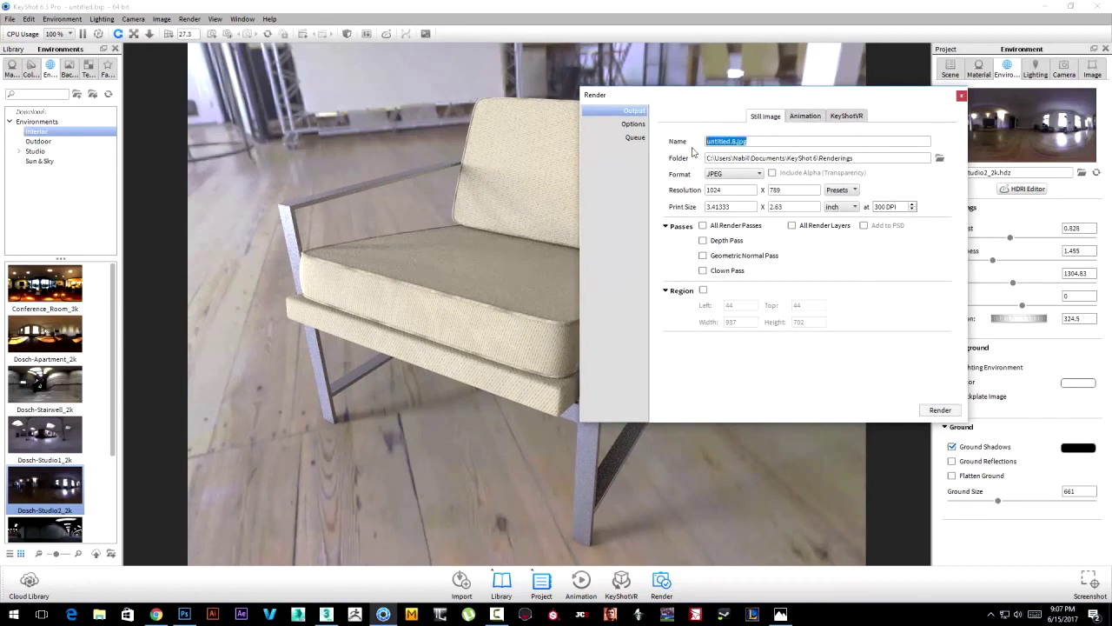
pyautogui.moveTo(856, 158); pyautogui.dragTo(665, 172)
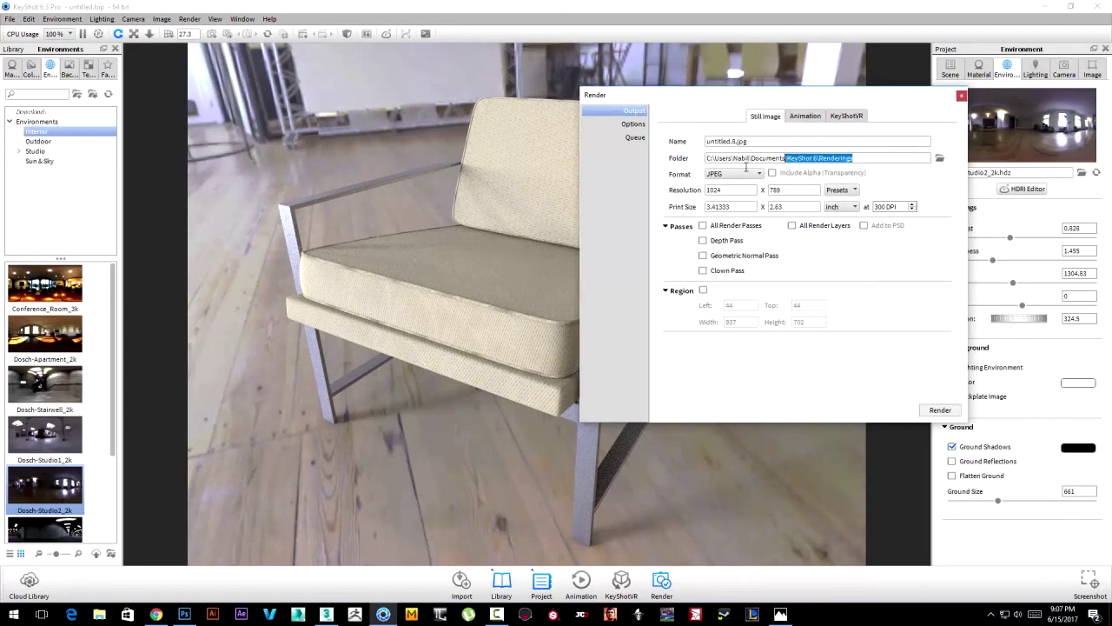
# Use Advanced Control quality with 16 samples and 6 ray bounces, then start the 1024 x 789 render.
pyautogui.click(632, 126)
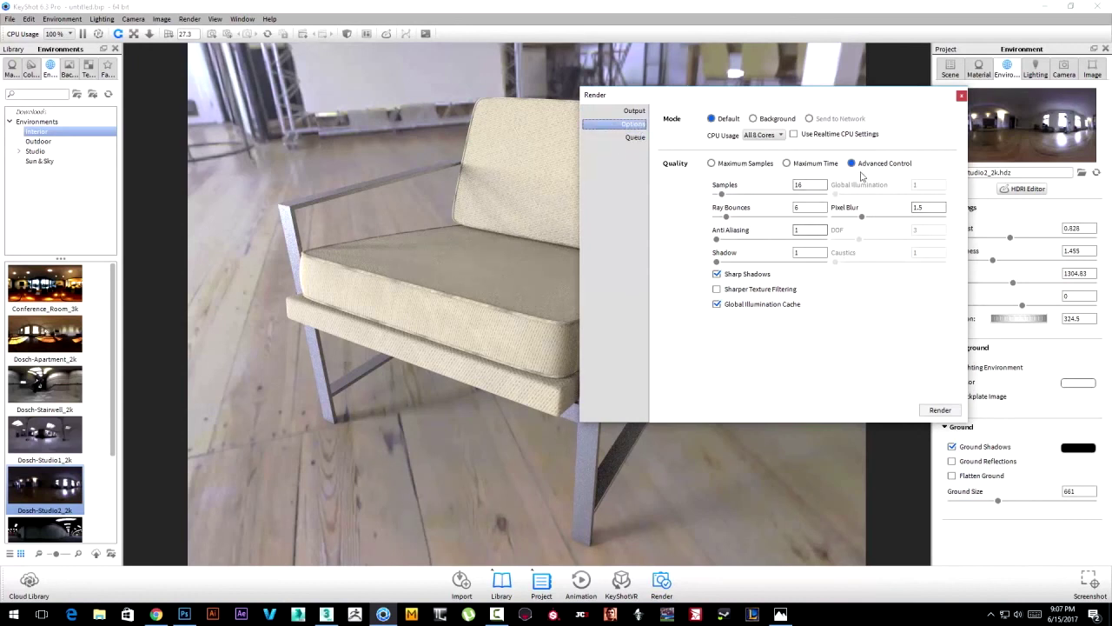
pyautogui.click(750, 164)
pyautogui.moveTo(772, 196); pyautogui.dragTo(800, 200)
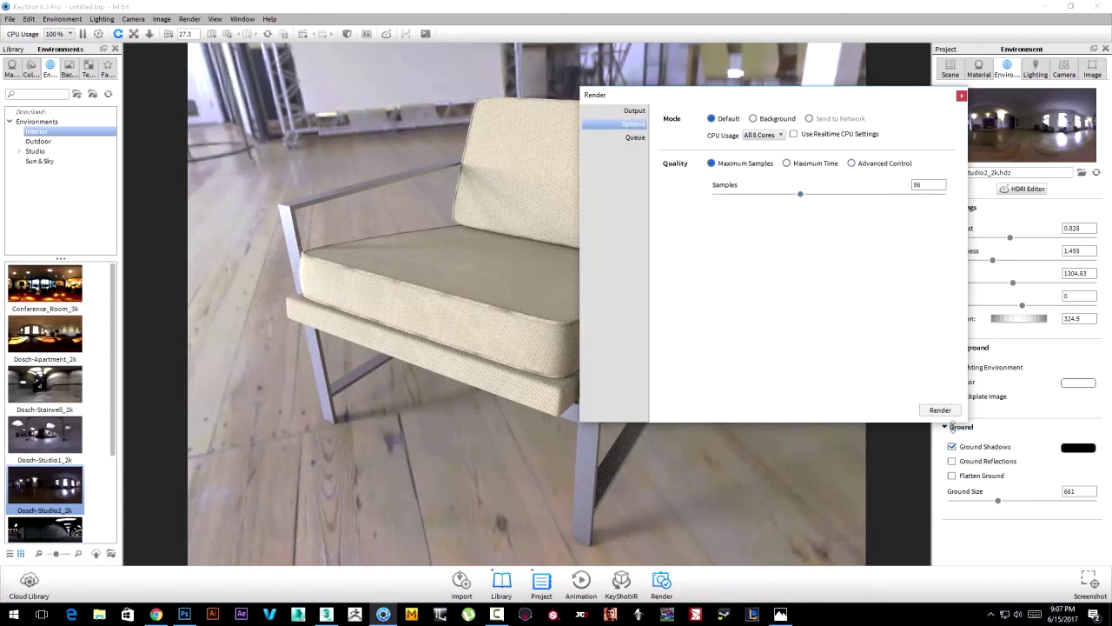
pyautogui.click(789, 165)
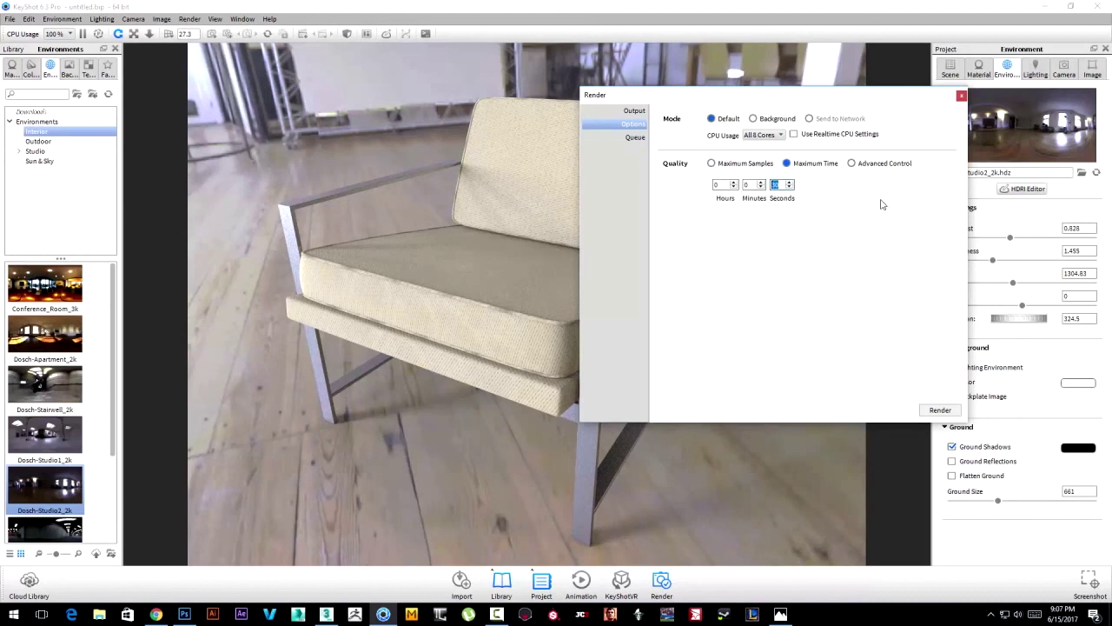
pyautogui.click(899, 166)
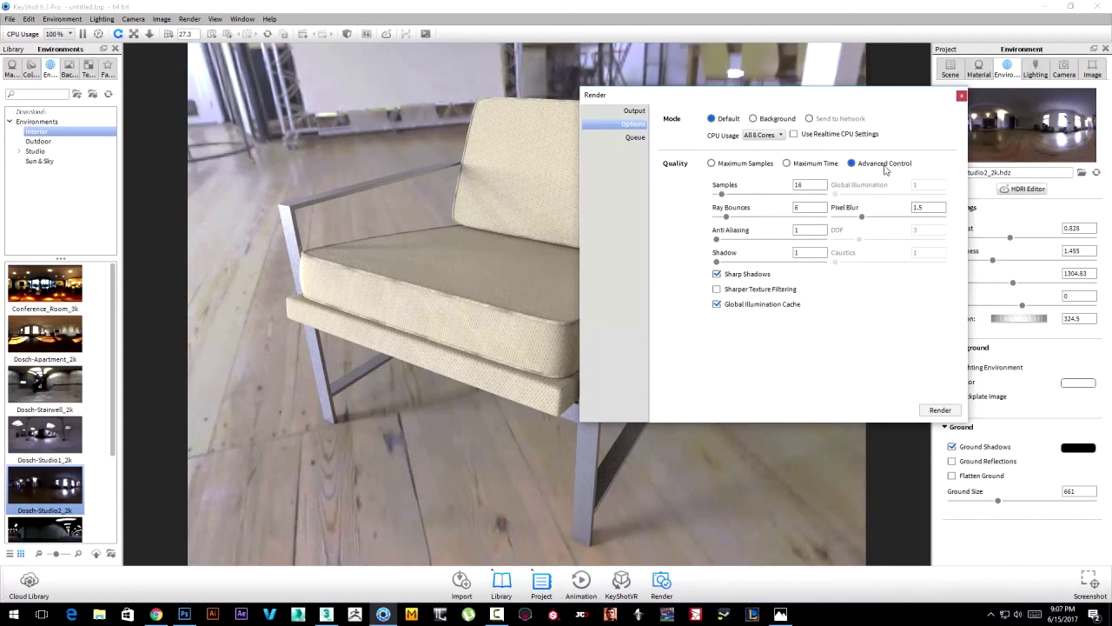
pyautogui.doubleClick(794, 185)
pyautogui.moveTo(817, 184)
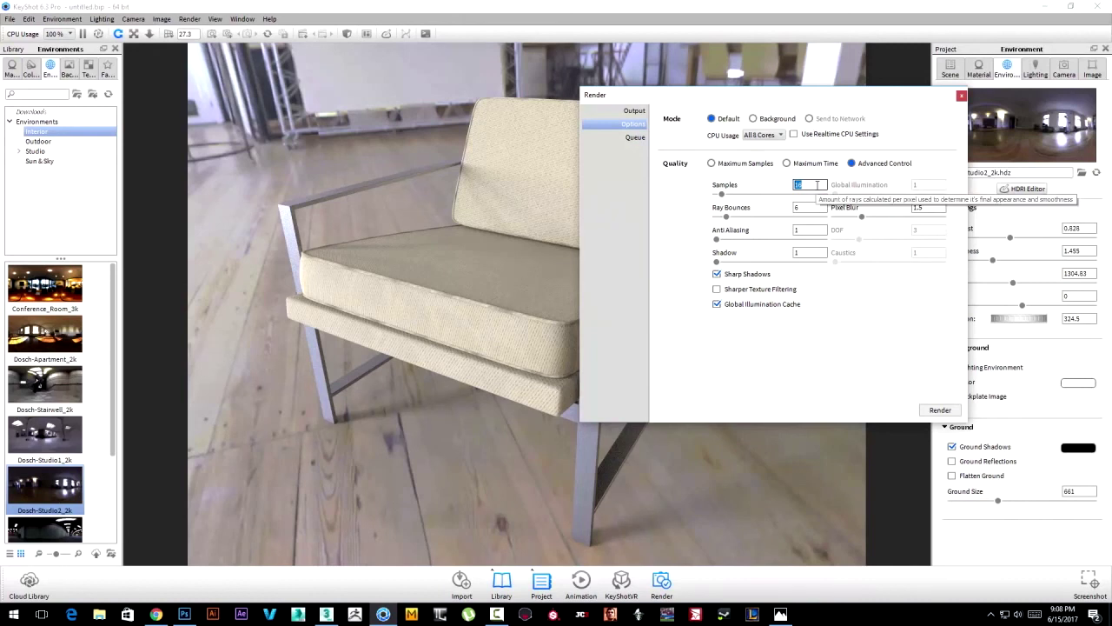
pyautogui.press('Tab')
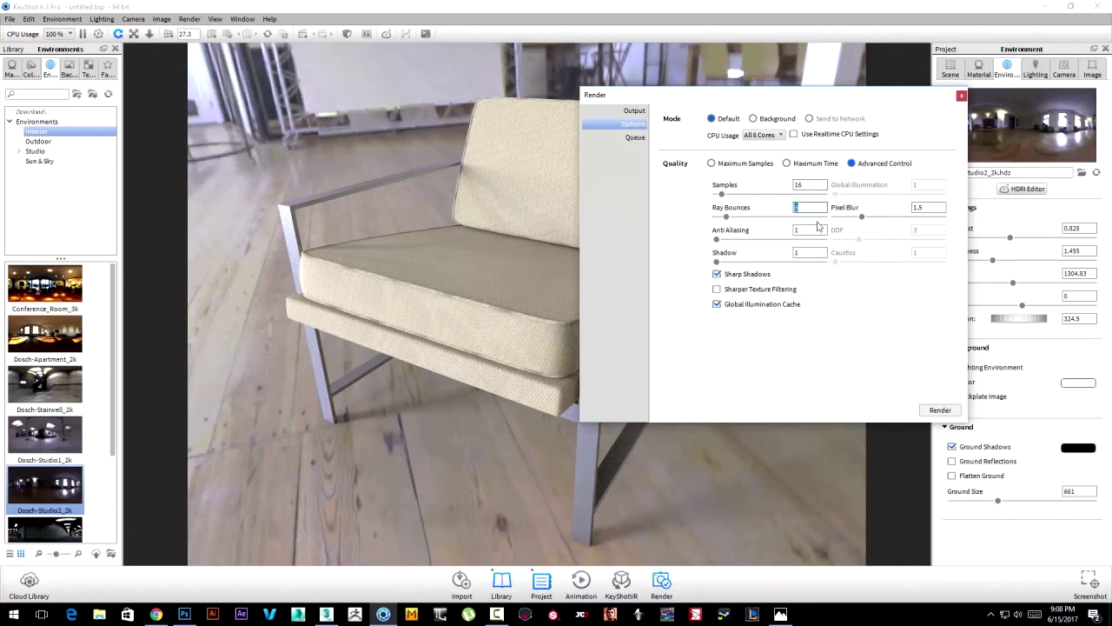
pyautogui.press('Tab')
pyautogui.press('Tab')
pyautogui.click(937, 411)
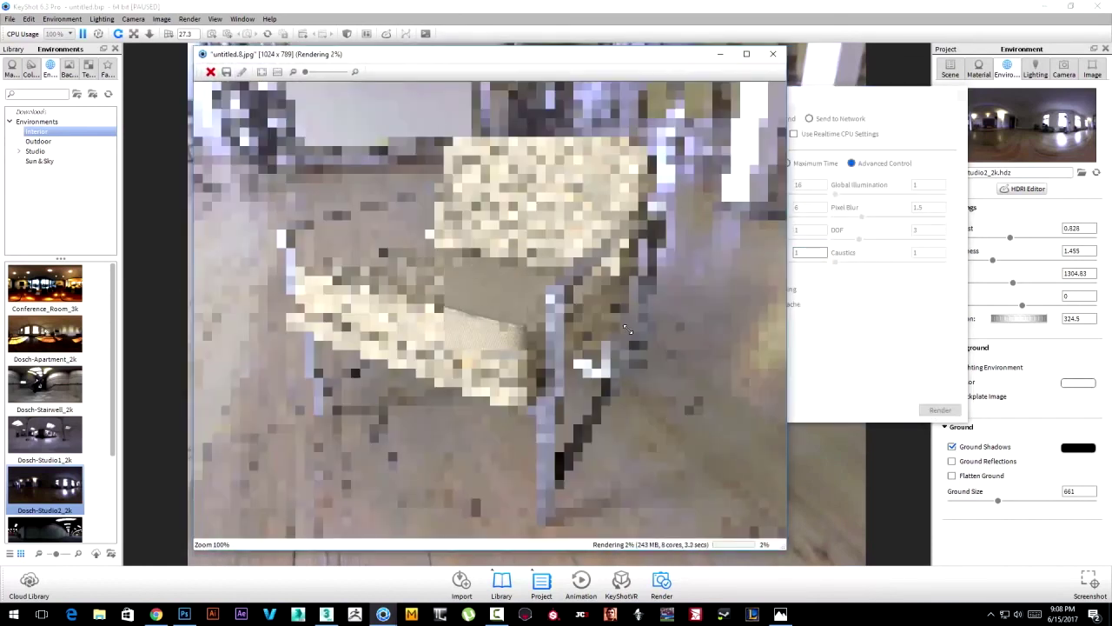
# Cancel the untitled.8.jpg render, close the render settings, and switch to the web browser.
pyautogui.press('Escape')
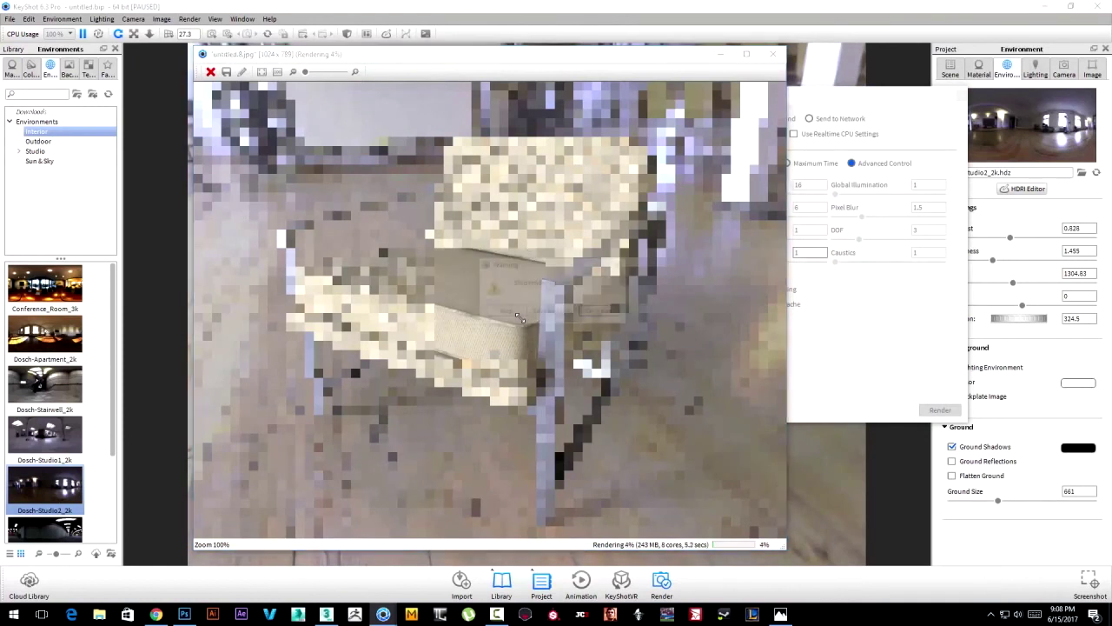
pyautogui.click(511, 313)
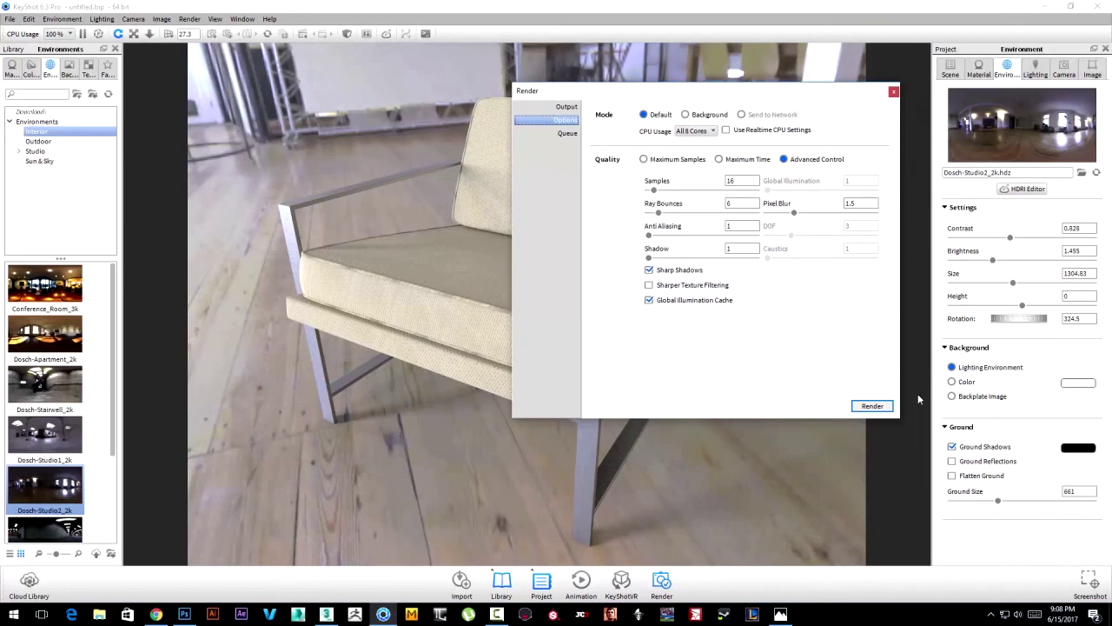
pyautogui.click(892, 92)
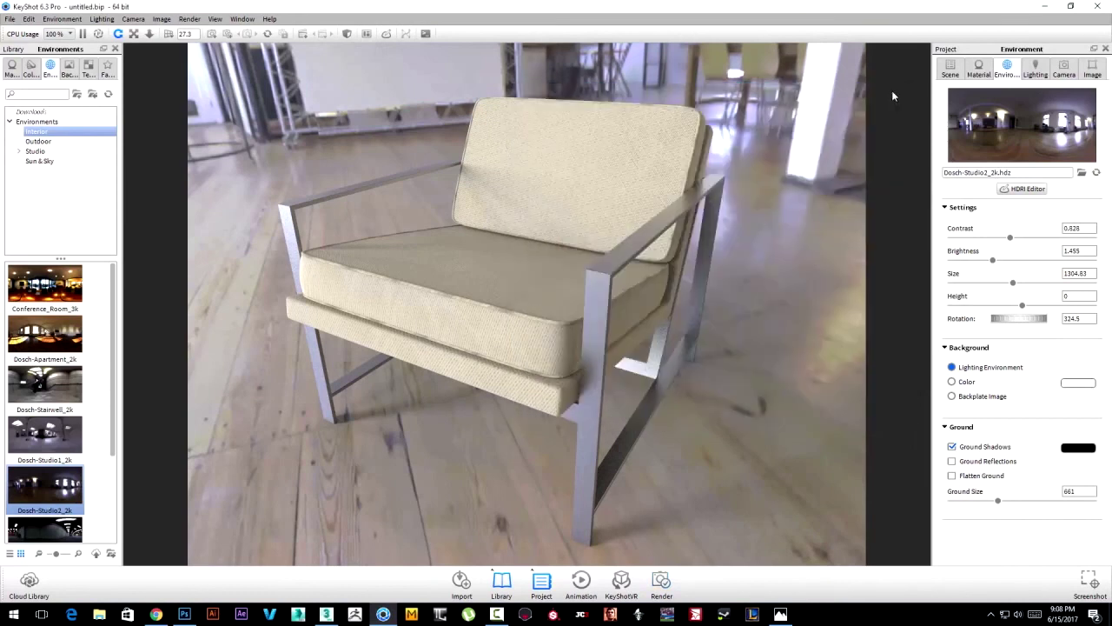
pyautogui.click(155, 614)
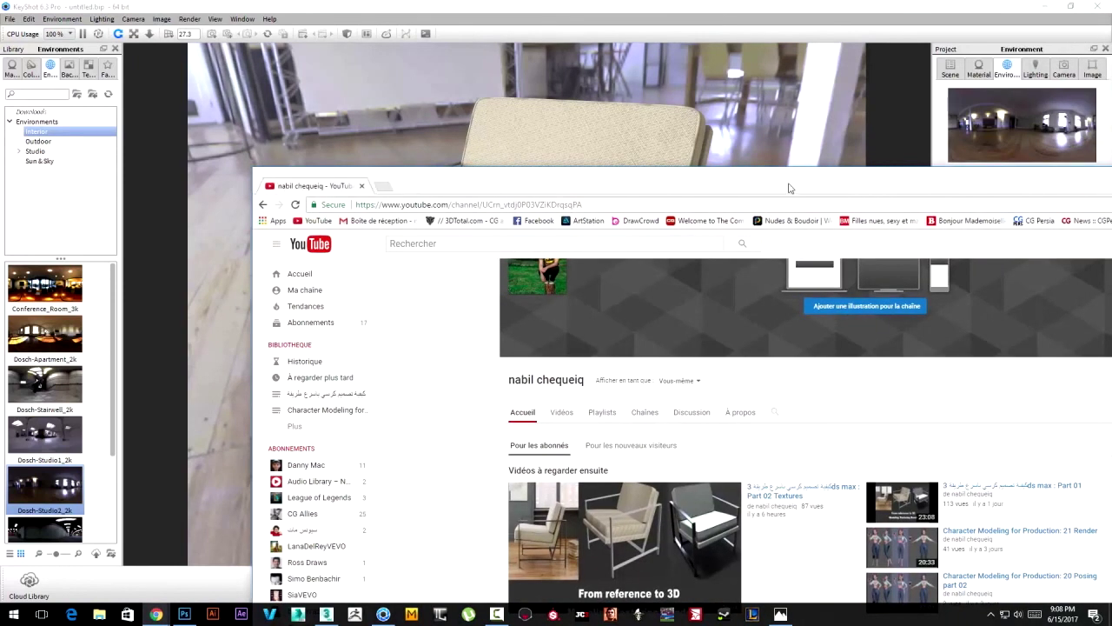
pyautogui.doubleClick(790, 187)
pyautogui.scroll(-2, 490, 128)
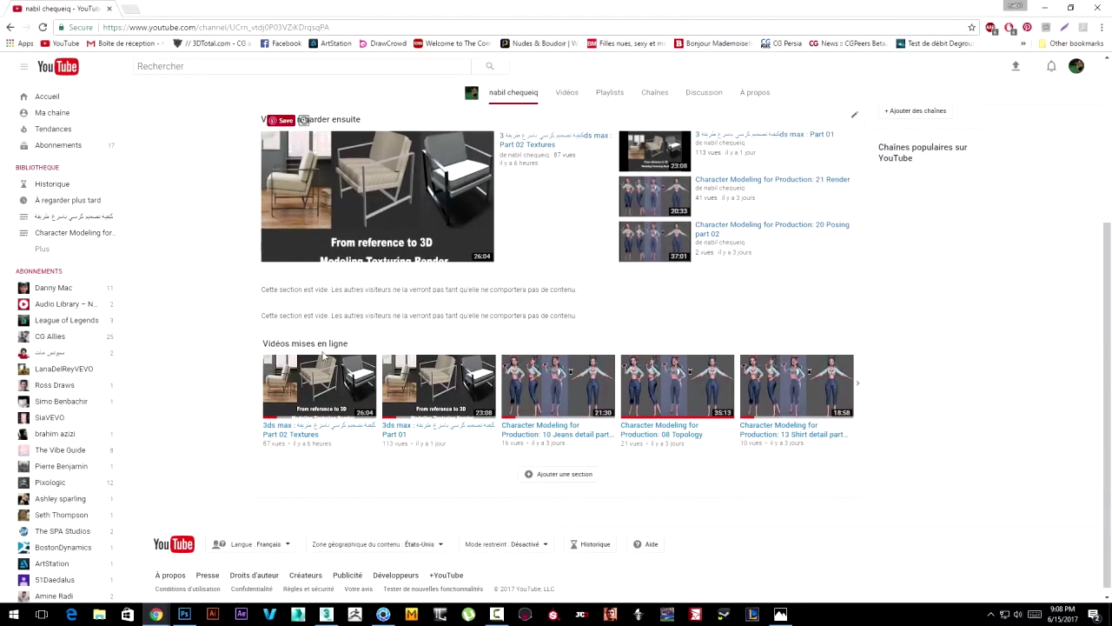
pyautogui.scroll(2, 530, 365)
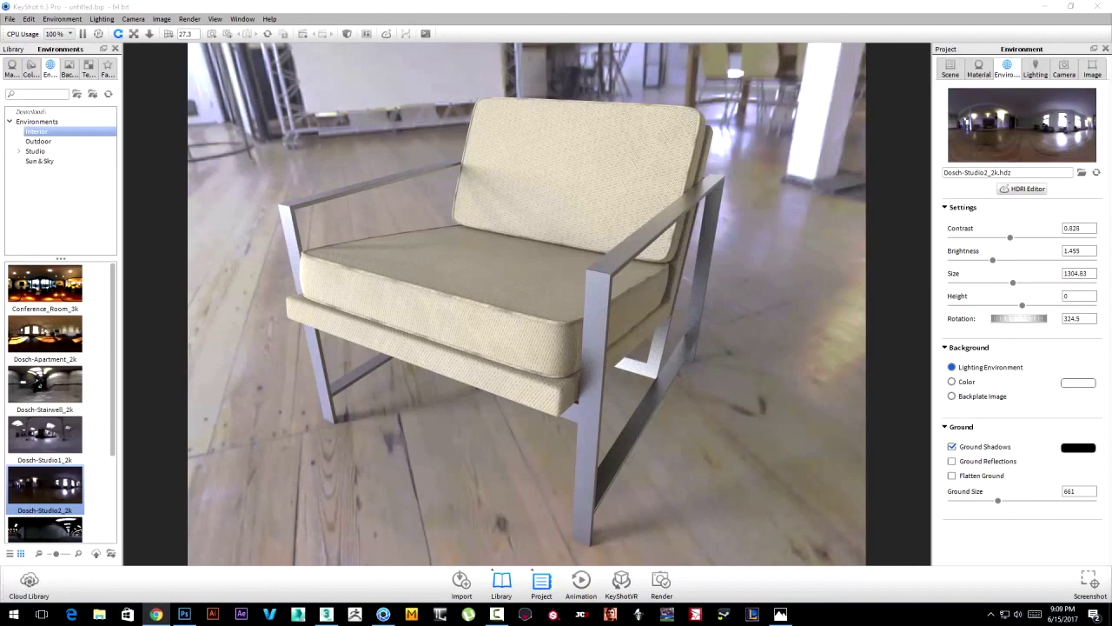
pyautogui.click(1013, 284)
pyautogui.hotkey('alt', 'Tab')
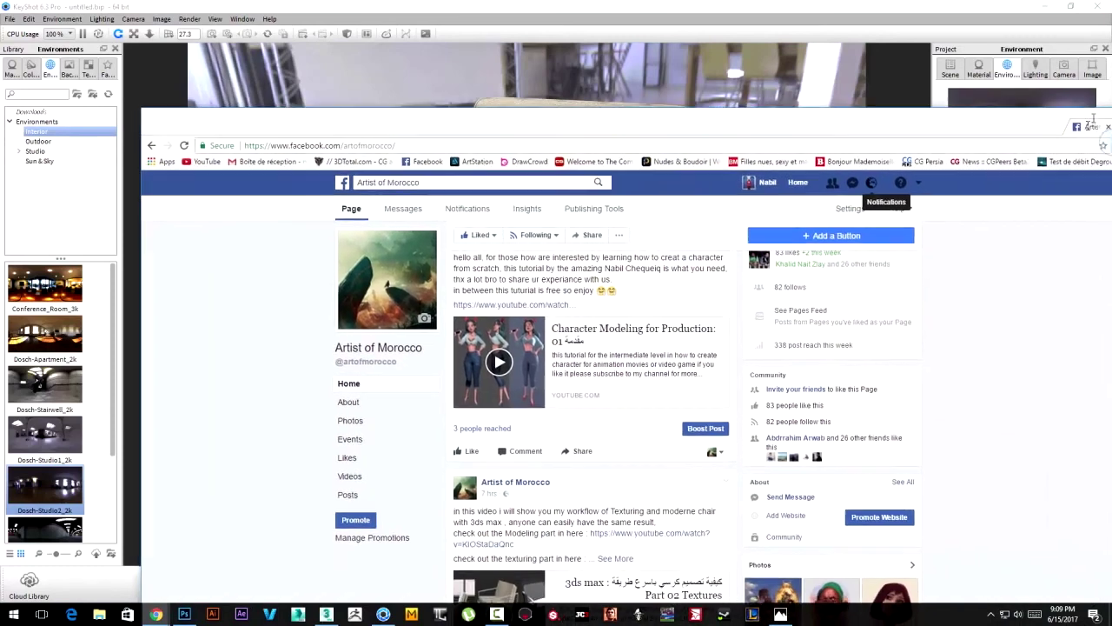
pyautogui.press('super+Right')
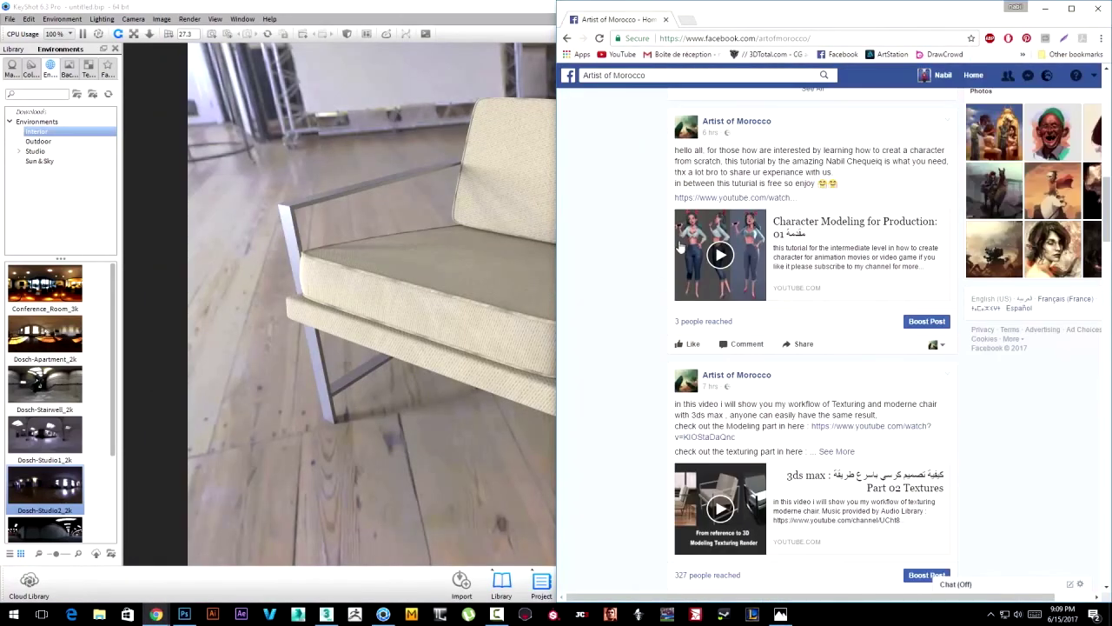
pyautogui.scroll(2, 825, 131)
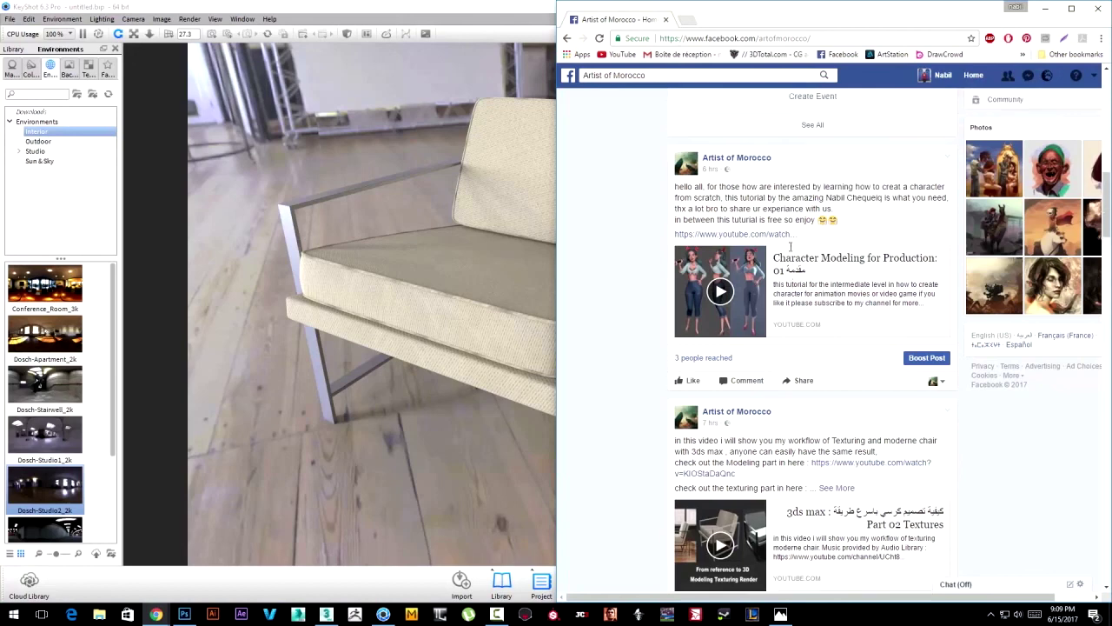
pyautogui.scroll(8, 817, 165)
pyautogui.scroll(6, 809, 187)
pyautogui.scroll(1, 870, 286)
pyautogui.scroll(-4, 777, 391)
pyautogui.scroll(-4, 826, 304)
pyautogui.scroll(-5, 901, 149)
pyautogui.click(1046, 8)
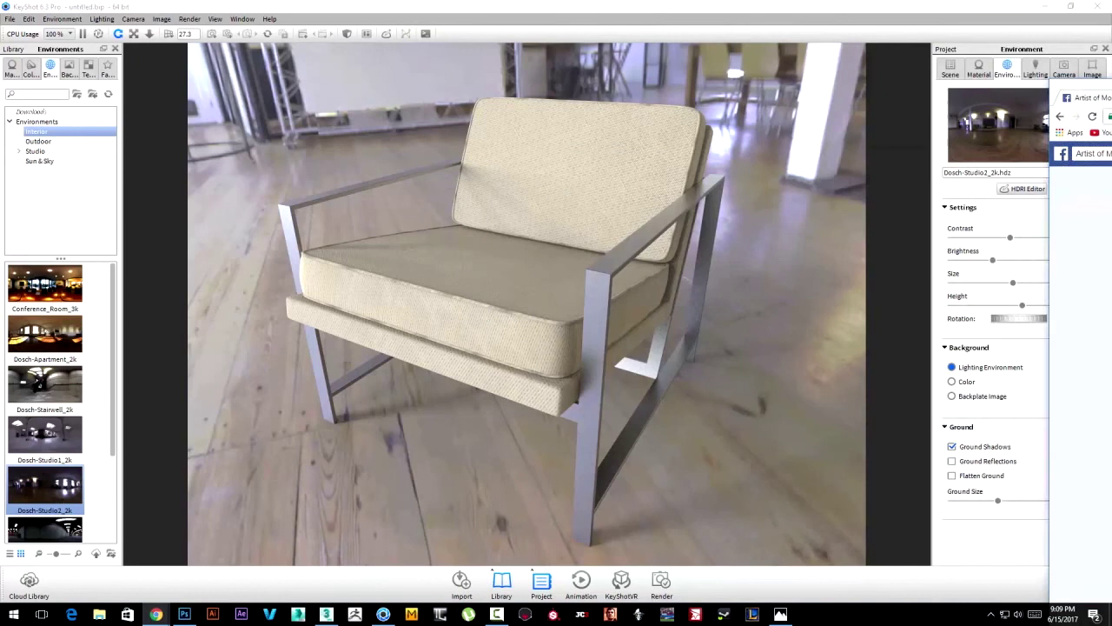